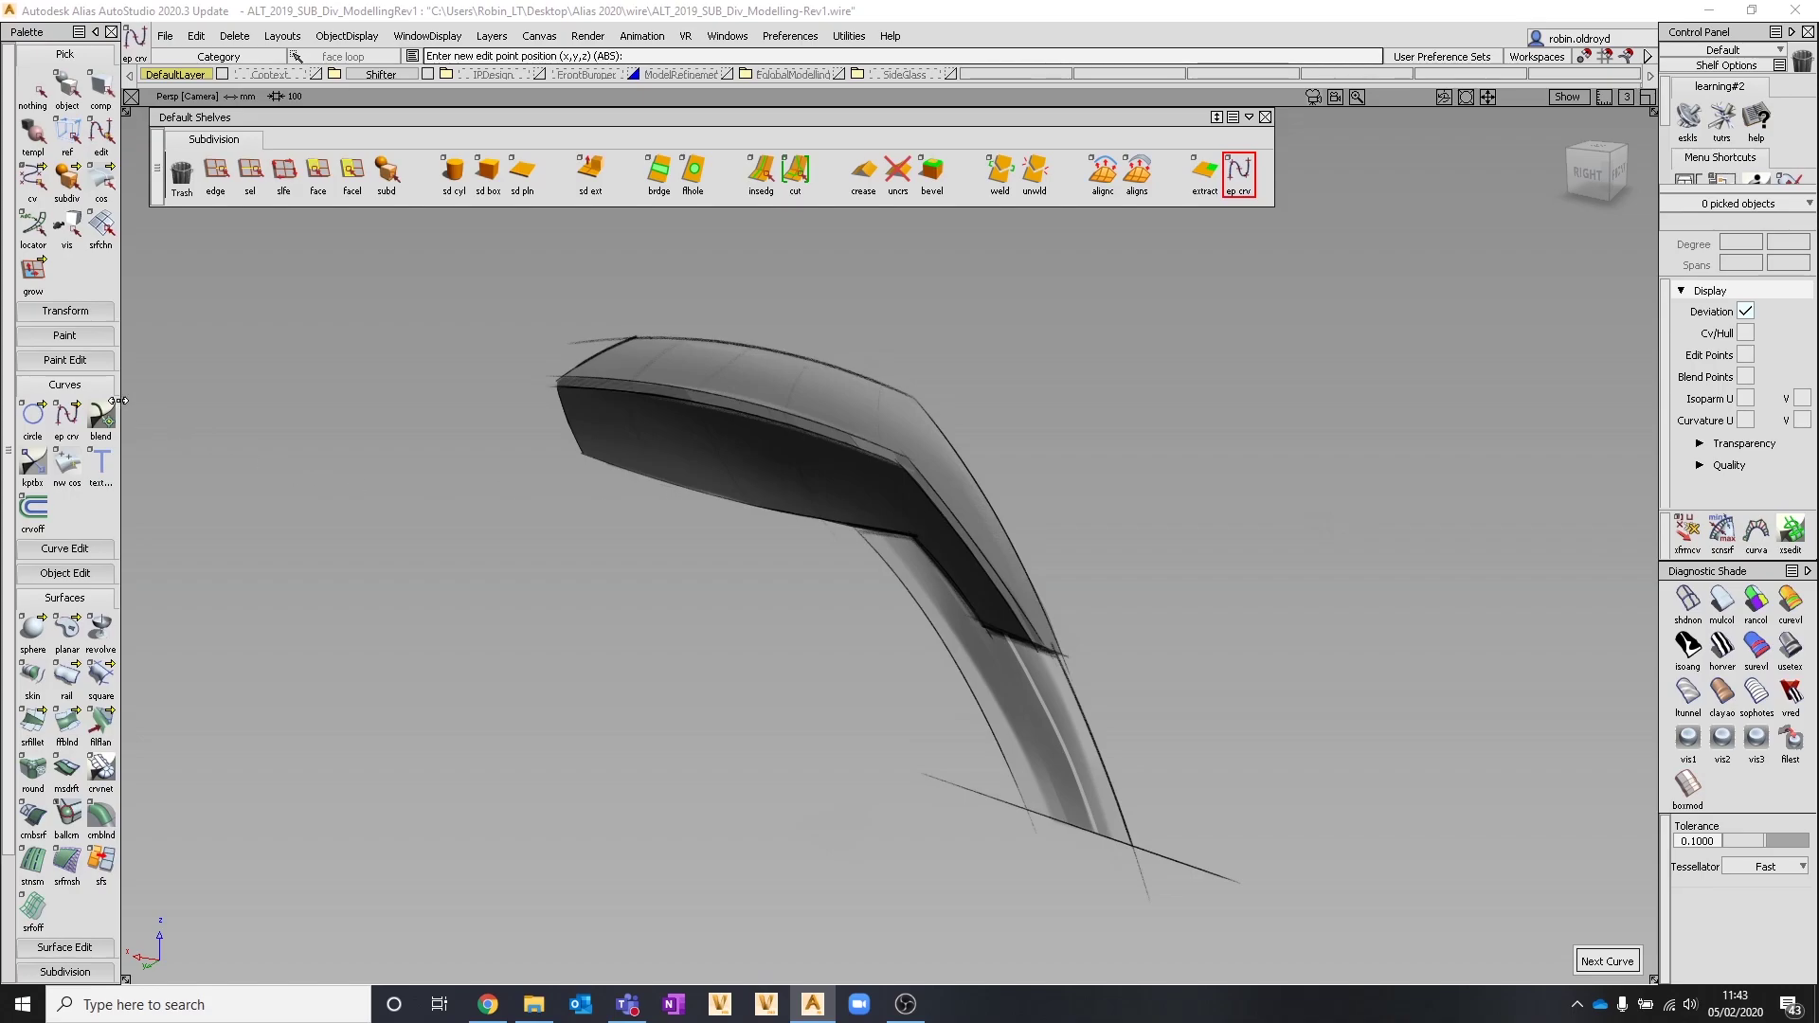
# Collapse the expanded palette sections and set the view to orthographic Right, framing the whole sketch
pyautogui.click(104, 390)
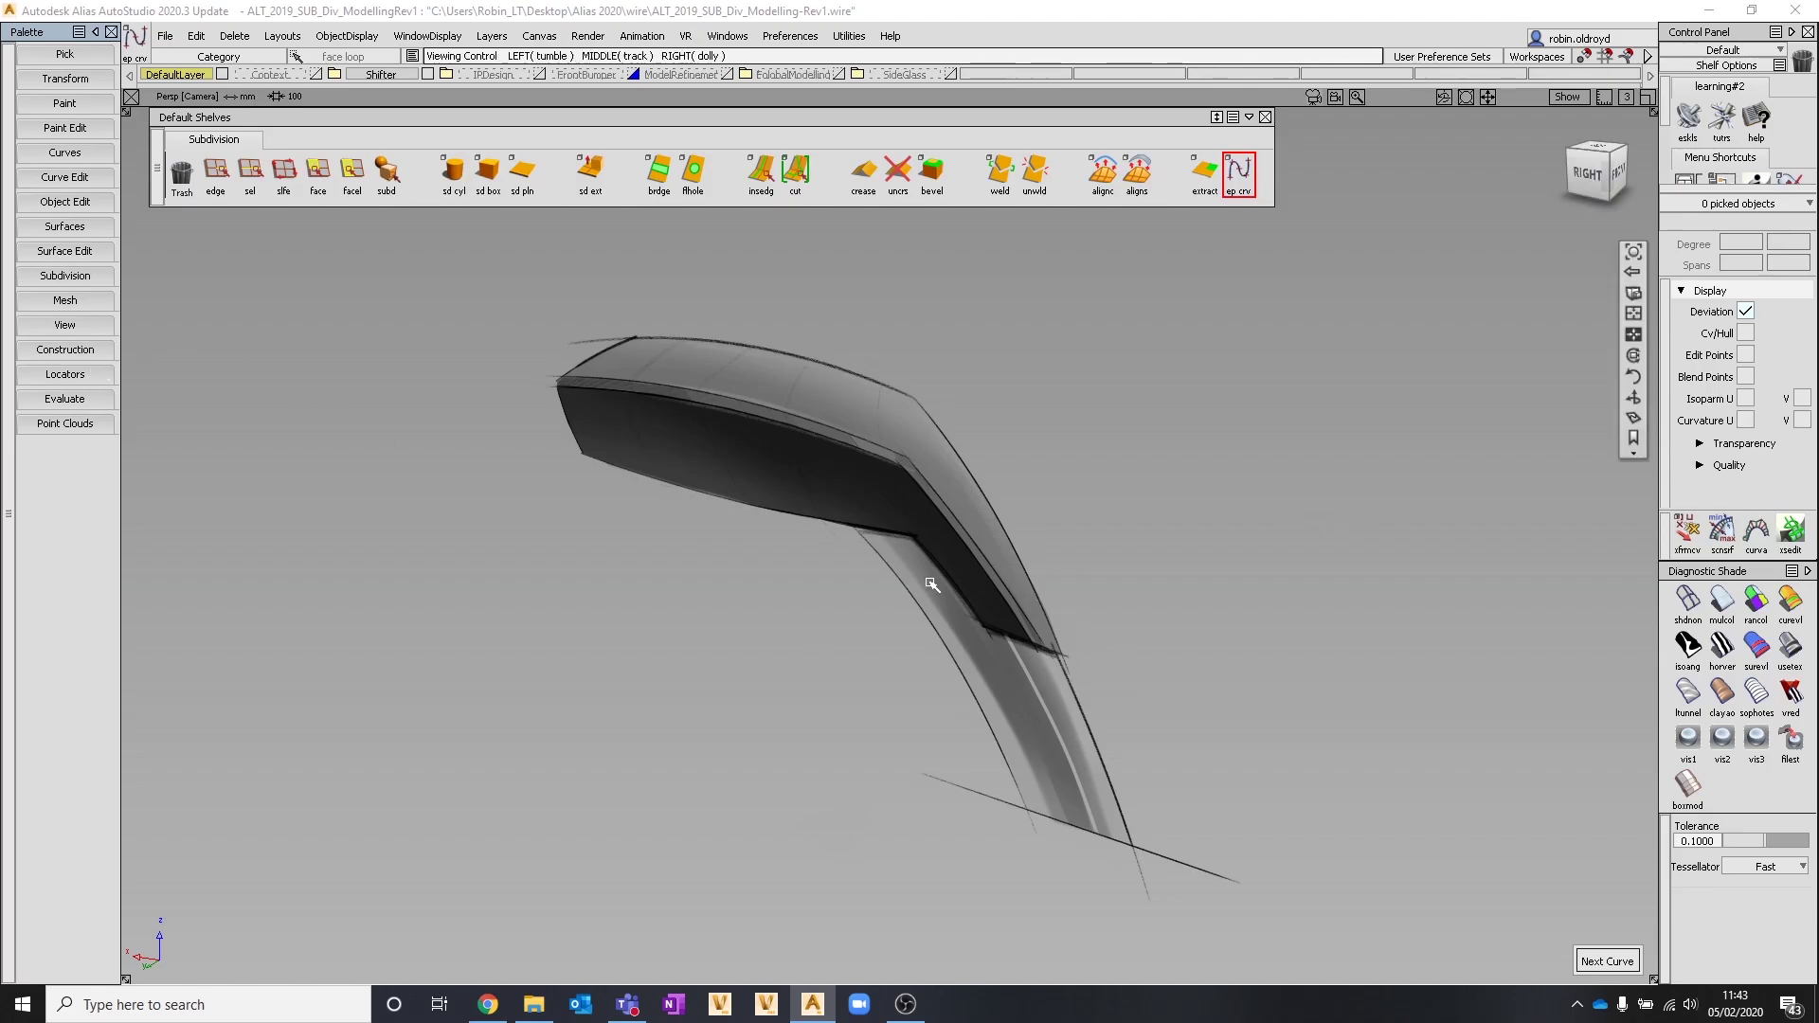
pyautogui.moveTo(1117, 660)
pyautogui.keyDown('alt'); pyautogui.keyDown('shift'); pyautogui.mouseDown()
pyautogui.moveTo(1096, 552)
pyautogui.moveTo(1503, 544)
pyautogui.moveTo(791, 587)
pyautogui.moveTo(641, 569)
pyautogui.moveTo(885, 629)
pyautogui.mouseUp(); pyautogui.keyUp('shift'); pyautogui.keyUp('alt')
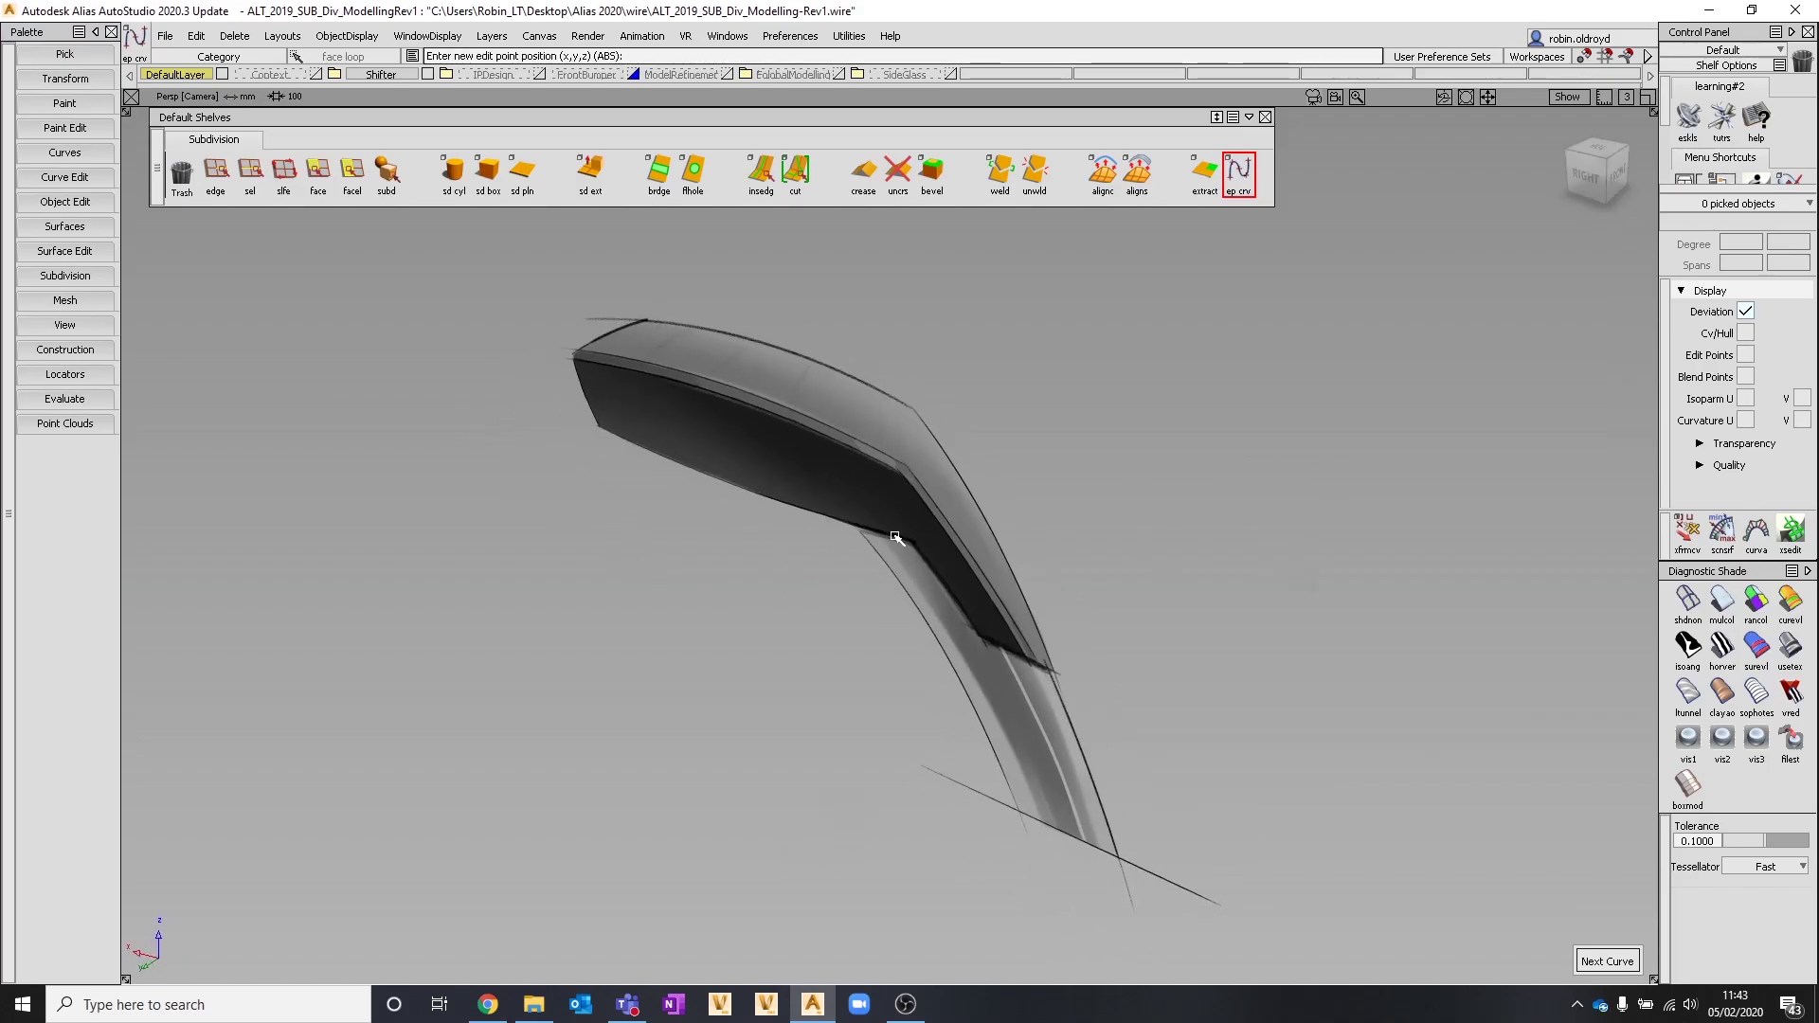
pyautogui.keyDown('alt'); pyautogui.keyDown('shift'); pyautogui.moveTo(763, 565); pyautogui.dragTo(852, 550); pyautogui.keyUp('shift'); pyautogui.keyUp('alt')
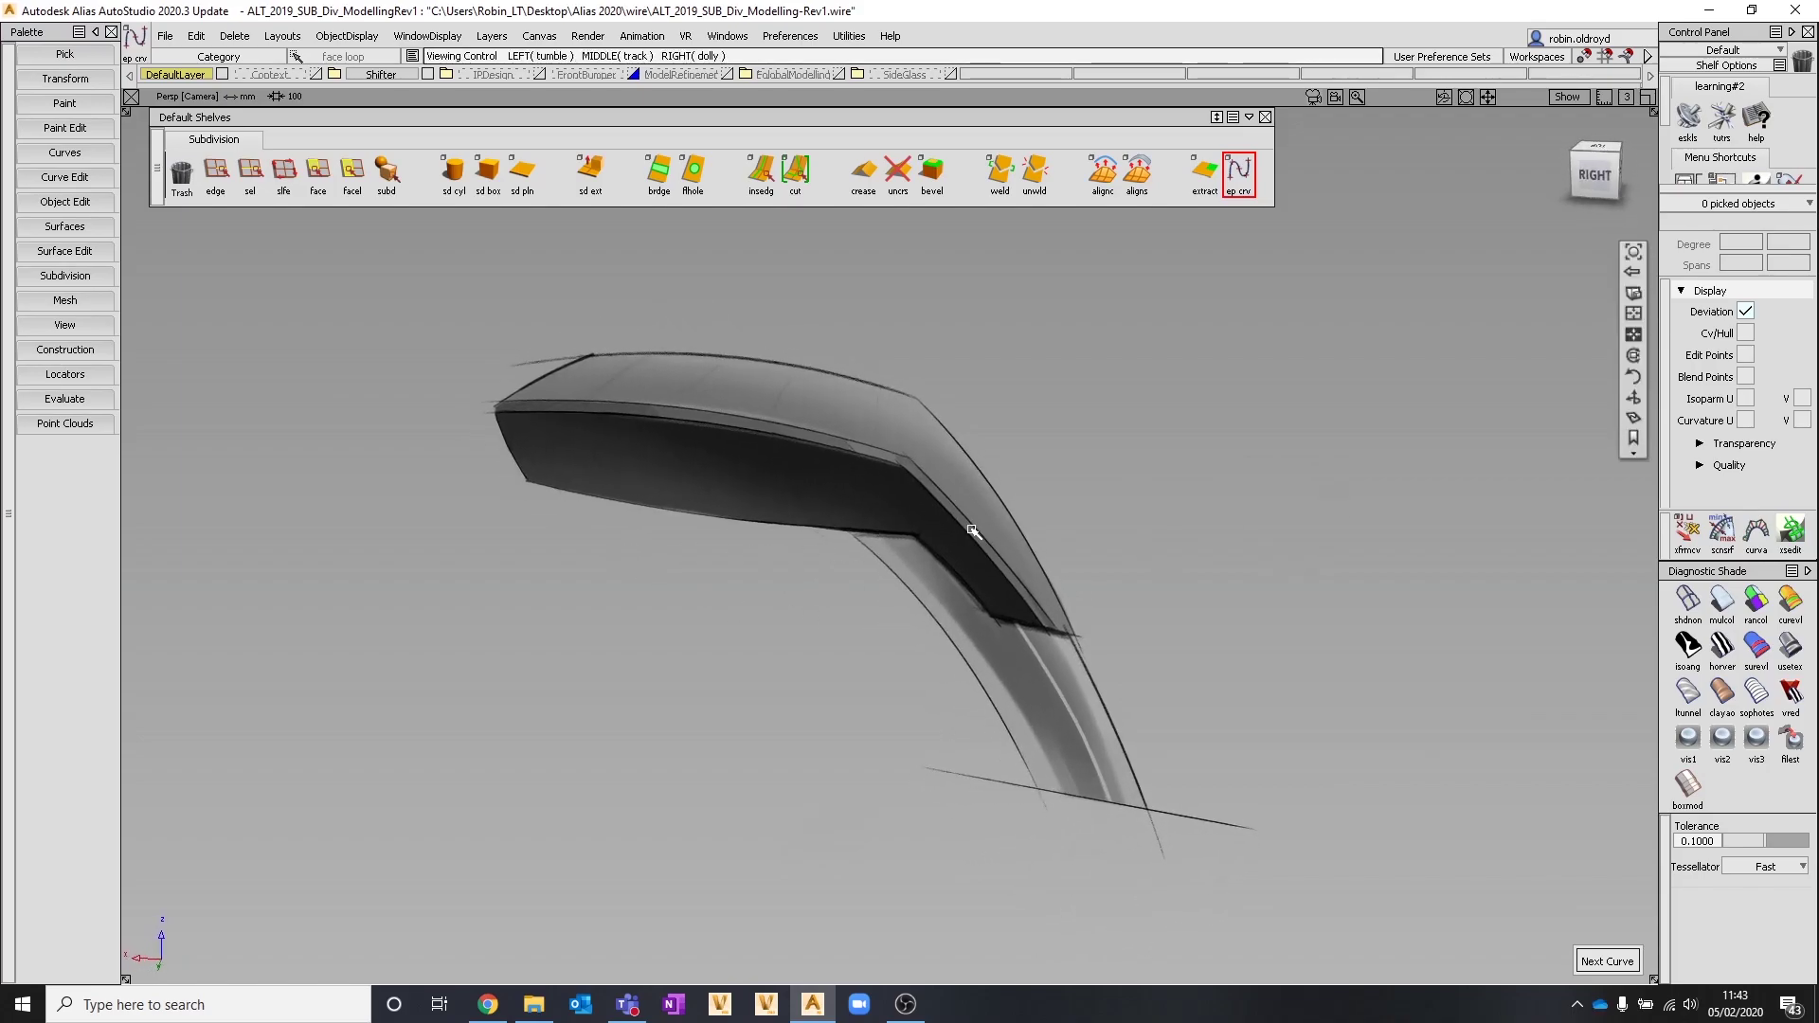
pyautogui.click(1597, 171)
pyautogui.keyDown('alt'); pyautogui.keyDown('shift'); pyautogui.moveTo(749, 498); pyautogui.dragTo(786, 455, button='right'); pyautogui.keyUp('shift'); pyautogui.keyUp('alt')
pyautogui.keyDown('alt'); pyautogui.keyDown('shift'); pyautogui.moveTo(786, 455); pyautogui.dragTo(789, 448, button='middle'); pyautogui.keyUp('shift'); pyautogui.keyUp('alt')
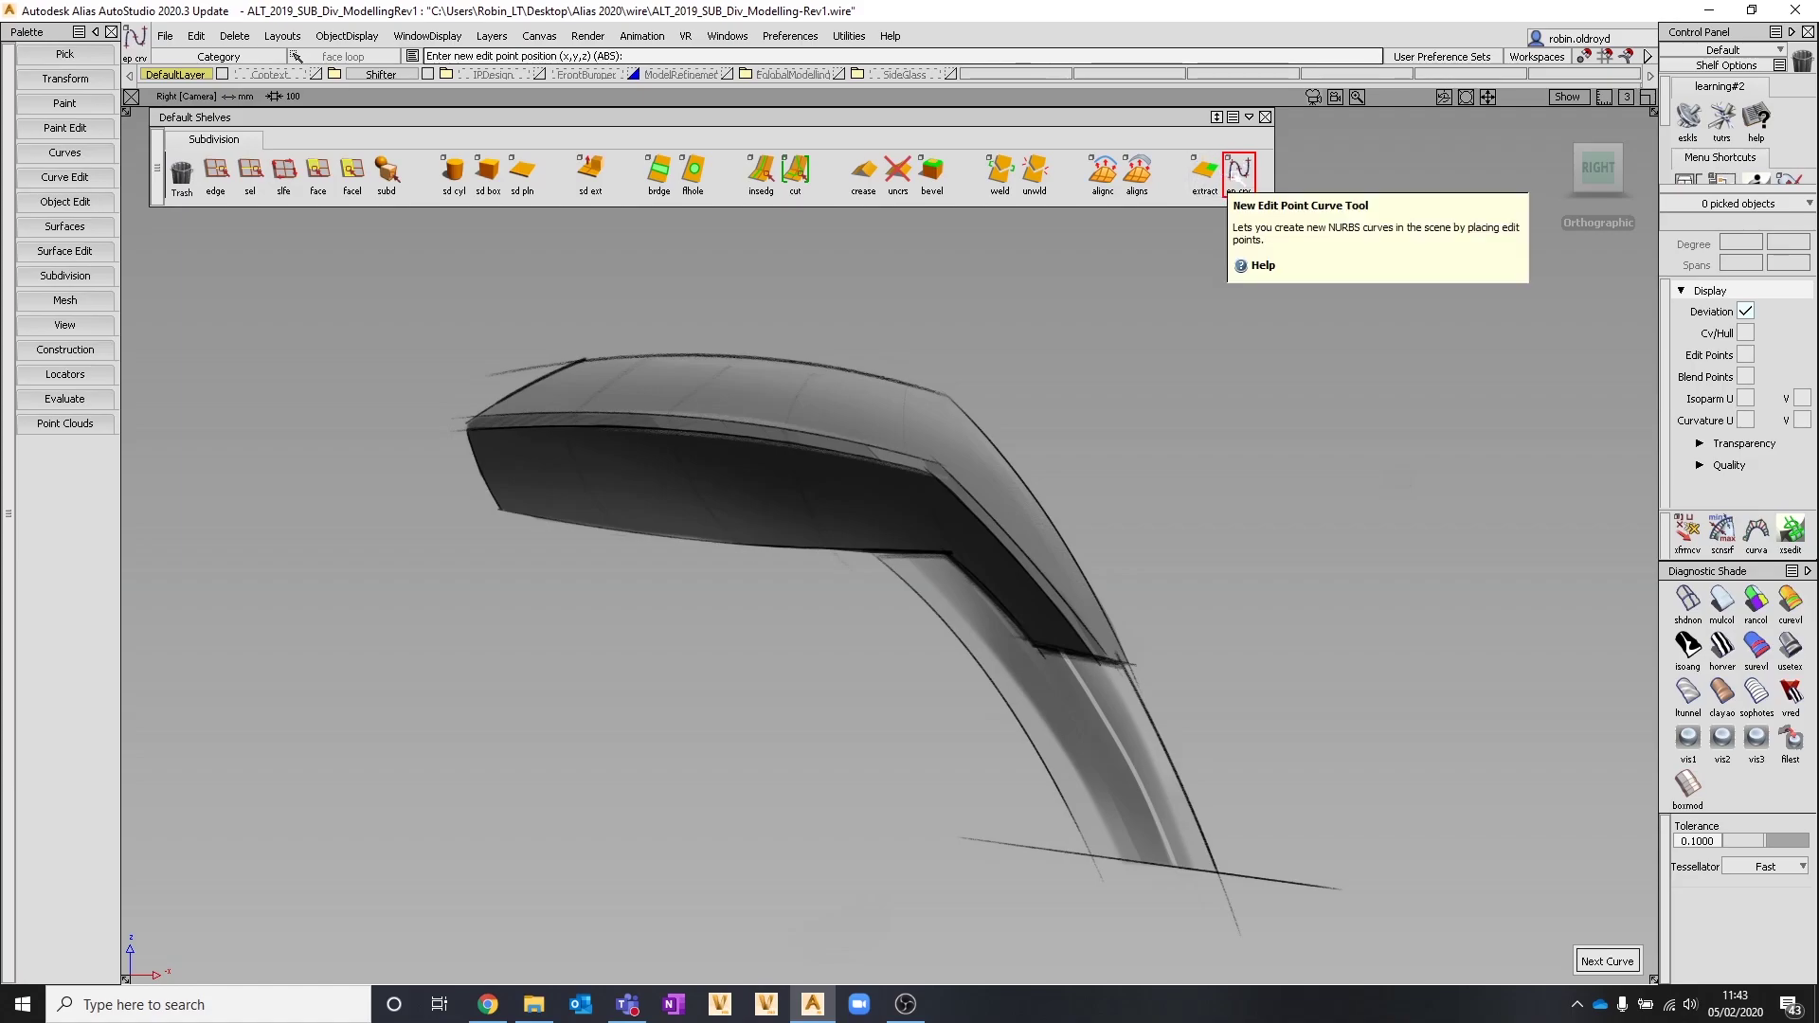
# Draw a degree 1, uniform edit point curve with six points along the upper edge of the sketch's dark underside, then deselect it
pyautogui.doubleClick(1238, 172)
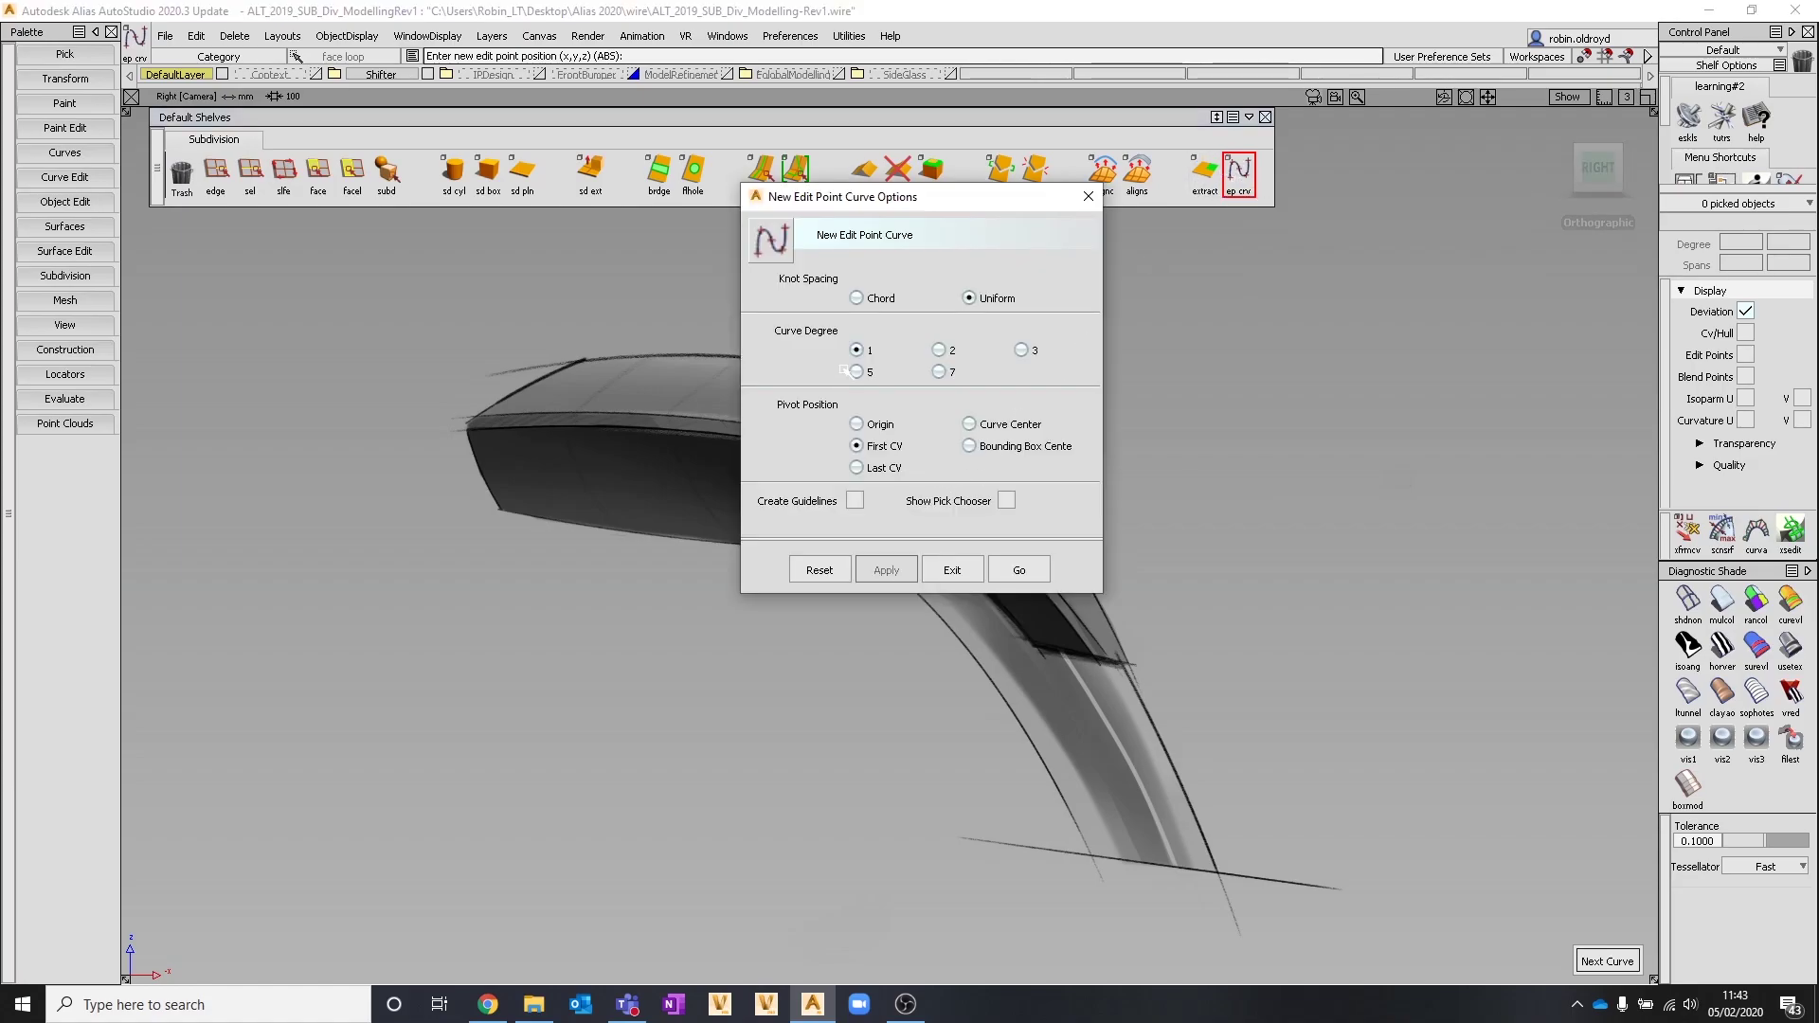
pyautogui.click(1025, 567)
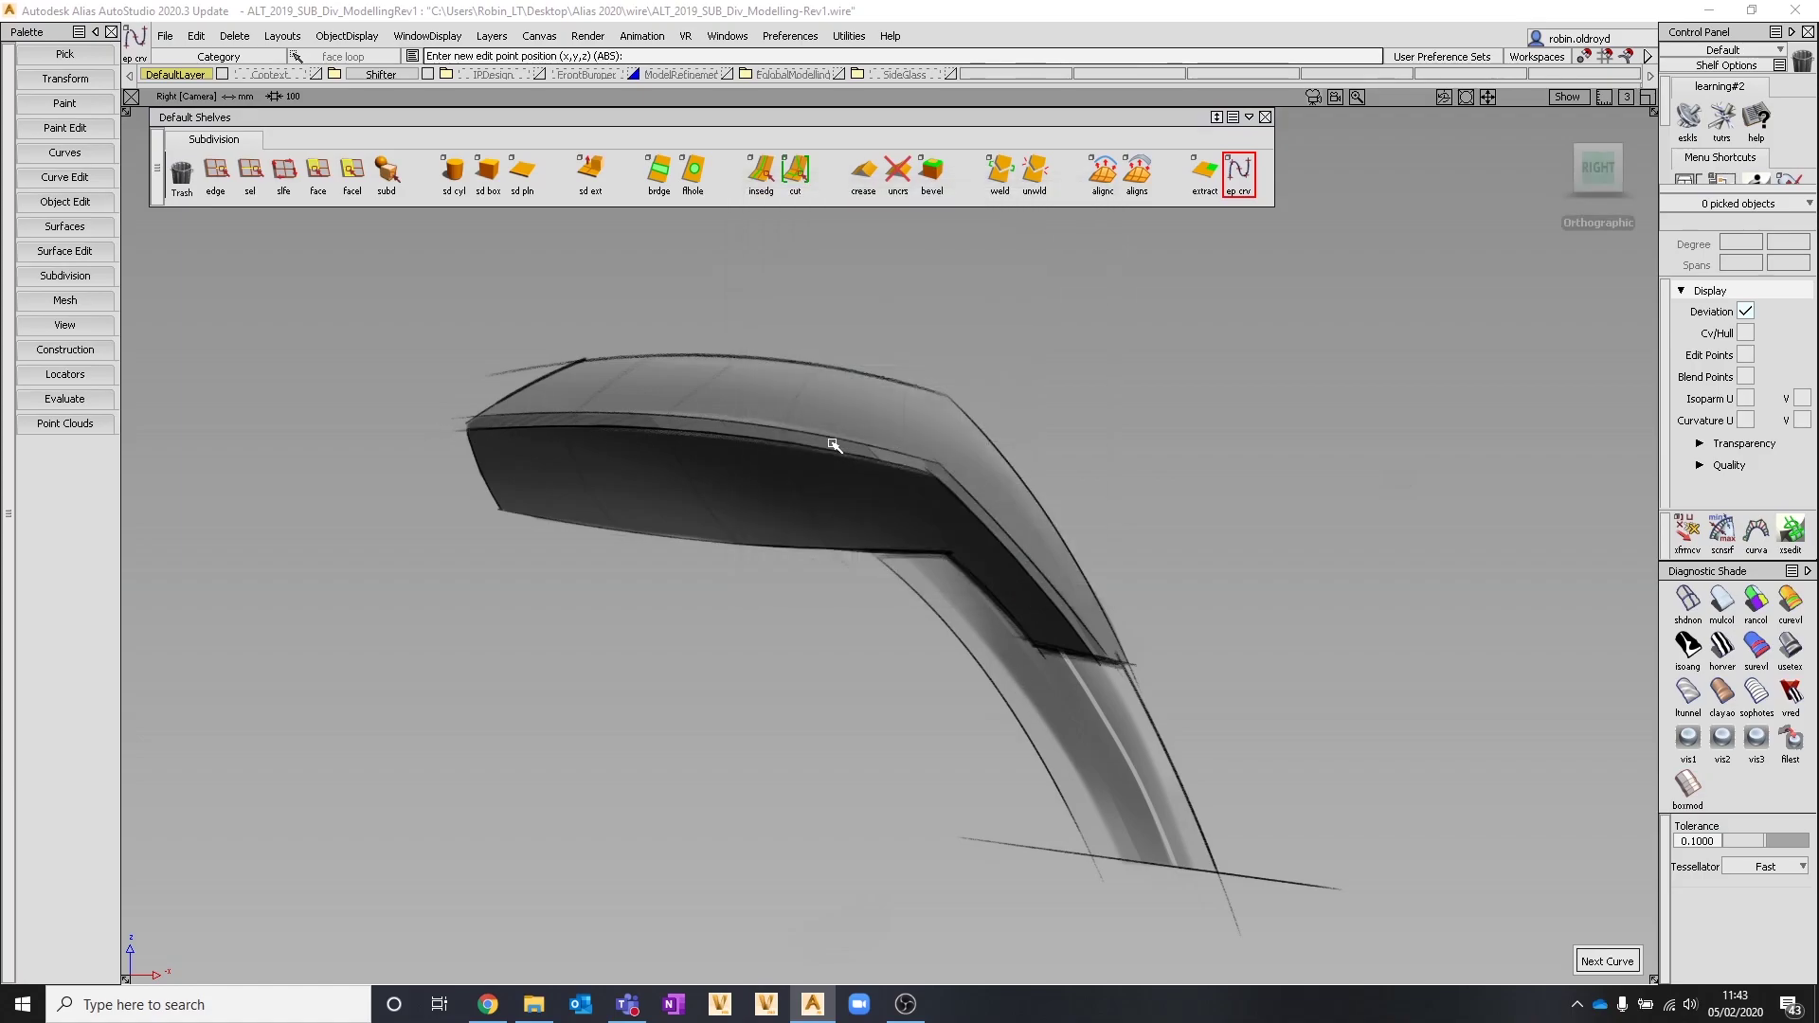
pyautogui.click(493, 440)
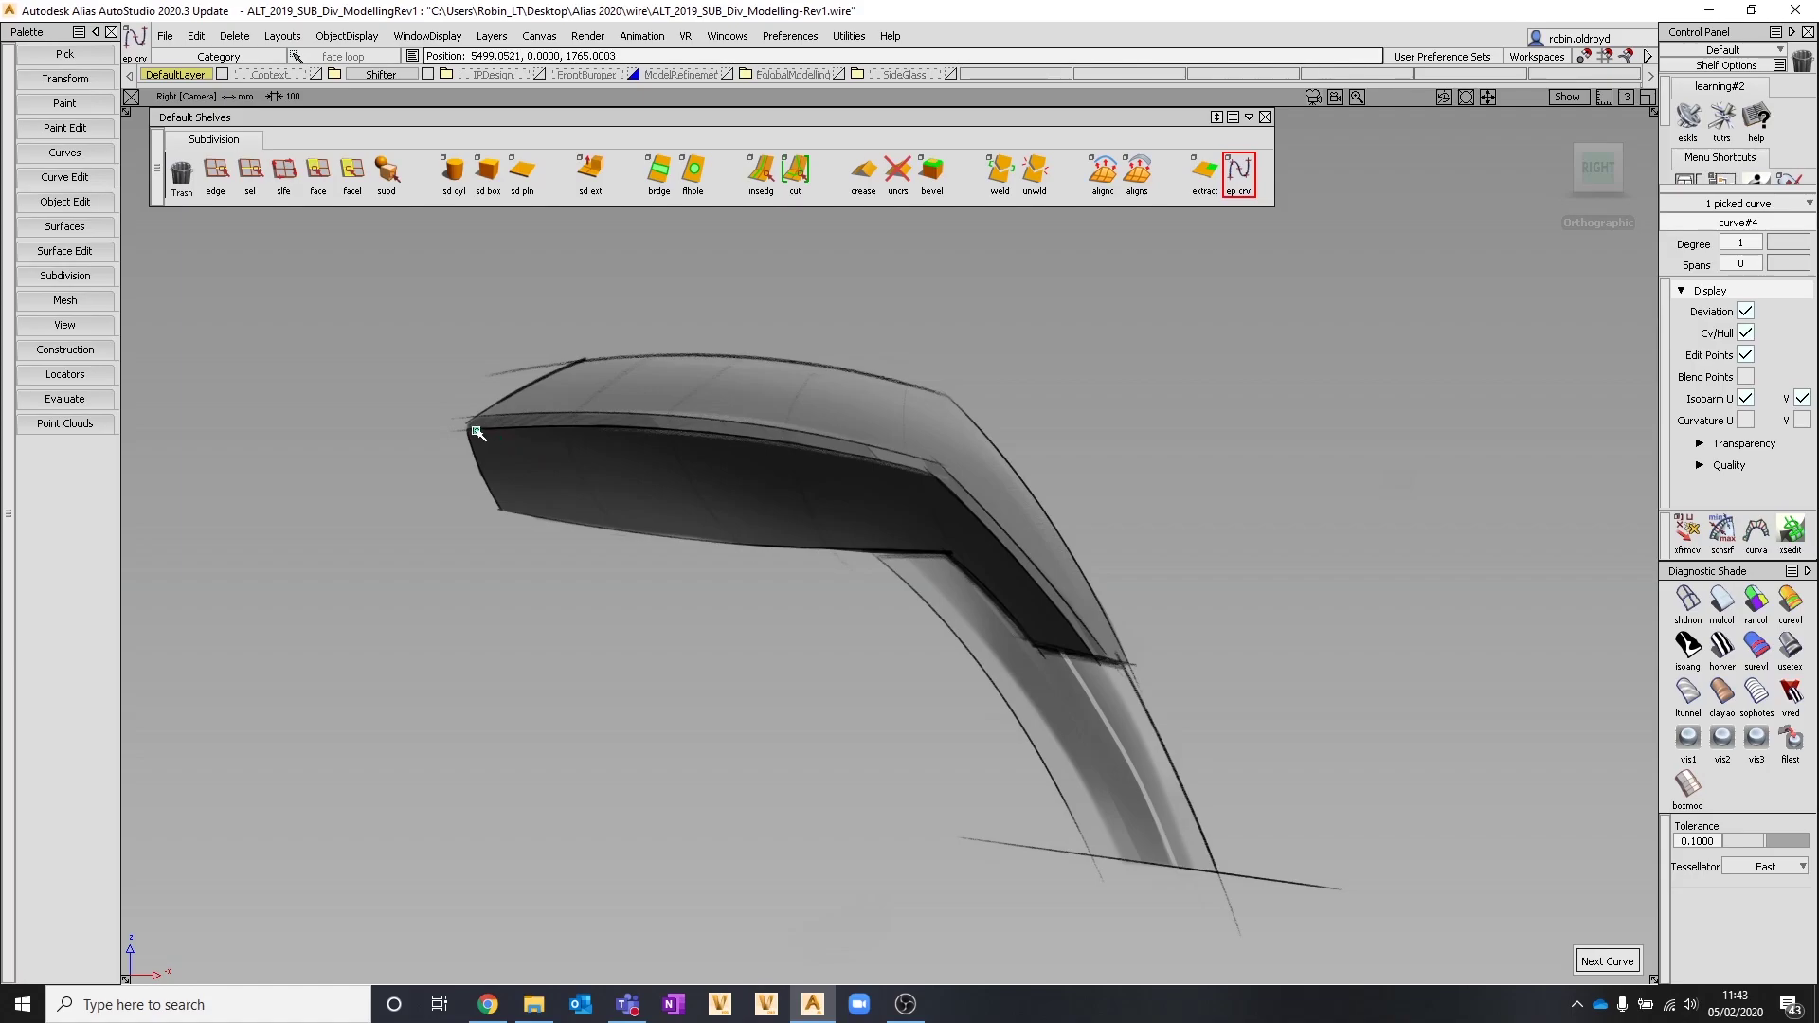
pyautogui.moveTo(663, 437); pyautogui.dragTo(676, 417)
pyautogui.moveTo(834, 467); pyautogui.dragTo(905, 463)
pyautogui.click(949, 489)
pyautogui.moveTo(1023, 574); pyautogui.dragTo(1026, 560)
pyautogui.moveTo(1091, 663); pyautogui.dragTo(1096, 655)
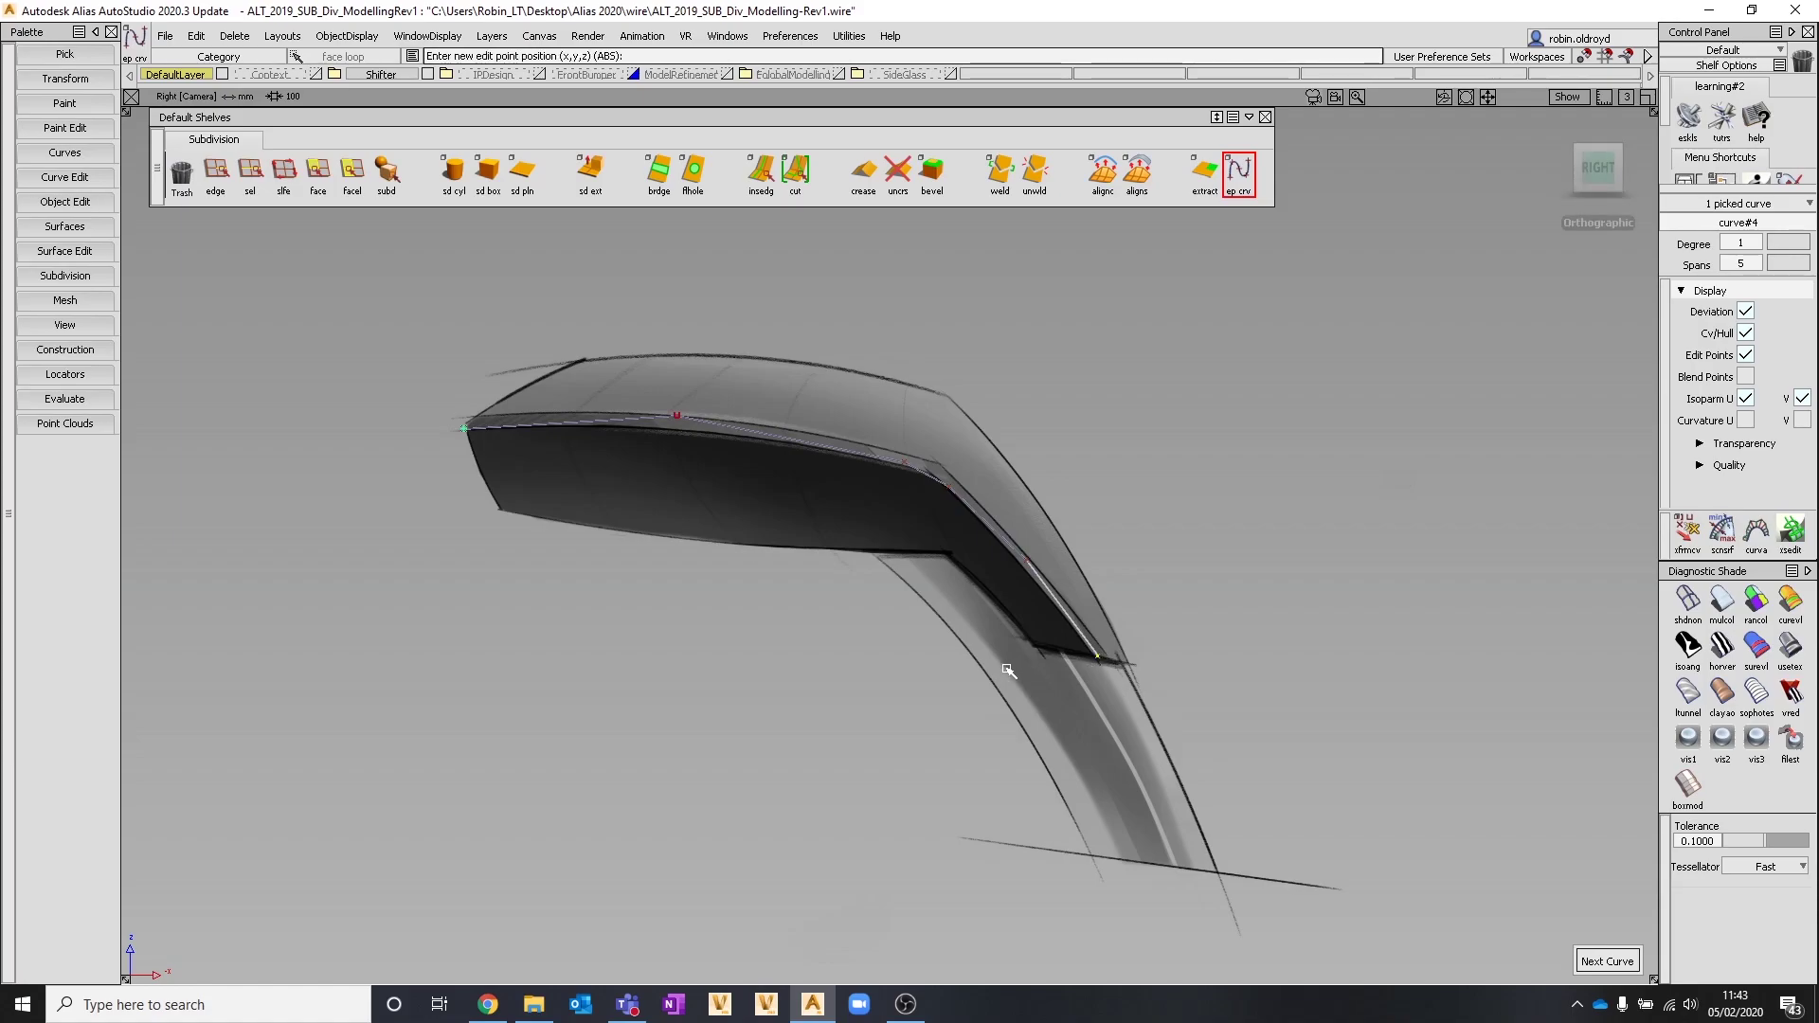
pyautogui.moveTo(806, 633)
pyautogui.keyDown('ctrl'); pyautogui.keyDown('shift'); pyautogui.mouseDown()
pyautogui.moveTo(734, 398)
pyautogui.moveTo(715, 390)
pyautogui.mouseUp(); pyautogui.keyUp('shift'); pyautogui.keyUp('ctrl')
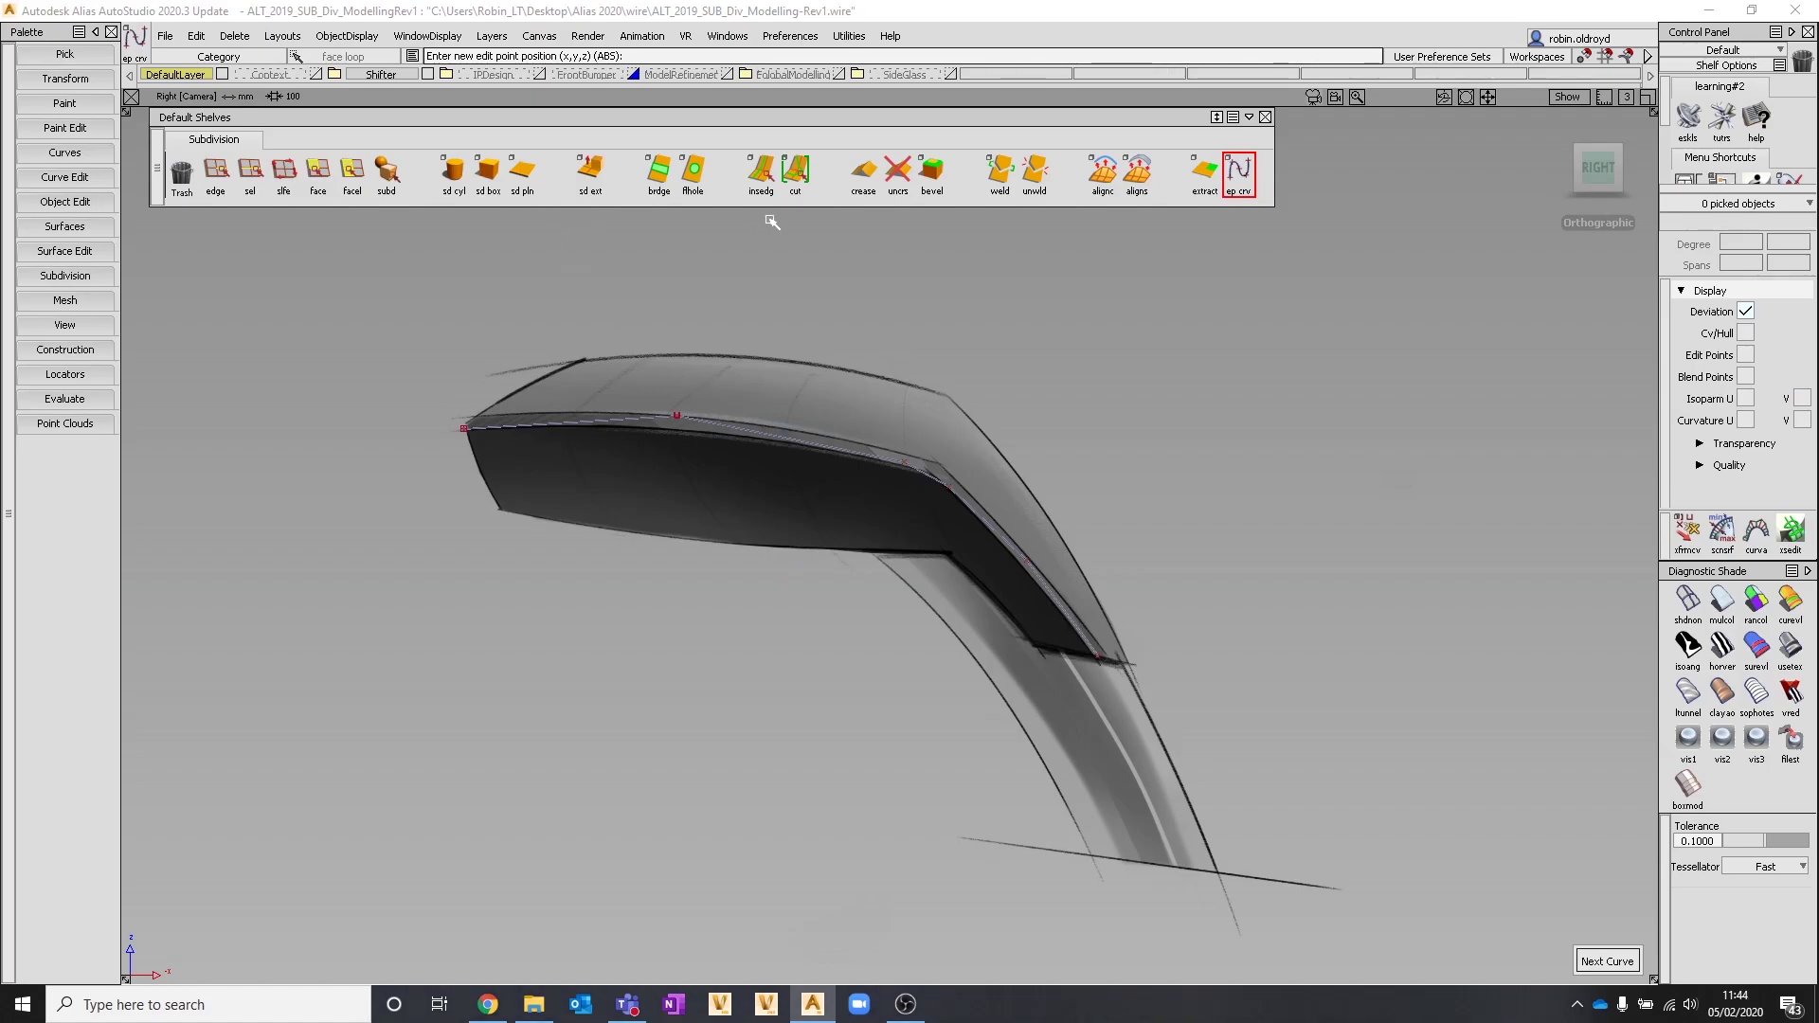
# Subdiv Extrude the new curve upwards in Normal direction into a narrow strip following the thin band above the dark underside
pyautogui.keyDown('alt'); pyautogui.keyDown('shift'); pyautogui.moveTo(960, 275); pyautogui.dragTo(966, 293, button='middle'); pyautogui.keyUp('shift'); pyautogui.keyUp('alt')
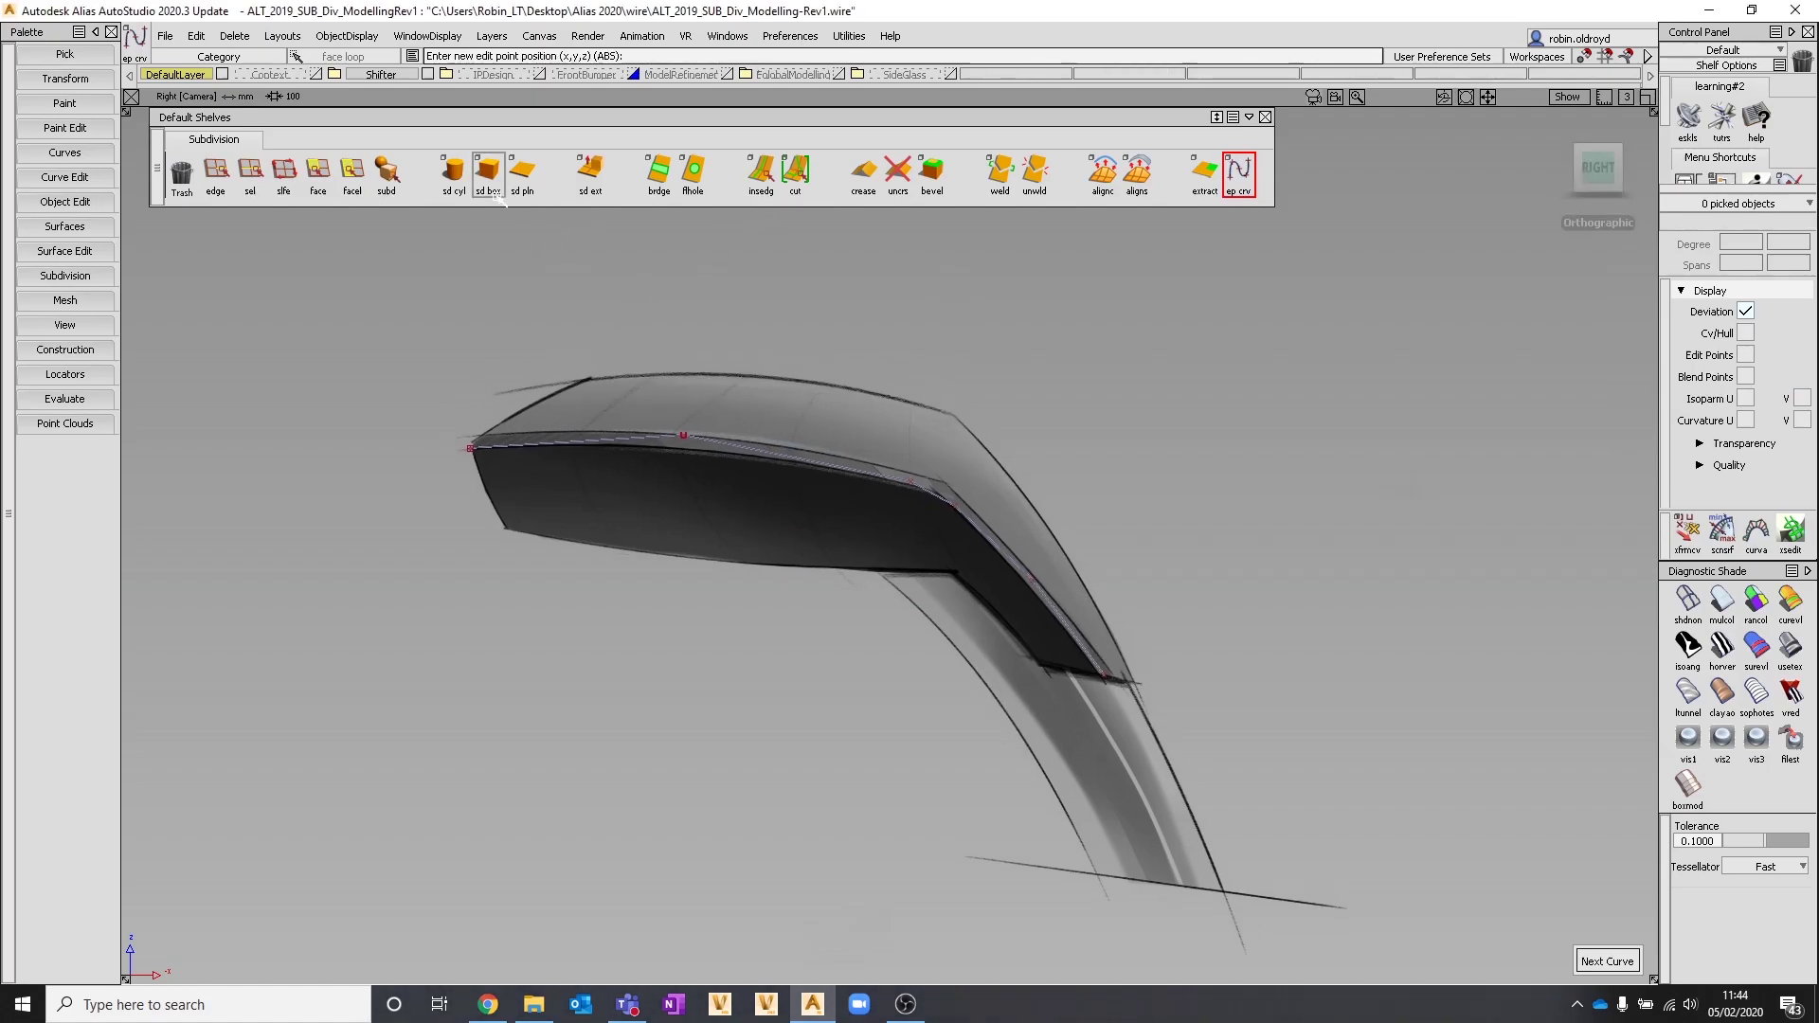
pyautogui.click(589, 172)
pyautogui.click(592, 439)
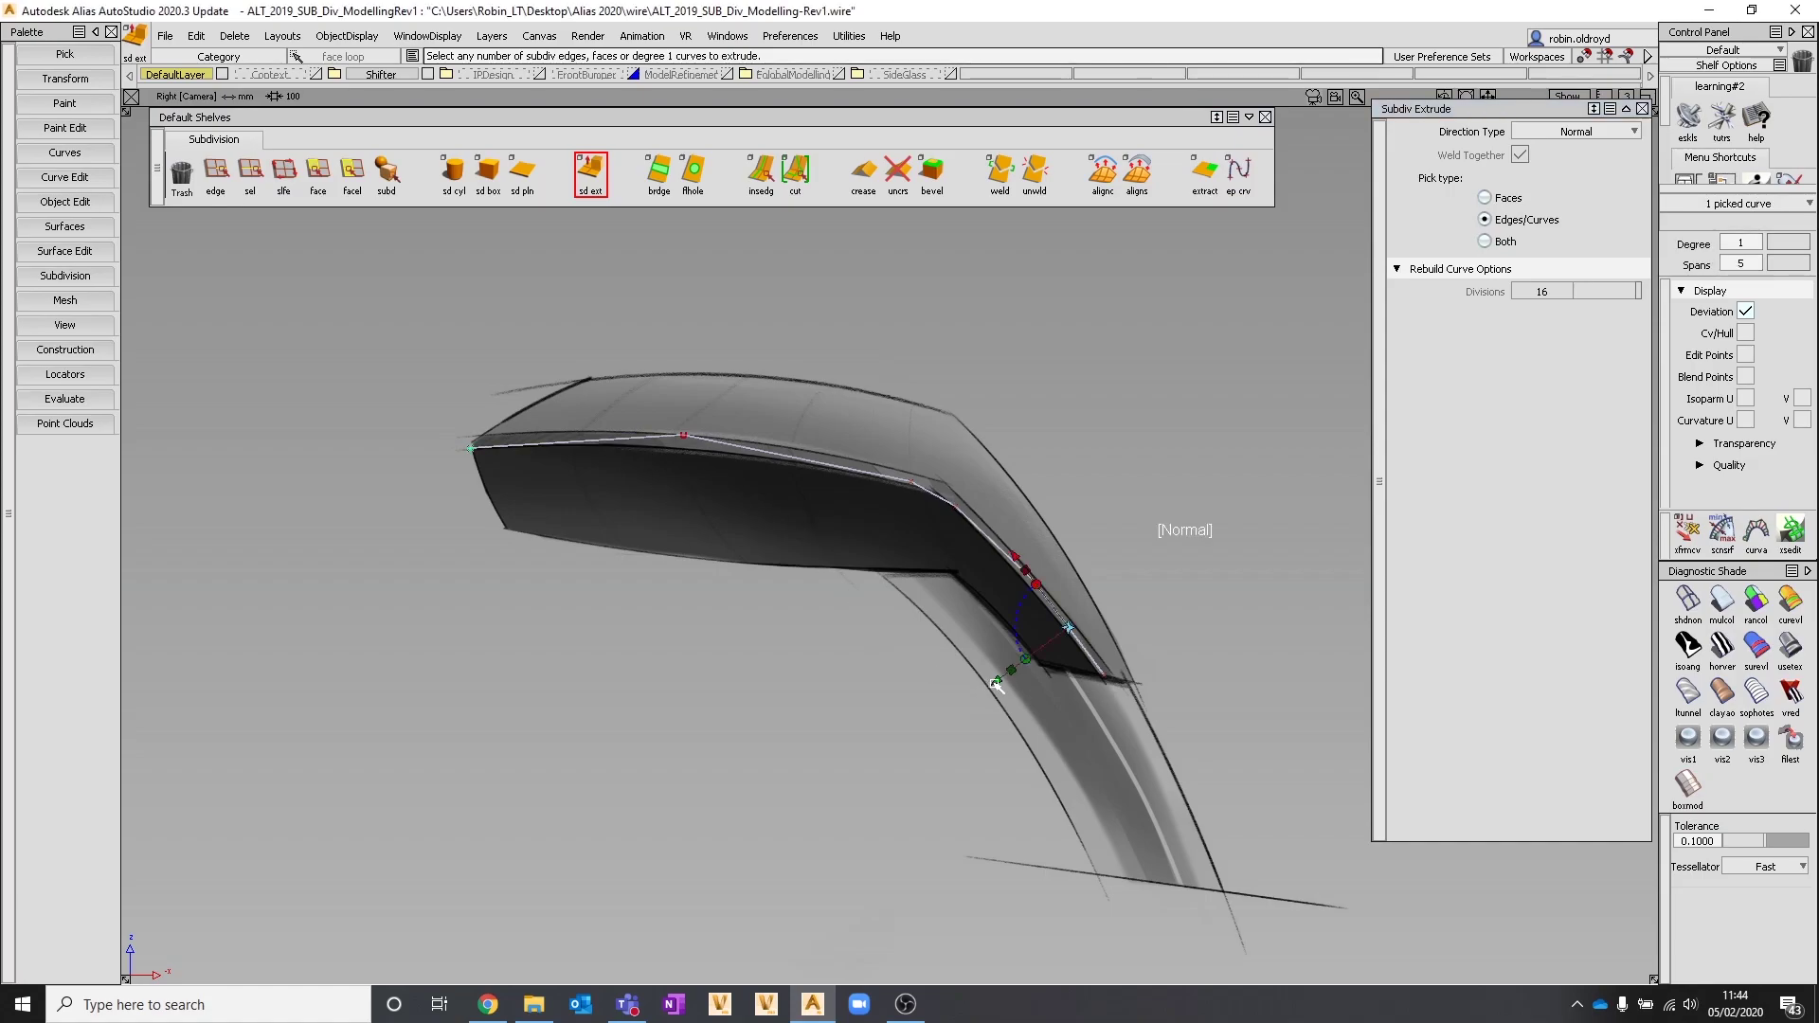
pyautogui.moveTo(995, 683); pyautogui.dragTo(1002, 680)
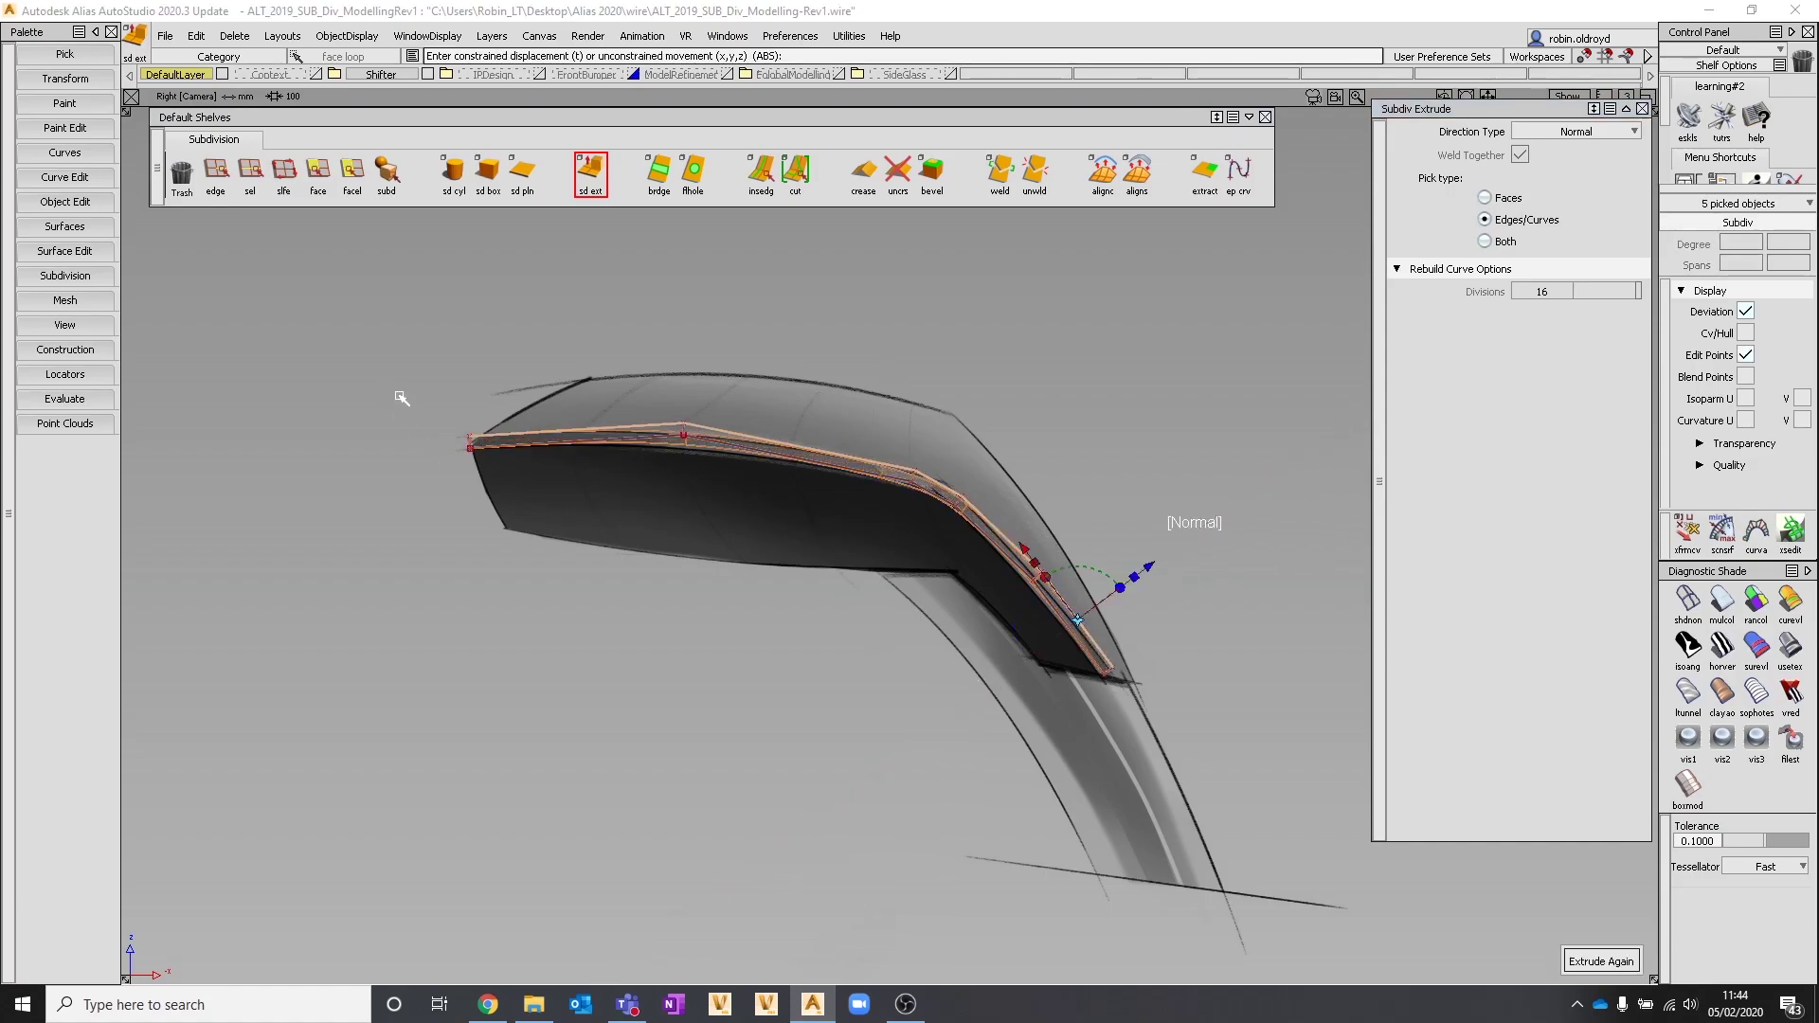
# Extrude the strip's upper edges again in Normal direction to beyond the sketch's top outline, then deselect everything
pyautogui.press('space')
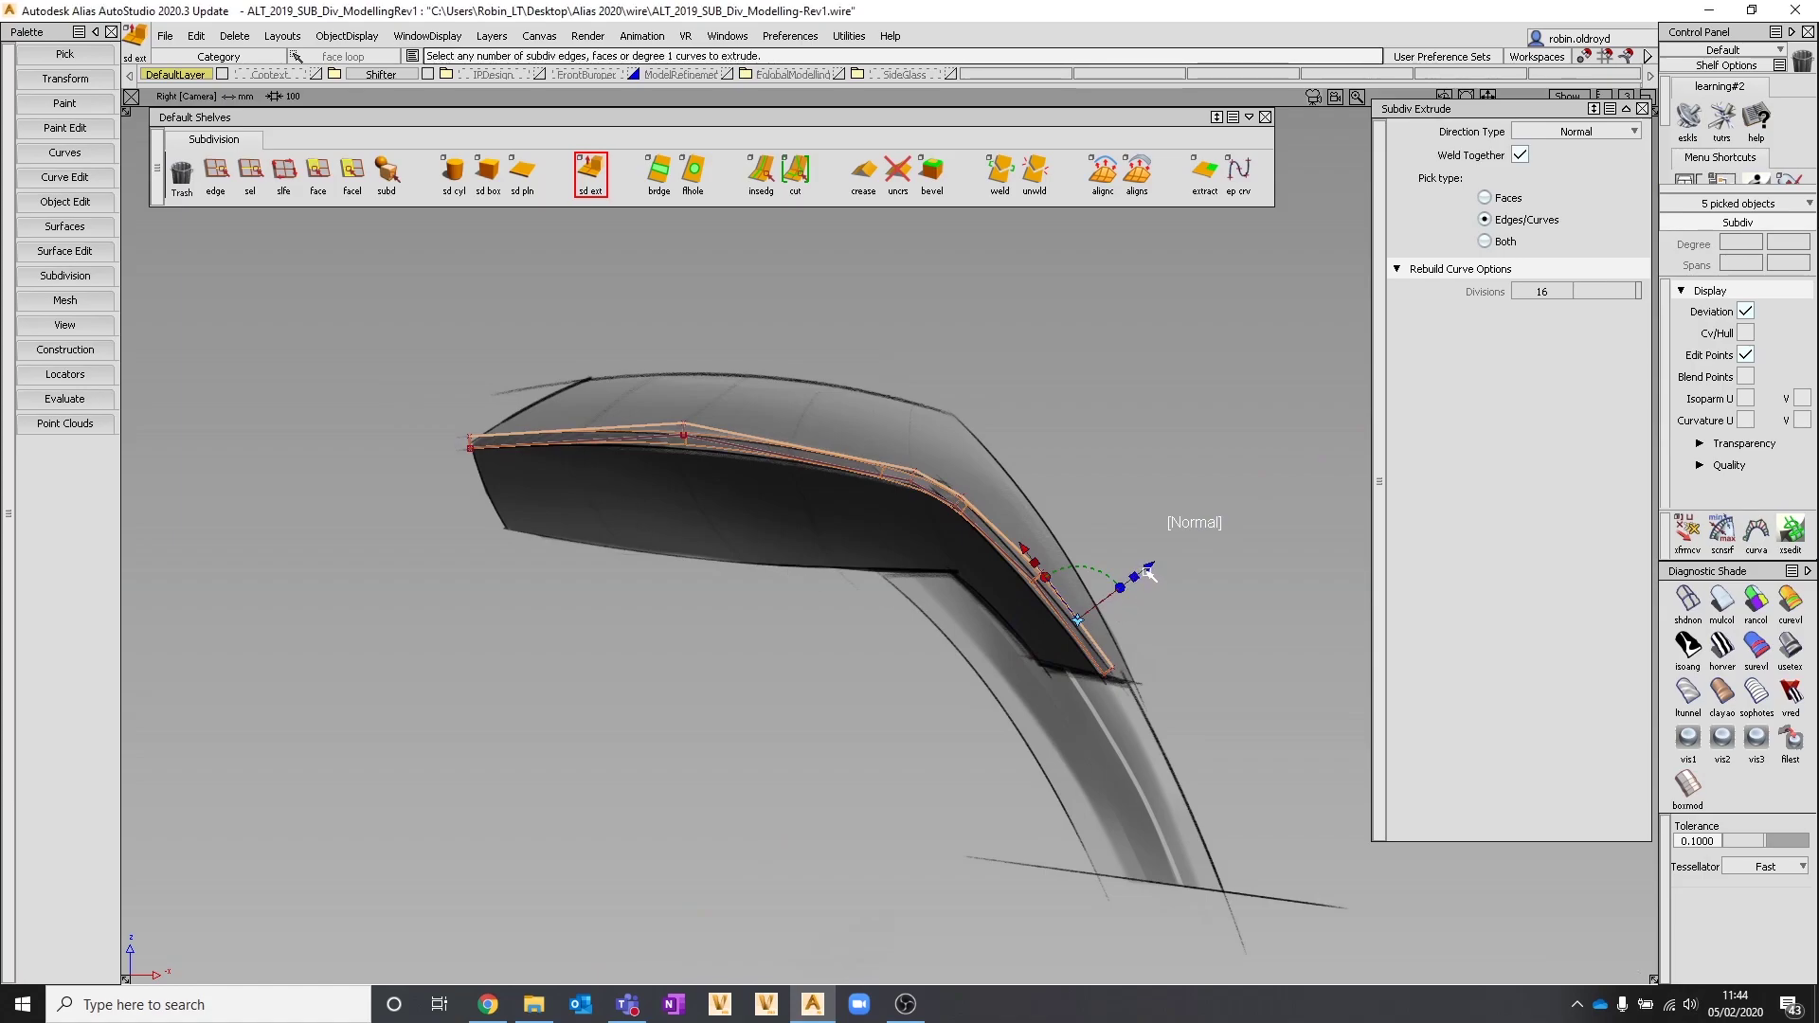
pyautogui.moveTo(1148, 572); pyautogui.dragTo(1216, 543)
pyautogui.keyDown('ctrl'); pyautogui.keyDown('shift'); pyautogui.moveTo(744, 581); pyautogui.dragTo(769, 524); pyautogui.keyUp('shift'); pyautogui.keyUp('ctrl')
# Examine the two extruded strips from several angles with random colour shading, then turn the diagnostic shading off
pyautogui.keyDown('alt'); pyautogui.keyDown('shift'); pyautogui.moveTo(1097, 566); pyautogui.dragTo(983, 577); pyautogui.keyUp('shift'); pyautogui.keyUp('alt')
pyautogui.keyDown('alt'); pyautogui.keyDown('shift'); pyautogui.moveTo(982, 577); pyautogui.dragTo(943, 617, button='right'); pyautogui.keyUp('shift'); pyautogui.keyUp('alt')
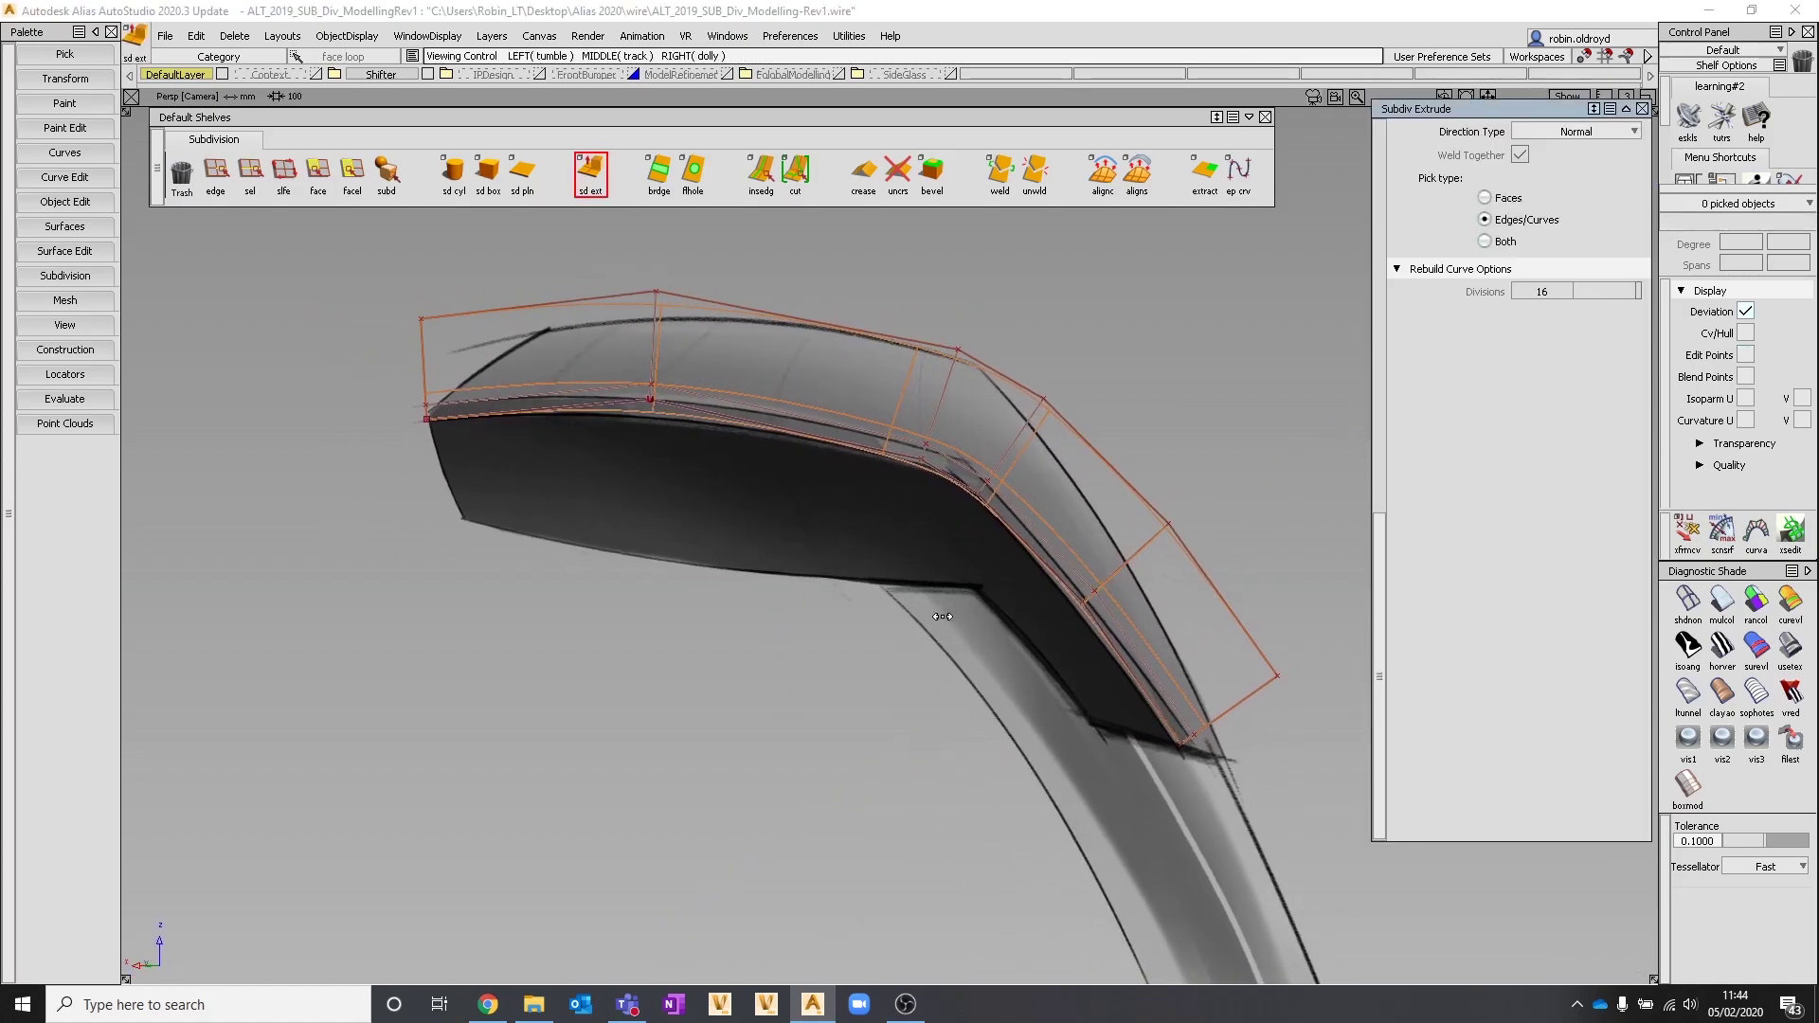
pyautogui.keyDown('alt'); pyautogui.keyDown('shift'); pyautogui.moveTo(943, 617); pyautogui.dragTo(952, 614); pyautogui.keyUp('shift'); pyautogui.keyUp('alt')
pyautogui.click(1755, 599)
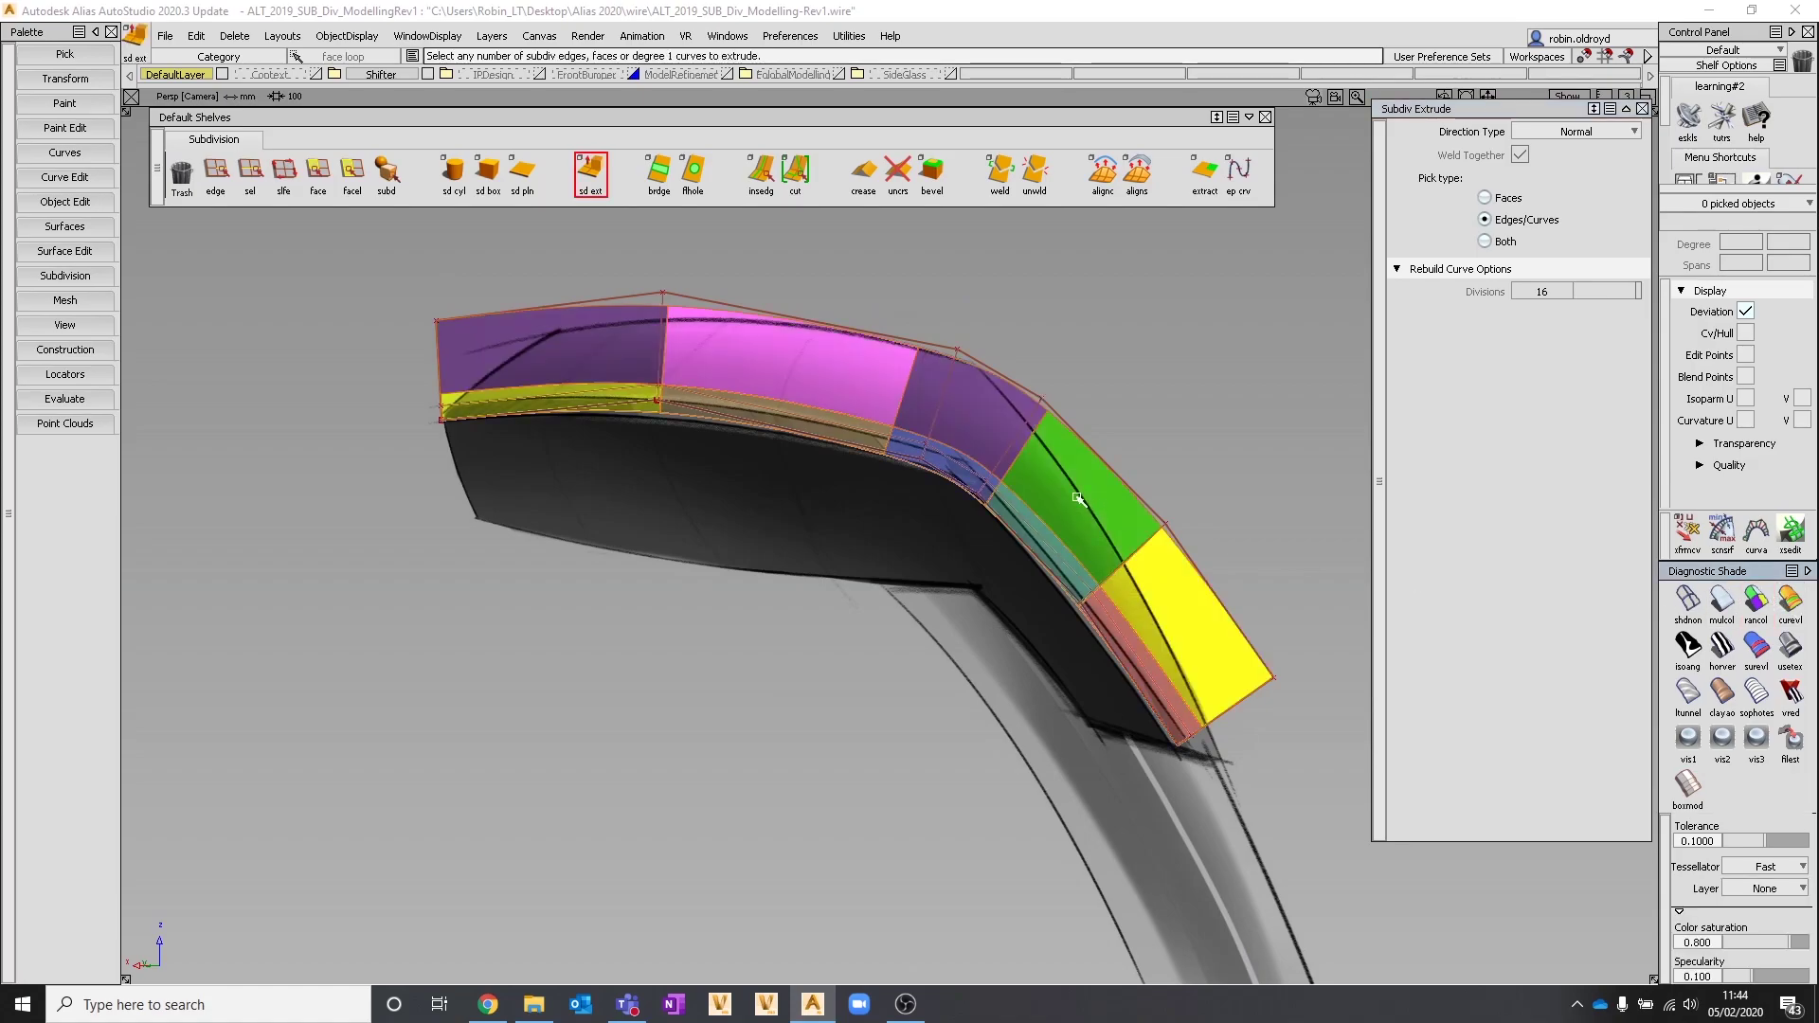
pyautogui.keyDown('alt'); pyautogui.keyDown('shift'); pyautogui.moveTo(1078, 497); pyautogui.dragTo(806, 545); pyautogui.keyUp('shift'); pyautogui.keyUp('alt')
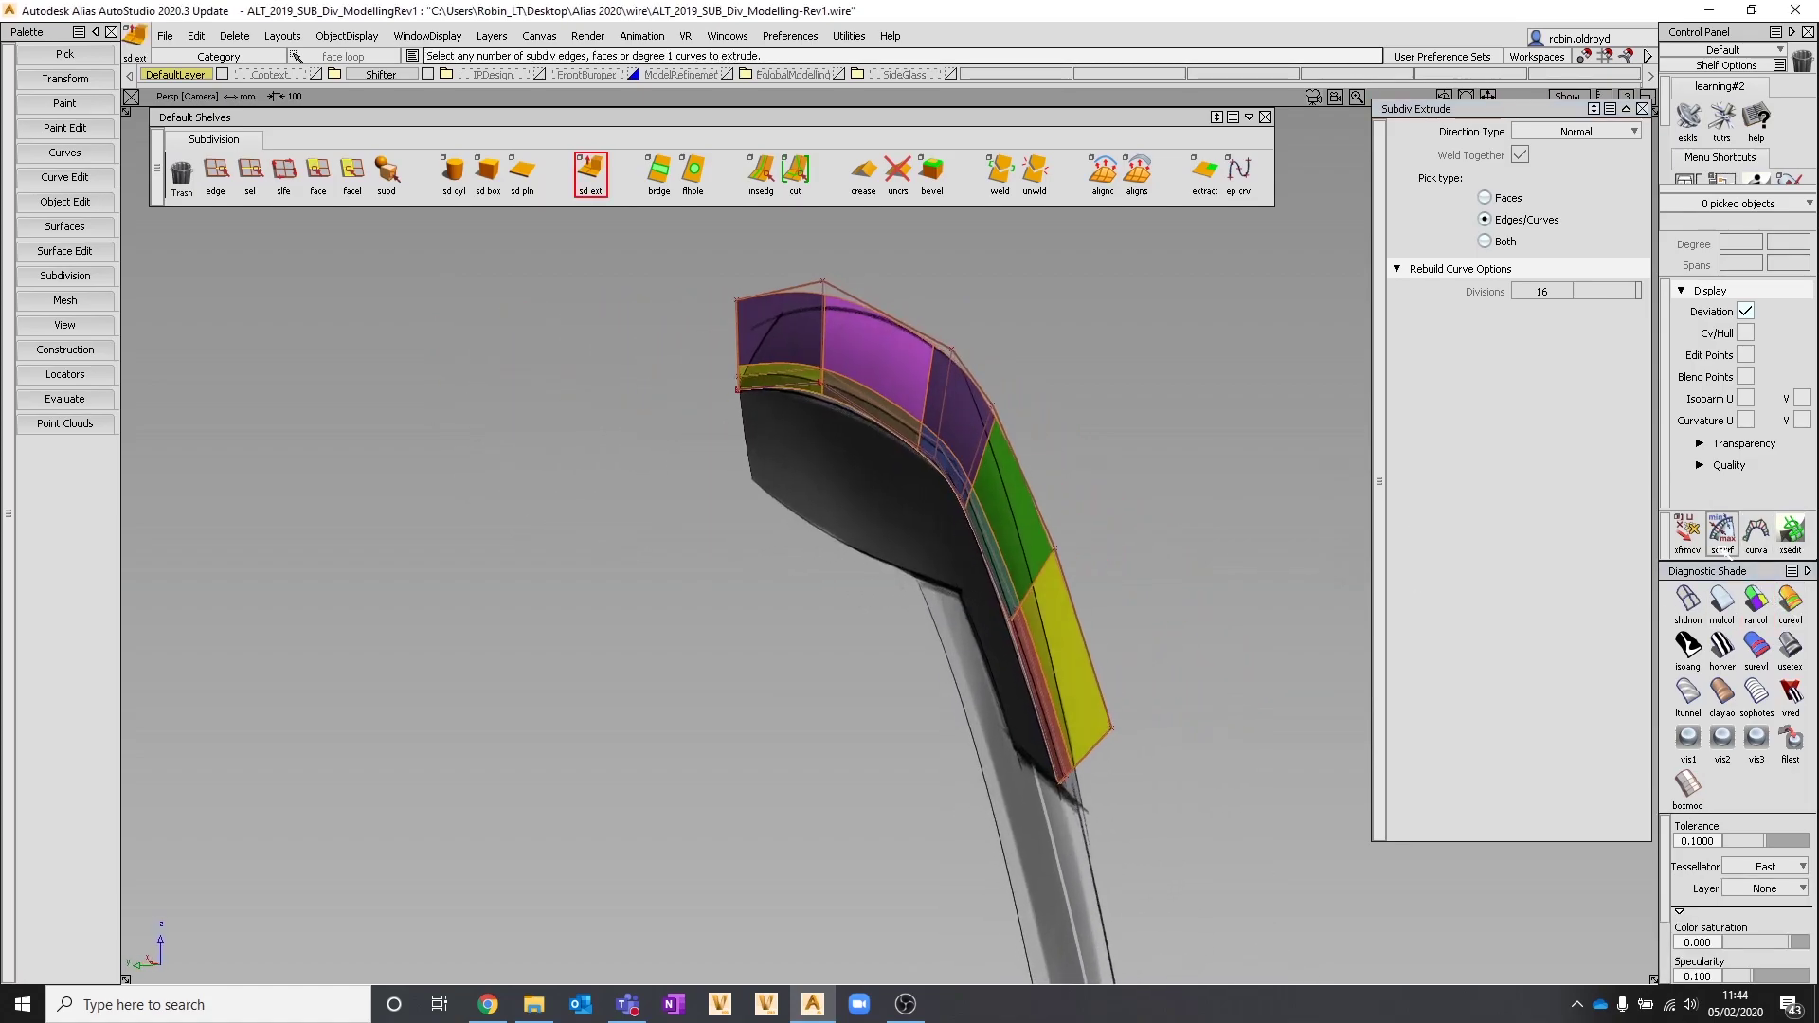
pyautogui.click(1687, 597)
pyautogui.keyDown('alt'); pyautogui.keyDown('shift'); pyautogui.moveTo(857, 474); pyautogui.dragTo(952, 527); pyautogui.keyUp('shift'); pyautogui.keyUp('alt')
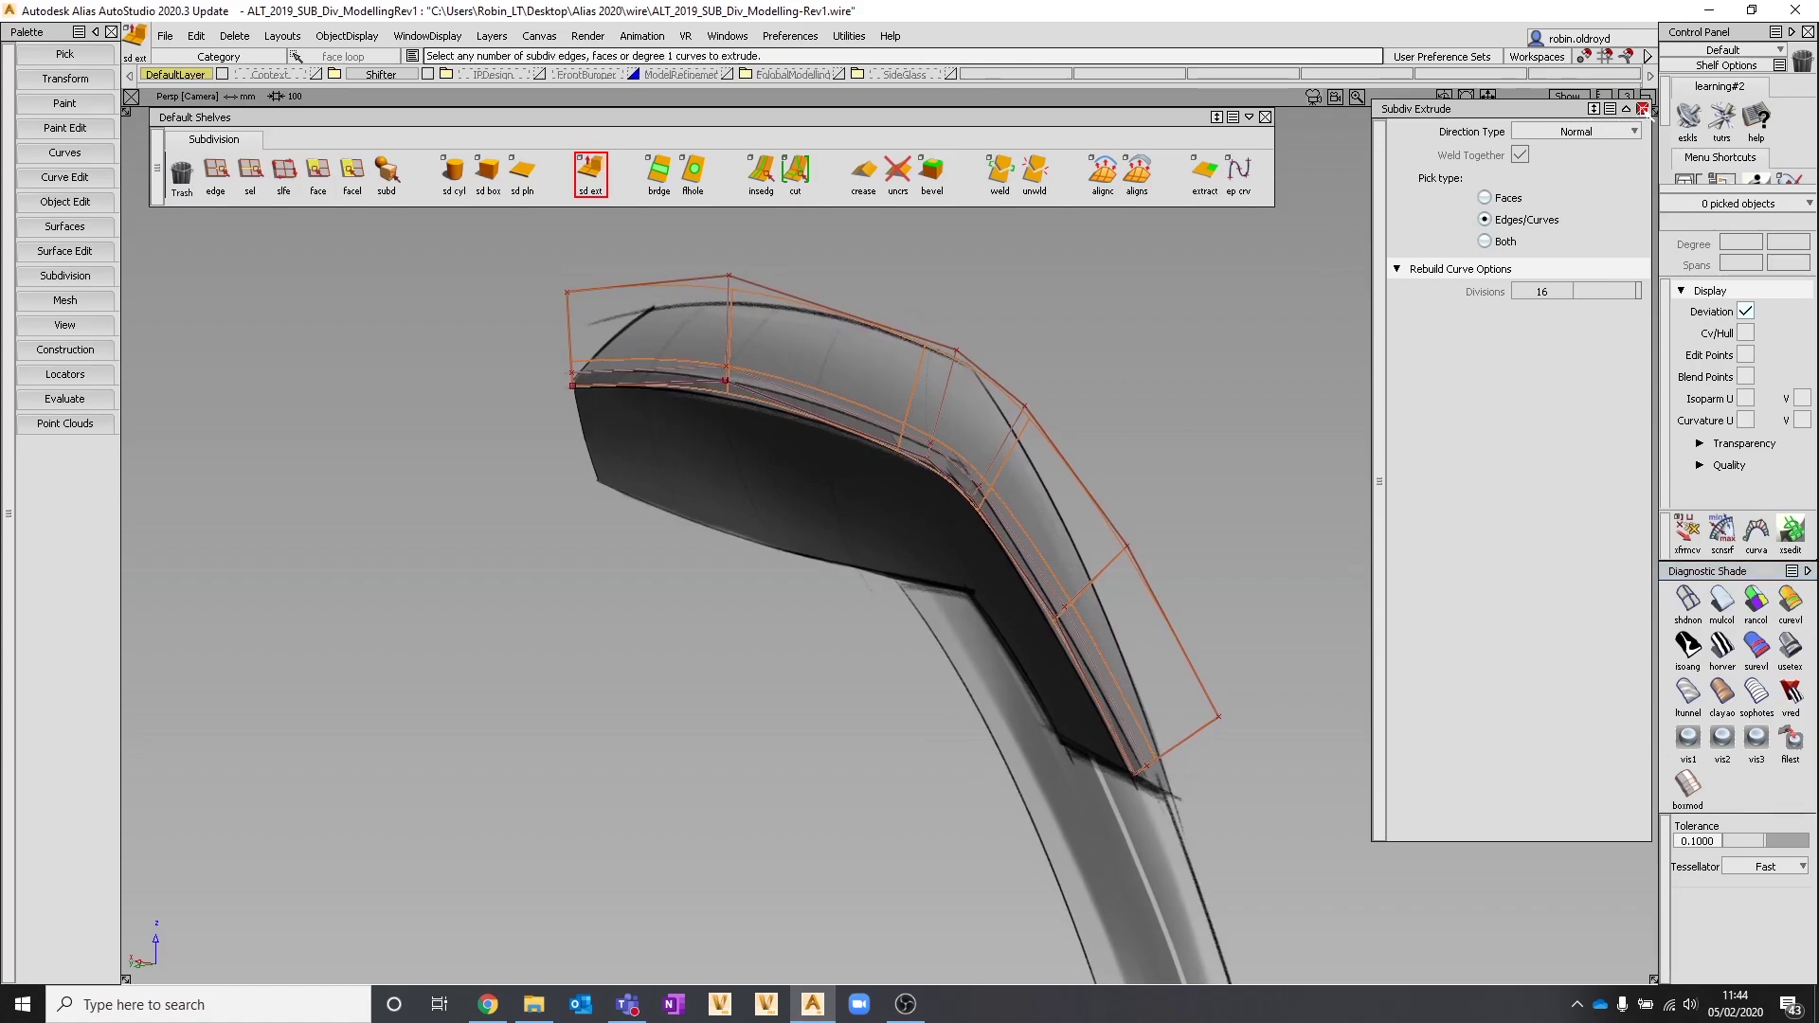
# Close the Subdiv Extrude options and return to the orthographic Right view with both strips framed
pyautogui.click(1645, 111)
pyautogui.keyDown('alt'); pyautogui.keyDown('shift'); pyautogui.moveTo(952, 463); pyautogui.dragTo(897, 474); pyautogui.keyUp('shift'); pyautogui.keyUp('alt')
pyautogui.keyDown('alt'); pyautogui.keyDown('shift'); pyautogui.moveTo(890, 389); pyautogui.dragTo(921, 503, button='middle'); pyautogui.keyUp('shift'); pyautogui.keyUp('alt')
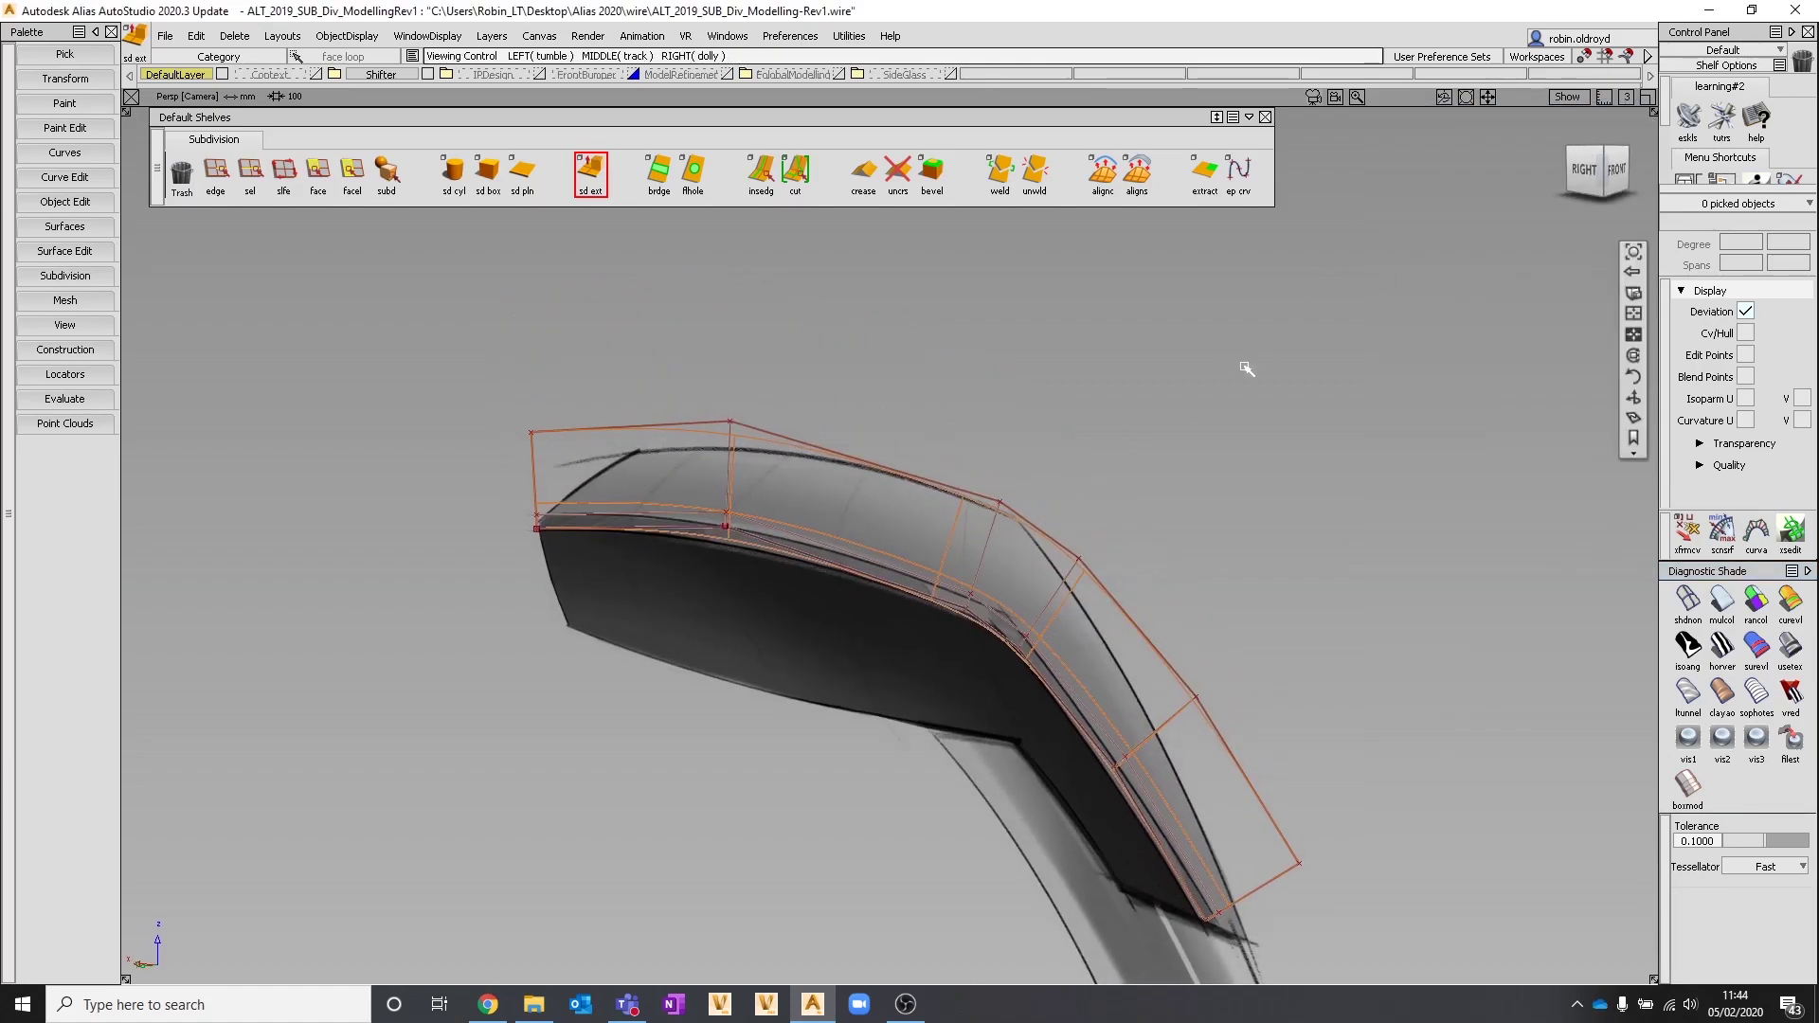
pyautogui.click(1584, 171)
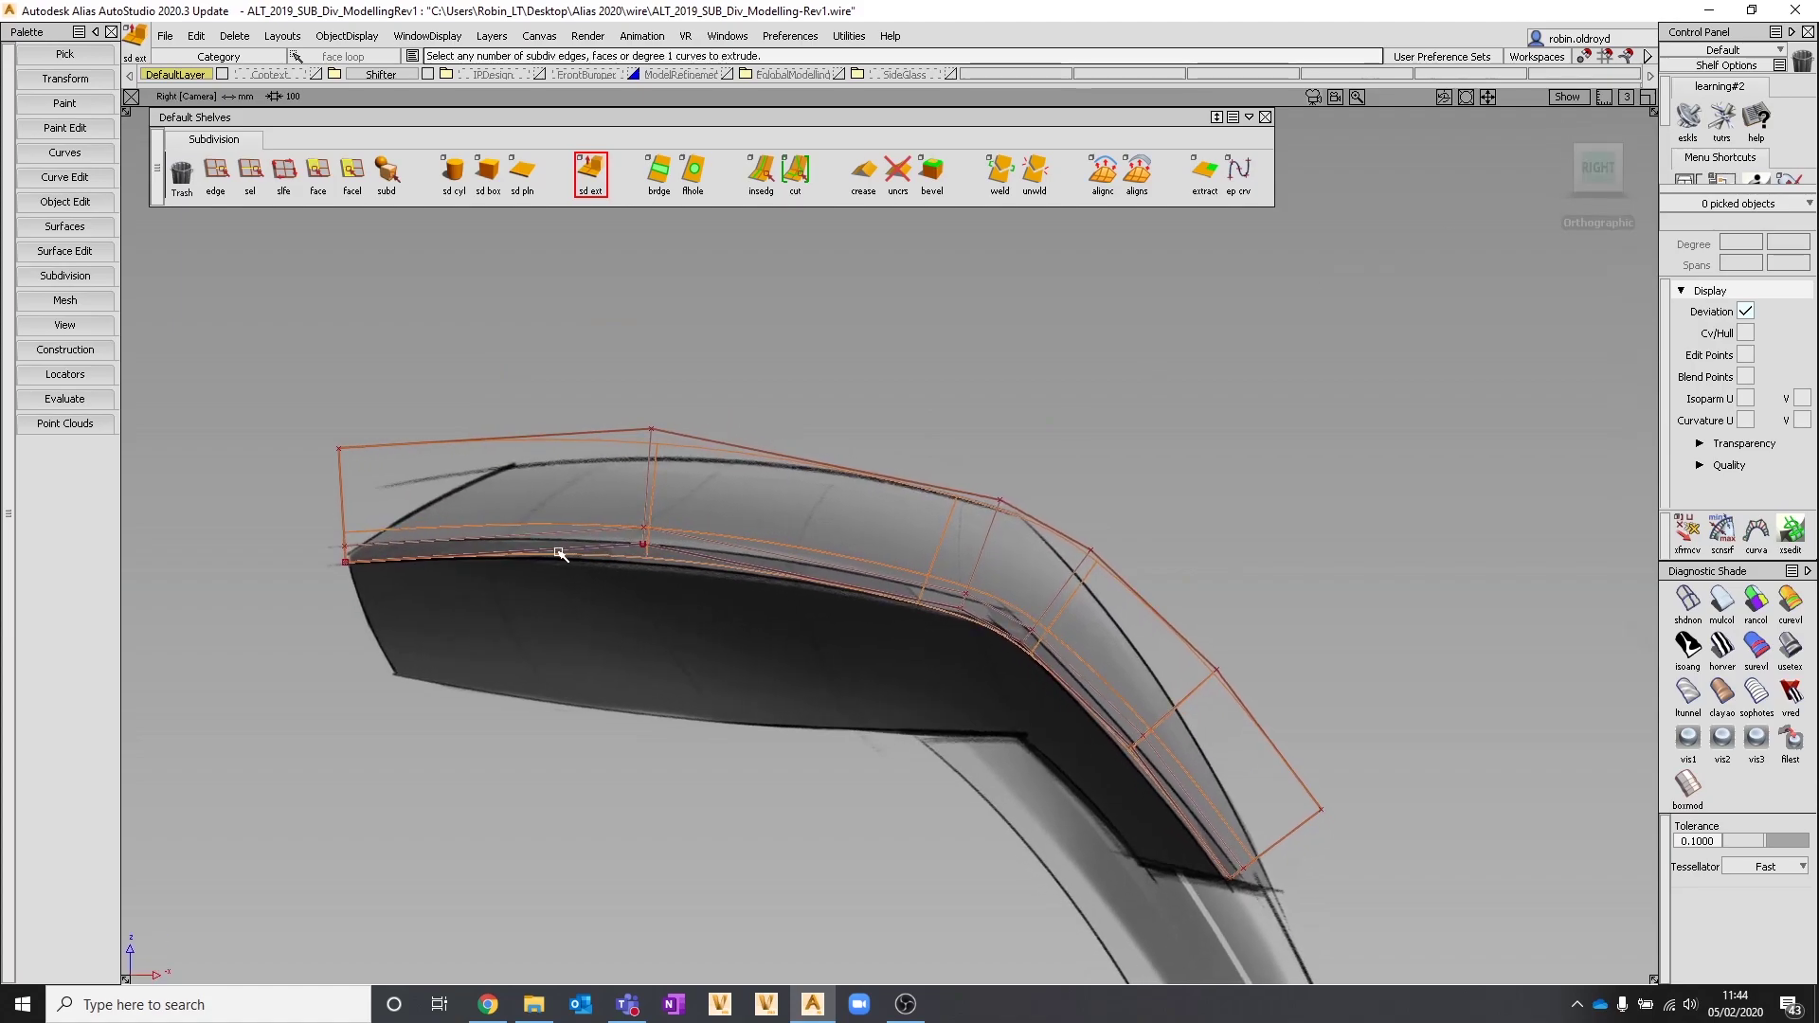
# Lower the second CV from the front on the top edge towards the sketch's upper outline with Transform CV
pyautogui.moveTo(645, 414); pyautogui.dragTo(697, 456)
pyautogui.keyDown('ctrl'); pyautogui.keyDown('shift'); pyautogui.moveTo(687, 406); pyautogui.dragTo(683, 368, button='right'); pyautogui.keyUp('shift'); pyautogui.keyUp('ctrl')
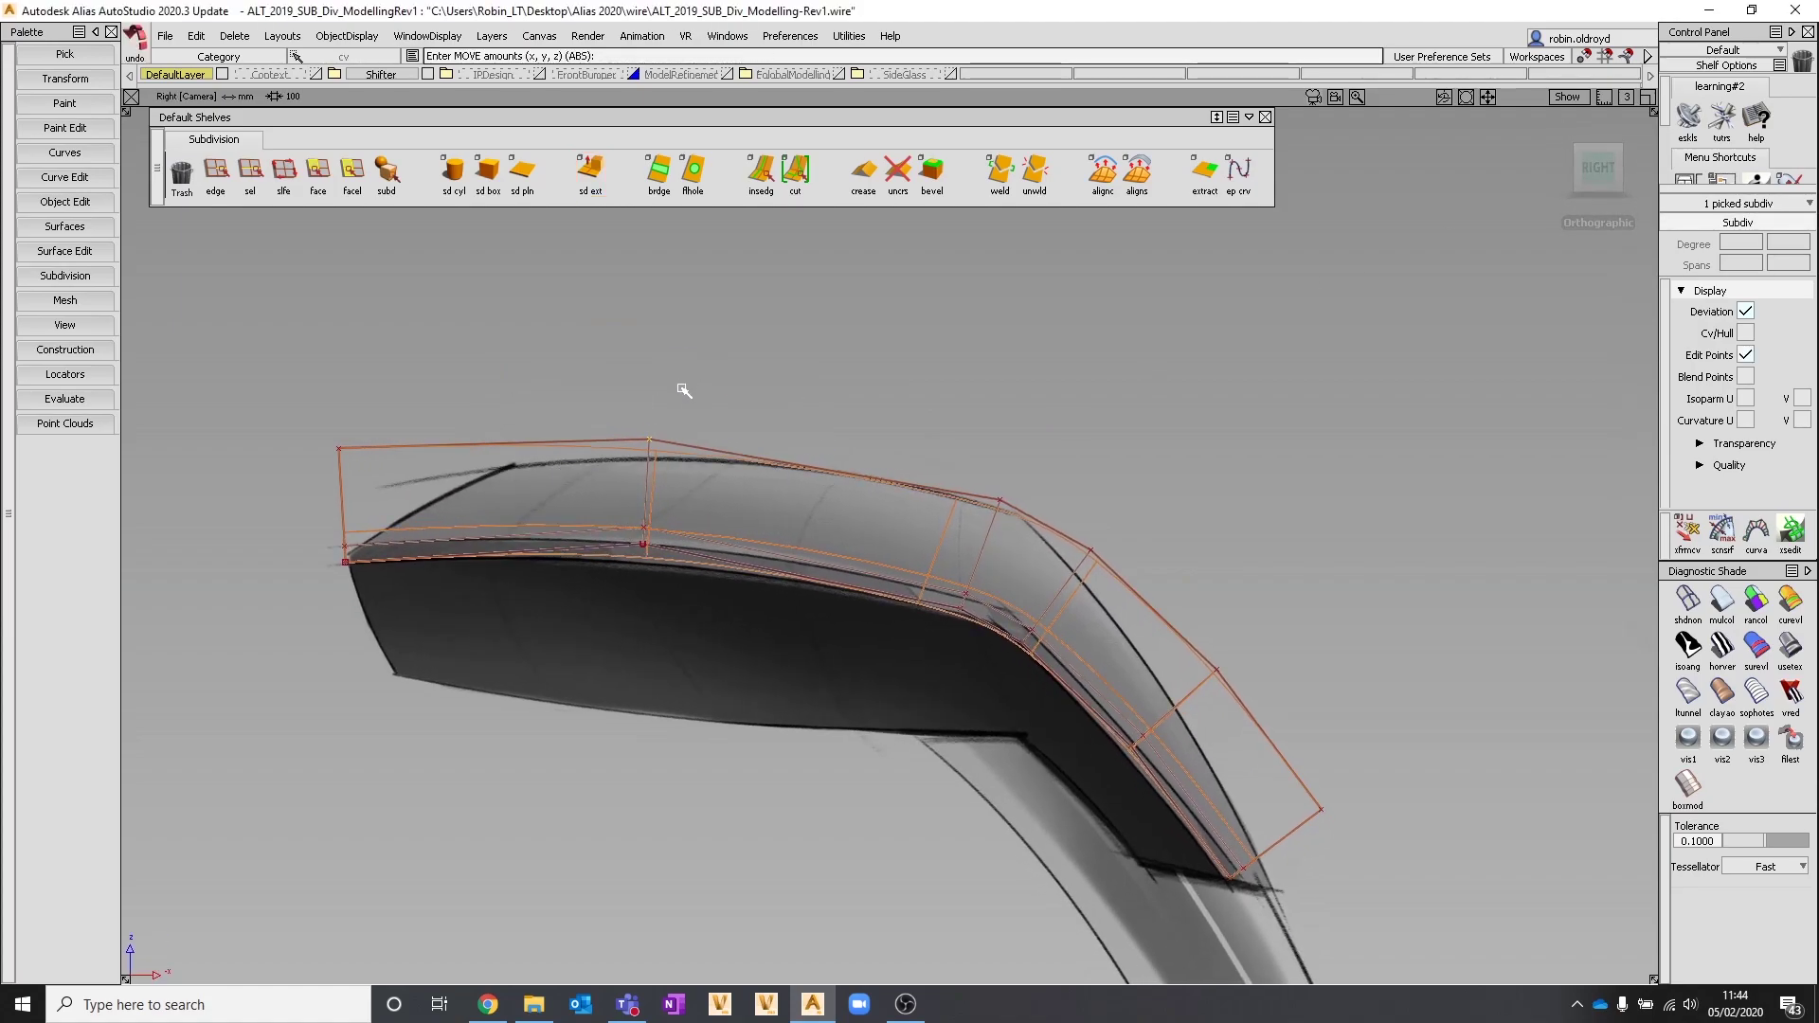
pyautogui.click(1687, 532)
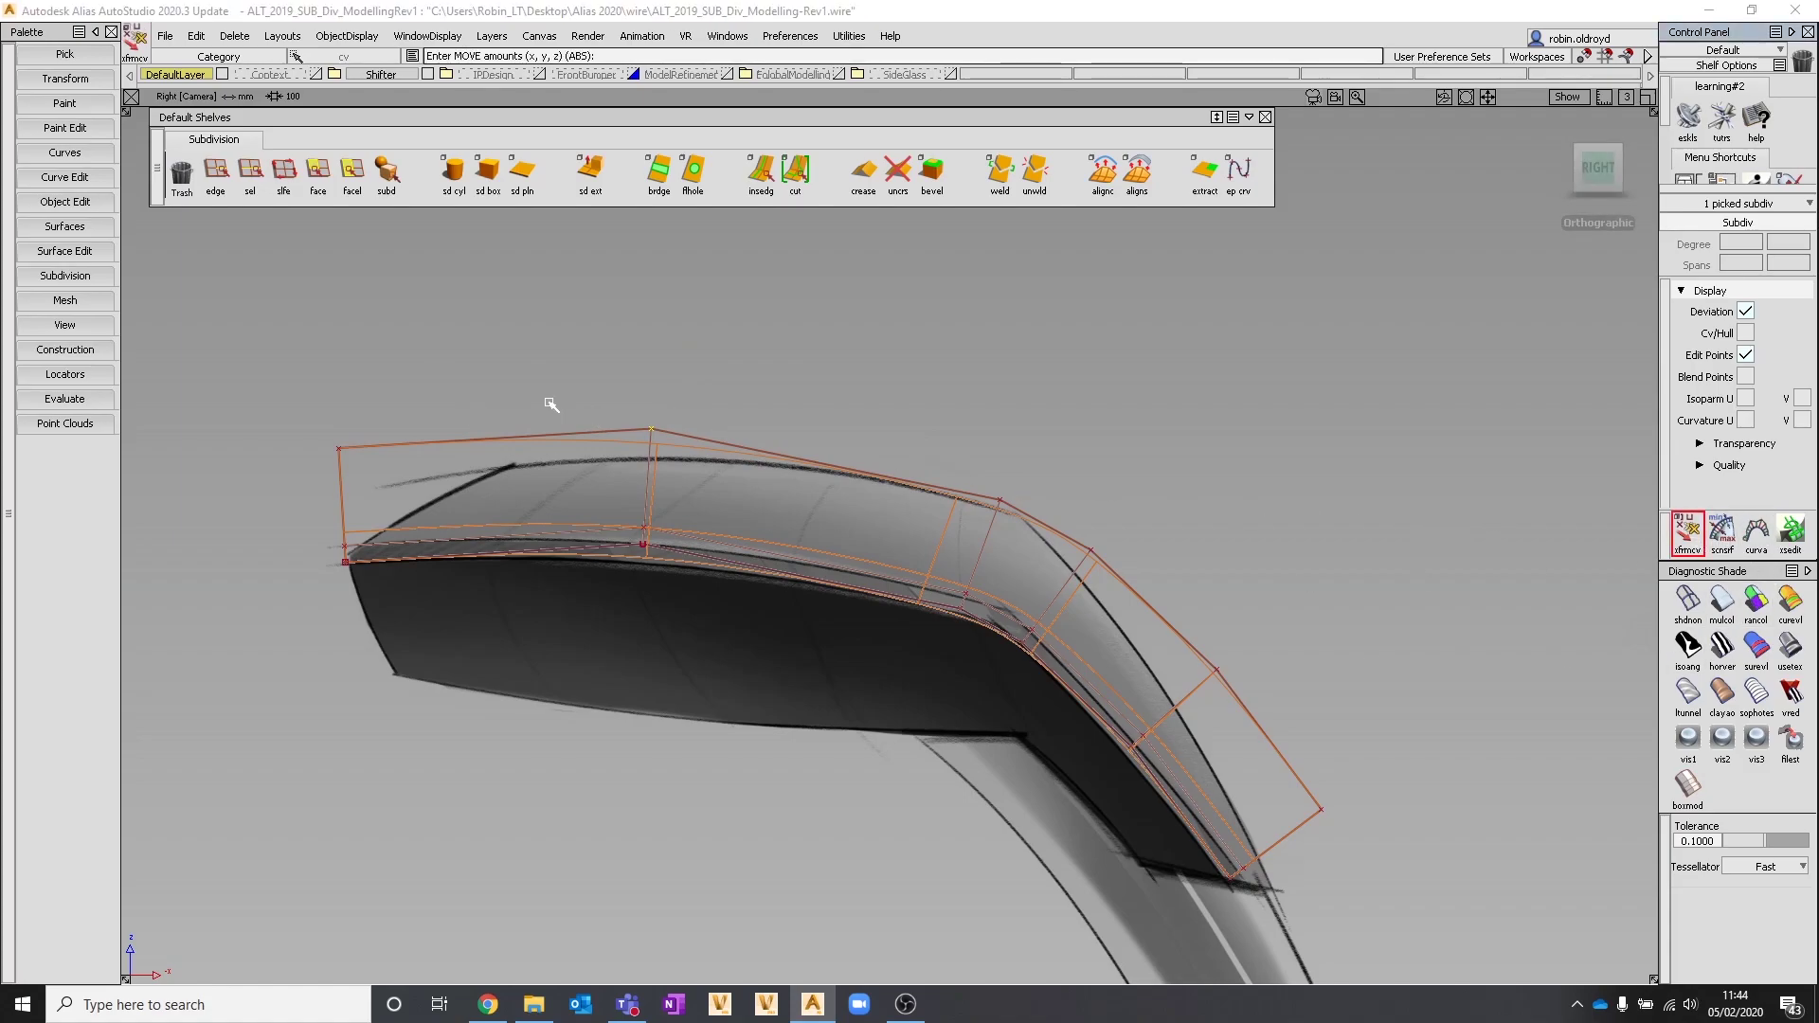
pyautogui.press('space')
pyautogui.click(629, 372)
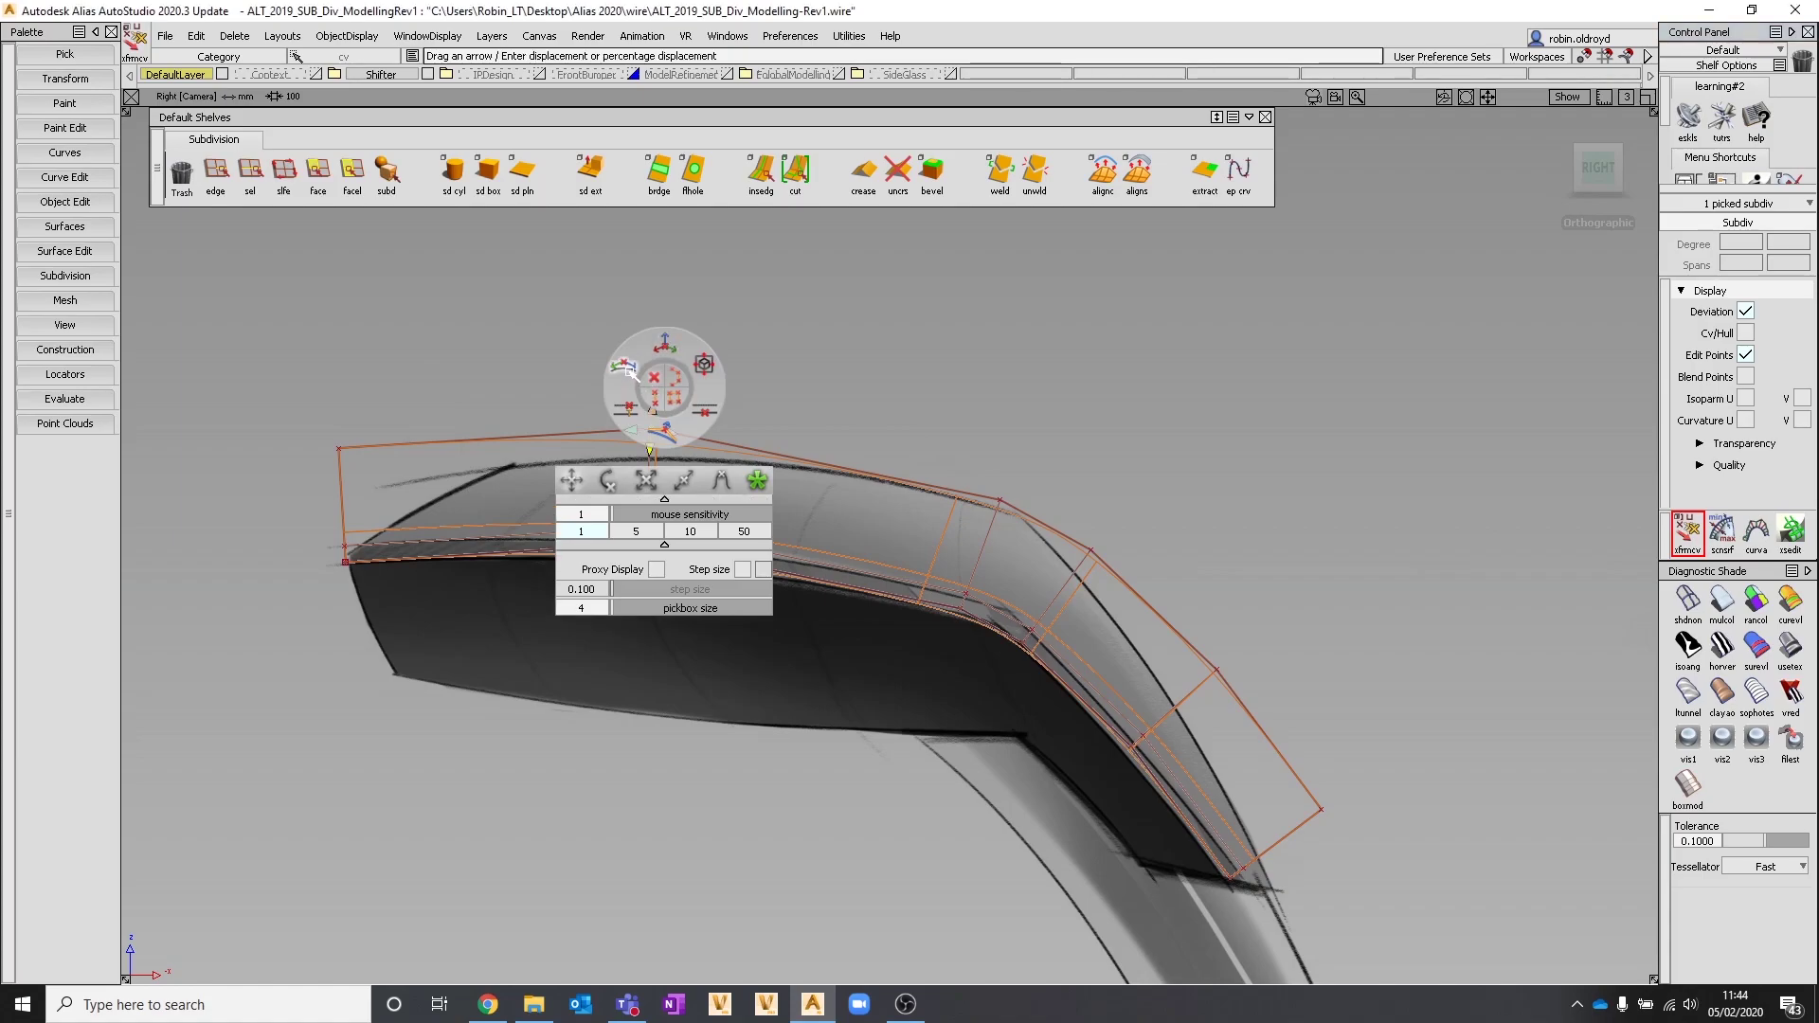
pyautogui.moveTo(652, 449); pyautogui.dragTo(650, 464)
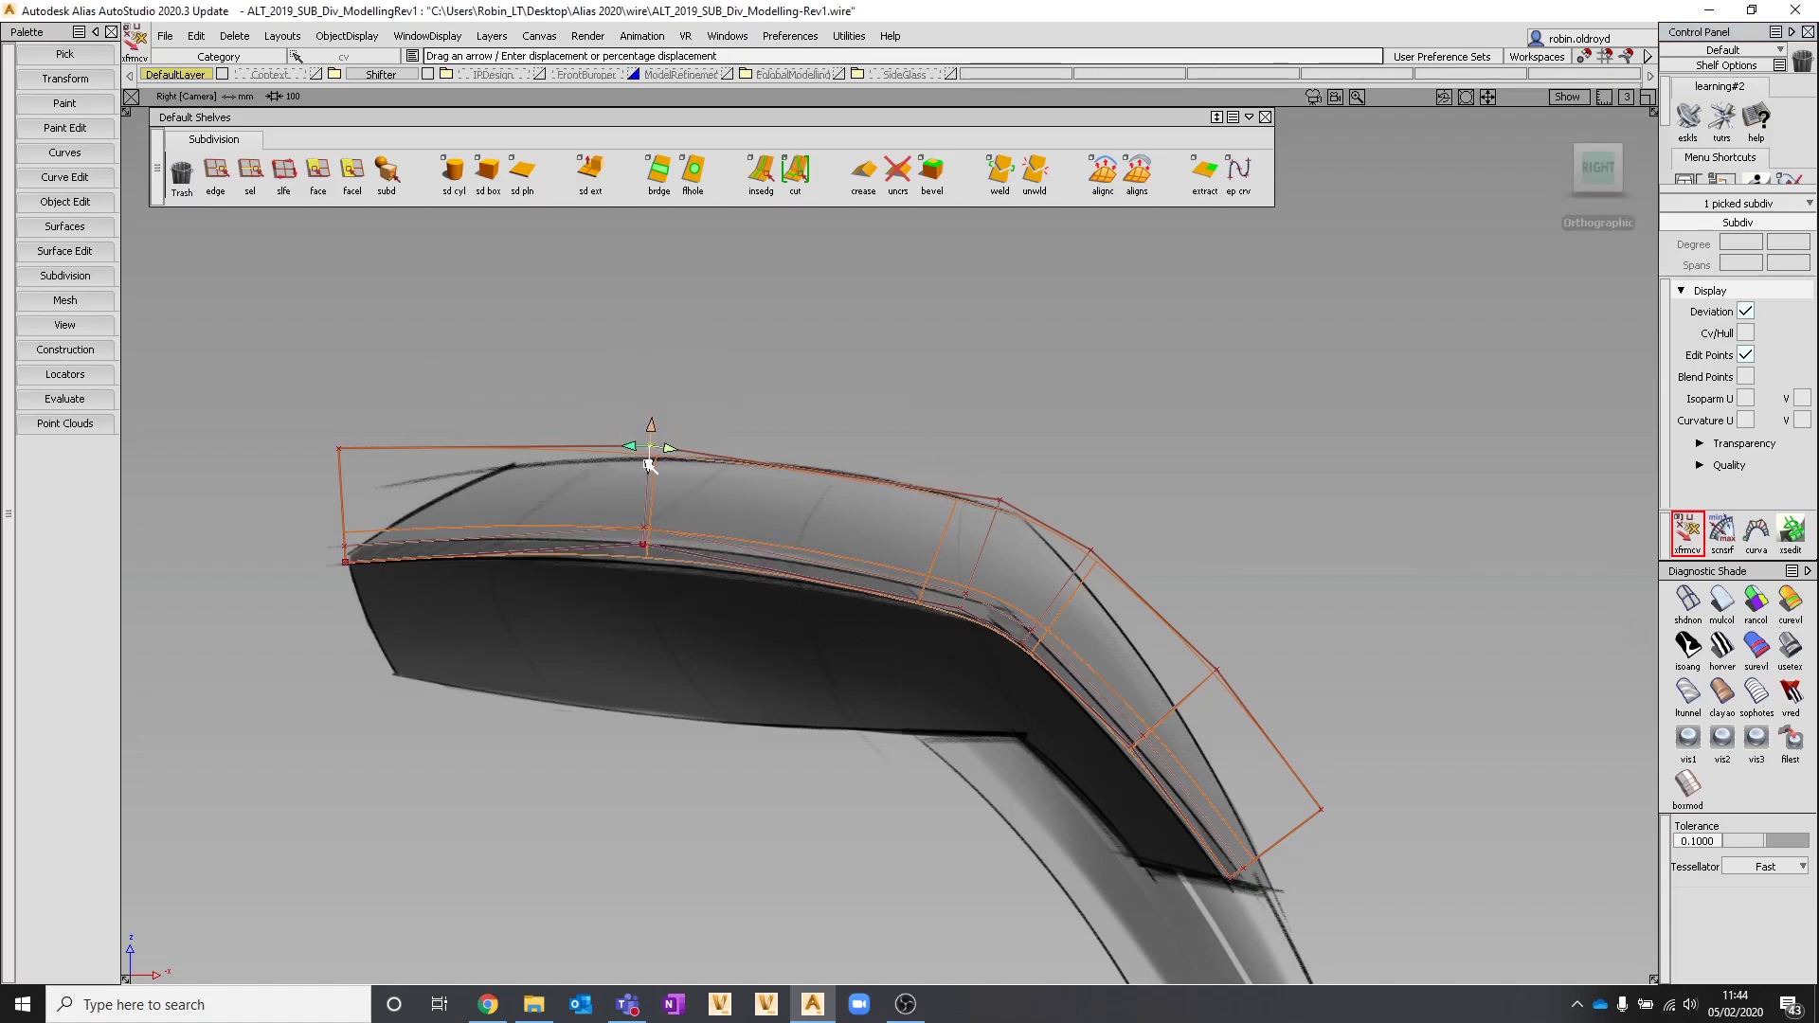
# Move the front CV of the top edge back to the sketch's upper front corner and lower it slightly onto the outline
pyautogui.click(336, 452)
pyautogui.moveTo(360, 449); pyautogui.dragTo(517, 480)
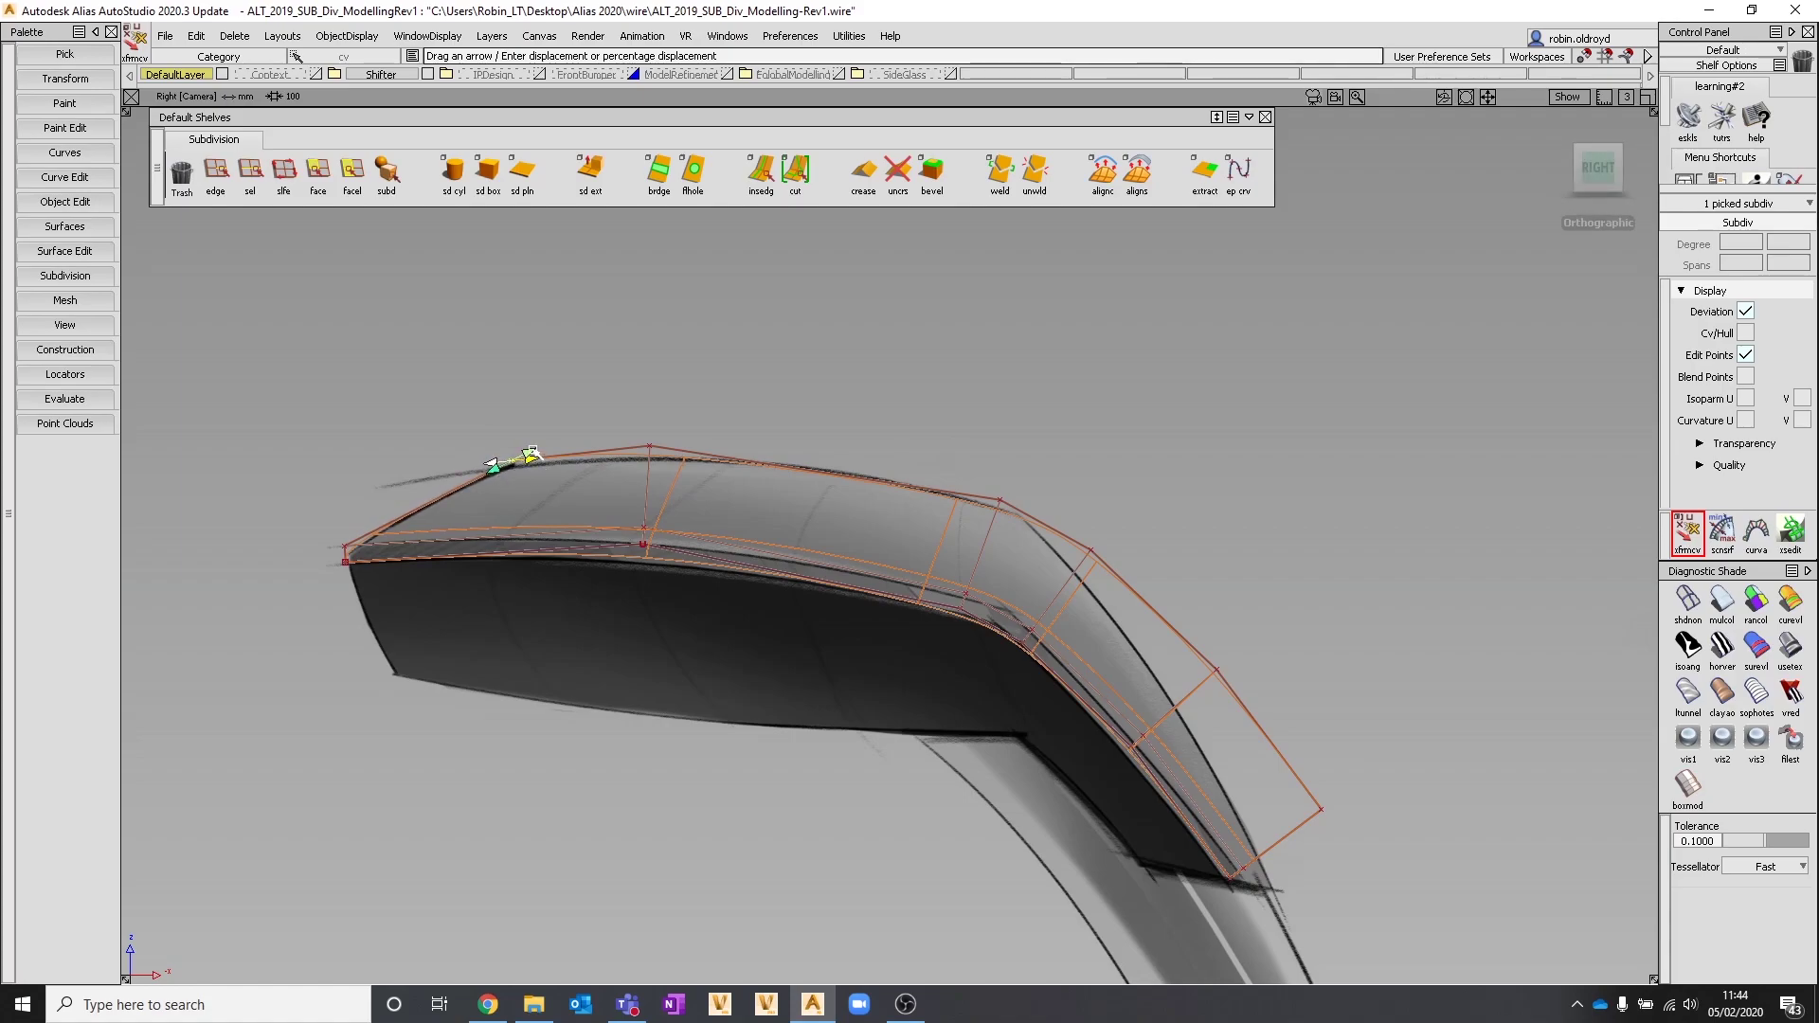
pyautogui.moveTo(533, 452); pyautogui.dragTo(529, 457)
pyautogui.keyDown('ctrl'); pyautogui.keyDown('shift'); pyautogui.moveTo(536, 469); pyautogui.dragTo(536, 368, button='right'); pyautogui.keyUp('shift'); pyautogui.keyUp('ctrl')
pyautogui.moveTo(536, 371); pyautogui.dragTo(536, 374)
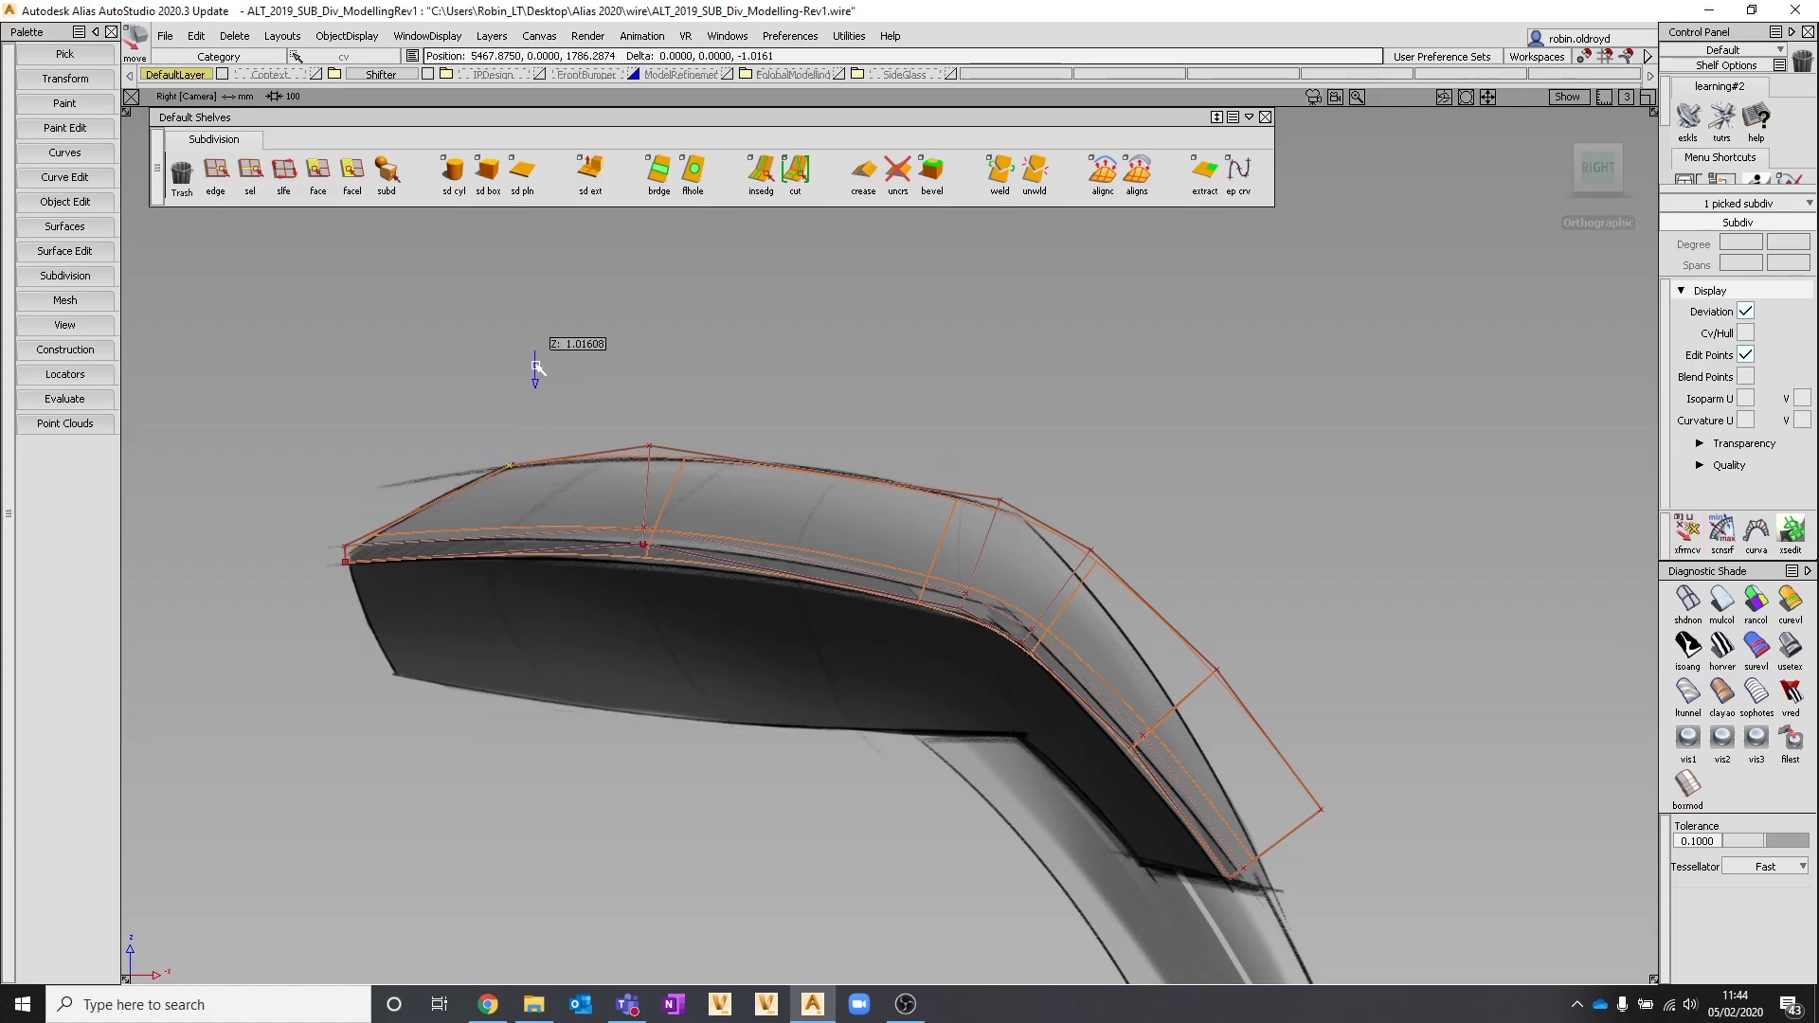
pyautogui.press('Right')
pyautogui.press('Right')
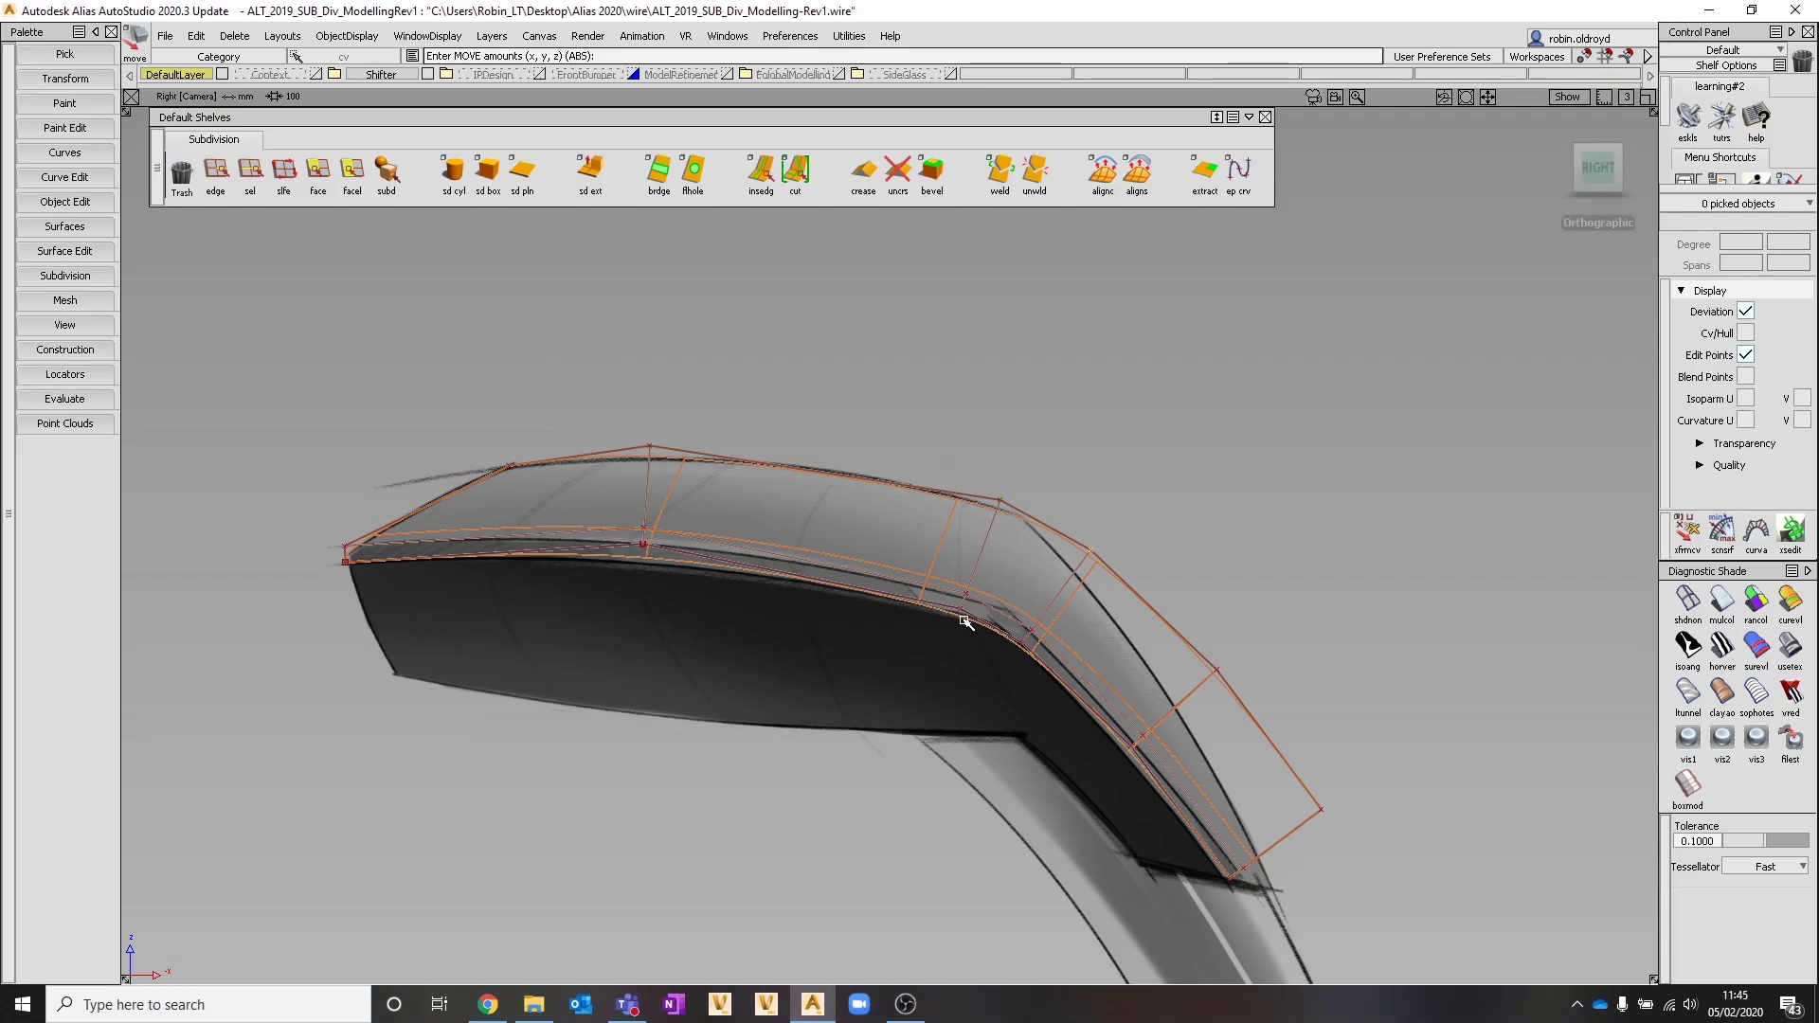
# Move the two top-edge CVs behind the bend inwards to the sketch's rear outline with Transform CV
pyautogui.click(1091, 552)
pyautogui.click(1687, 530)
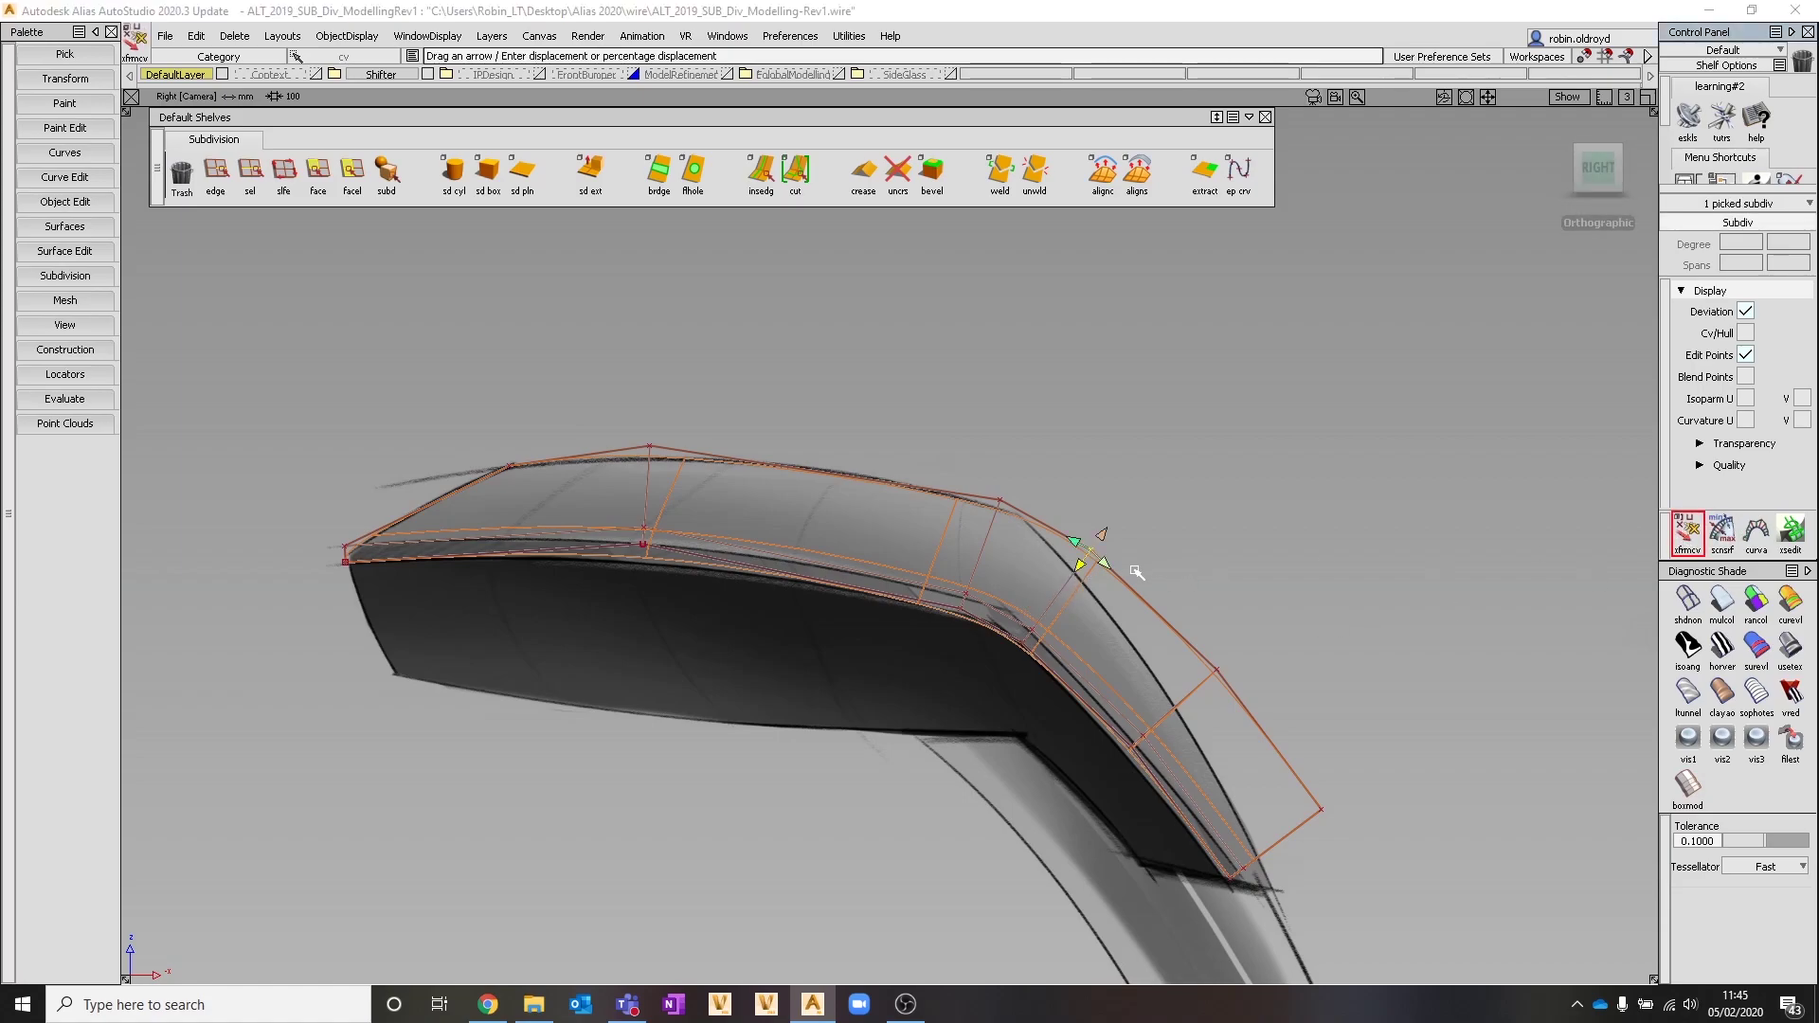
pyautogui.moveTo(1081, 567); pyautogui.dragTo(1071, 579)
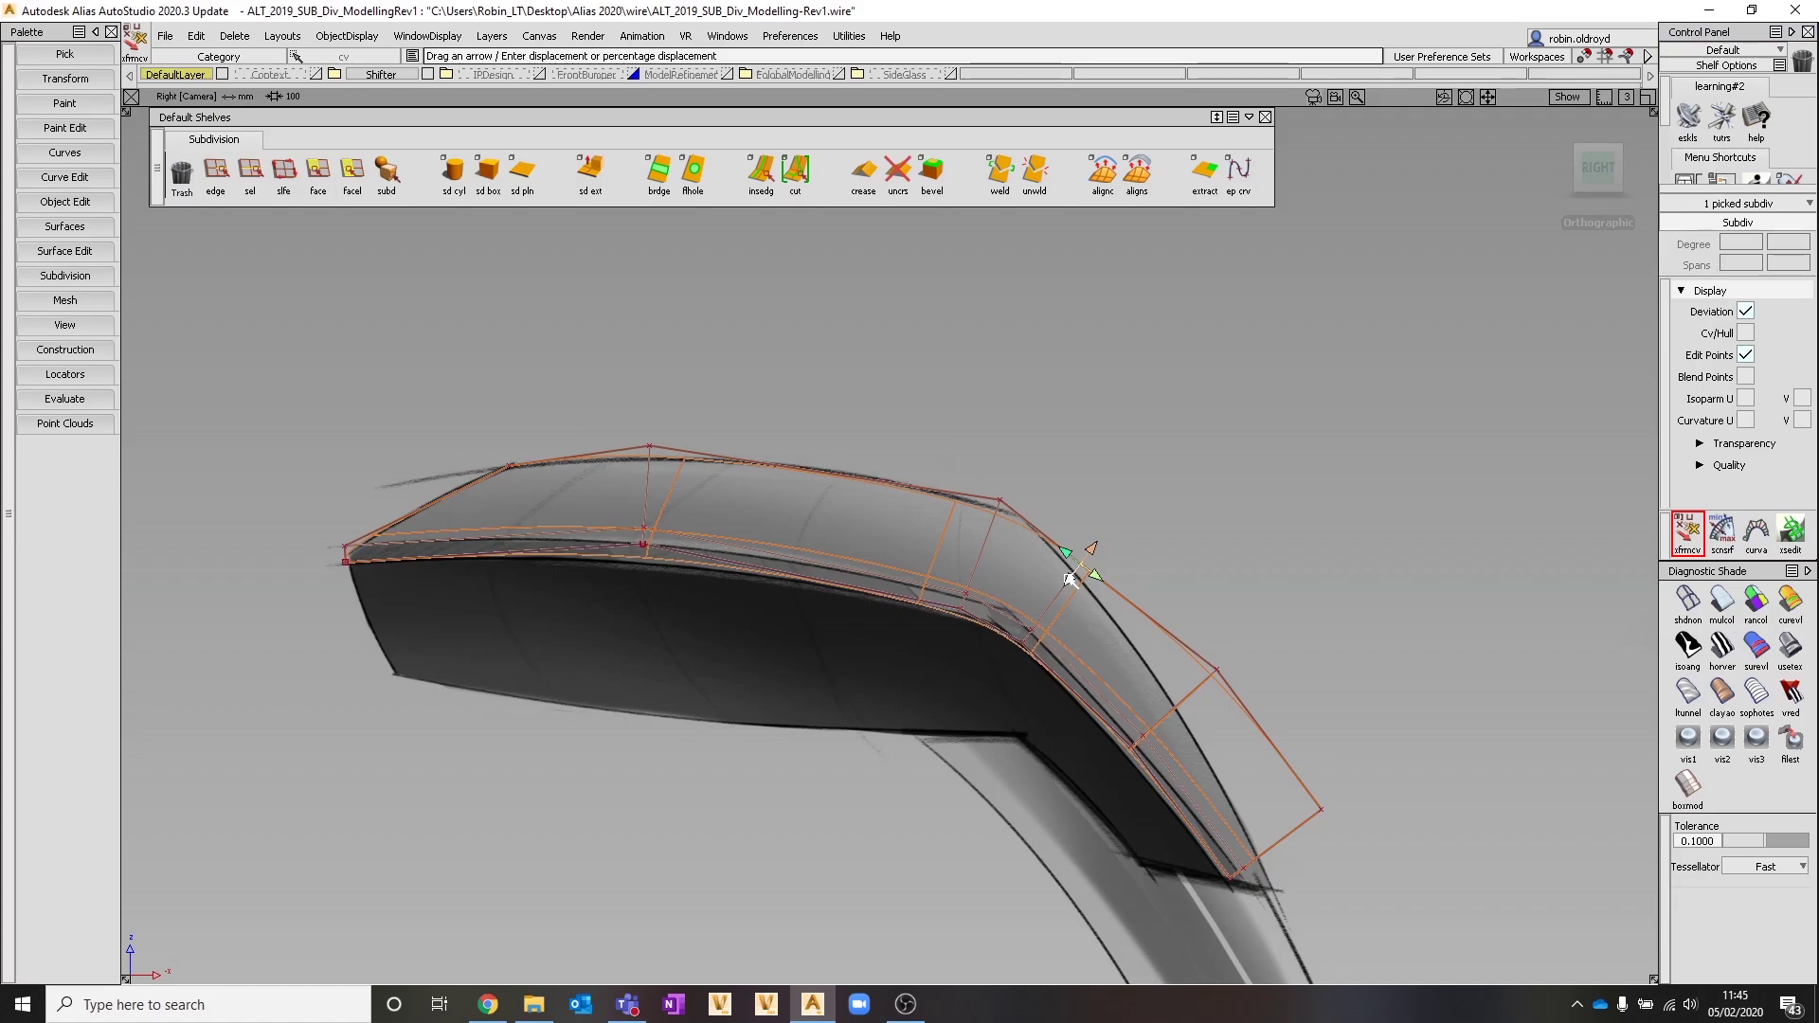
pyautogui.click(1182, 646)
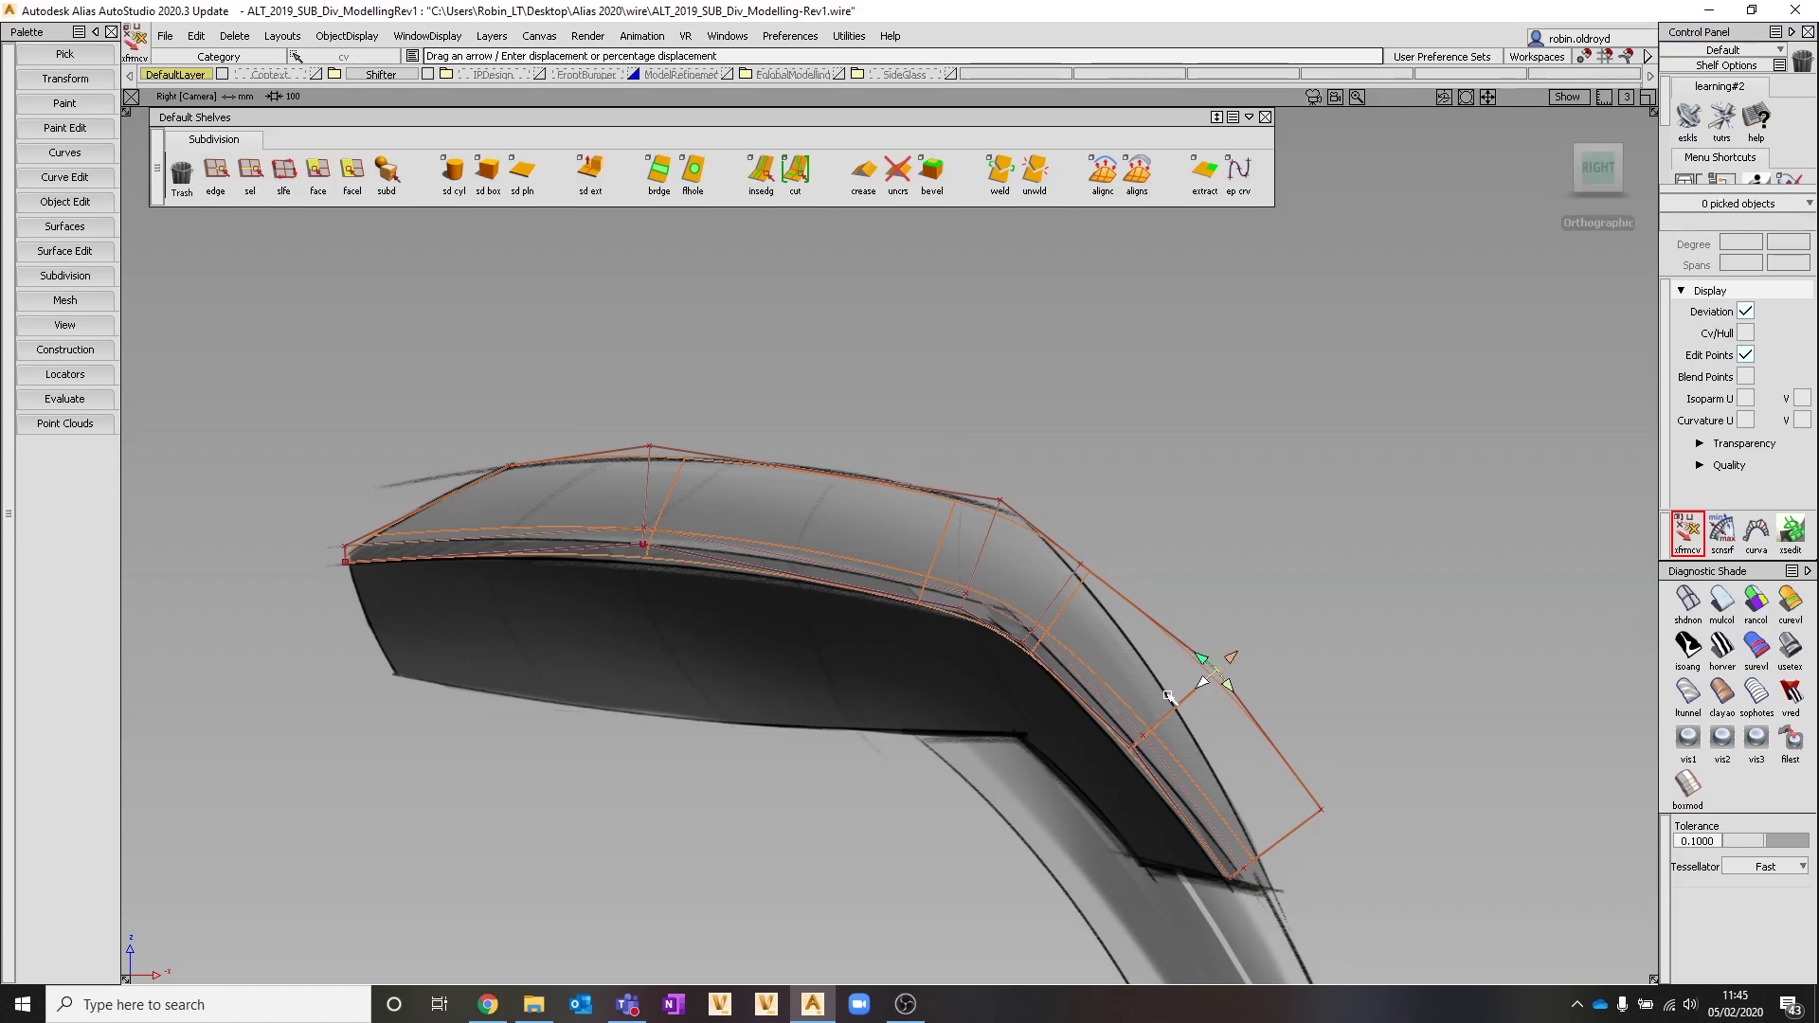
pyautogui.moveTo(1198, 683); pyautogui.dragTo(1179, 726)
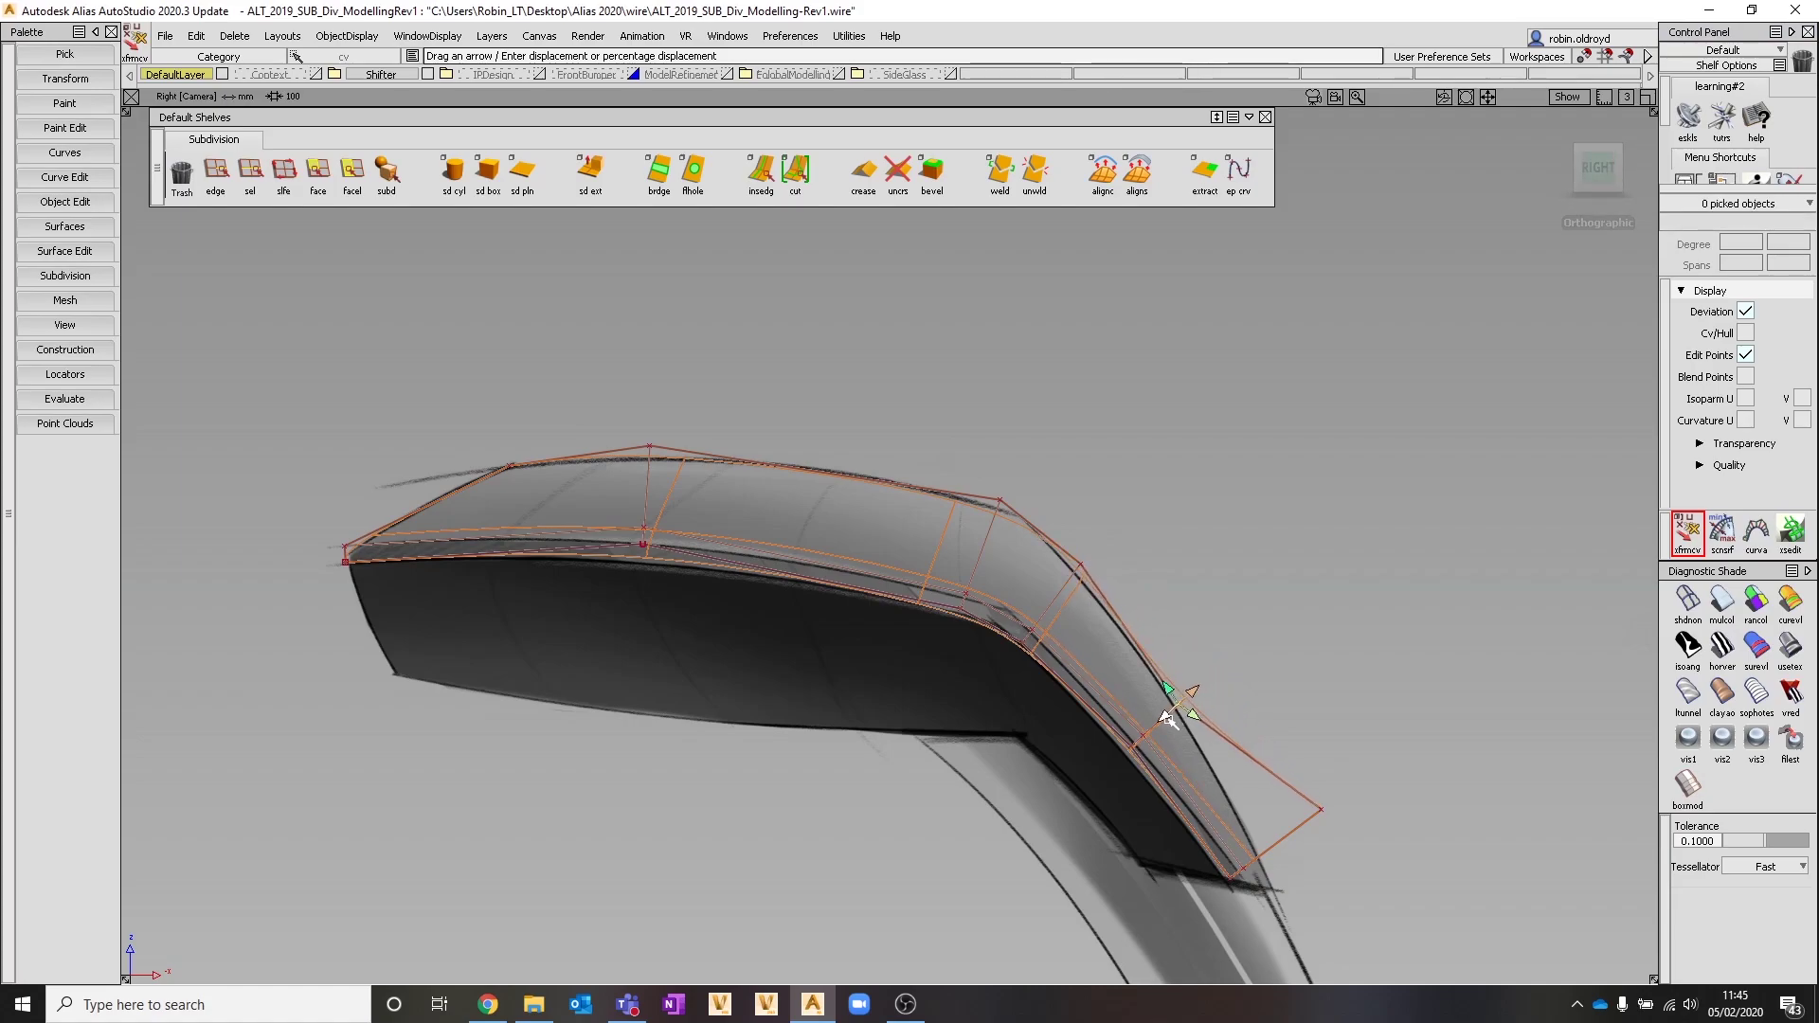
# Move the rear end CV of the top edge inwards and align it with the pointed lower end of the sketched body
pyautogui.press('Right')
pyautogui.keyDown('alt'); pyautogui.keyDown('shift'); pyautogui.moveTo(1238, 764); pyautogui.dragTo(1366, 752, button='right'); pyautogui.keyUp('shift'); pyautogui.keyUp('alt')
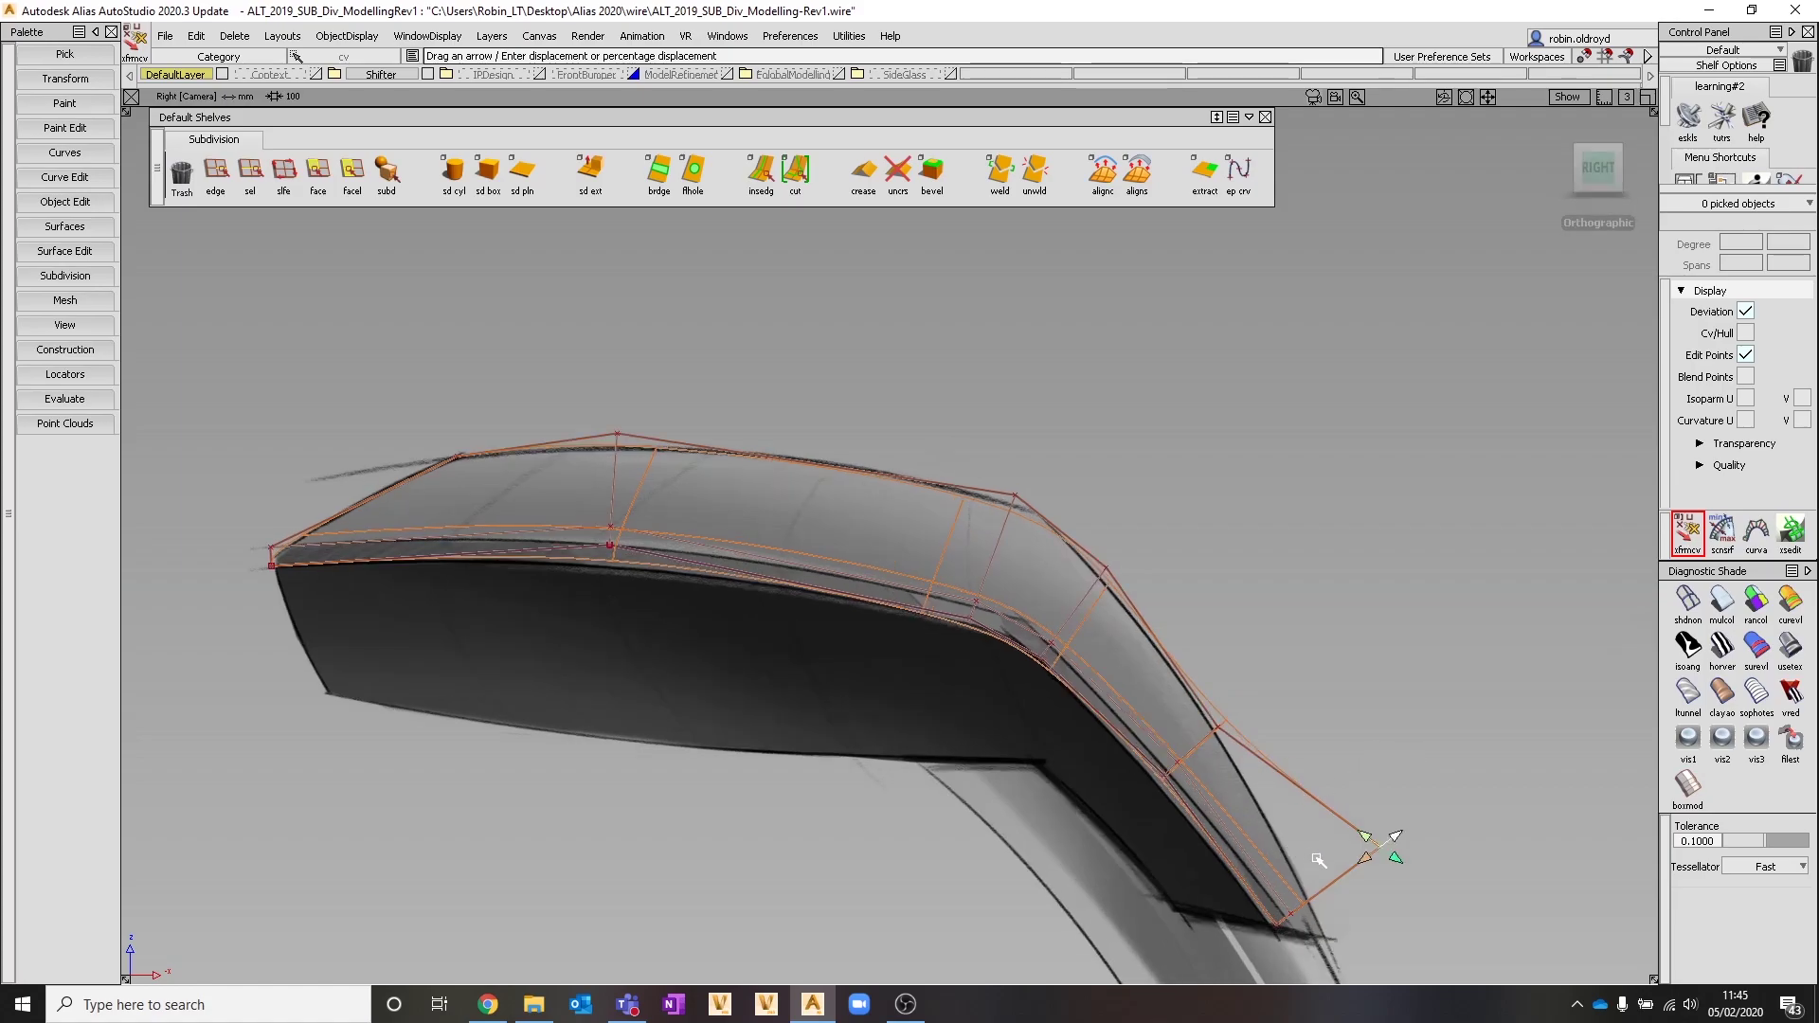
pyautogui.moveTo(1354, 858); pyautogui.dragTo(1334, 955)
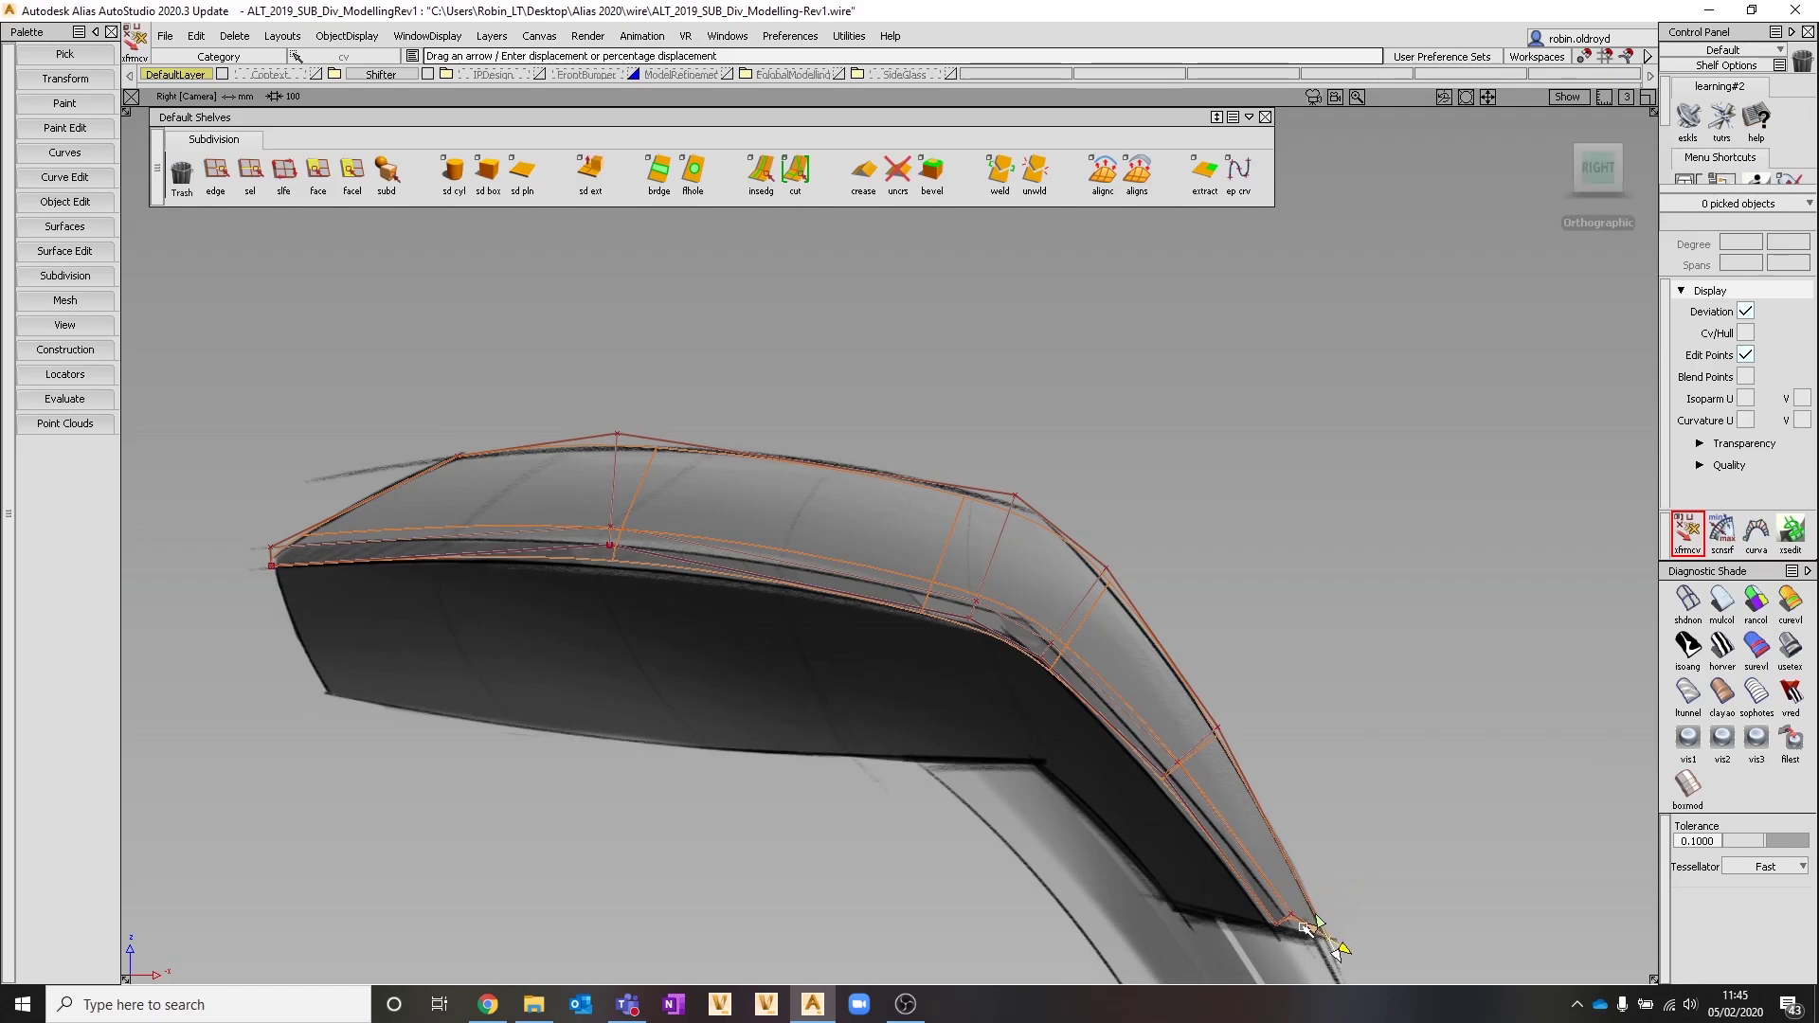
pyautogui.click(1293, 925)
pyautogui.moveTo(1280, 900); pyautogui.dragTo(1290, 918)
pyautogui.press('Right')
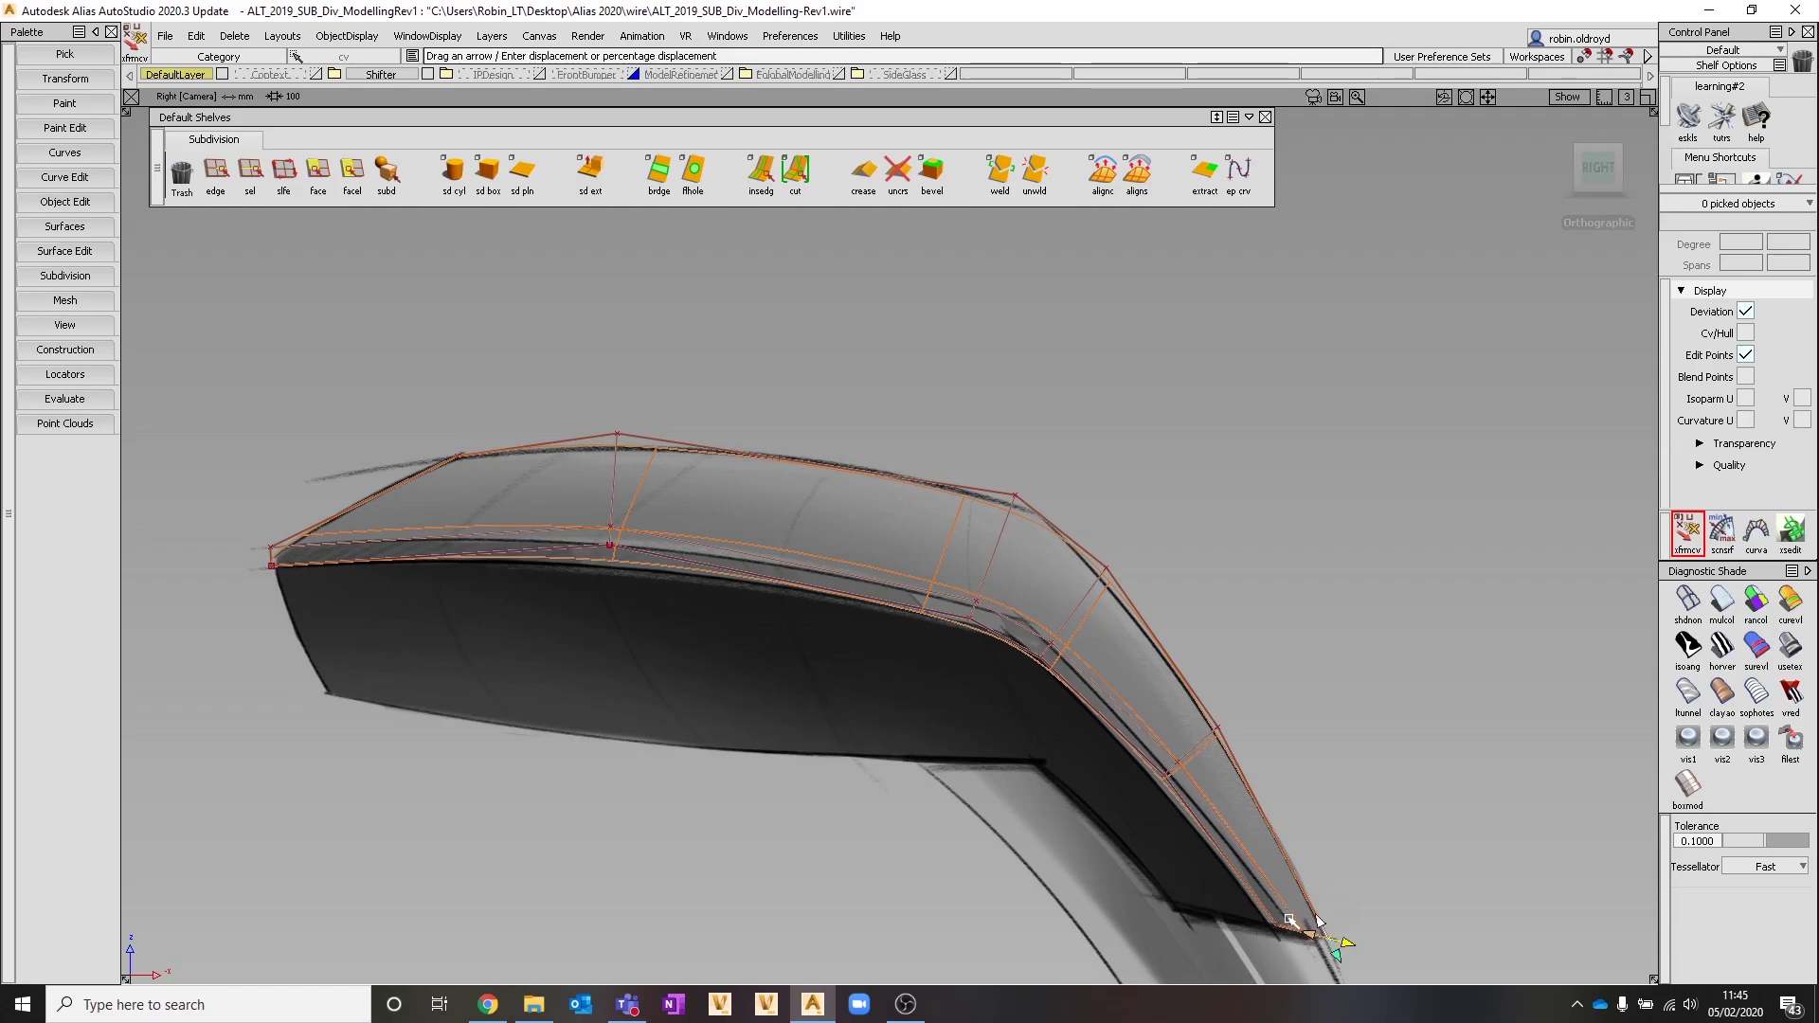
# Step the selection back to the CV just behind the bend and nudge it further inwards to refine the rear outline
pyautogui.press('Up')
pyautogui.press('Up')
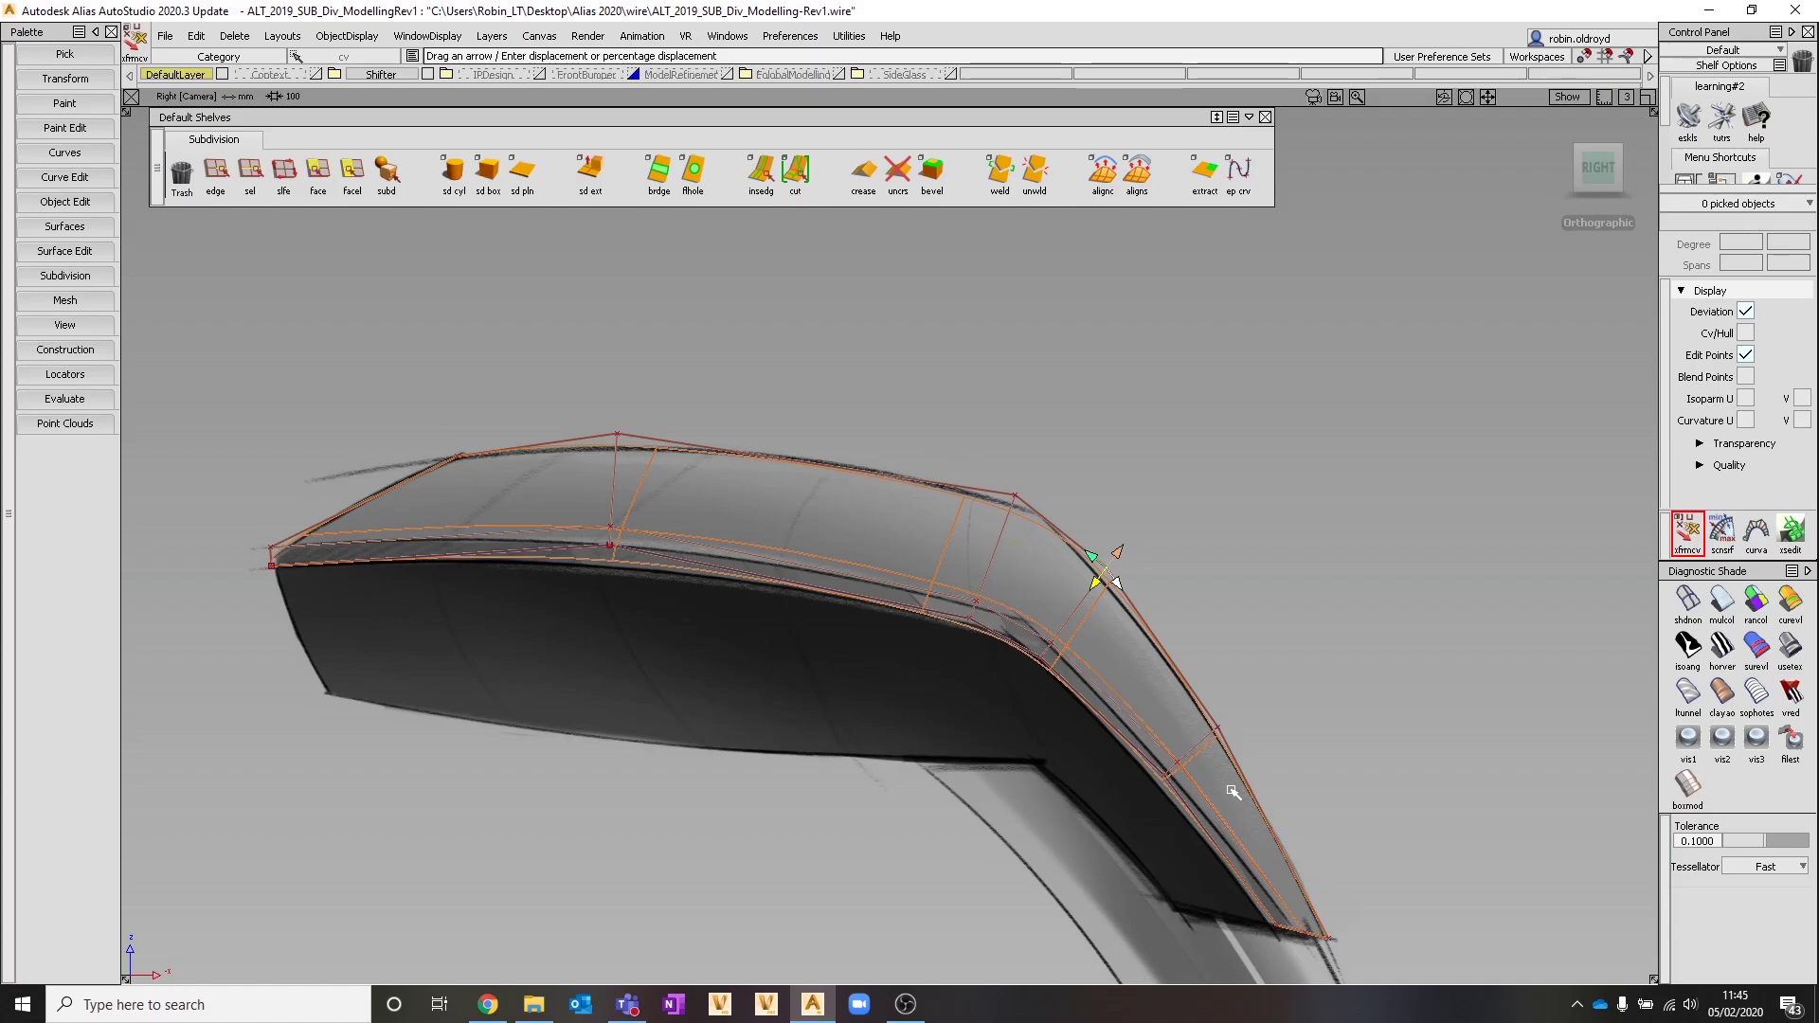
pyautogui.moveTo(1093, 578); pyautogui.dragTo(1090, 592)
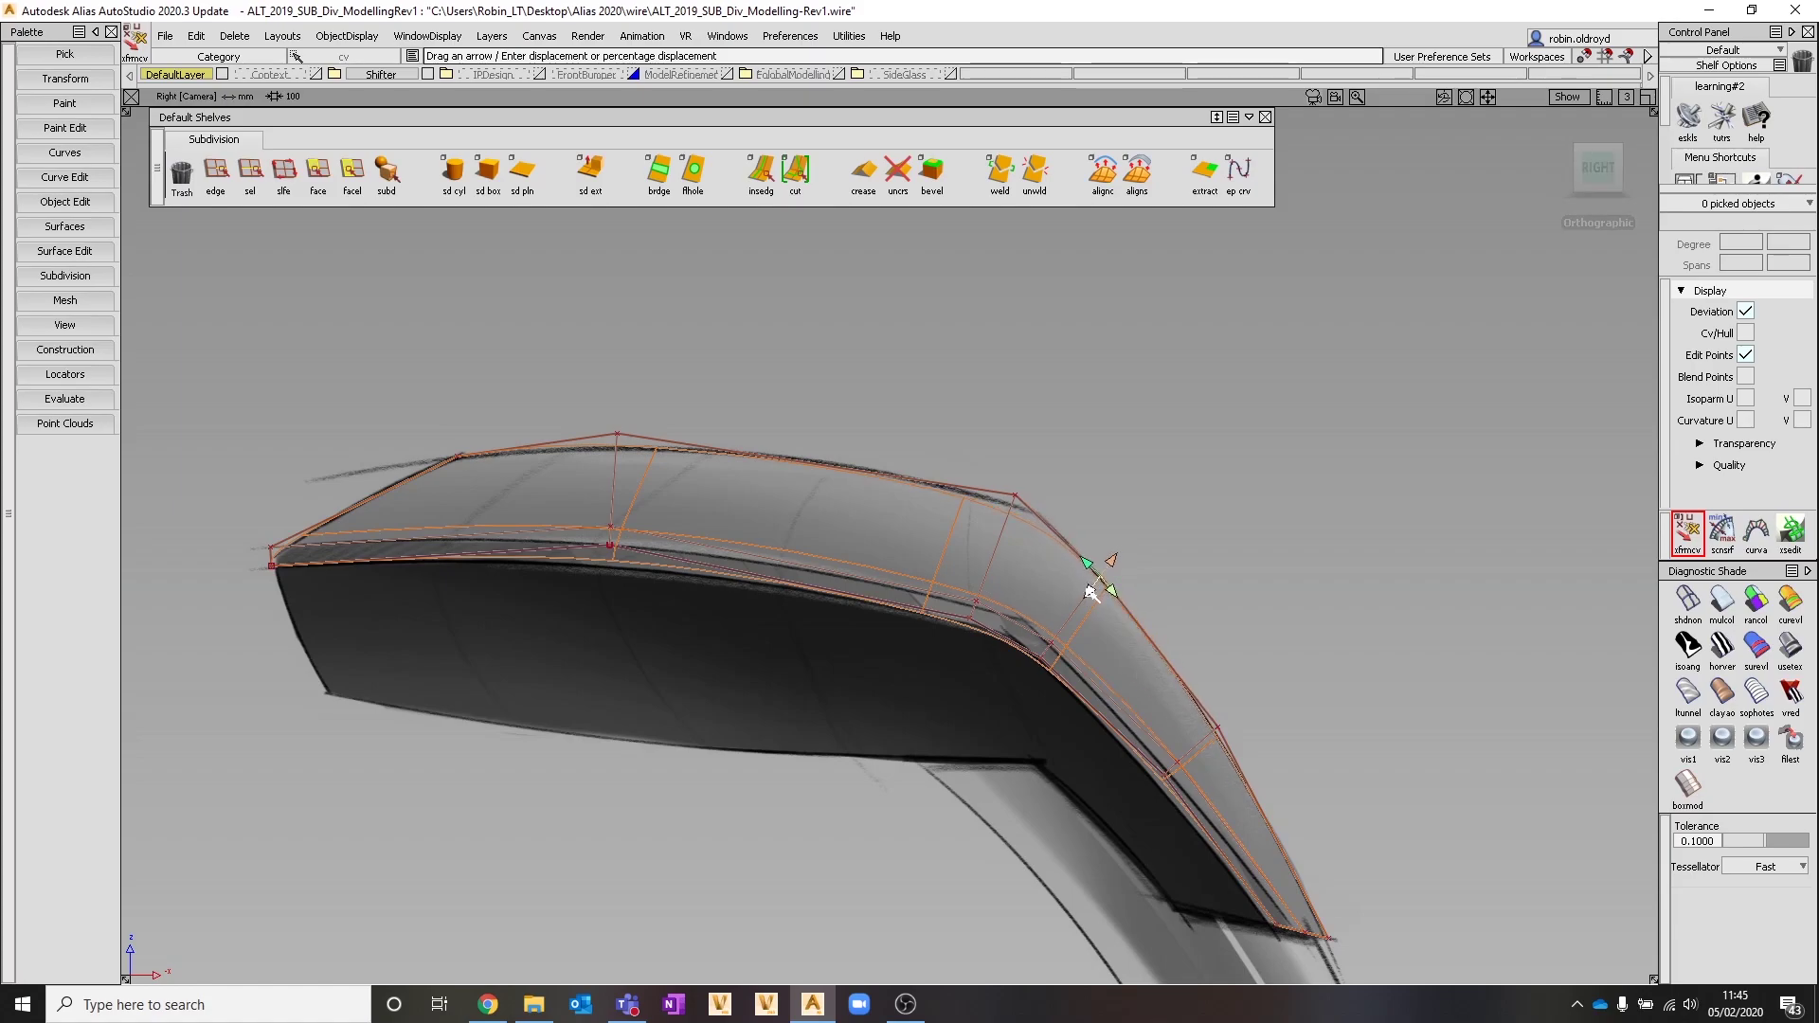
# Move the top-edge CV at the bend onto the sketch's upper outline
pyautogui.click(1006, 502)
pyautogui.moveTo(1022, 475)
pyautogui.mouseDown()
pyautogui.moveTo(1034, 508)
pyautogui.moveTo(1035, 471)
pyautogui.mouseUp()
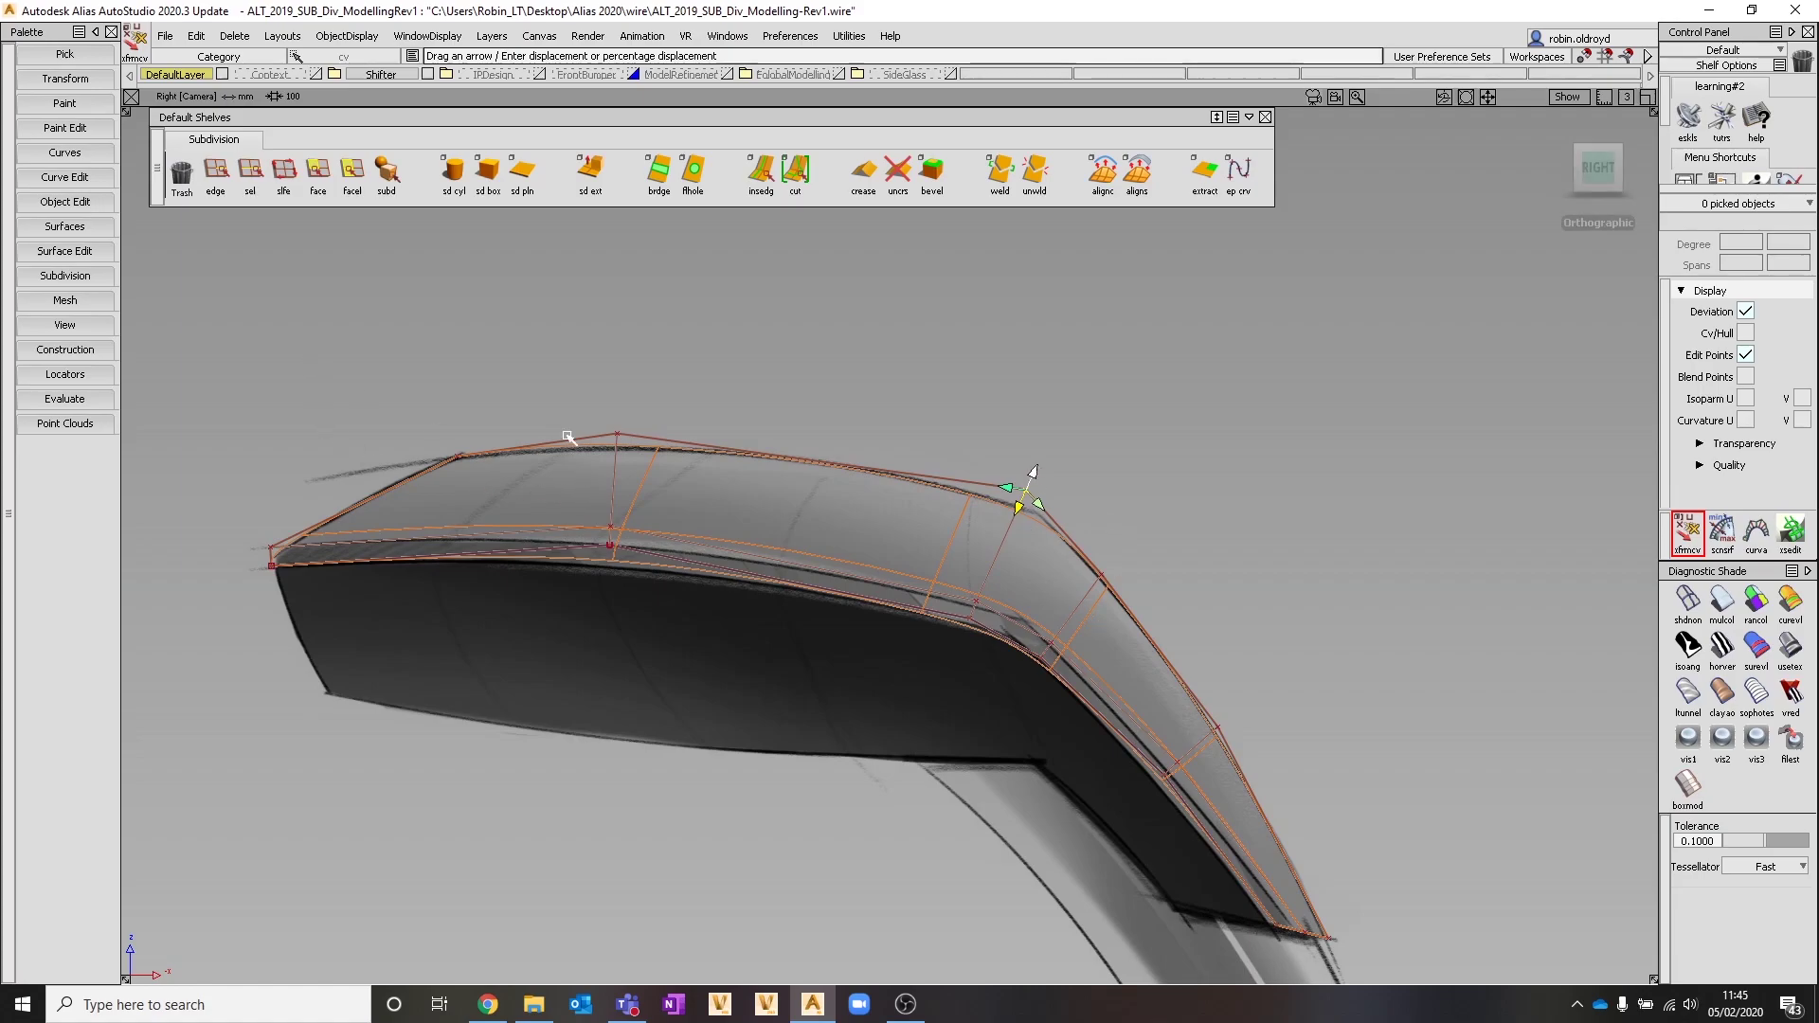
pyautogui.keyDown('ctrl'); pyautogui.keyDown('shift'); pyautogui.moveTo(692, 536); pyautogui.dragTo(691, 490); pyautogui.keyUp('shift'); pyautogui.keyUp('ctrl')
# Move the whole subdivision surface sideways off the sketch plane, then clear the selection
pyautogui.keyDown('alt'); pyautogui.keyDown('shift'); pyautogui.moveTo(1410, 549); pyautogui.dragTo(661, 697); pyautogui.keyUp('shift'); pyautogui.keyUp('alt')
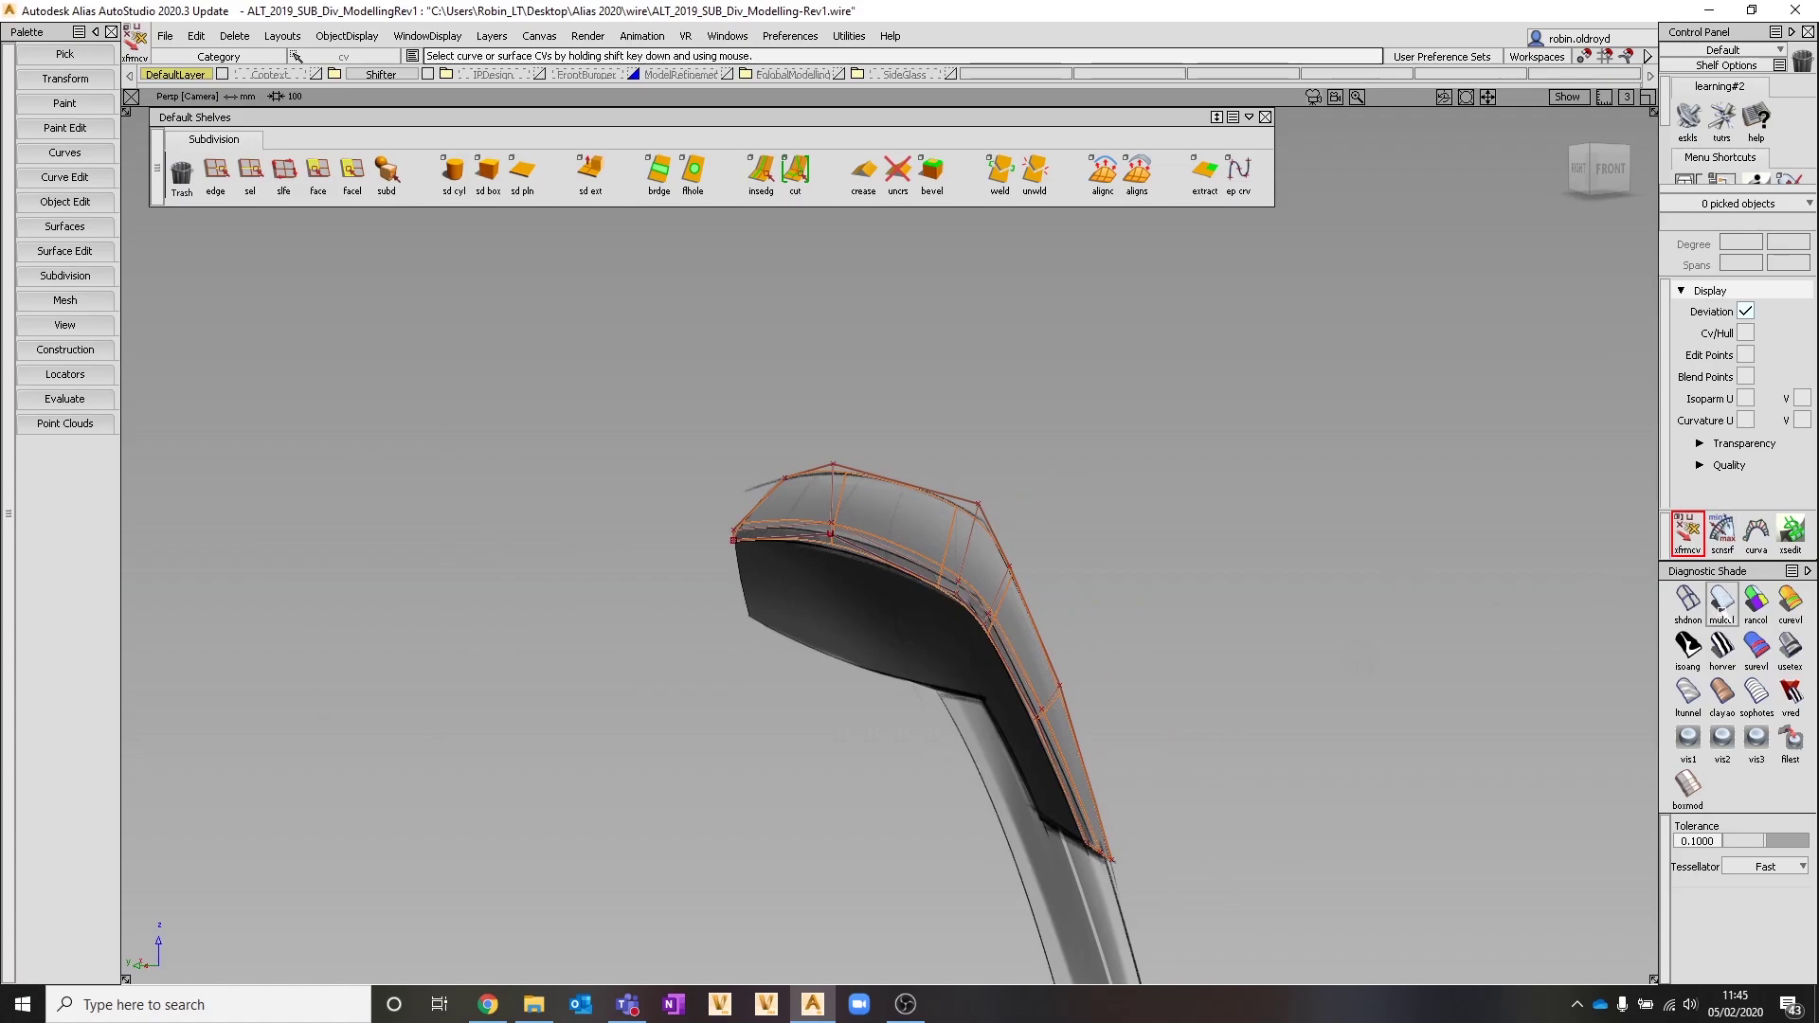
pyautogui.keyDown('alt'); pyautogui.keyDown('shift'); pyautogui.moveTo(945, 589); pyautogui.dragTo(1374, 476); pyautogui.keyUp('shift'); pyautogui.keyUp('alt')
pyautogui.keyDown('alt'); pyautogui.keyDown('shift'); pyautogui.moveTo(597, 583); pyautogui.dragTo(706, 634); pyautogui.keyUp('shift'); pyautogui.keyUp('alt')
pyautogui.keyDown('alt'); pyautogui.keyDown('shift'); pyautogui.moveTo(938, 742); pyautogui.dragTo(943, 655, button='middle'); pyautogui.keyUp('shift'); pyautogui.keyUp('alt')
pyautogui.keyDown('alt'); pyautogui.keyDown('shift'); pyautogui.moveTo(1084, 613); pyautogui.dragTo(848, 631); pyautogui.keyUp('shift'); pyautogui.keyUp('alt')
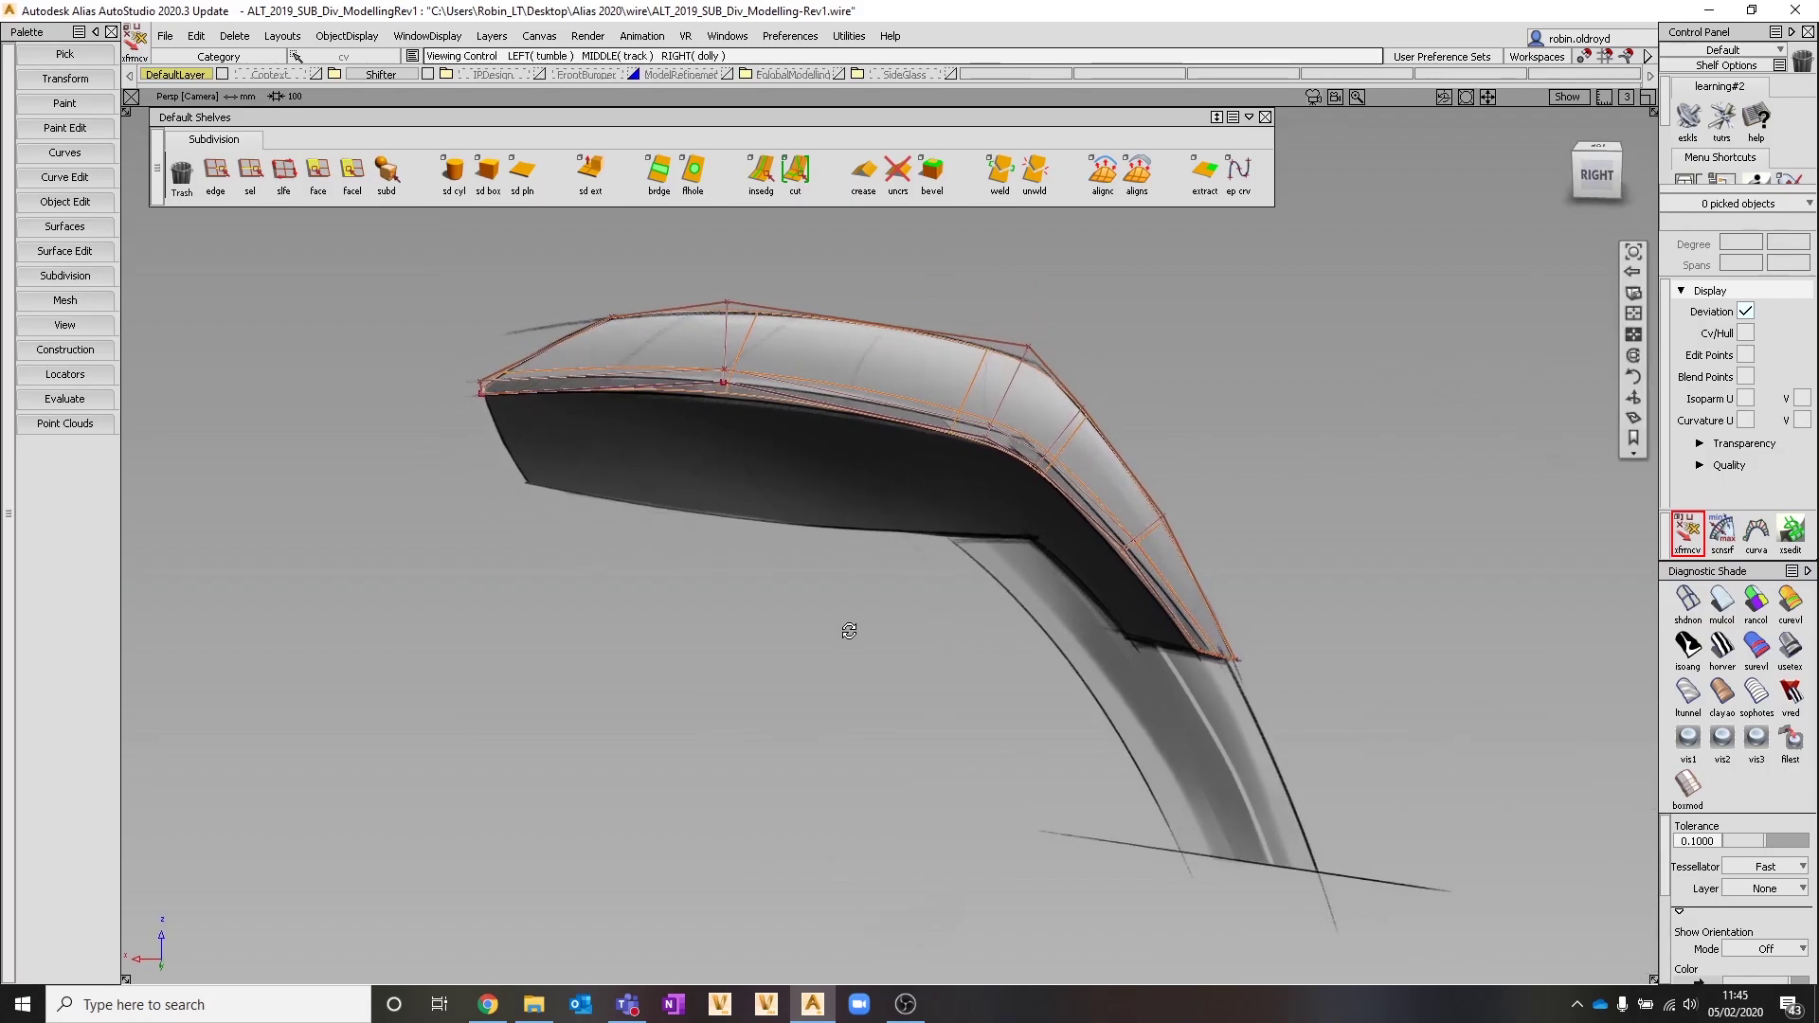
pyautogui.click(917, 375)
pyautogui.keyDown('ctrl'); pyautogui.keyDown('shift'); pyautogui.click(908, 376); pyautogui.keyUp('shift'); pyautogui.keyUp('ctrl')
pyautogui.keyDown('ctrl'); pyautogui.keyDown('shift'); pyautogui.moveTo(908, 365); pyautogui.dragTo(906, 333, button='middle'); pyautogui.keyUp('shift'); pyautogui.keyUp('ctrl')
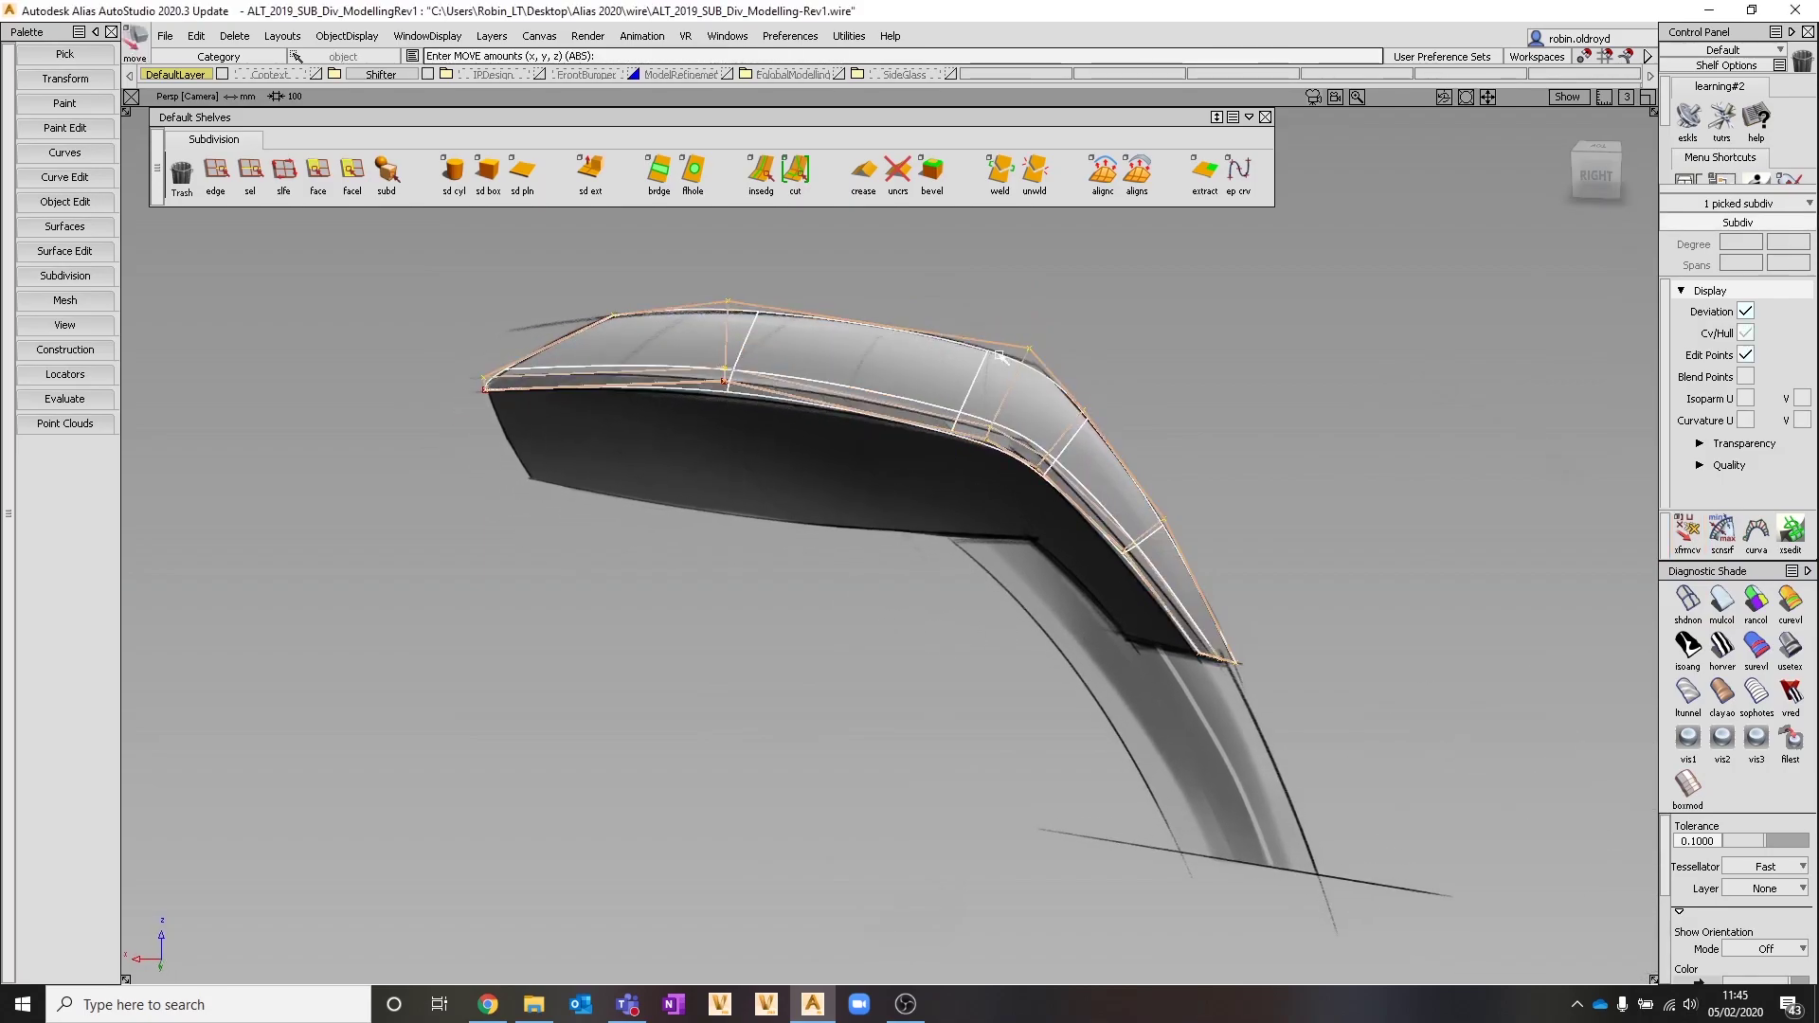
pyautogui.moveTo(1060, 348)
pyautogui.mouseDown(button='middle')
pyautogui.moveTo(1022, 377)
pyautogui.moveTo(1043, 367)
pyautogui.mouseUp(button='middle')
pyautogui.keyDown('alt'); pyautogui.keyDown('shift'); pyautogui.moveTo(1042, 367); pyautogui.dragTo(812, 581); pyautogui.keyUp('shift'); pyautogui.keyUp('alt')
pyautogui.keyDown('alt'); pyautogui.keyDown('shift'); pyautogui.moveTo(642, 568); pyautogui.dragTo(923, 621); pyautogui.keyUp('shift'); pyautogui.keyUp('alt')
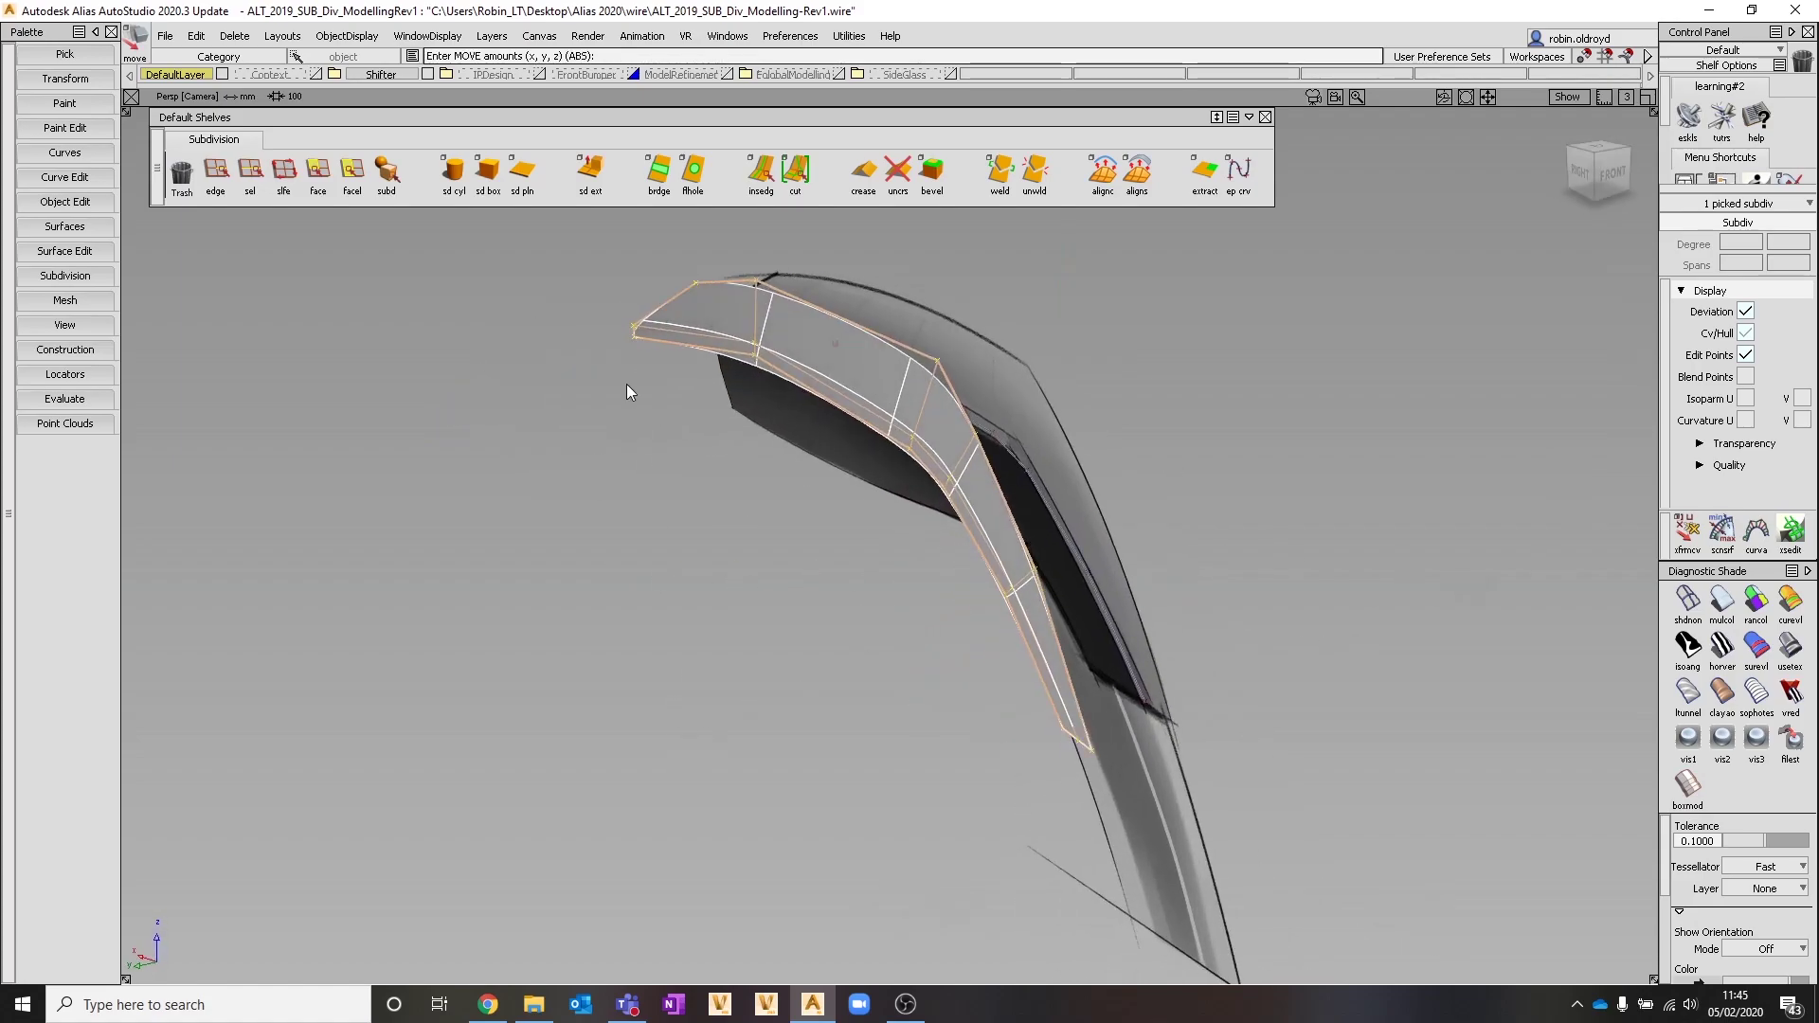
pyautogui.keyDown('ctrl'); pyautogui.keyDown('shift'); pyautogui.moveTo(629, 390); pyautogui.dragTo(633, 445); pyautogui.keyUp('shift'); pyautogui.keyUp('ctrl')
# Select the sloping and short front edges and the rear end edges of the subdivision surface
pyautogui.moveTo(714, 572)
pyautogui.keyDown('alt'); pyautogui.keyDown('shift'); pyautogui.mouseDown(button='middle')
pyautogui.moveTo(711, 673)
pyautogui.moveTo(720, 599)
pyautogui.mouseUp(button='middle'); pyautogui.keyUp('shift'); pyautogui.keyUp('alt')
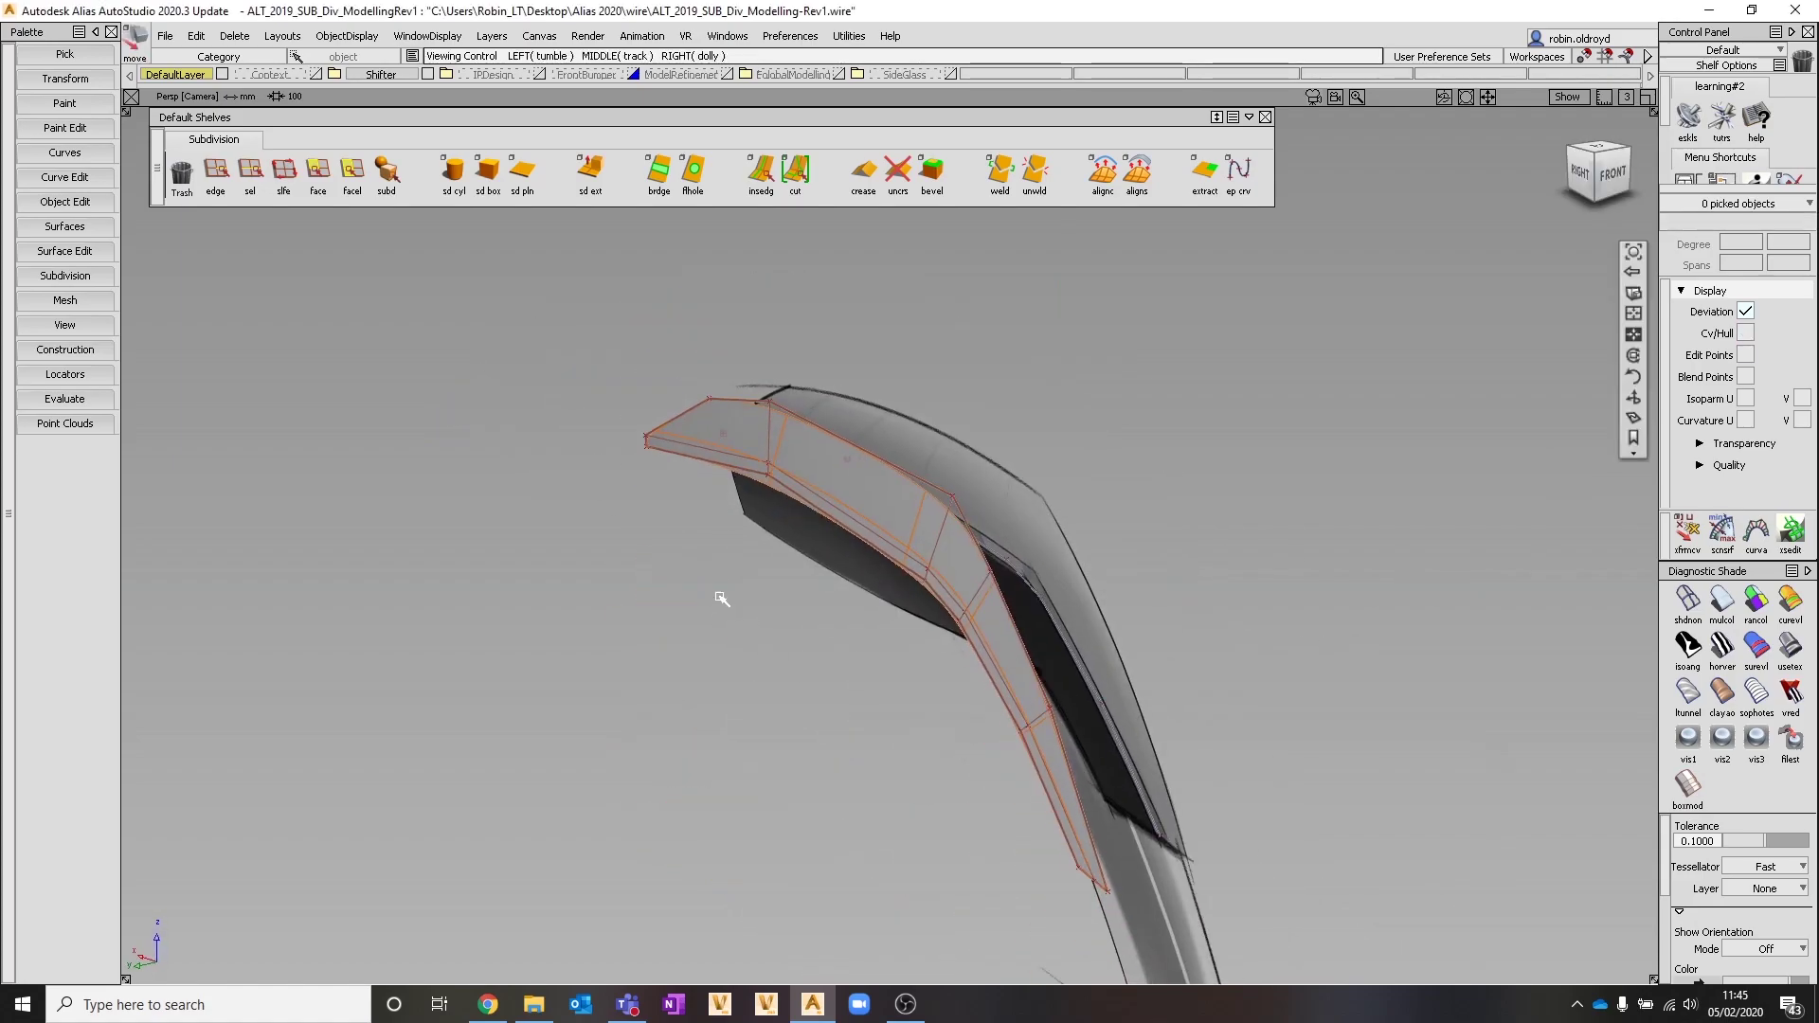
pyautogui.keyDown('alt'); pyautogui.keyDown('shift'); pyautogui.click(864, 528); pyautogui.keyUp('shift'); pyautogui.keyUp('alt')
pyautogui.keyDown('alt'); pyautogui.keyDown('shift'); pyautogui.moveTo(712, 618); pyautogui.dragTo(944, 632); pyautogui.keyUp('shift'); pyautogui.keyUp('alt')
pyautogui.hotkey('alt', 'l')
pyautogui.keyDown('alt'); pyautogui.keyDown('shift'); pyautogui.moveTo(635, 503); pyautogui.dragTo(672, 417, button='right'); pyautogui.keyUp('shift'); pyautogui.keyUp('alt')
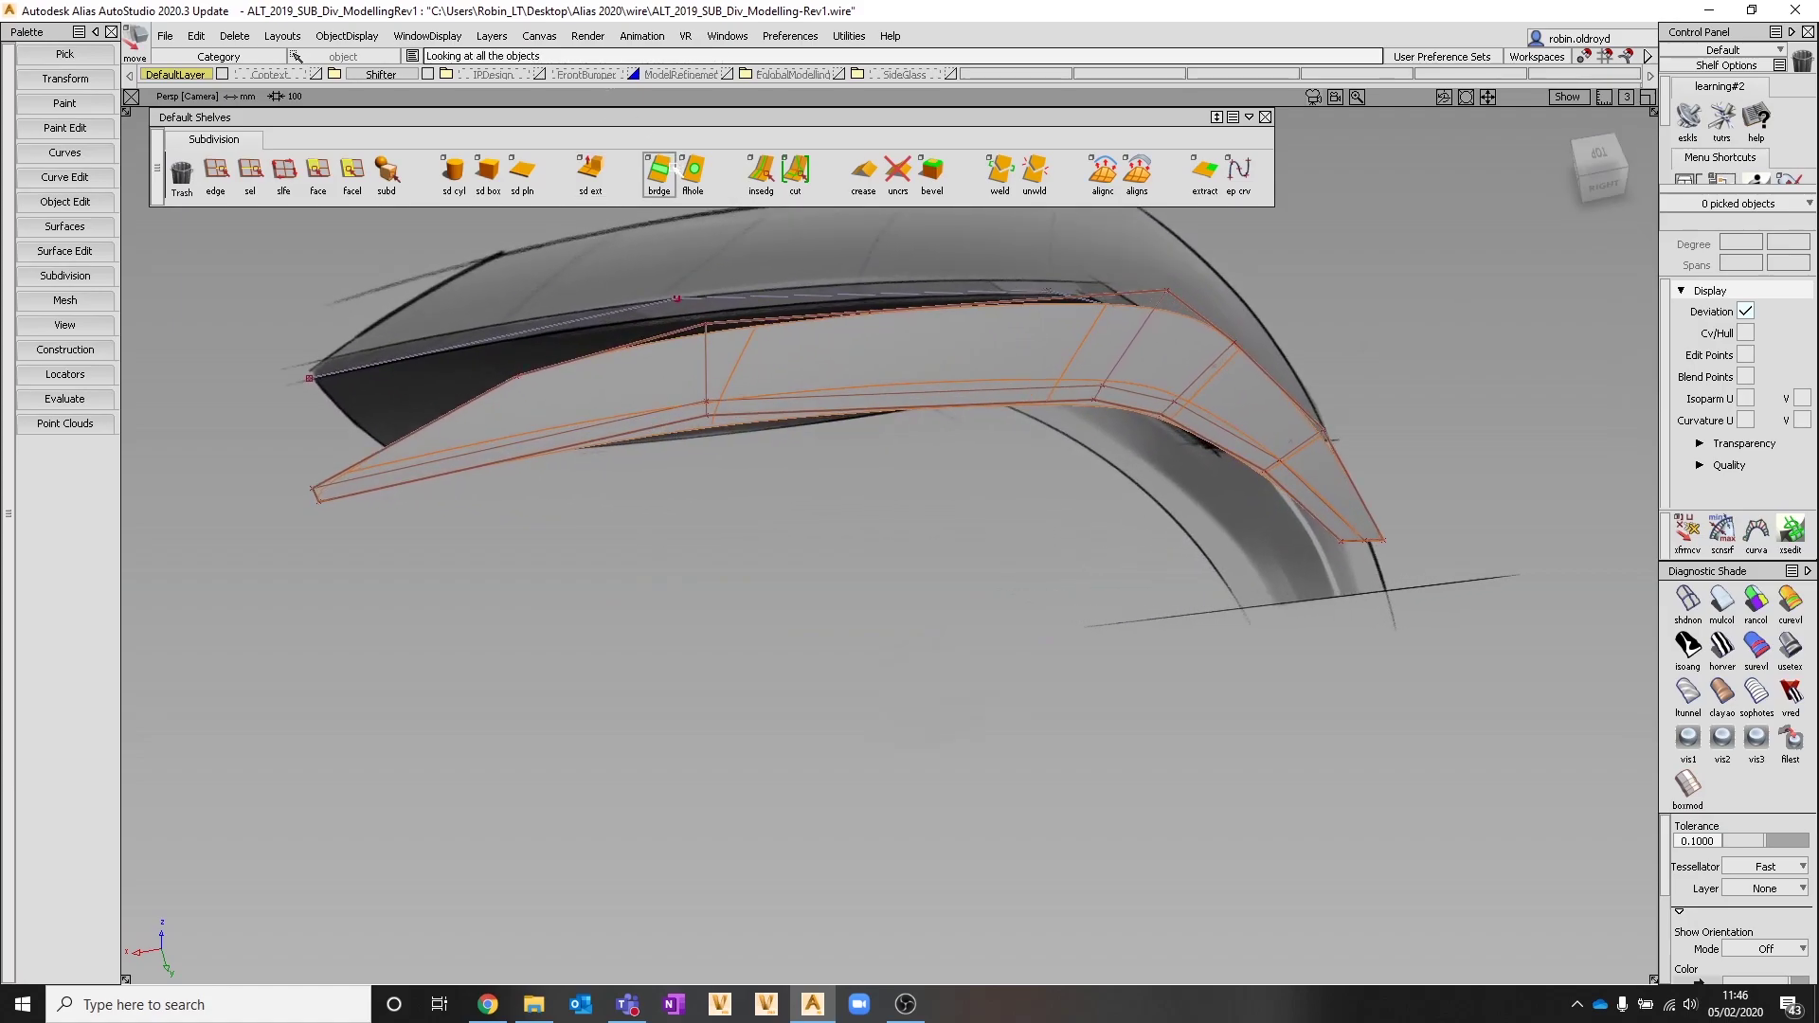
pyautogui.click(216, 174)
pyautogui.click(415, 447)
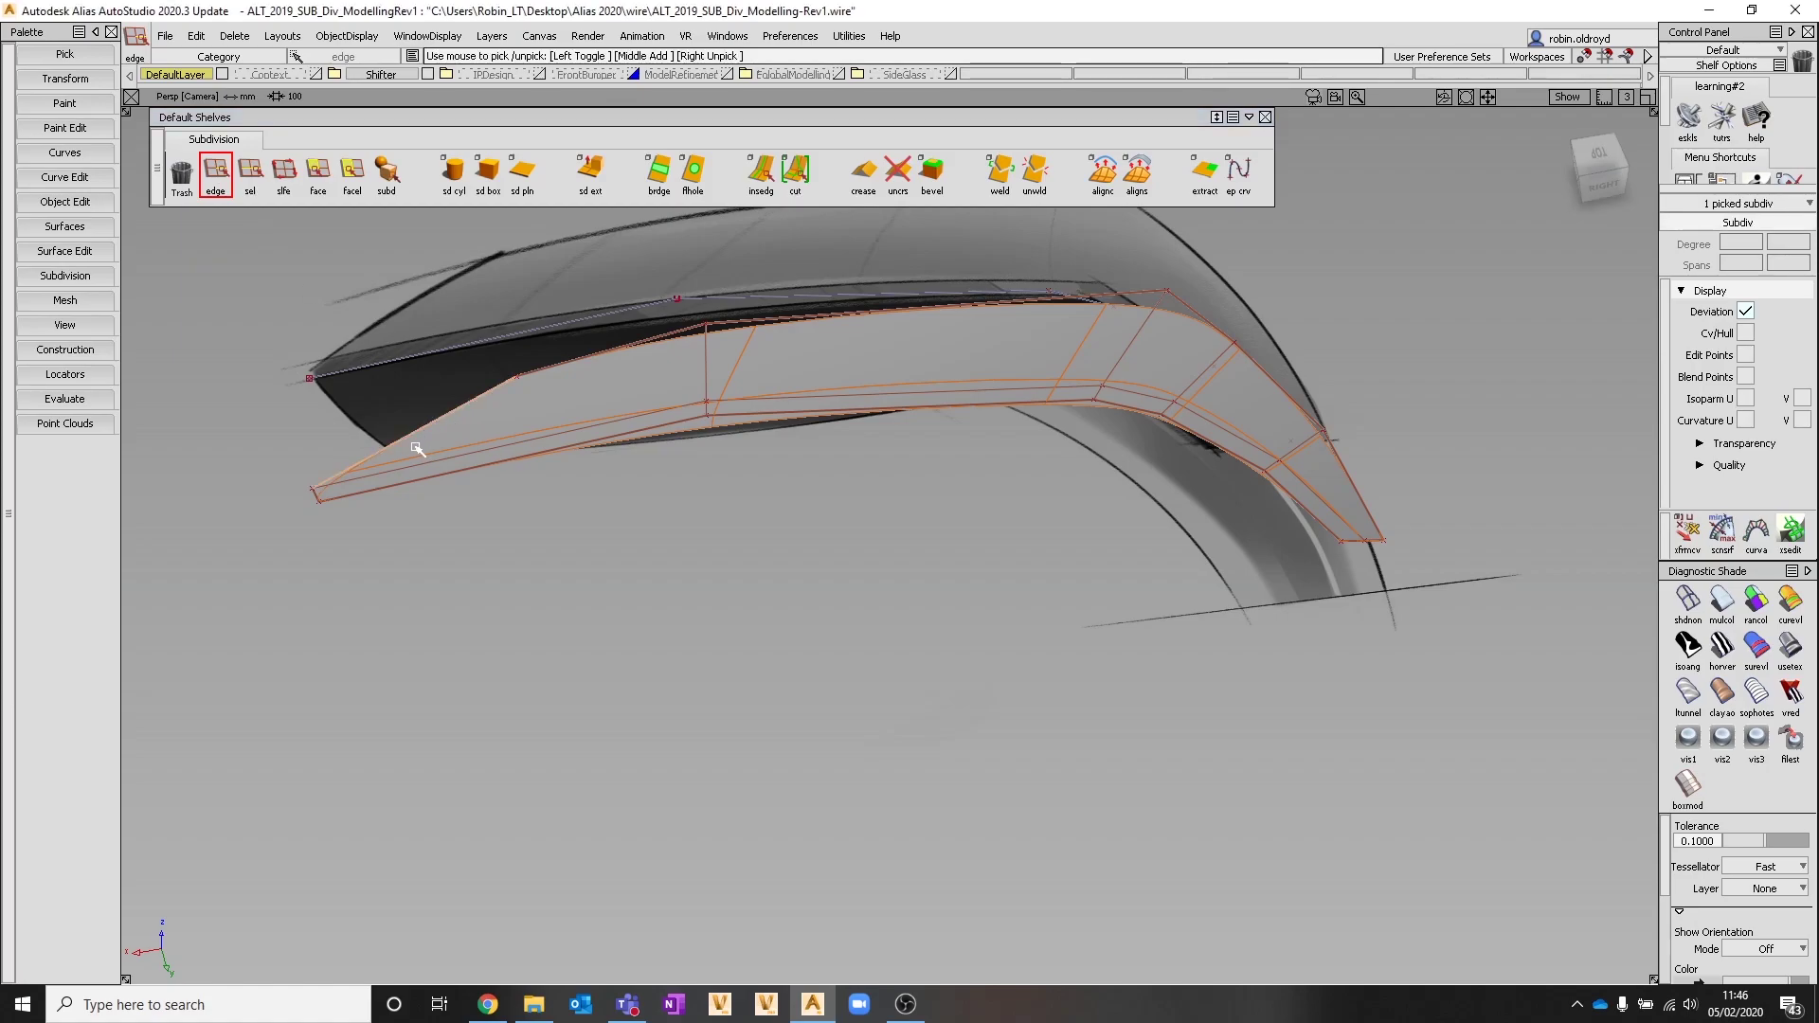
pyautogui.click(319, 494)
pyautogui.click(1379, 543)
pyautogui.keyDown('alt'); pyautogui.keyDown('shift'); pyautogui.moveTo(975, 515); pyautogui.dragTo(1304, 596); pyautogui.keyUp('shift'); pyautogui.keyUp('alt')
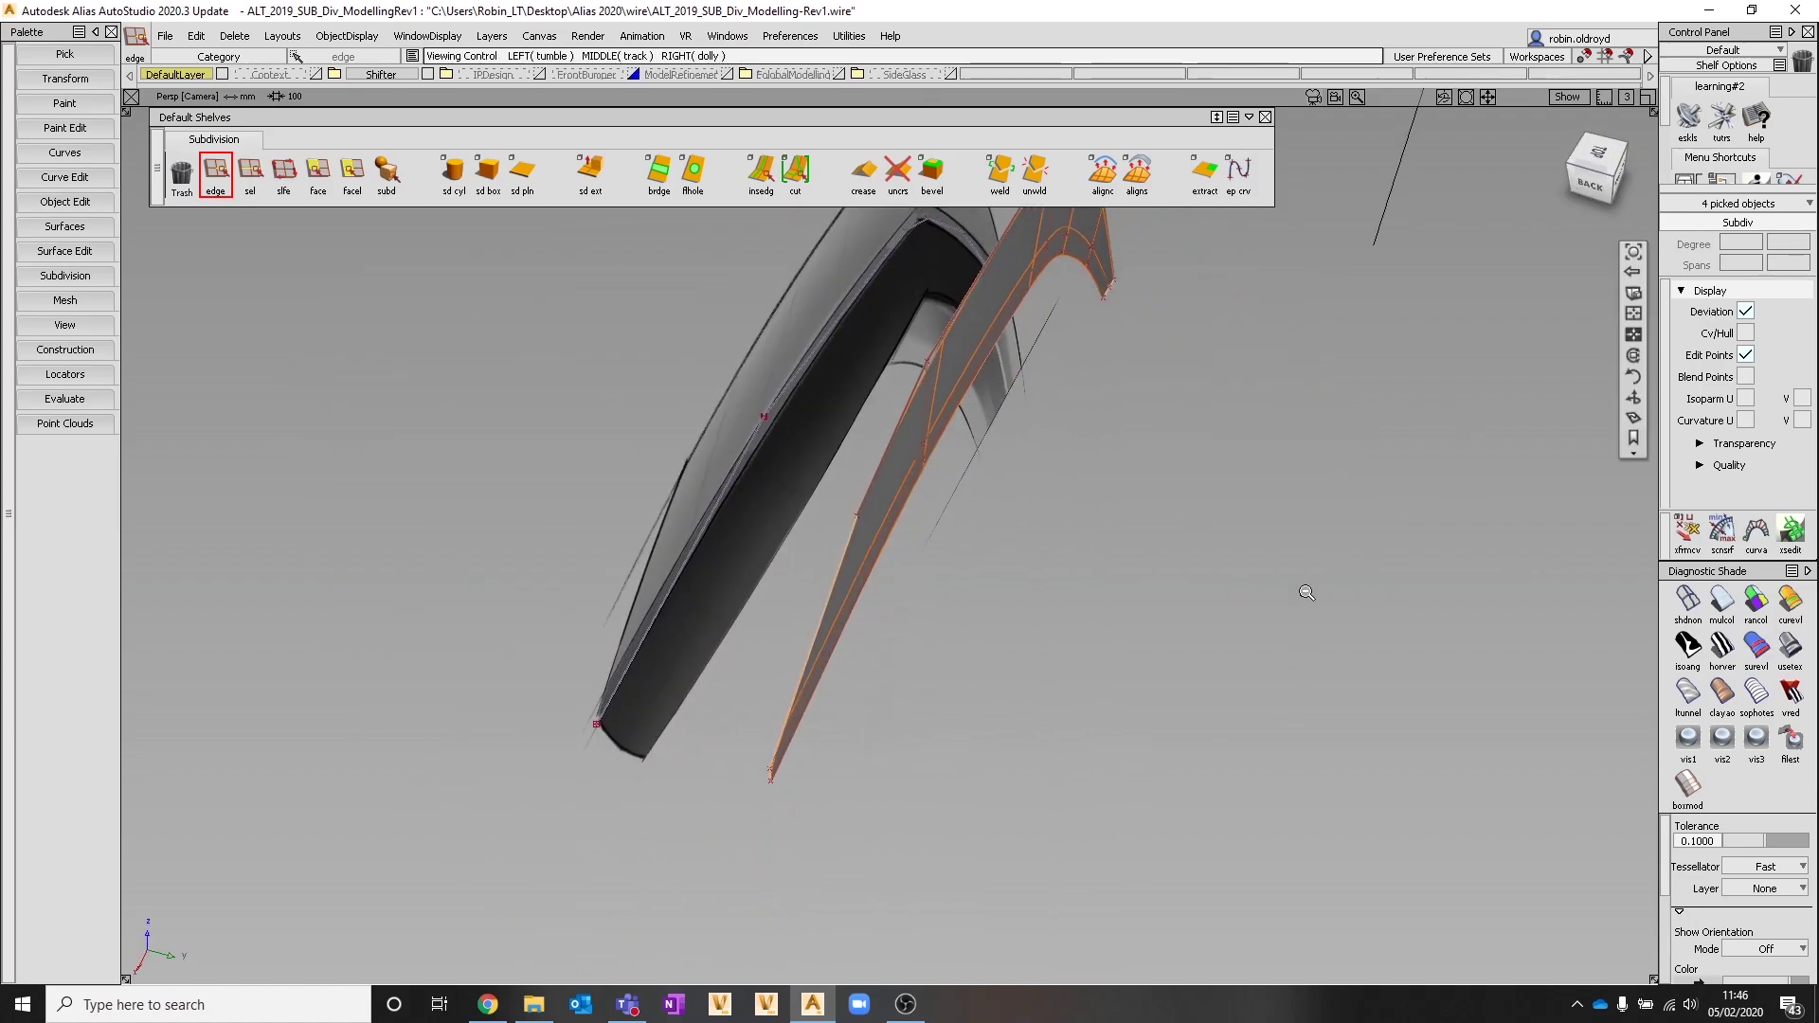
# Extrude the selected end edges sideways in Global mode, across and past the sketch plane
pyautogui.click(591, 175)
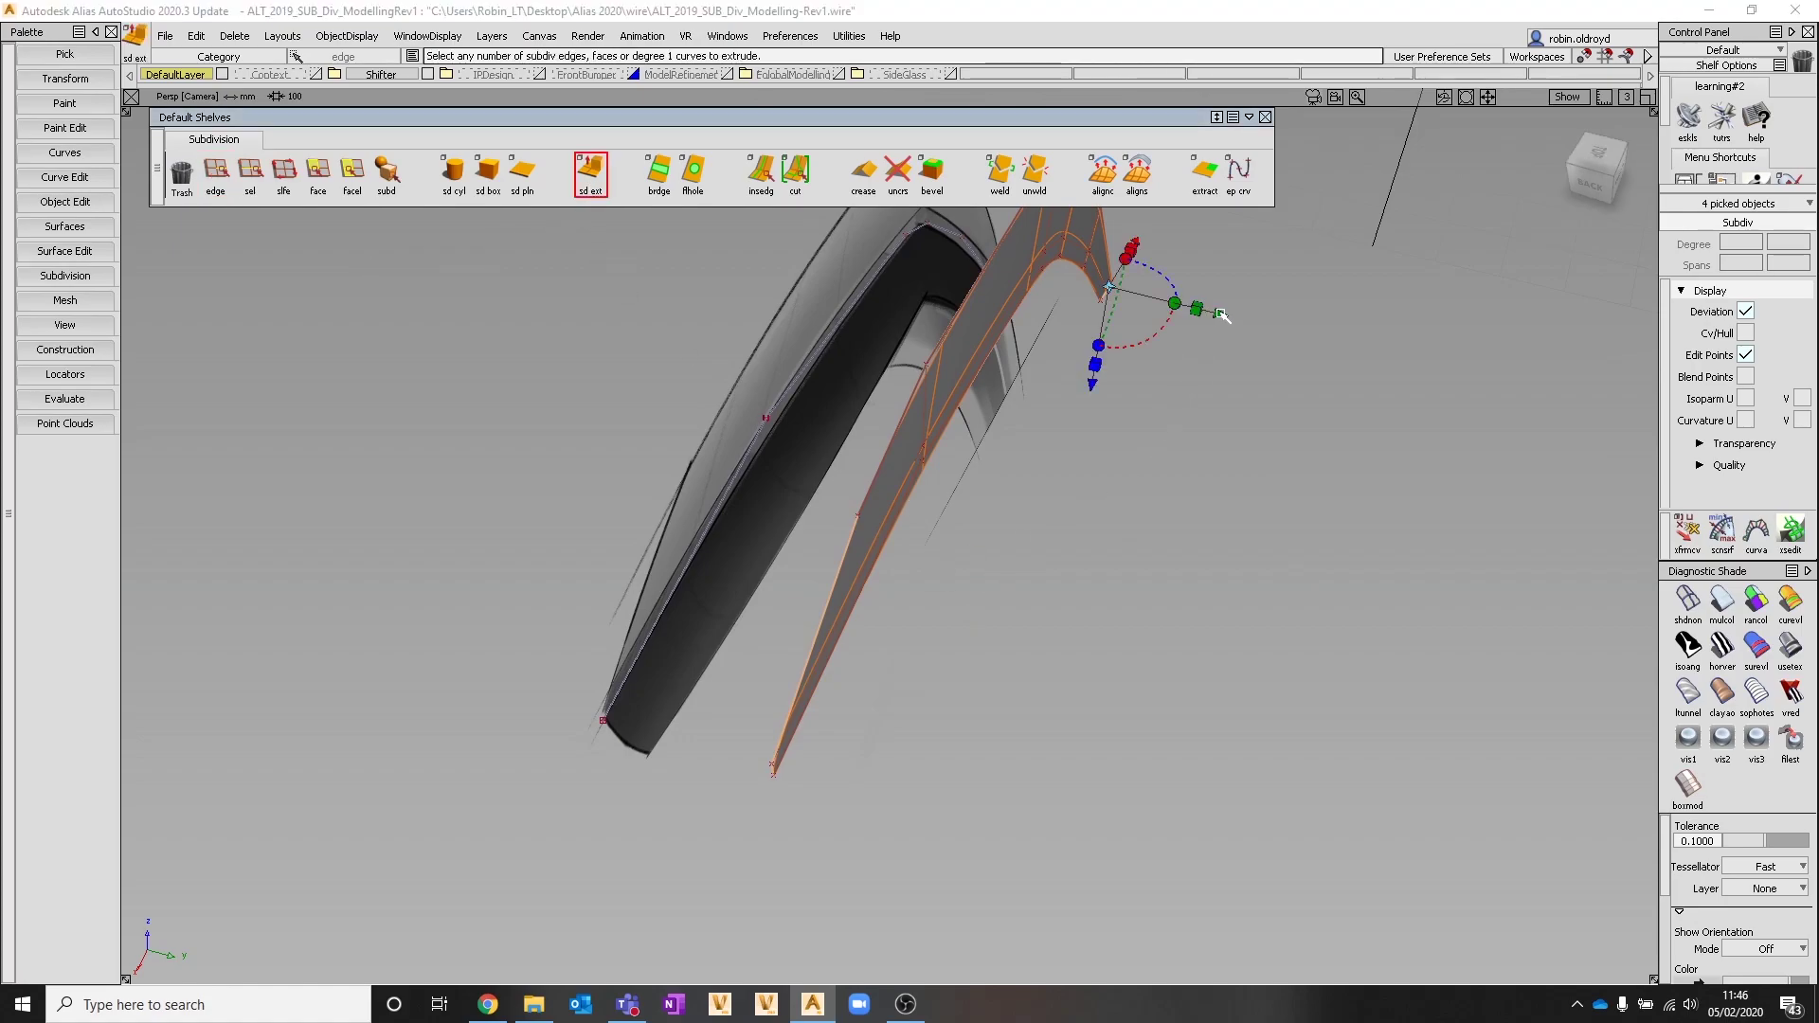
pyautogui.keyDown('alt'); pyautogui.keyDown('shift'); pyautogui.moveTo(1248, 387); pyautogui.dragTo(1095, 386); pyautogui.keyUp('shift'); pyautogui.keyUp('alt')
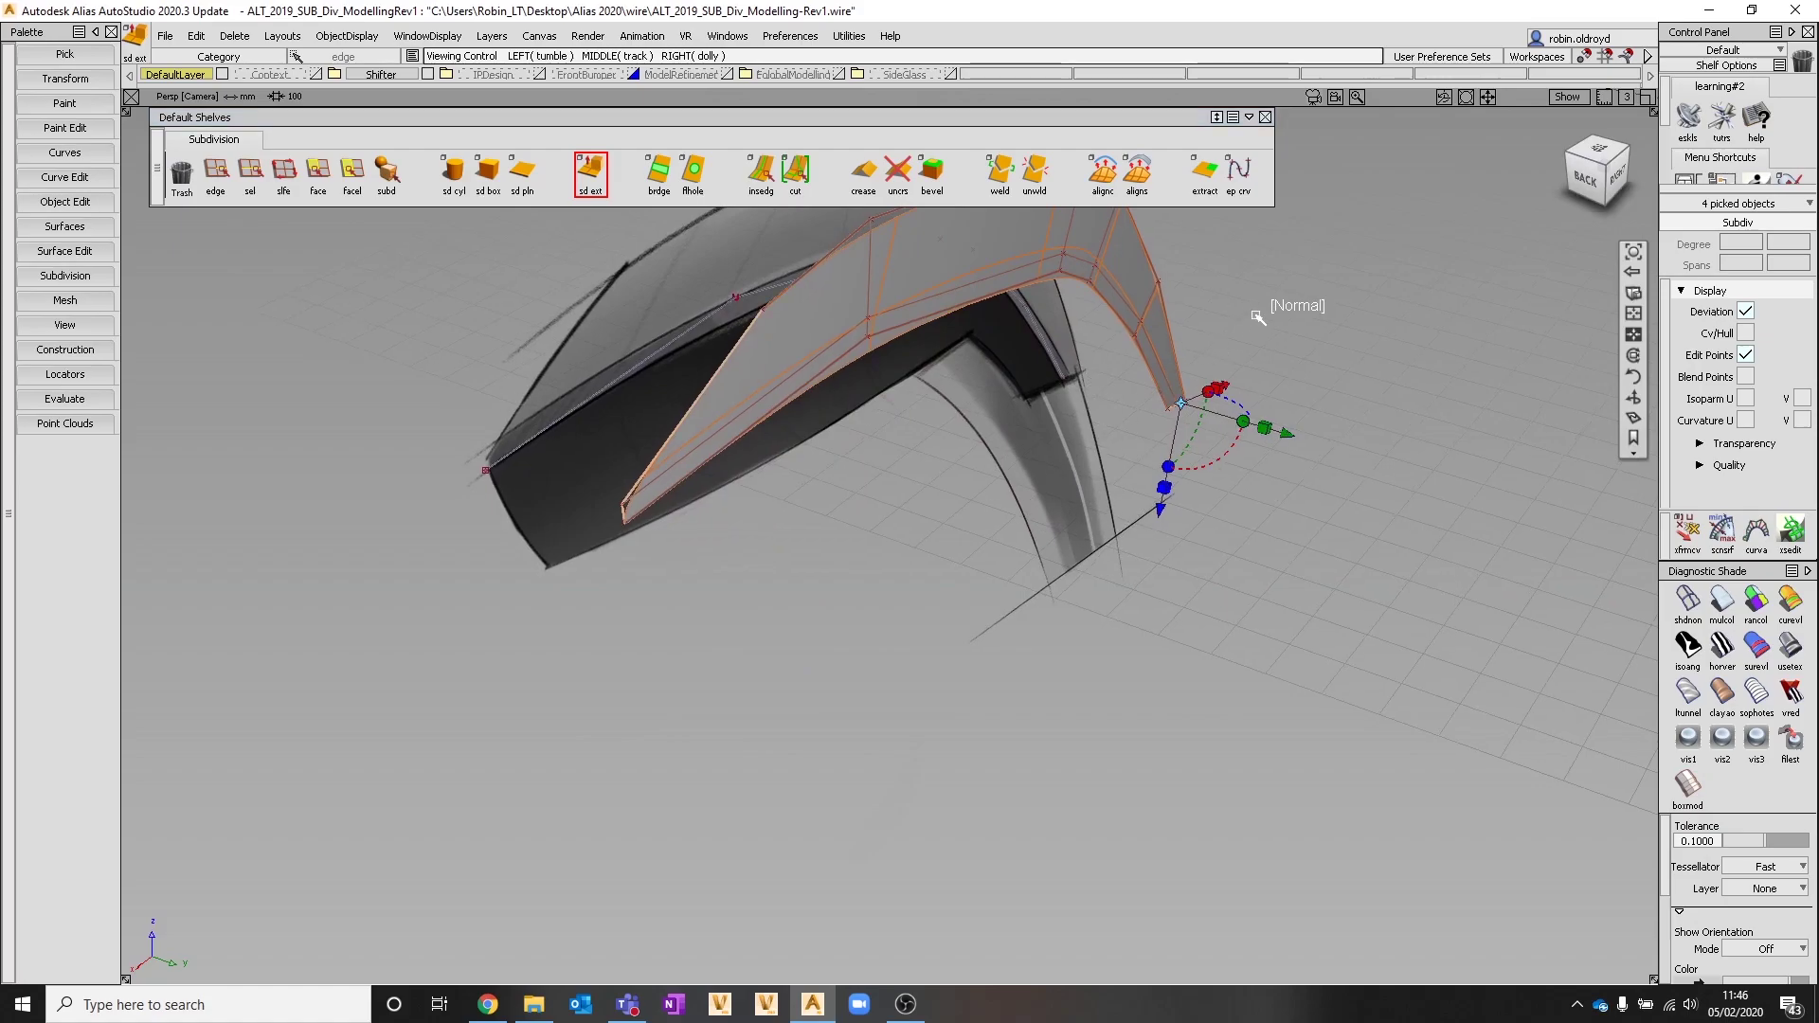
pyautogui.click(1299, 303)
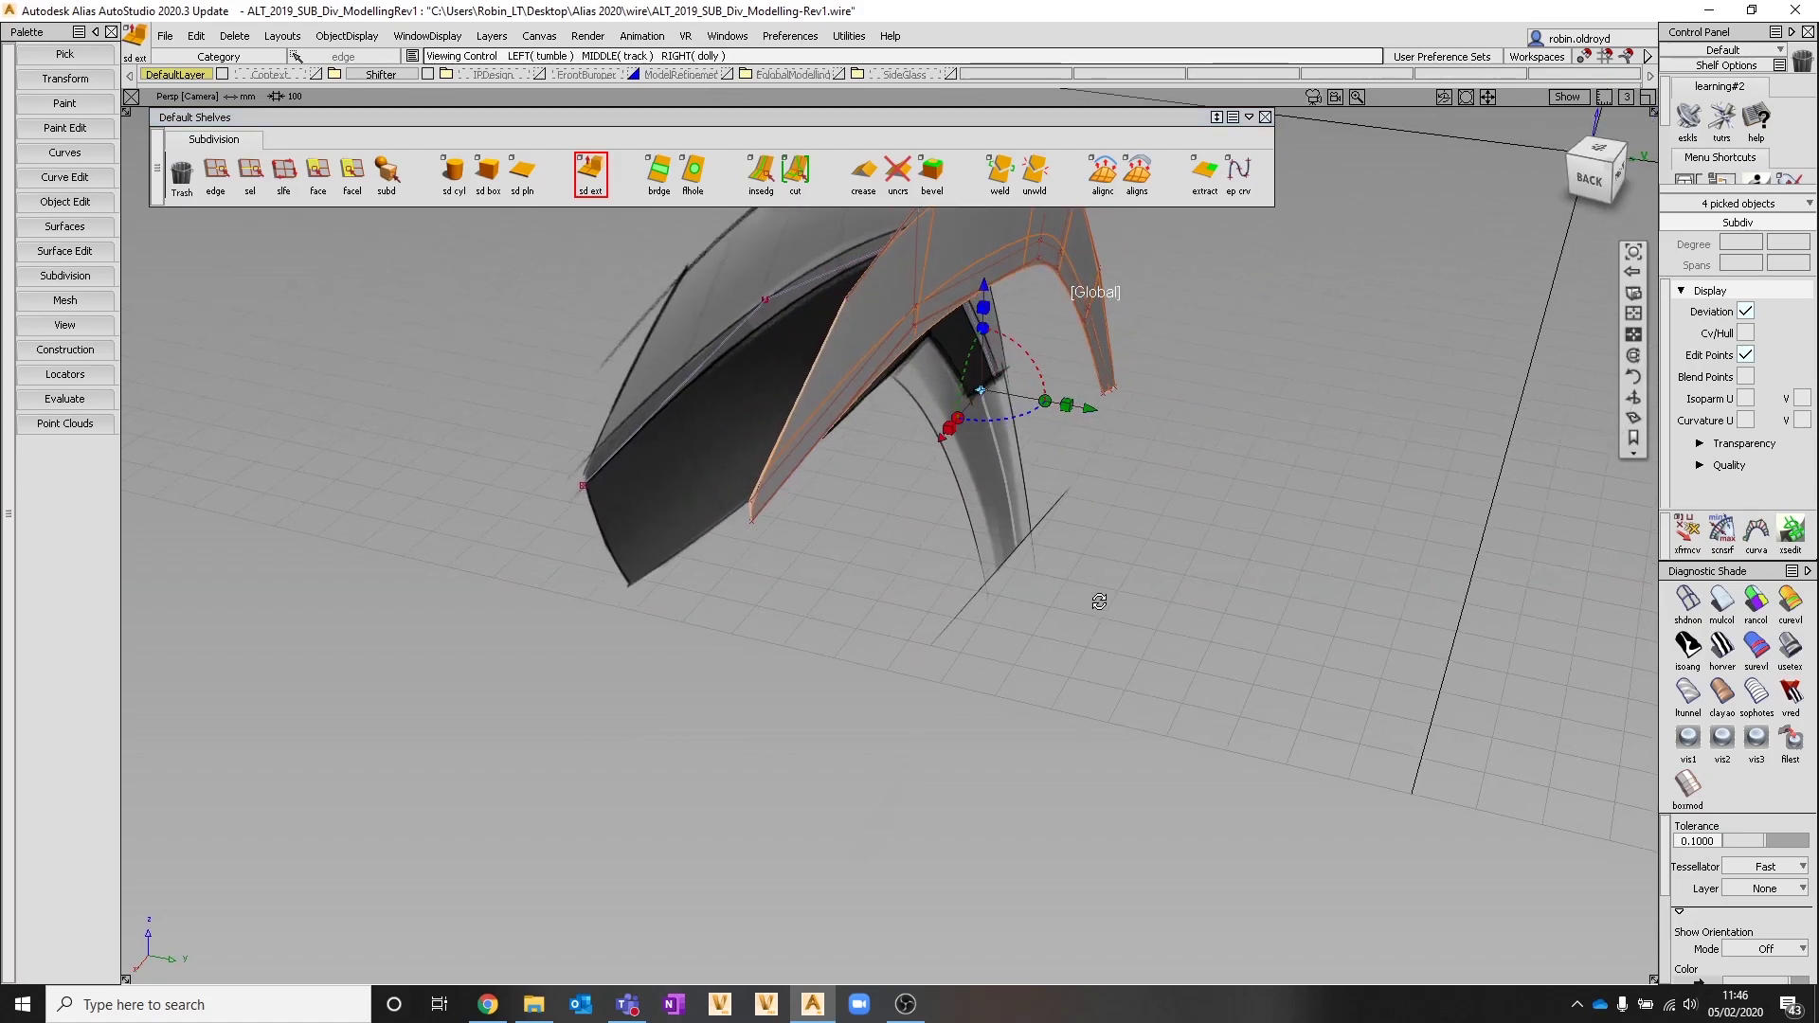
pyautogui.keyDown('alt'); pyautogui.keyDown('shift'); pyautogui.moveTo(1099, 601); pyautogui.dragTo(1137, 618); pyautogui.keyUp('shift'); pyautogui.keyUp('alt')
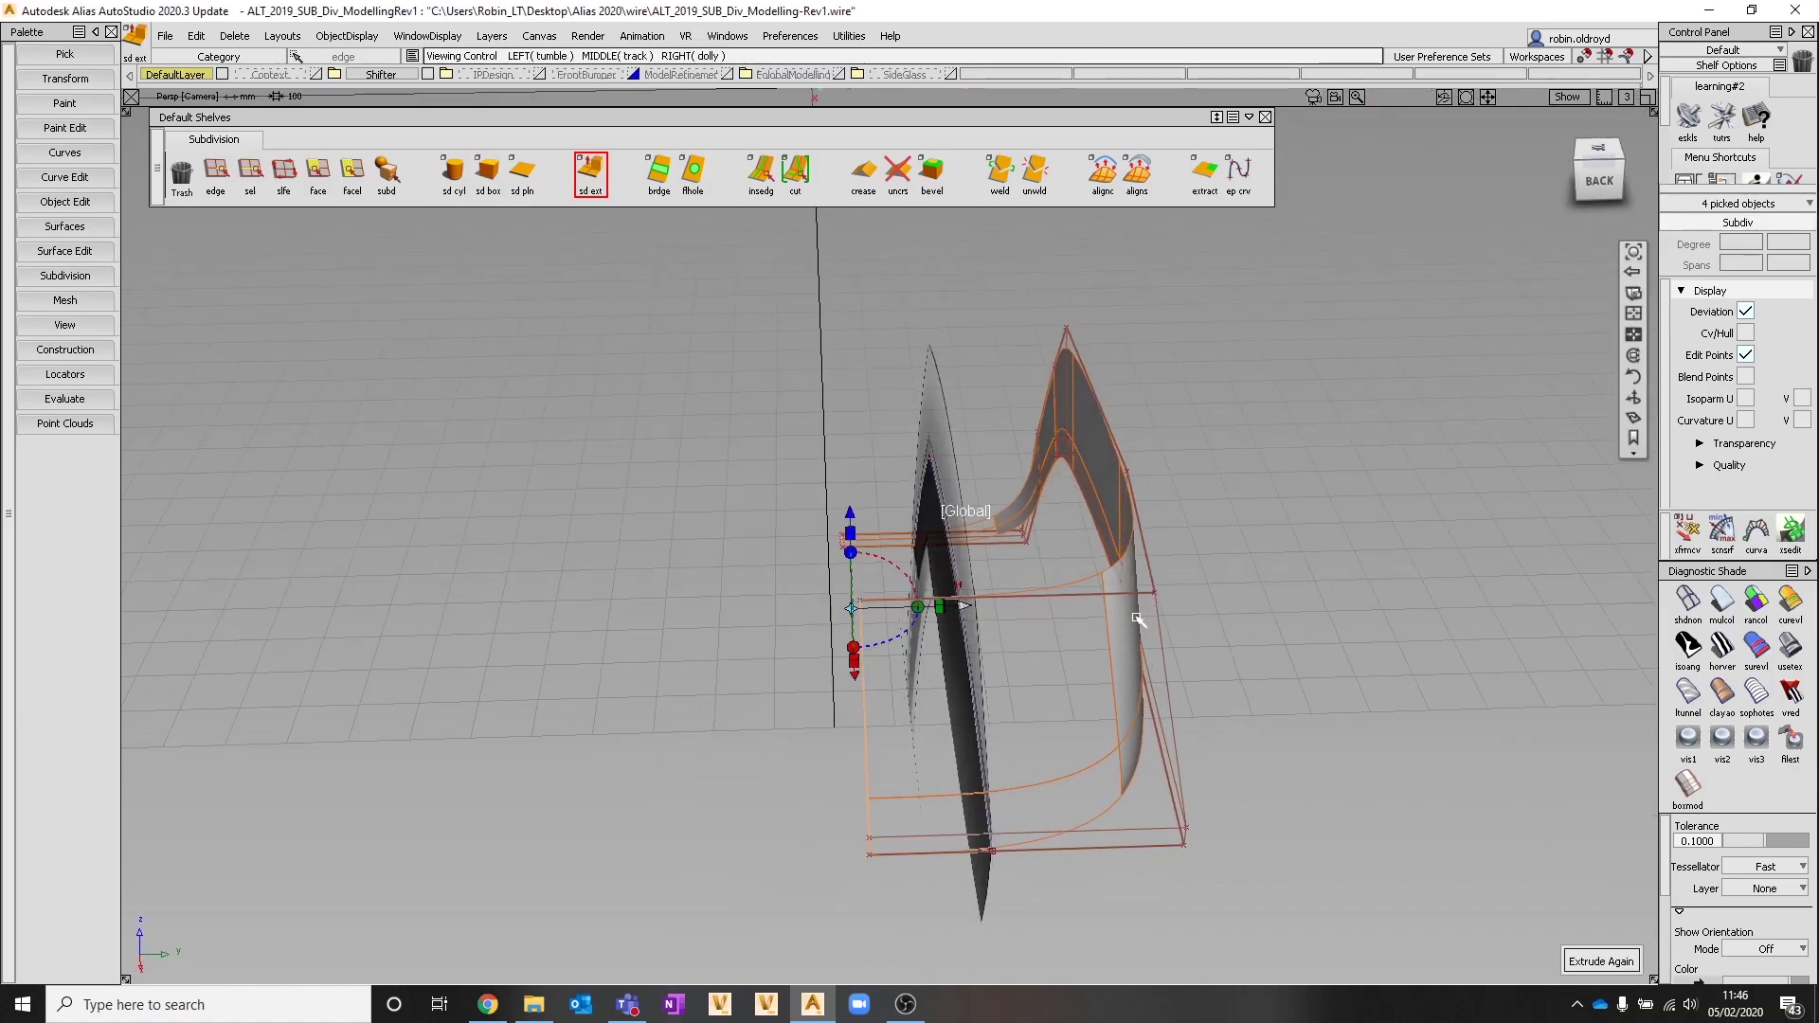
# In the Back view, move the inner-end CVs of the extruded faces onto the centreline with grid snapping
pyautogui.click(1601, 182)
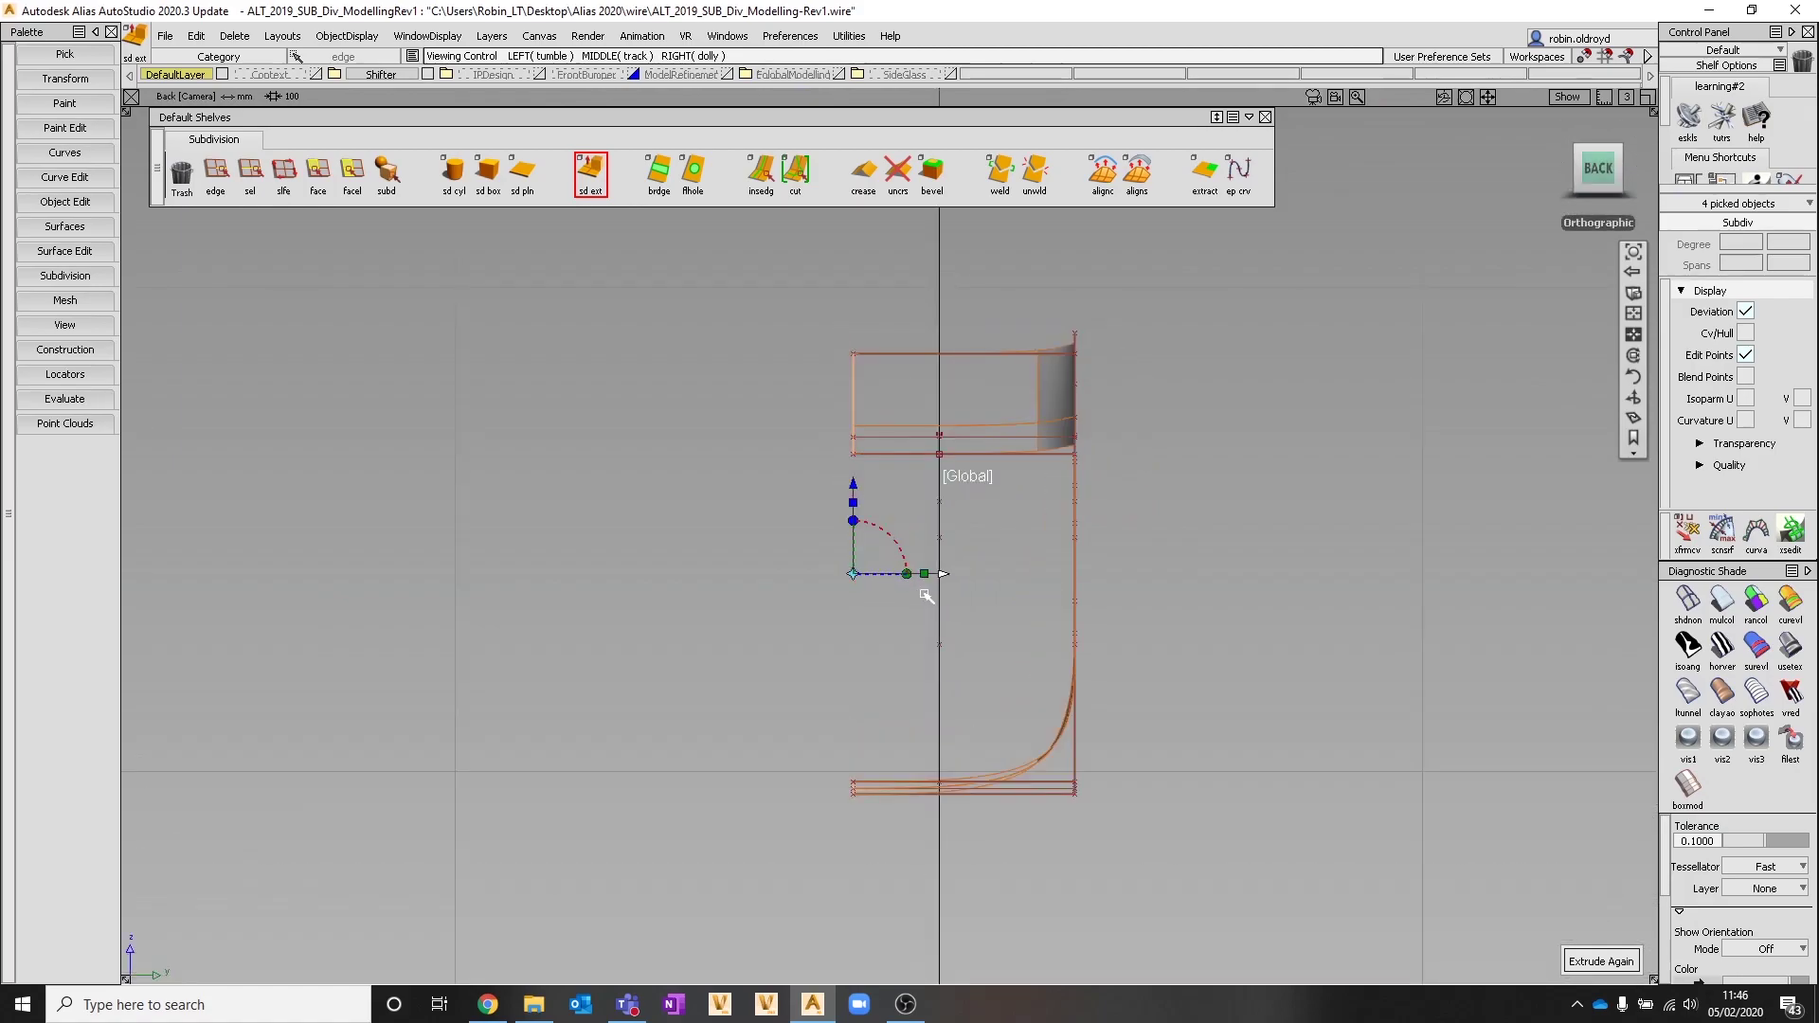
pyautogui.keyDown('ctrl'); pyautogui.keyDown('shift'); pyautogui.moveTo(775, 539); pyautogui.dragTo(801, 419); pyautogui.keyUp('shift'); pyautogui.keyUp('ctrl')
pyautogui.moveTo(813, 333); pyautogui.dragTo(876, 883)
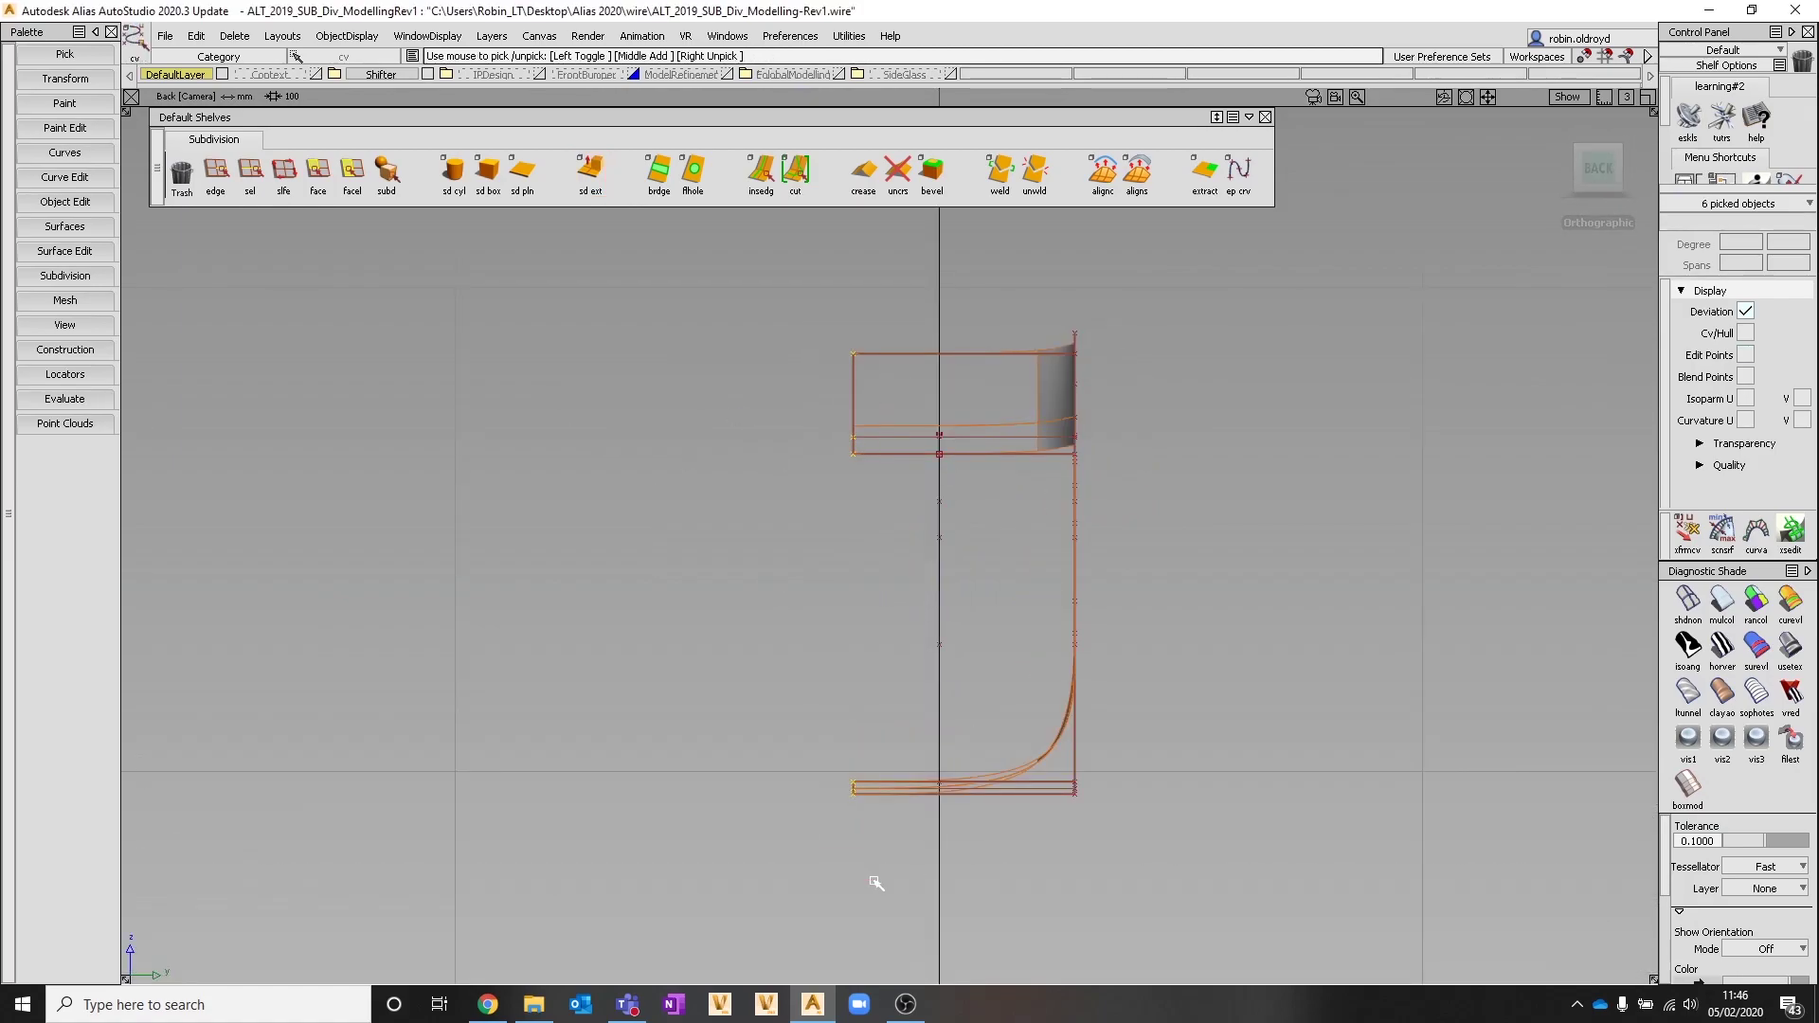
pyautogui.keyDown('ctrl'); pyautogui.keyDown('shift'); pyautogui.moveTo(884, 528); pyautogui.dragTo(896, 473); pyautogui.keyUp('shift'); pyautogui.keyUp('ctrl')
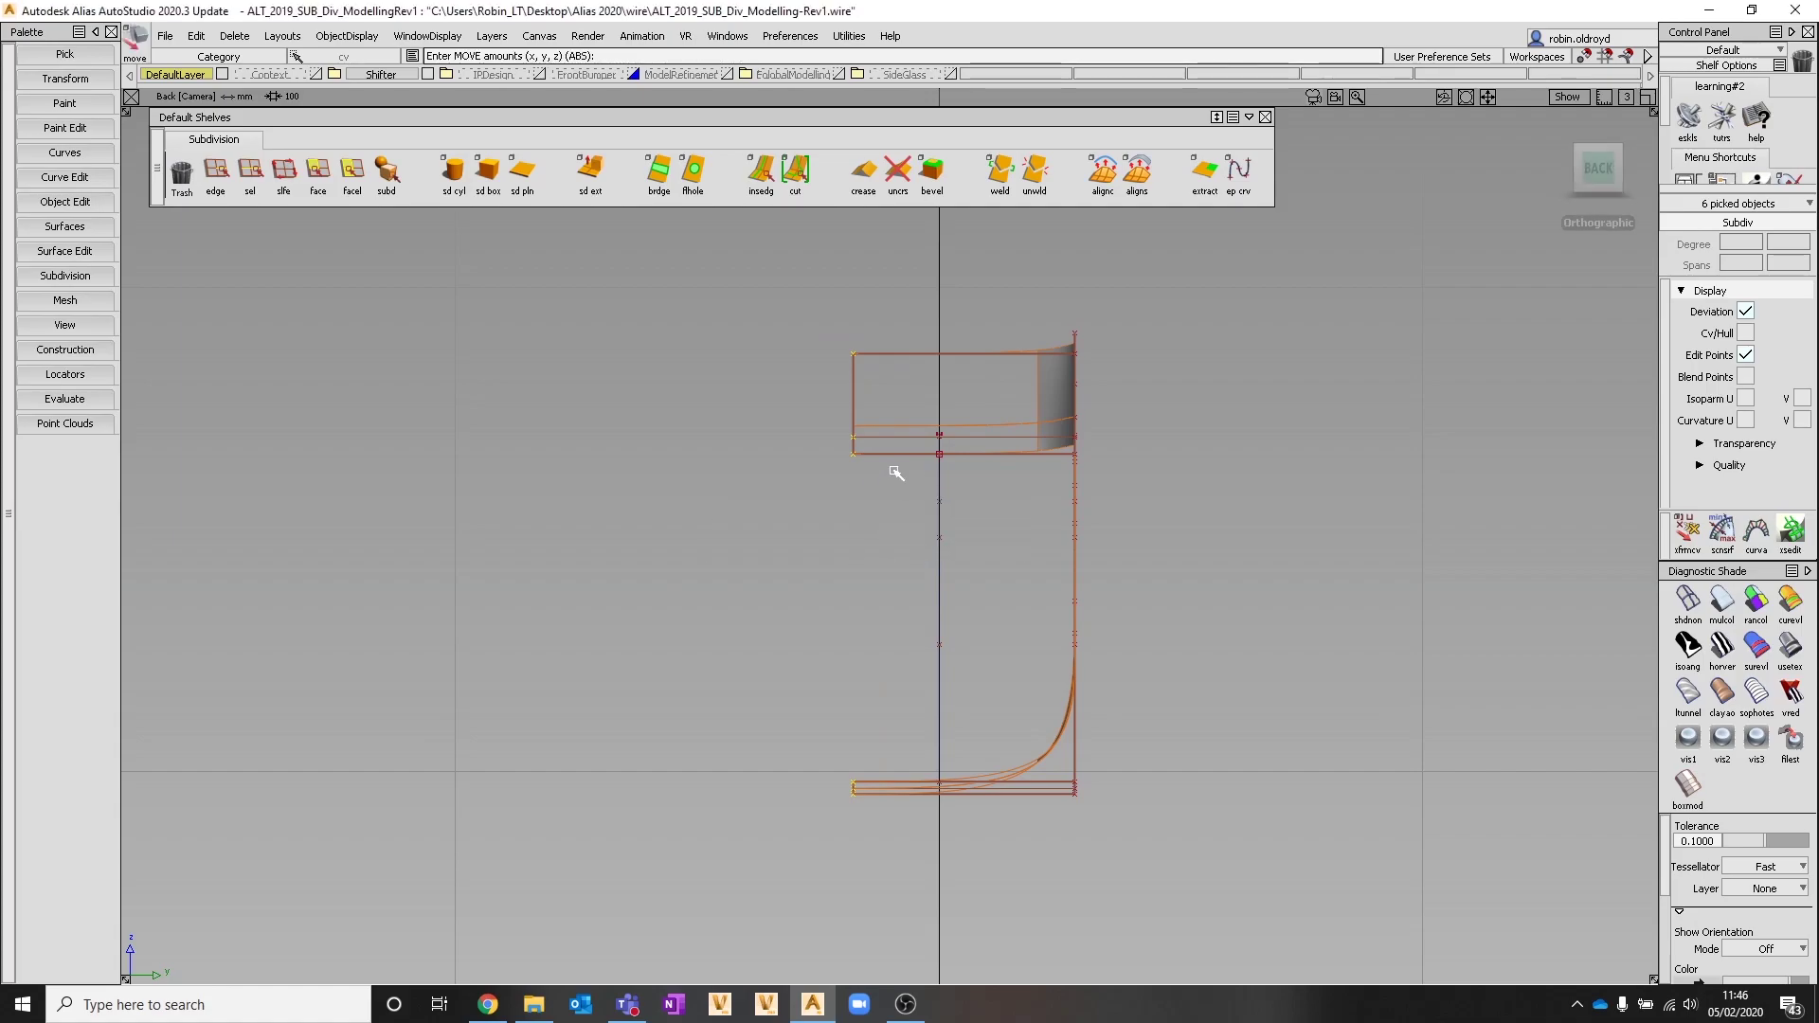
pyautogui.keyDown('alt'); pyautogui.middleClick(941, 319); pyautogui.keyUp('alt')
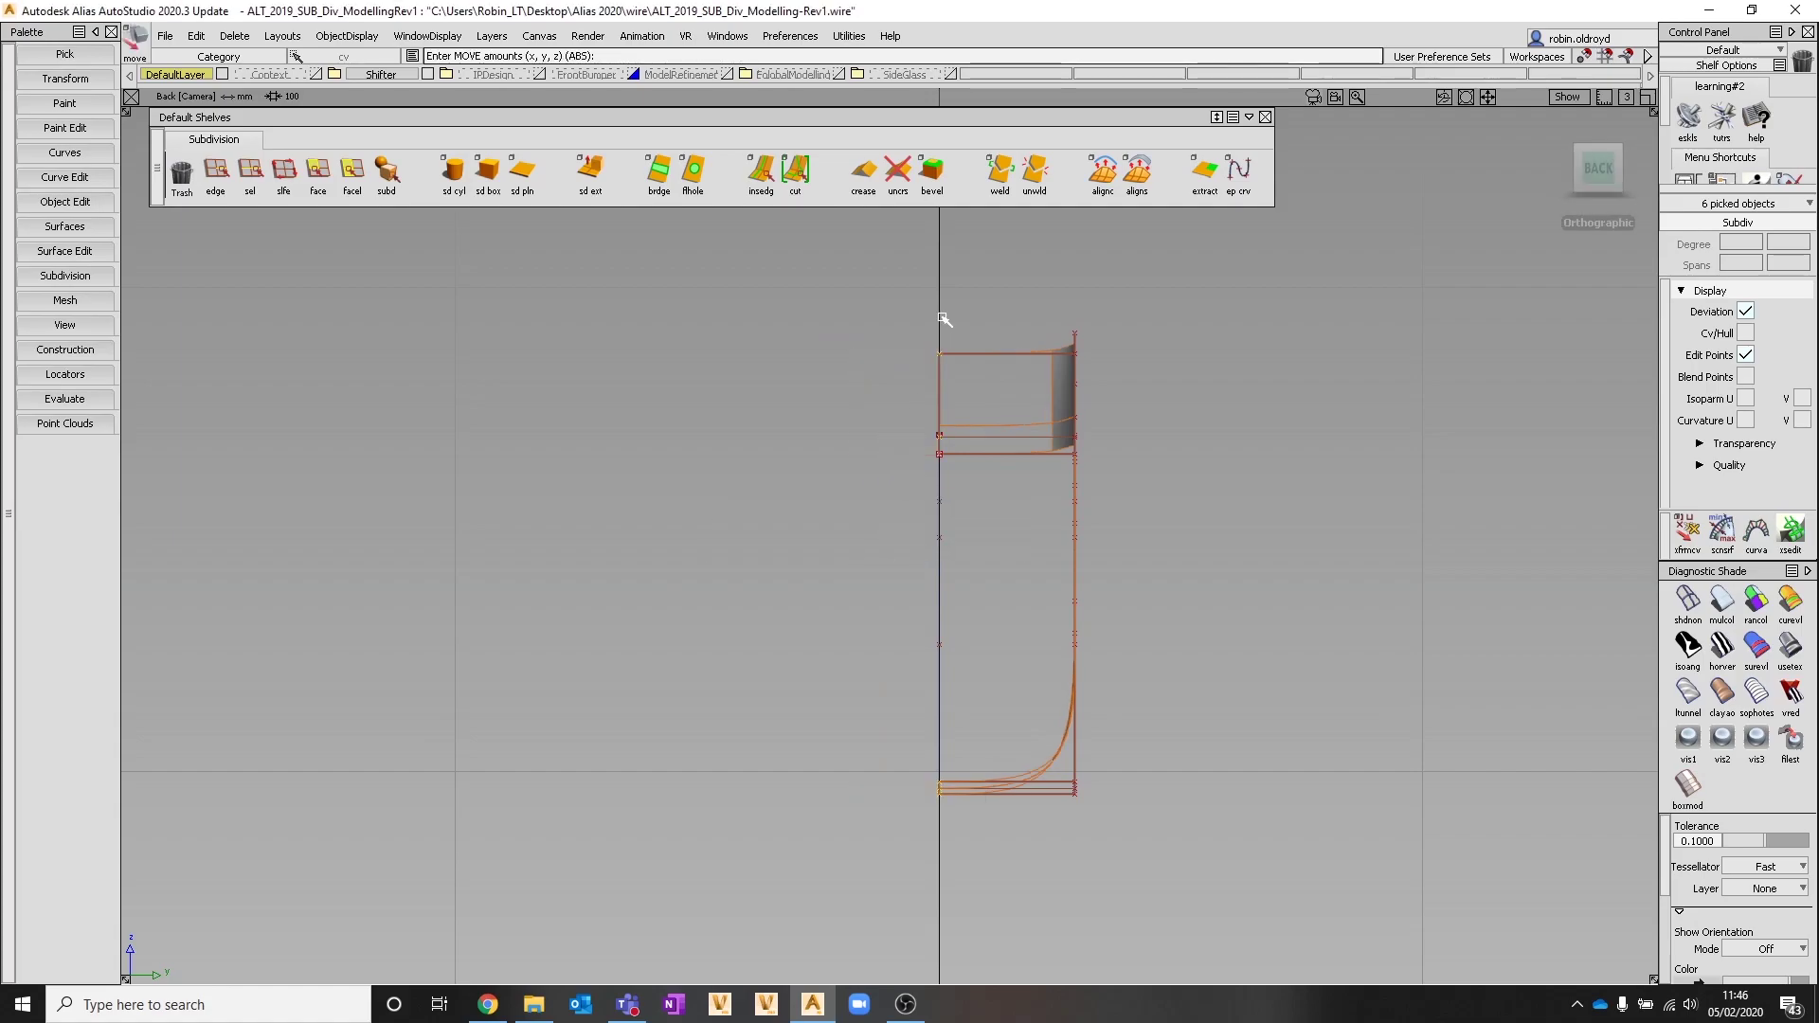
# Clear the selection and apply multi-colour diagnostic shading to the subdivision model
pyautogui.keyDown('alt'); pyautogui.keyDown('shift'); pyautogui.moveTo(987, 341); pyautogui.dragTo(750, 531); pyautogui.keyUp('shift'); pyautogui.keyUp('alt')
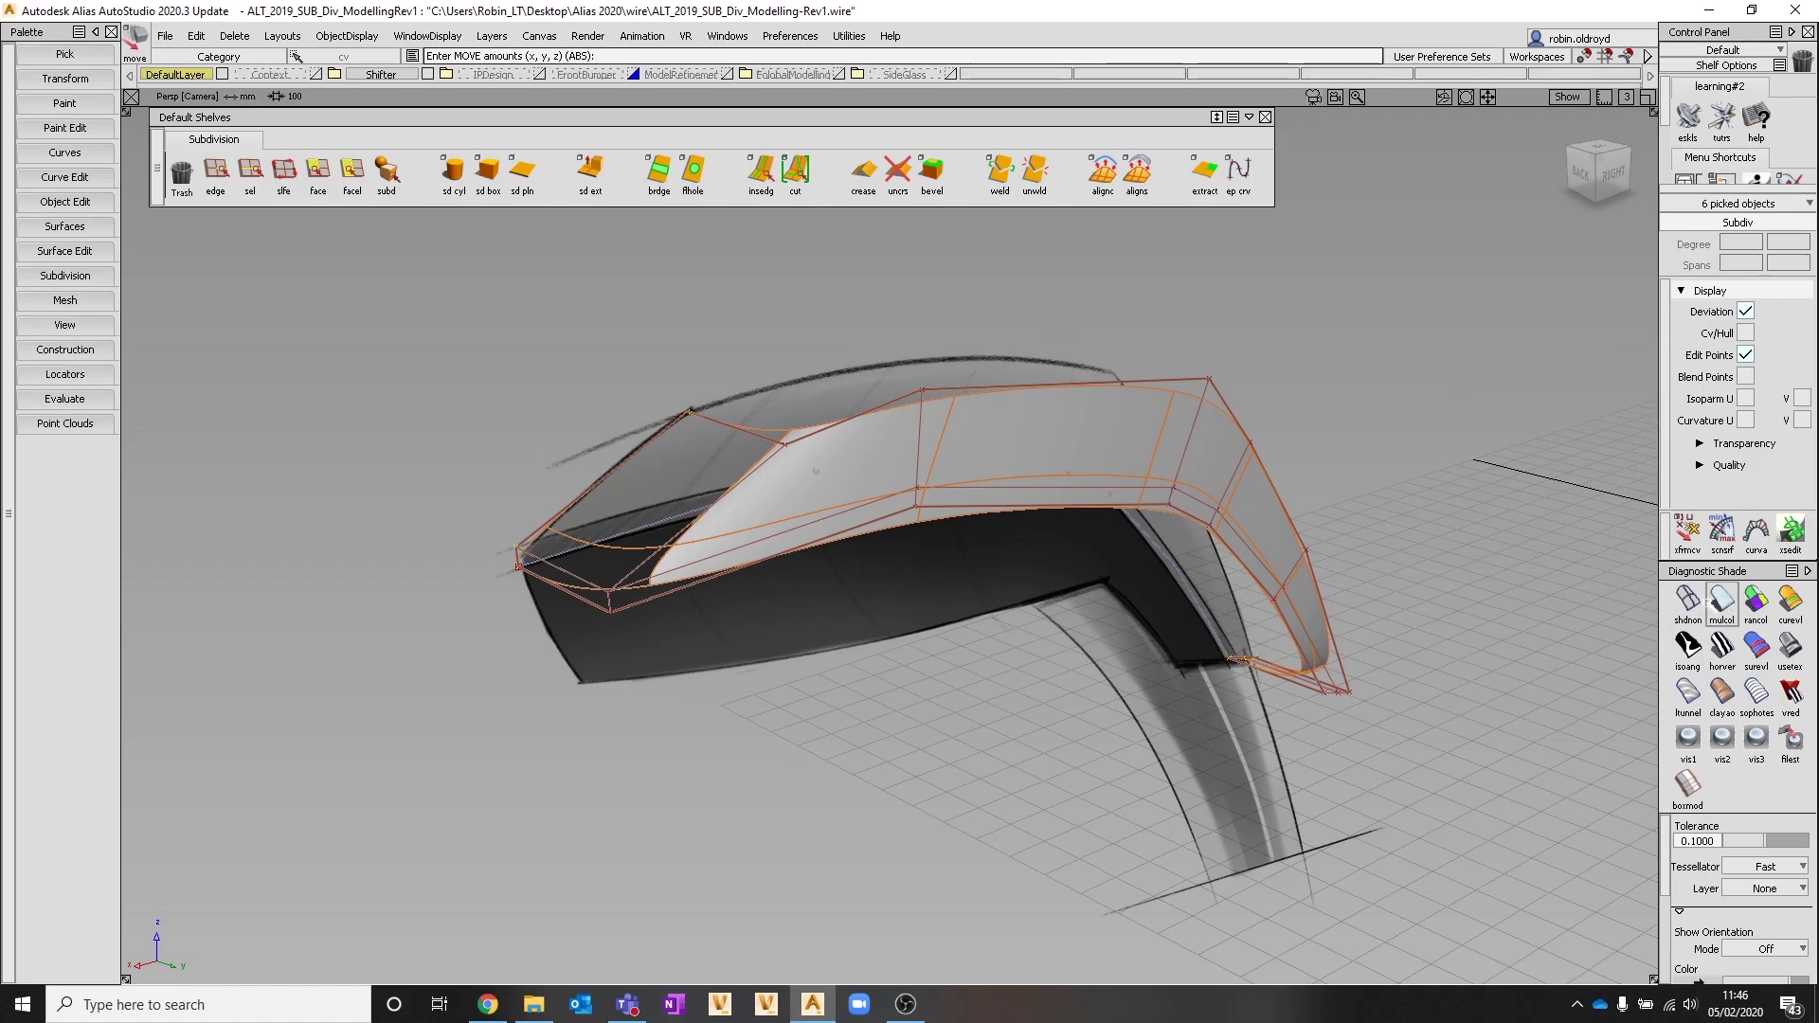
pyautogui.keyDown('ctrl'); pyautogui.keyDown('shift'); pyautogui.moveTo(1535, 654); pyautogui.dragTo(1535, 518); pyautogui.keyUp('shift'); pyautogui.keyUp('ctrl')
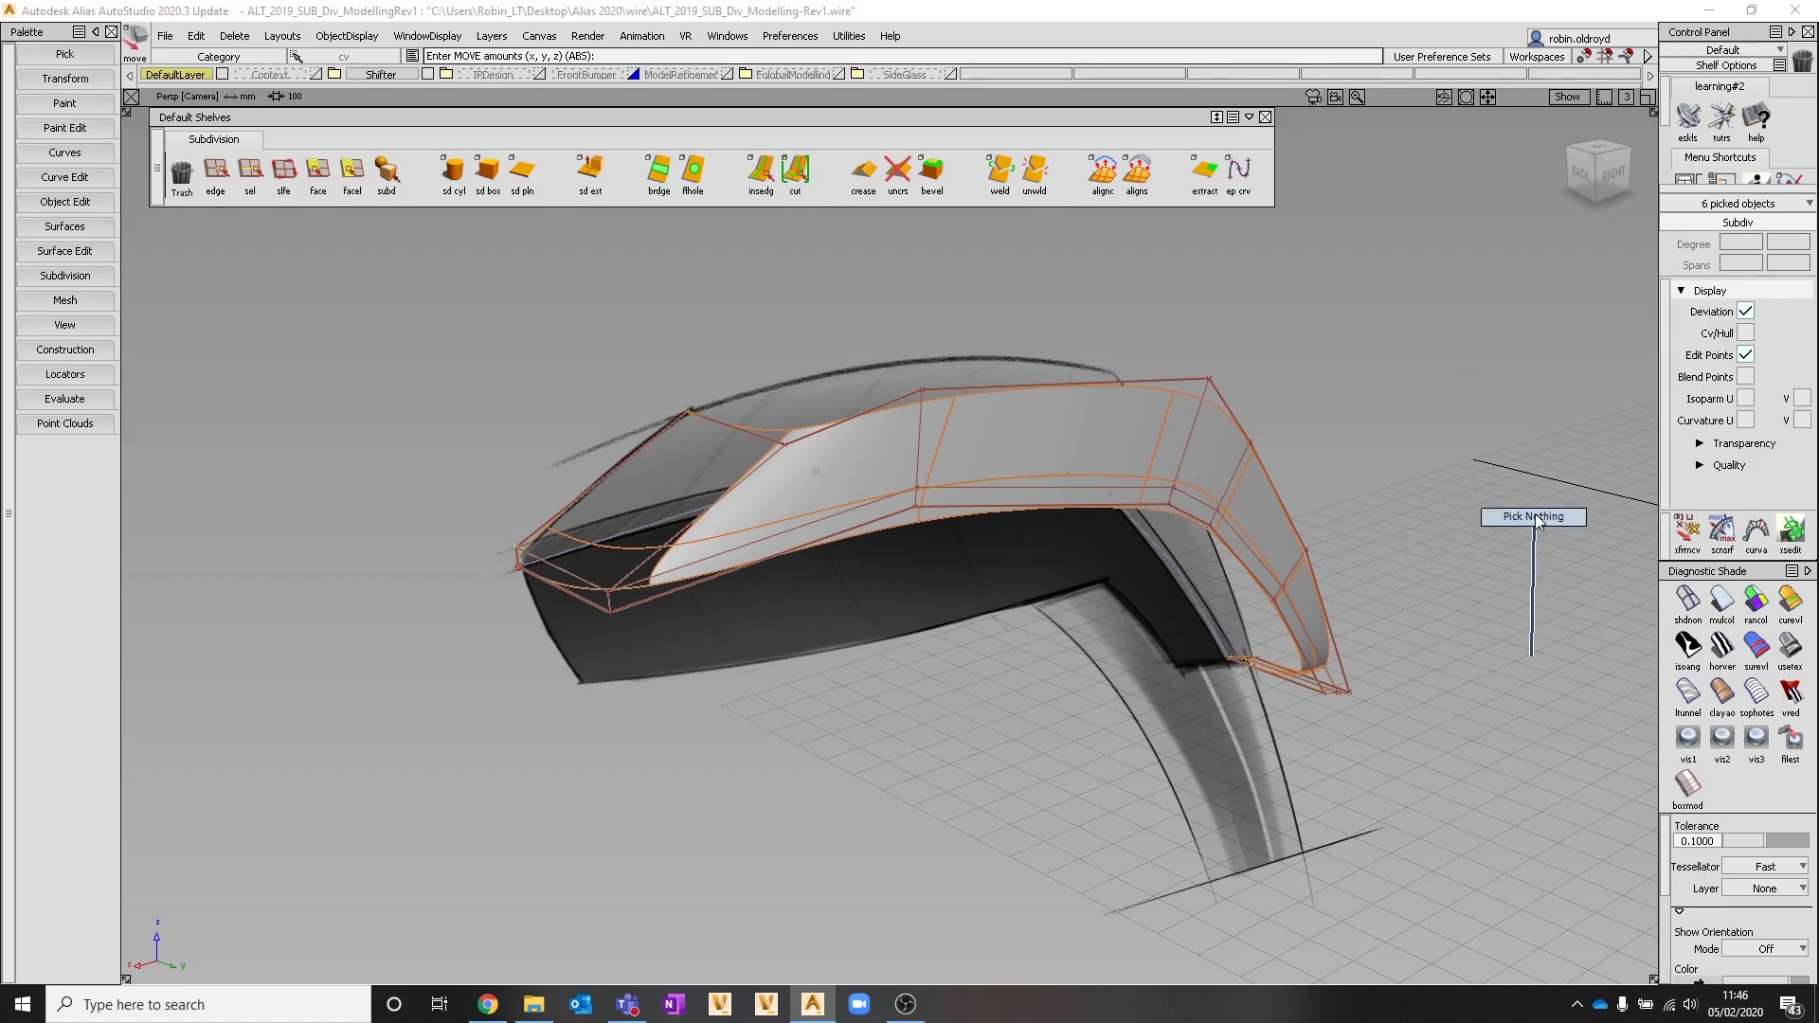
pyautogui.keyDown('ctrl'); pyautogui.keyDown('shift'); pyautogui.click(1493, 553); pyautogui.keyUp('shift'); pyautogui.keyUp('ctrl')
pyautogui.click(1717, 613)
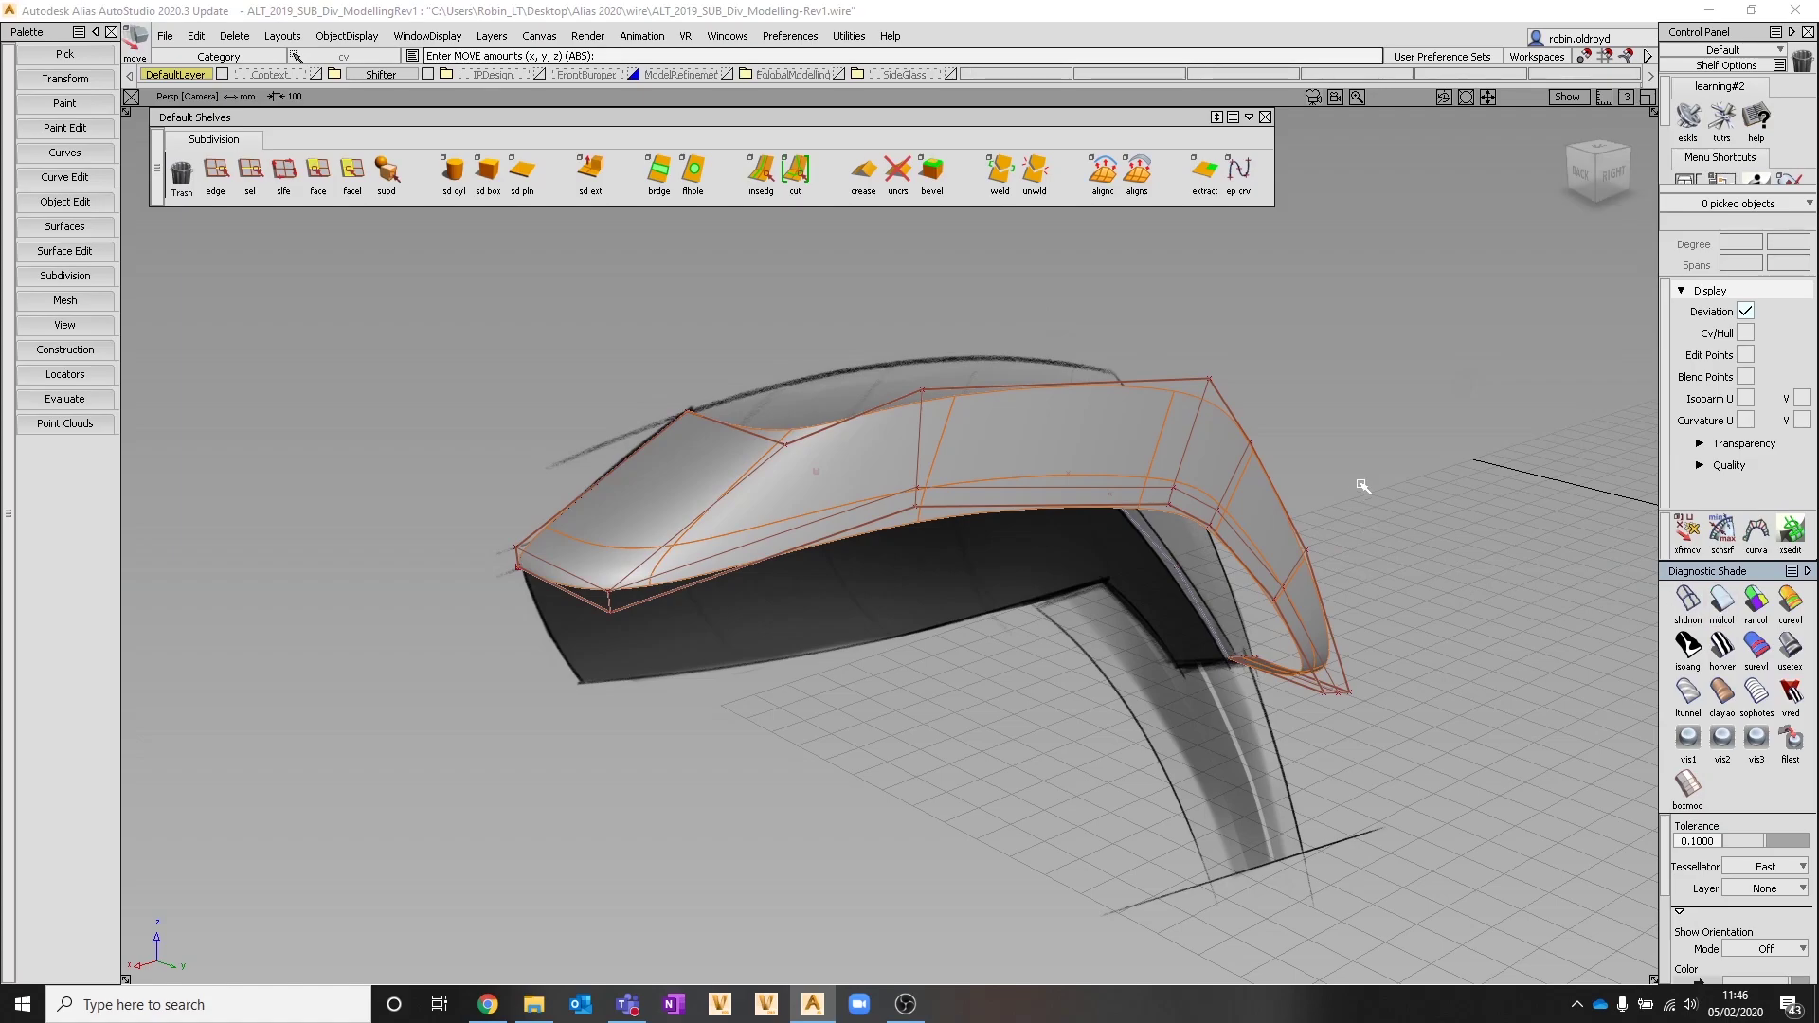
pyautogui.keyDown('ctrl'); pyautogui.keyDown('shift'); pyautogui.moveTo(1362, 463); pyautogui.dragTo(1412, 462, button='right'); pyautogui.keyUp('shift'); pyautogui.keyUp('ctrl')
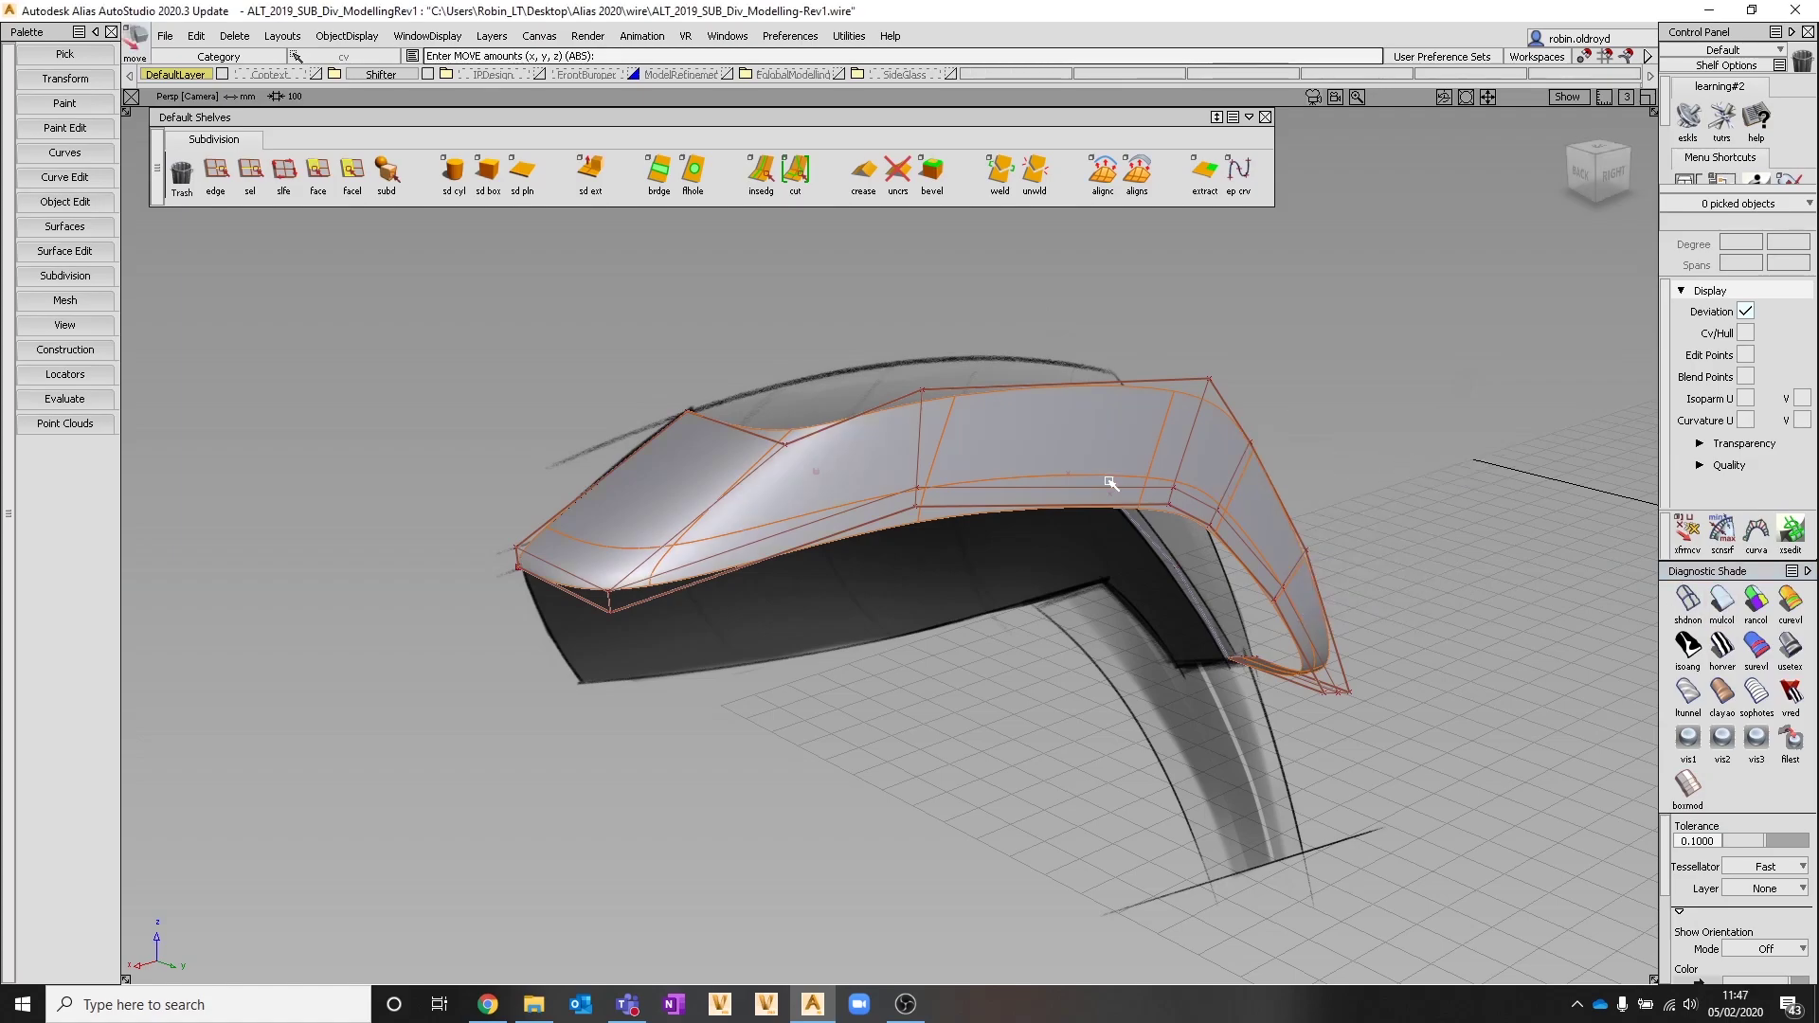
# Select the five top edges running along the side of the subdivision surface
pyautogui.keyDown('alt'); pyautogui.keyDown('shift'); pyautogui.moveTo(1198, 509); pyautogui.dragTo(1118, 603); pyautogui.keyUp('shift'); pyautogui.keyUp('alt')
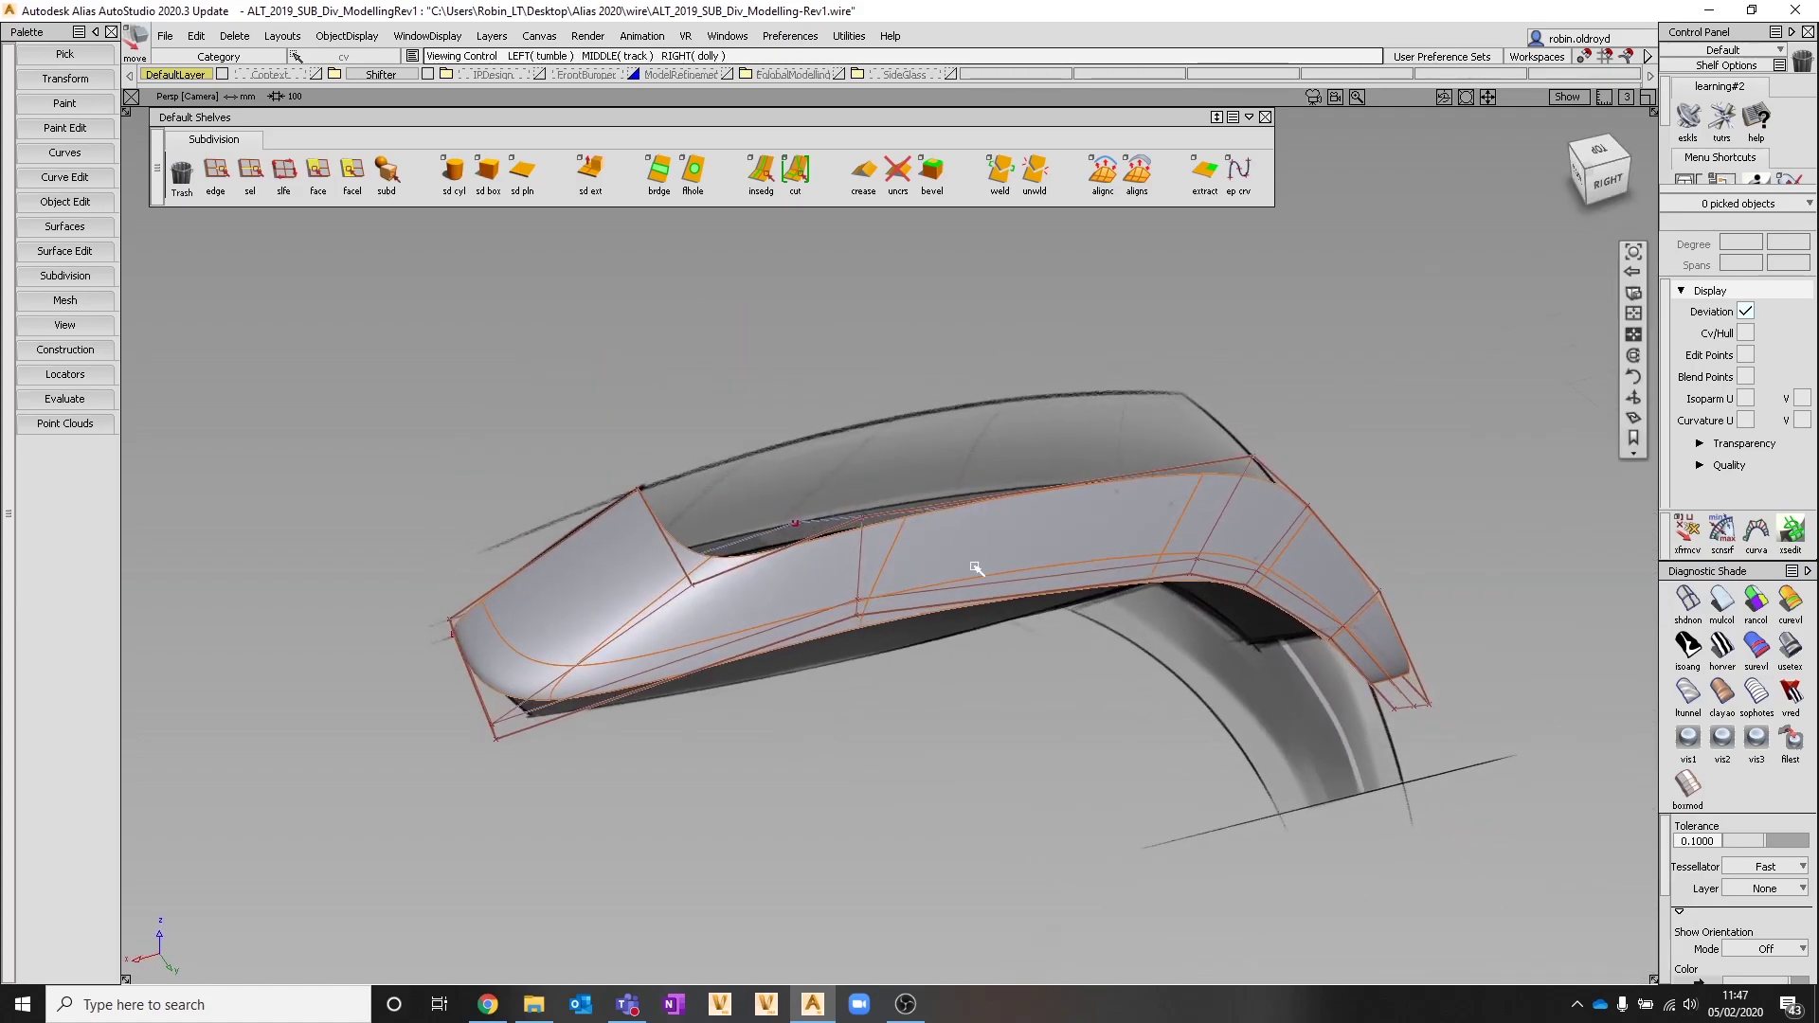
pyautogui.keyDown('alt'); pyautogui.keyDown('shift'); pyautogui.moveTo(975, 540); pyautogui.dragTo(931, 525); pyautogui.keyUp('shift'); pyautogui.keyUp('alt')
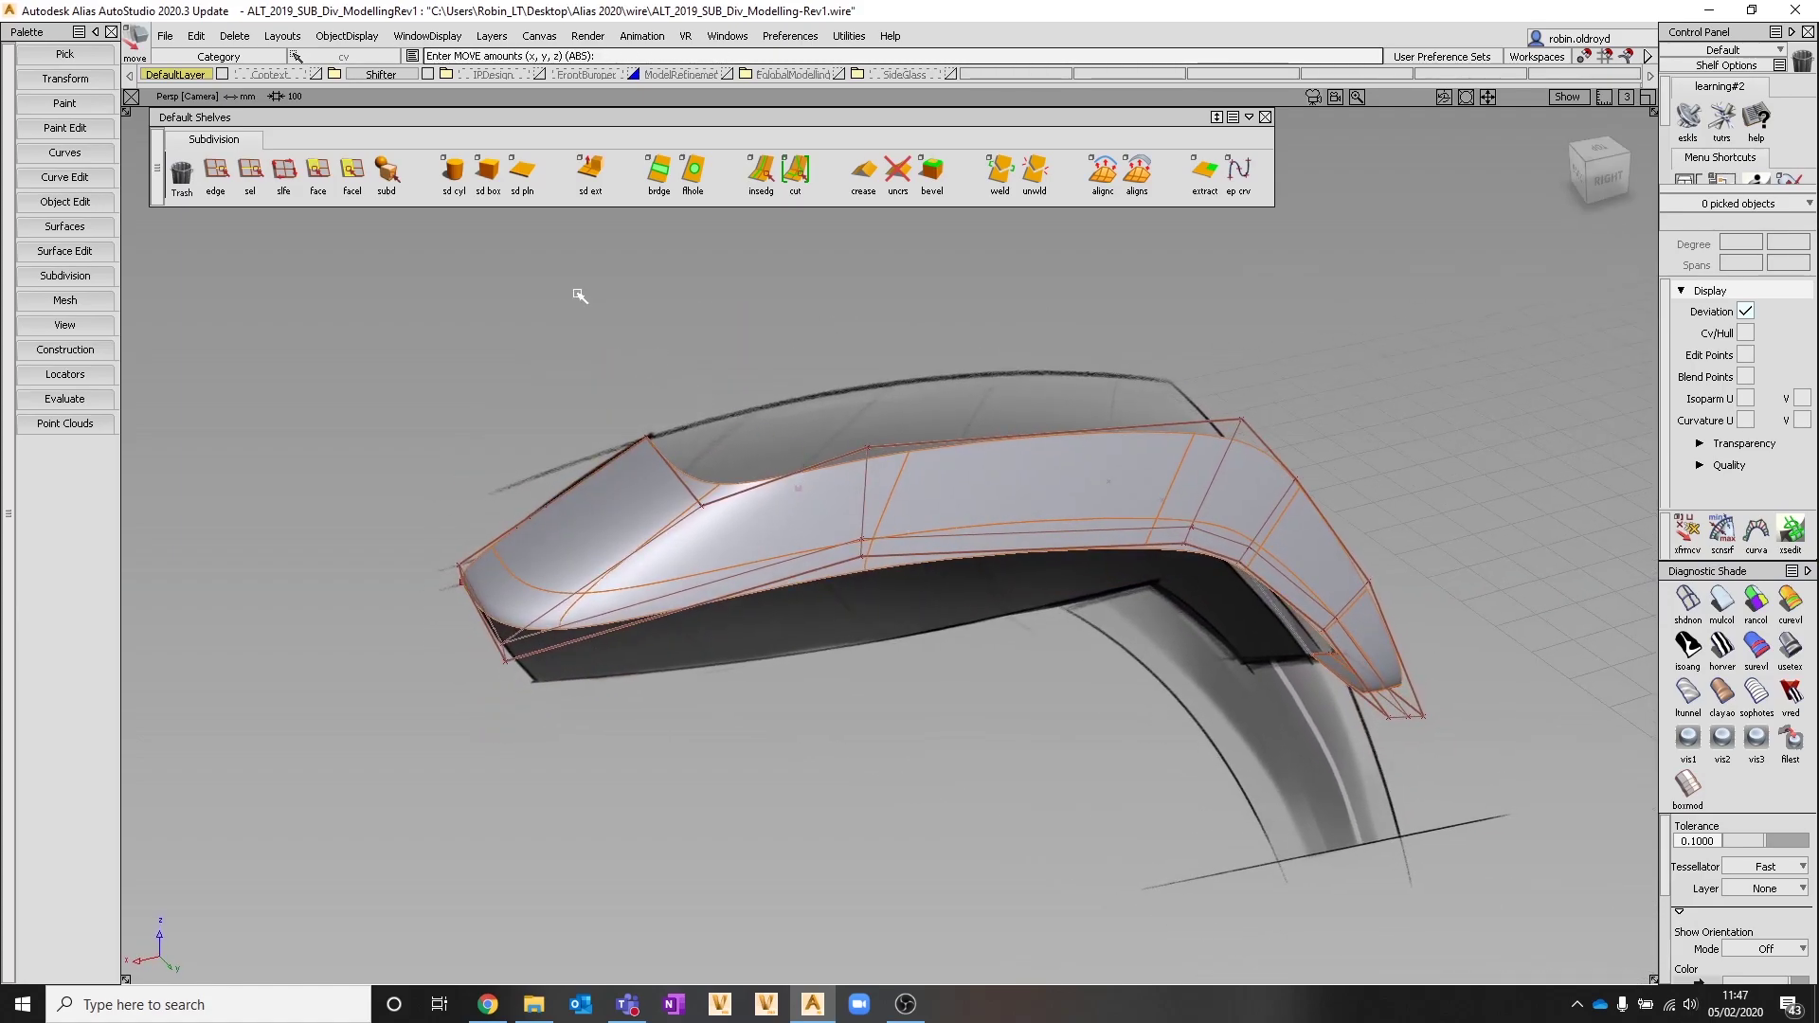
pyautogui.click(216, 173)
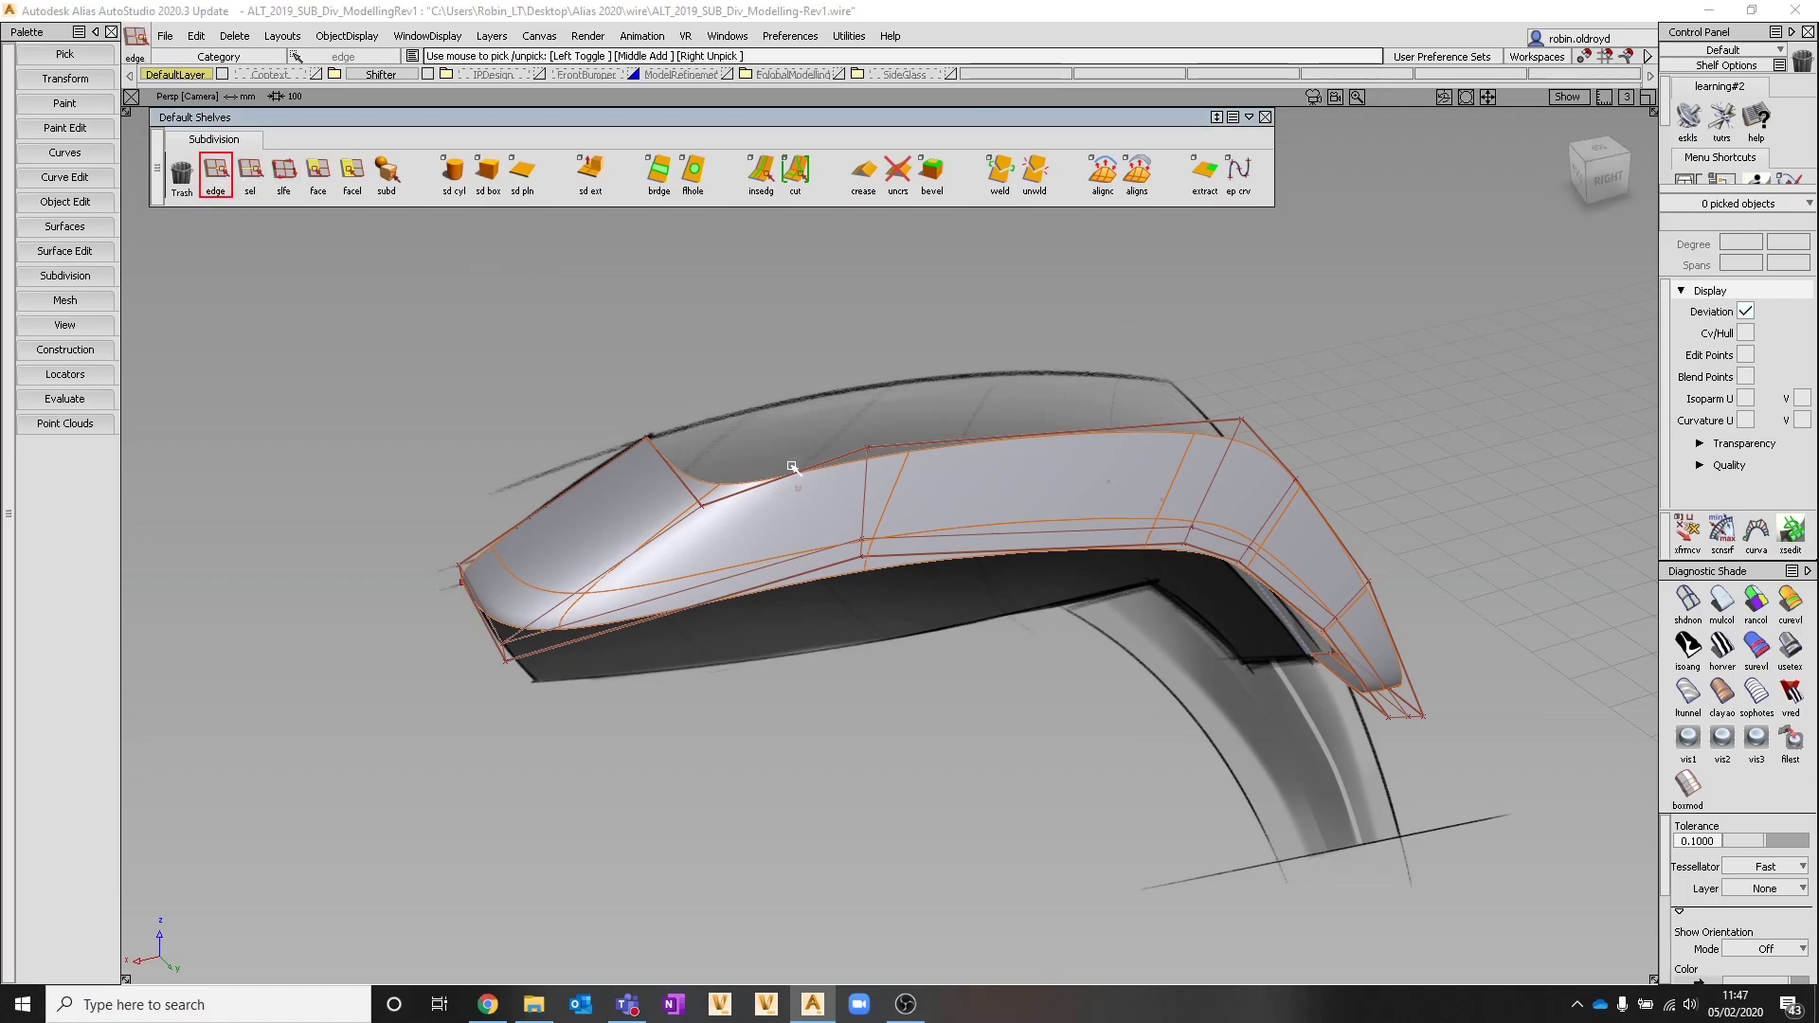
pyautogui.click(919, 571)
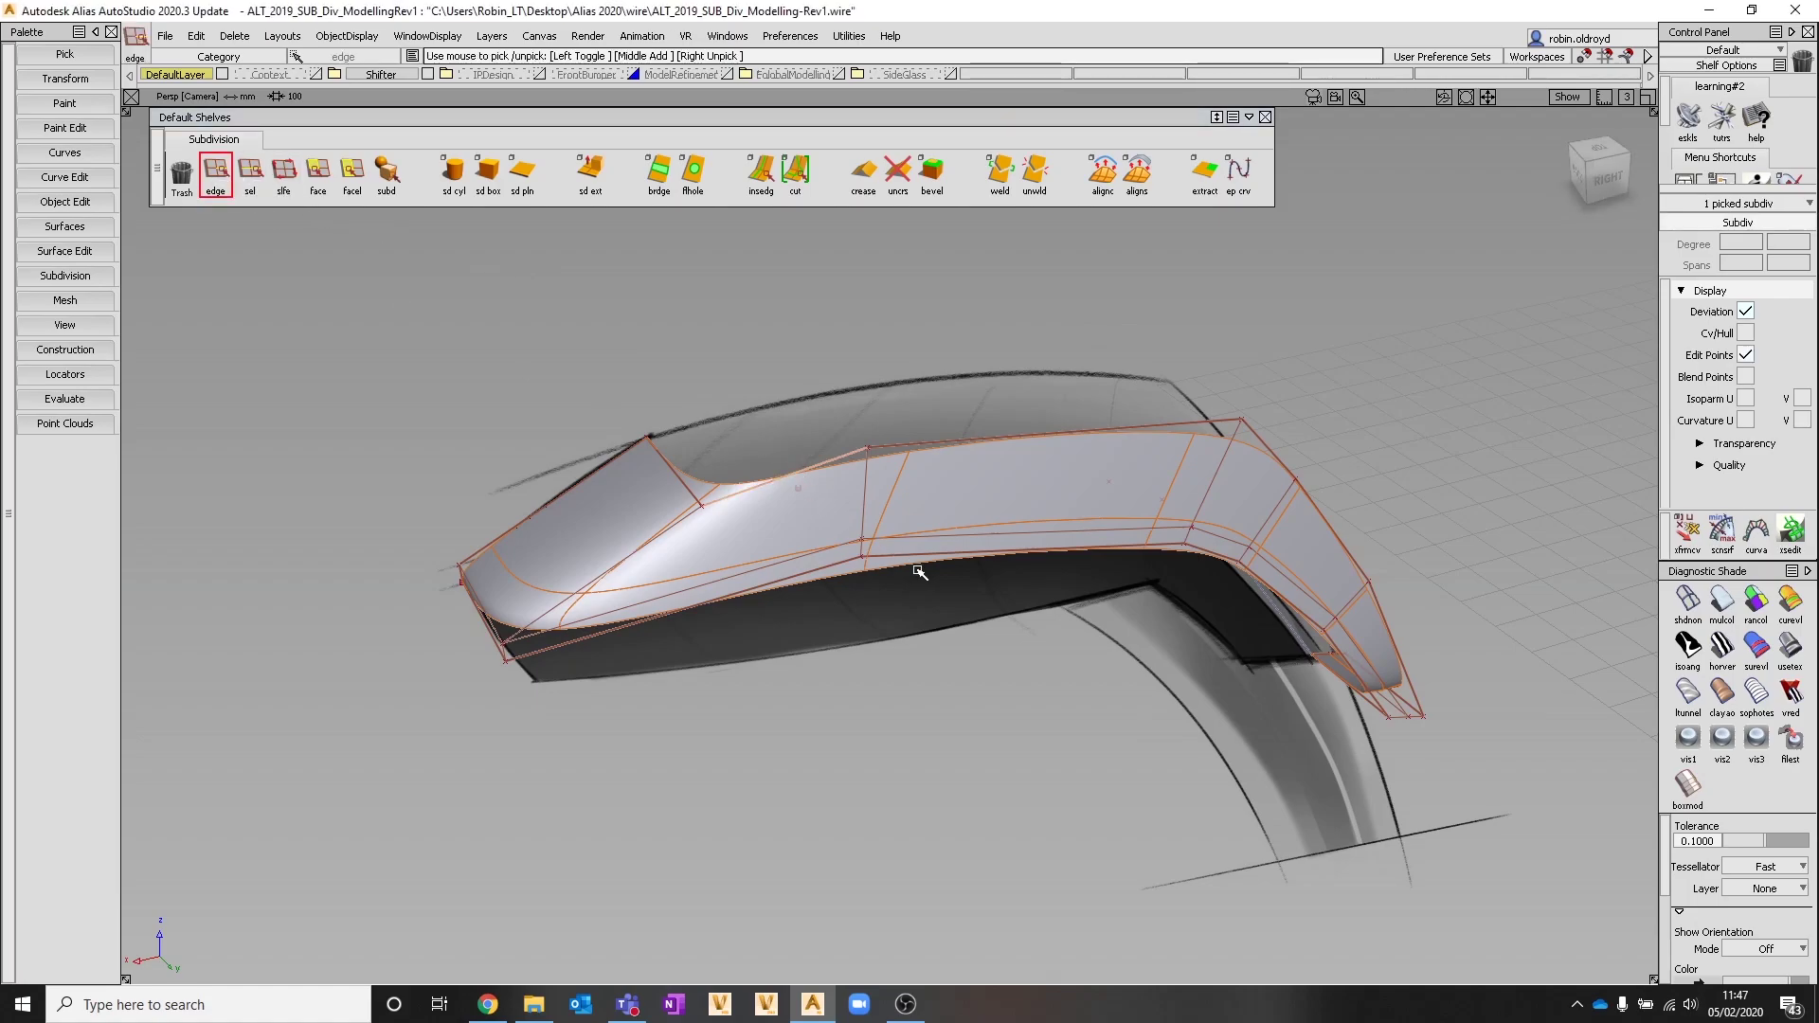
pyautogui.click(1386, 620)
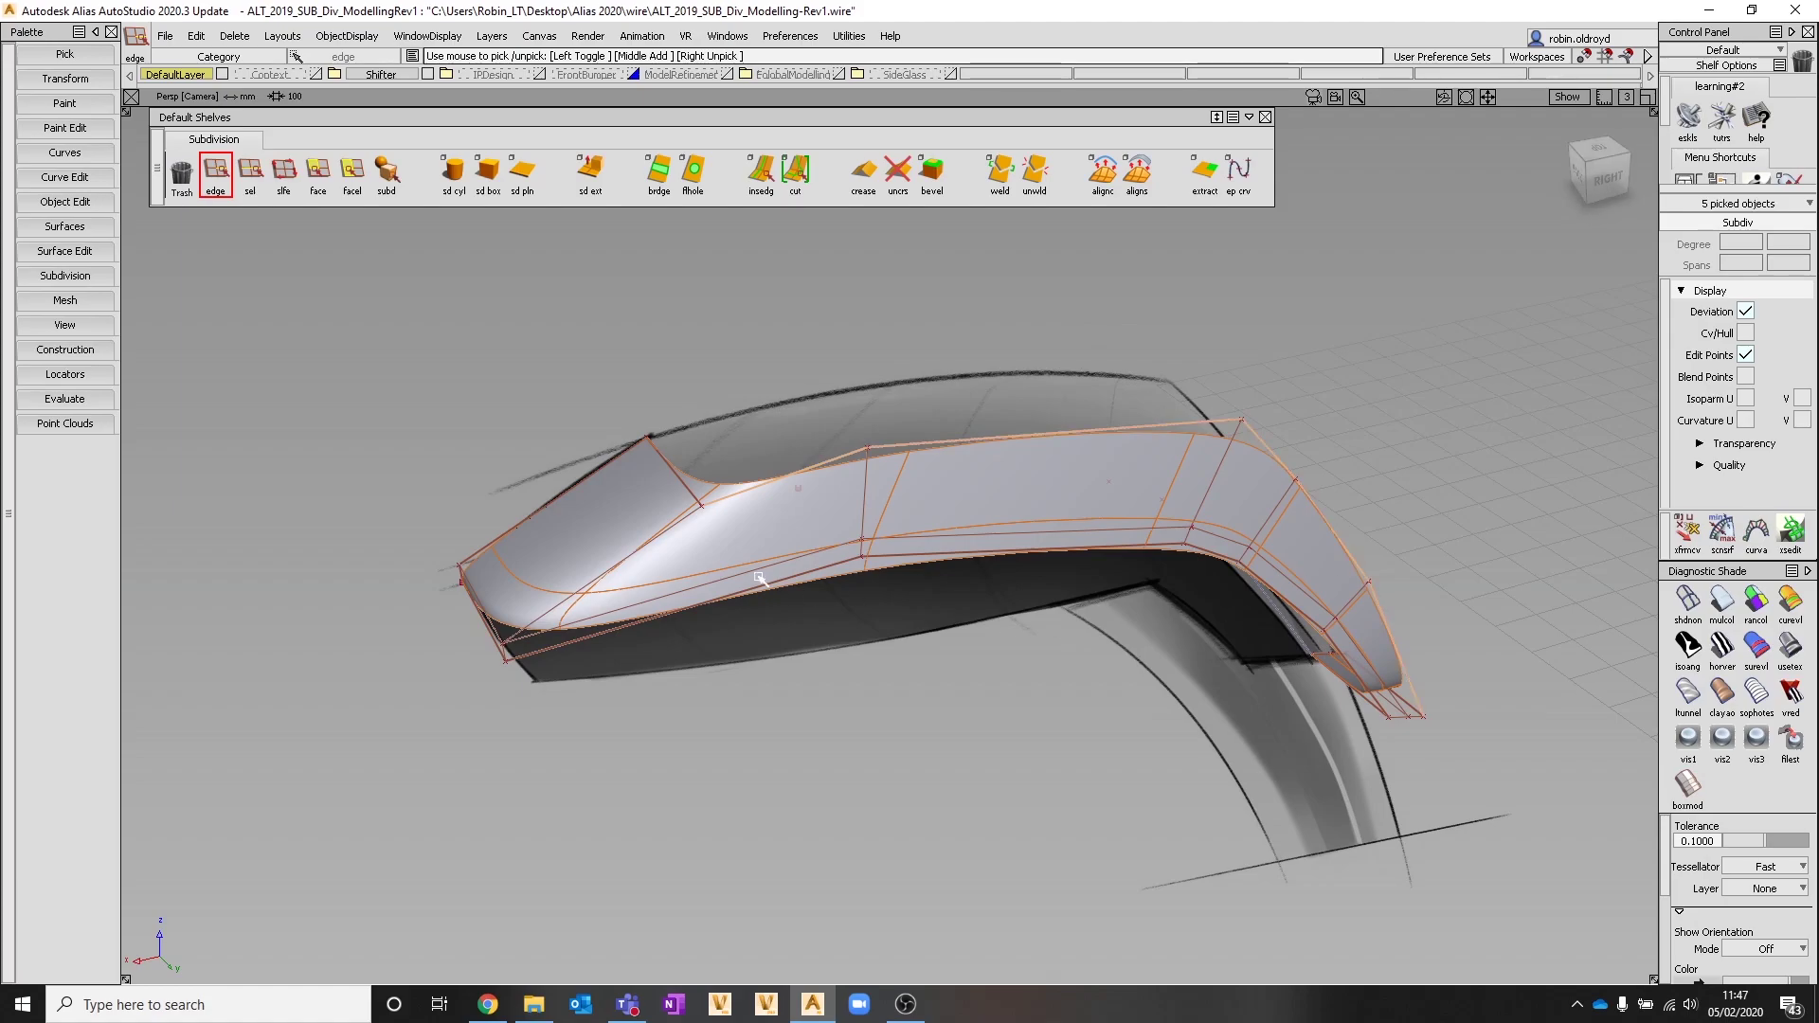
# Review the Selection Options for face selection and picking behaviour
pyautogui.click(727, 35)
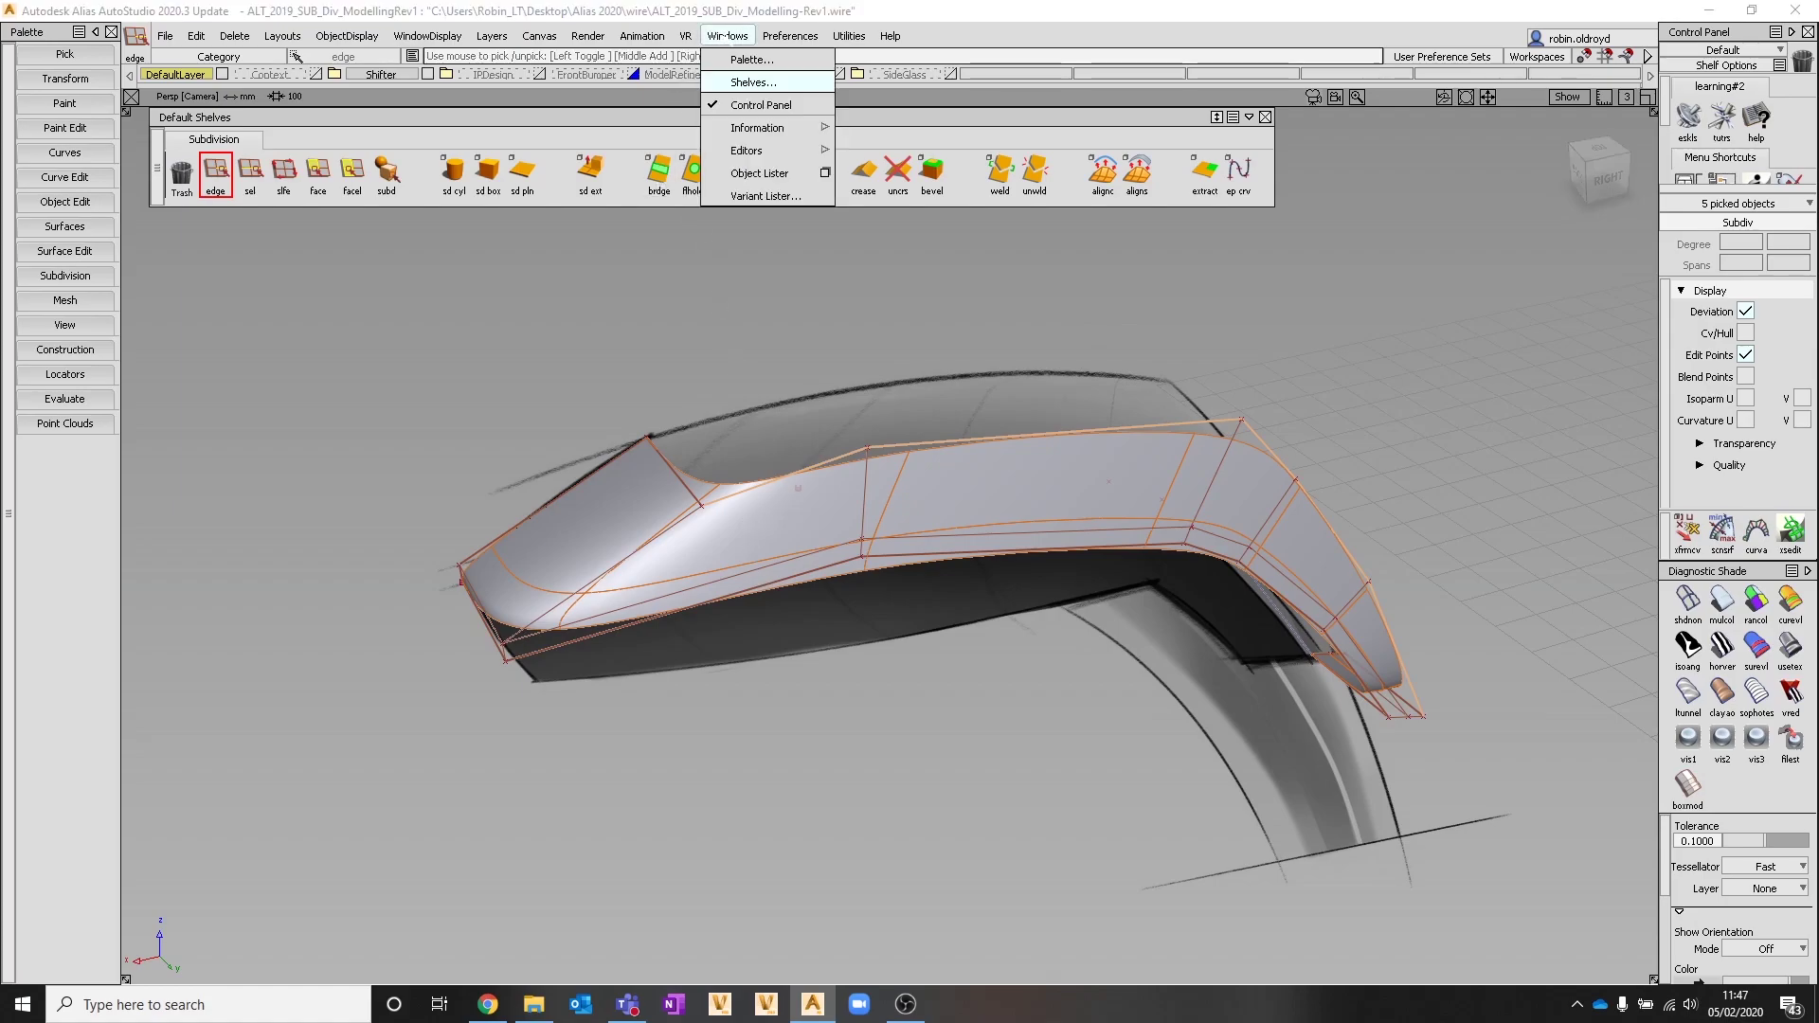
pyautogui.moveTo(757, 150)
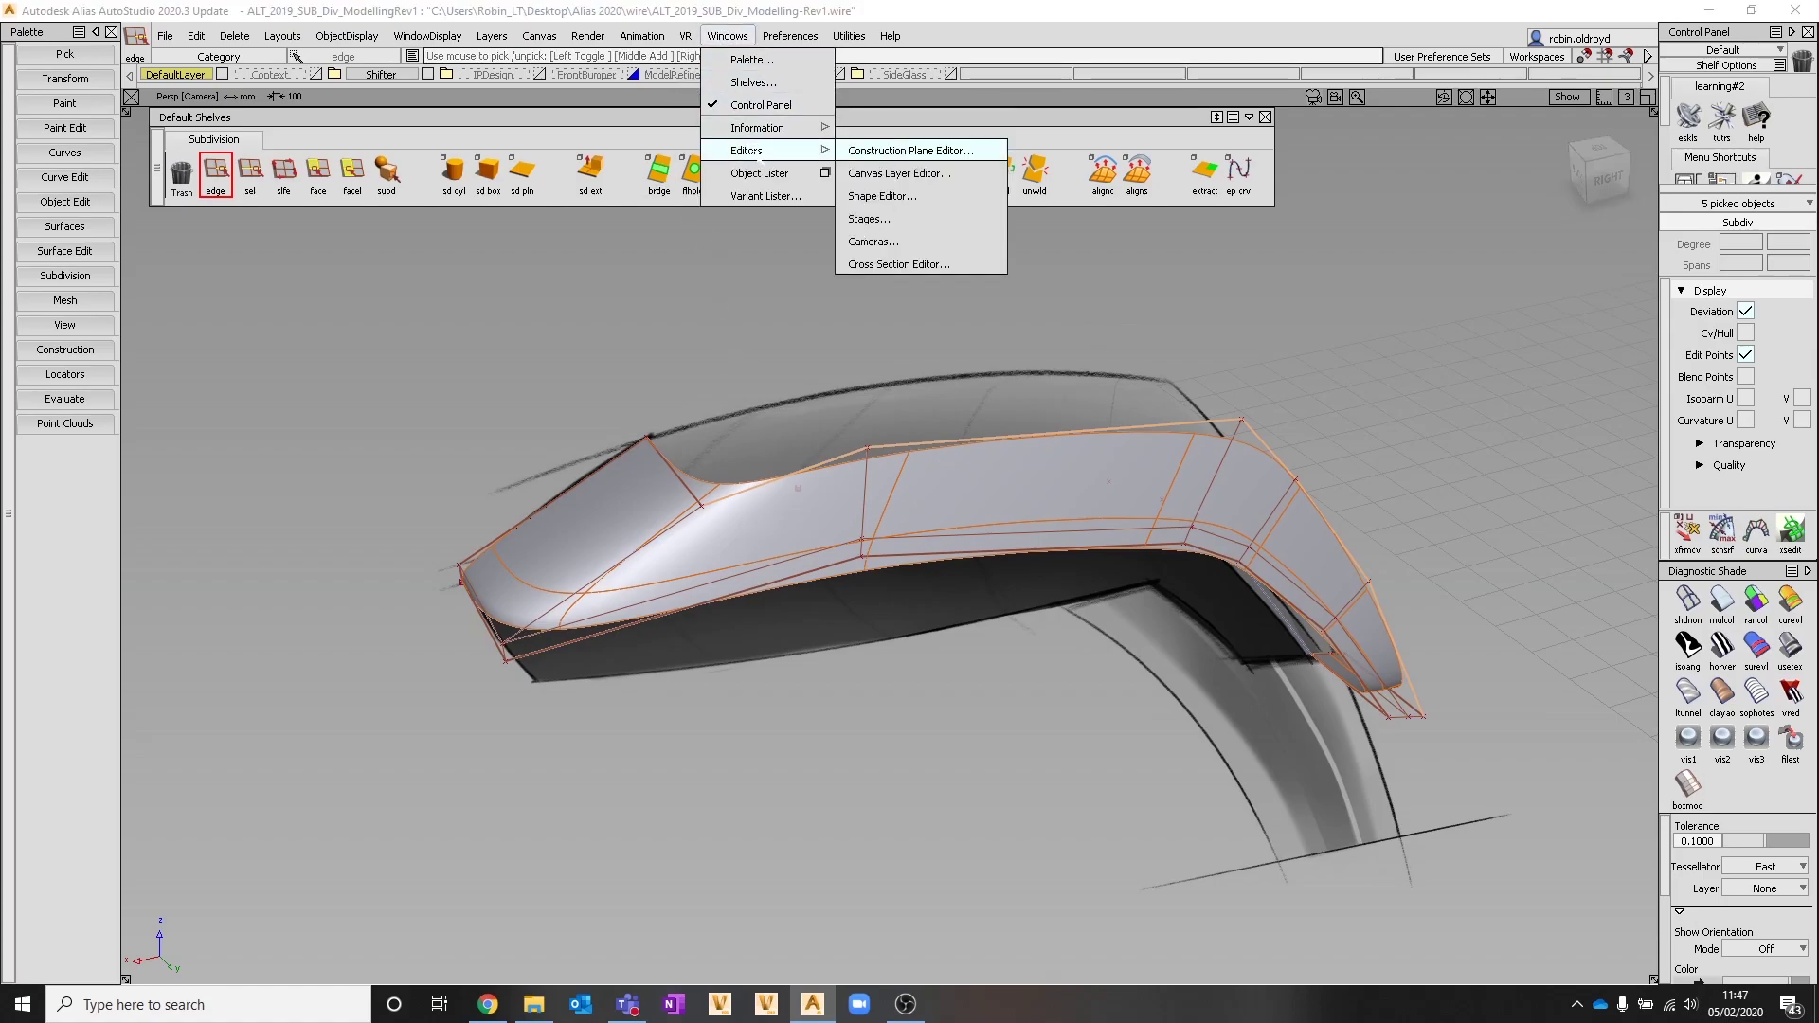
pyautogui.click(790, 35)
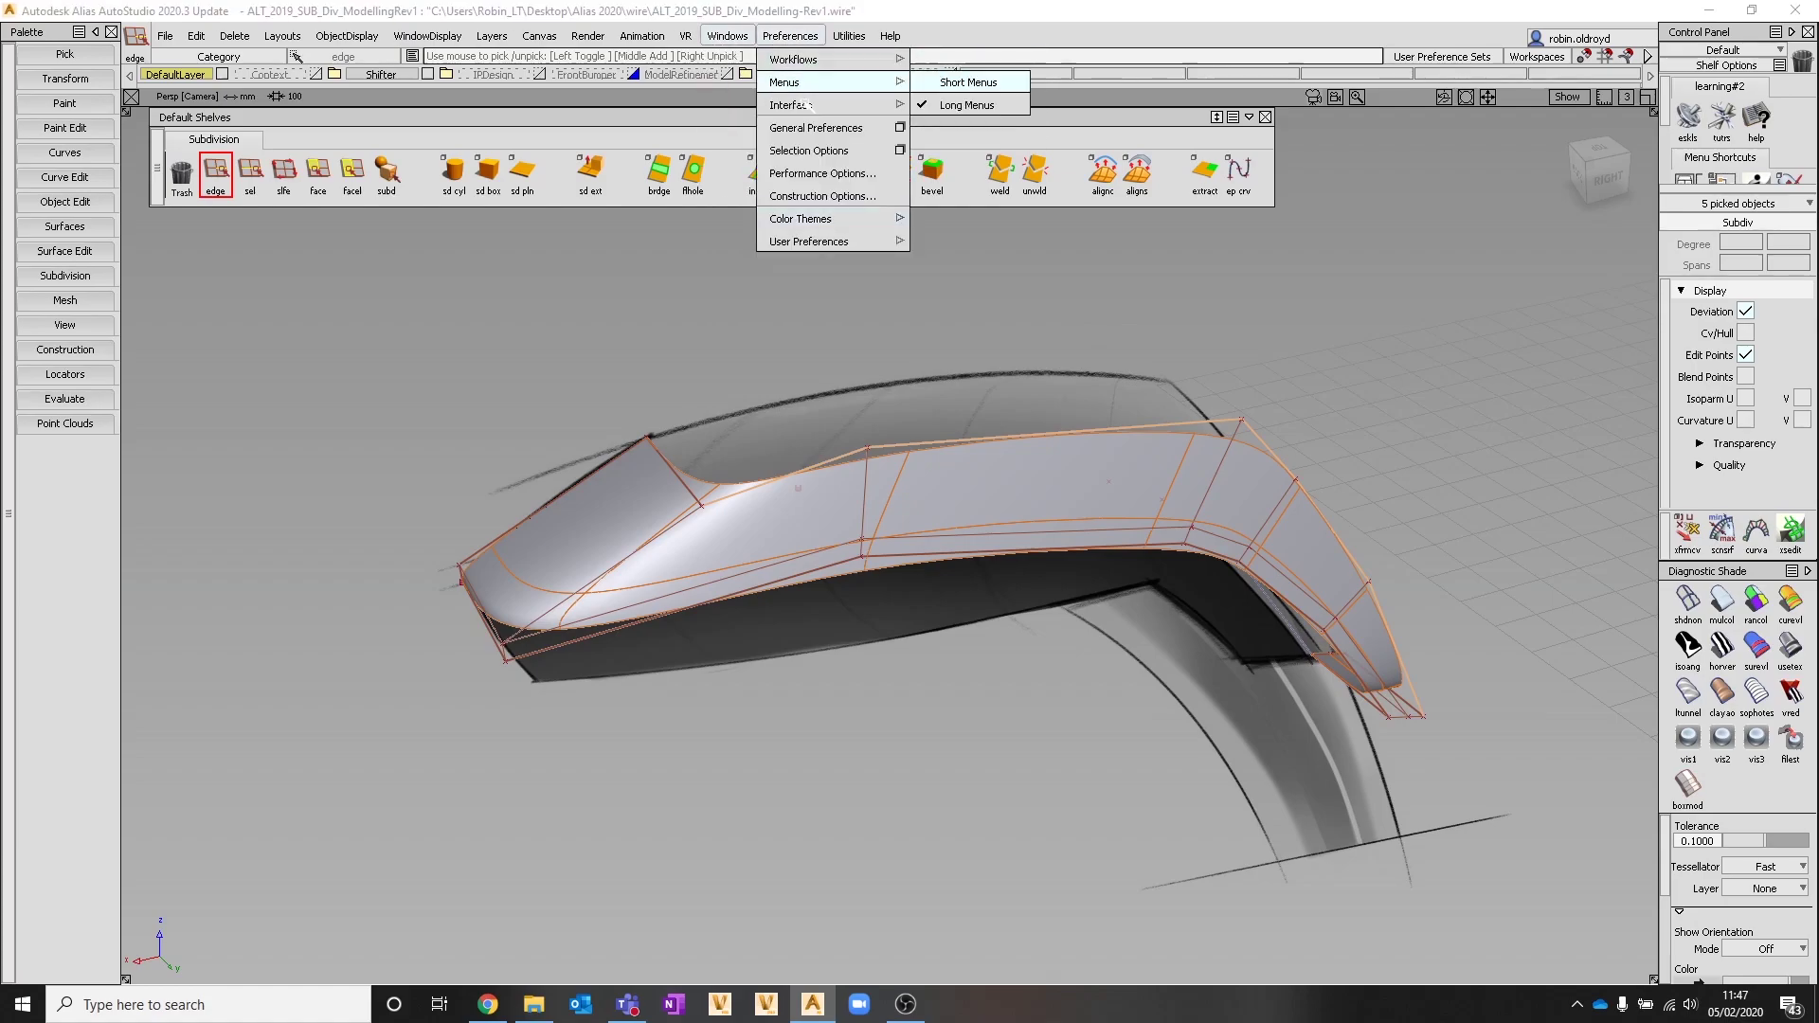
pyautogui.click(815, 149)
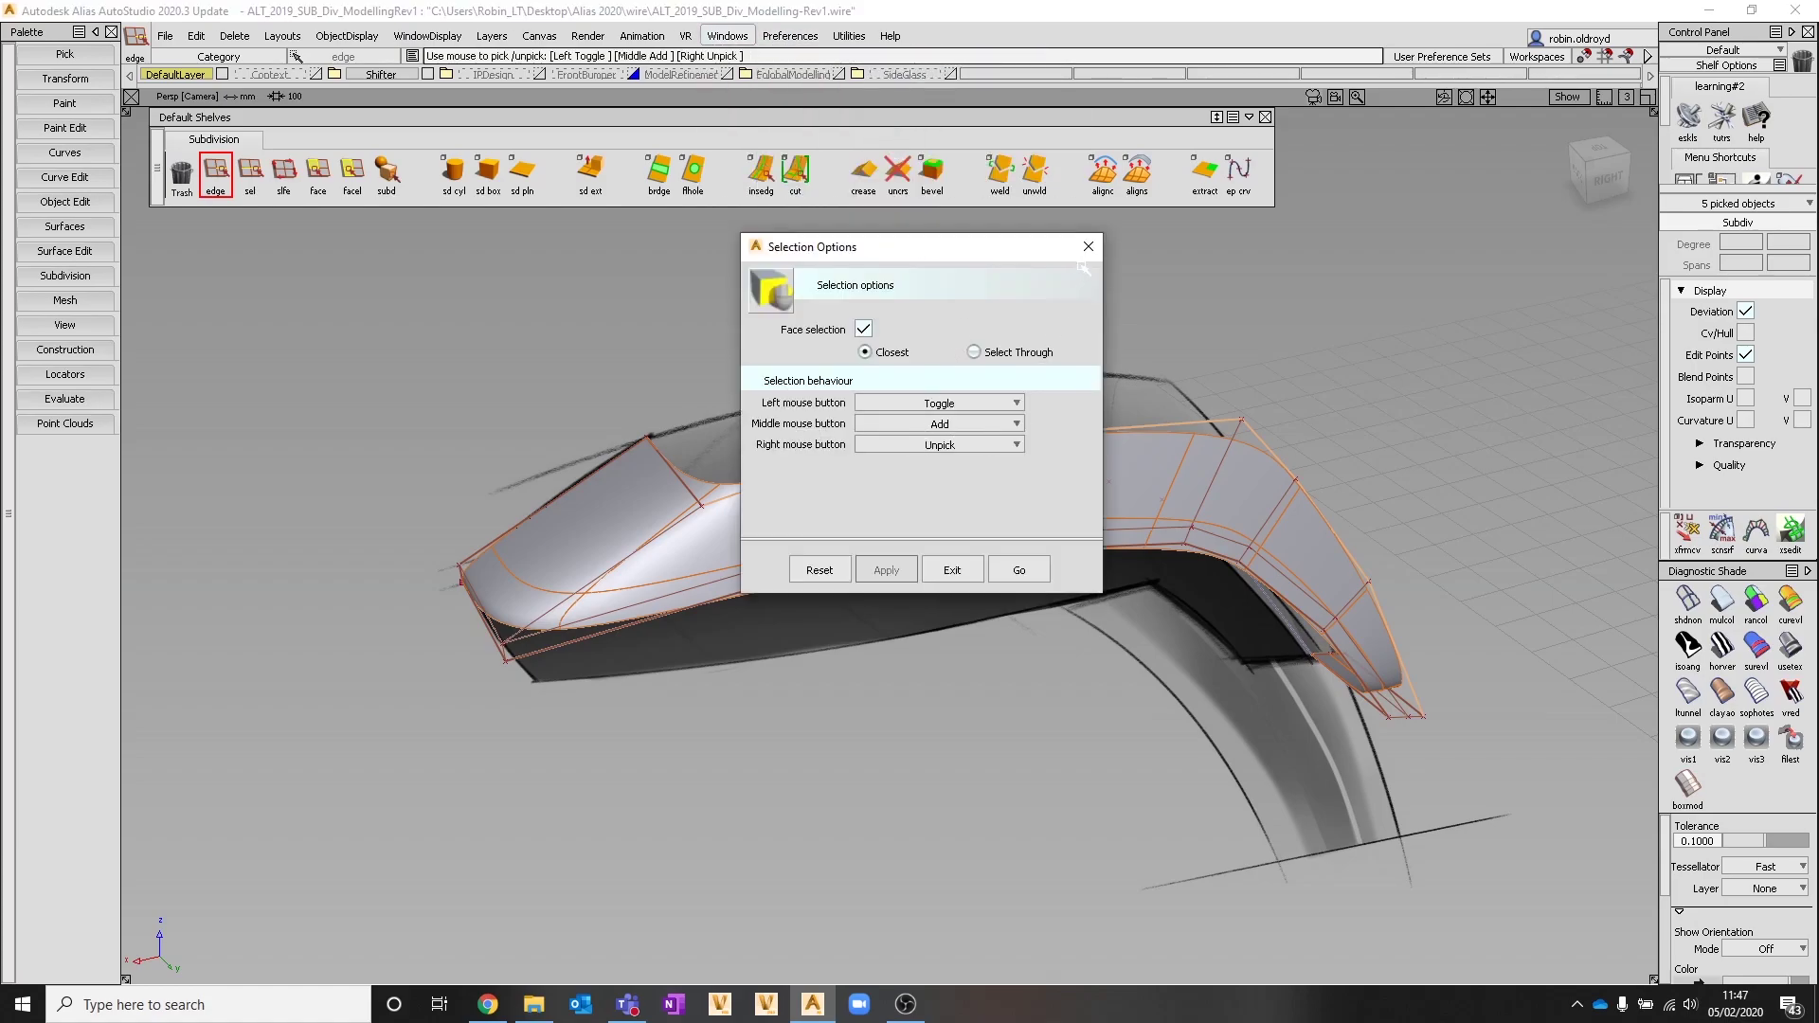
pyautogui.click(1088, 247)
# Extrude the selected top edges sideways in Global mode and snap them to the centreline in the Top view
pyautogui.moveTo(986, 606)
pyautogui.keyDown('alt'); pyautogui.keyDown('shift'); pyautogui.mouseDown()
pyautogui.moveTo(1059, 603)
pyautogui.moveTo(1004, 584)
pyautogui.mouseUp(); pyautogui.keyUp('shift'); pyautogui.keyUp('alt')
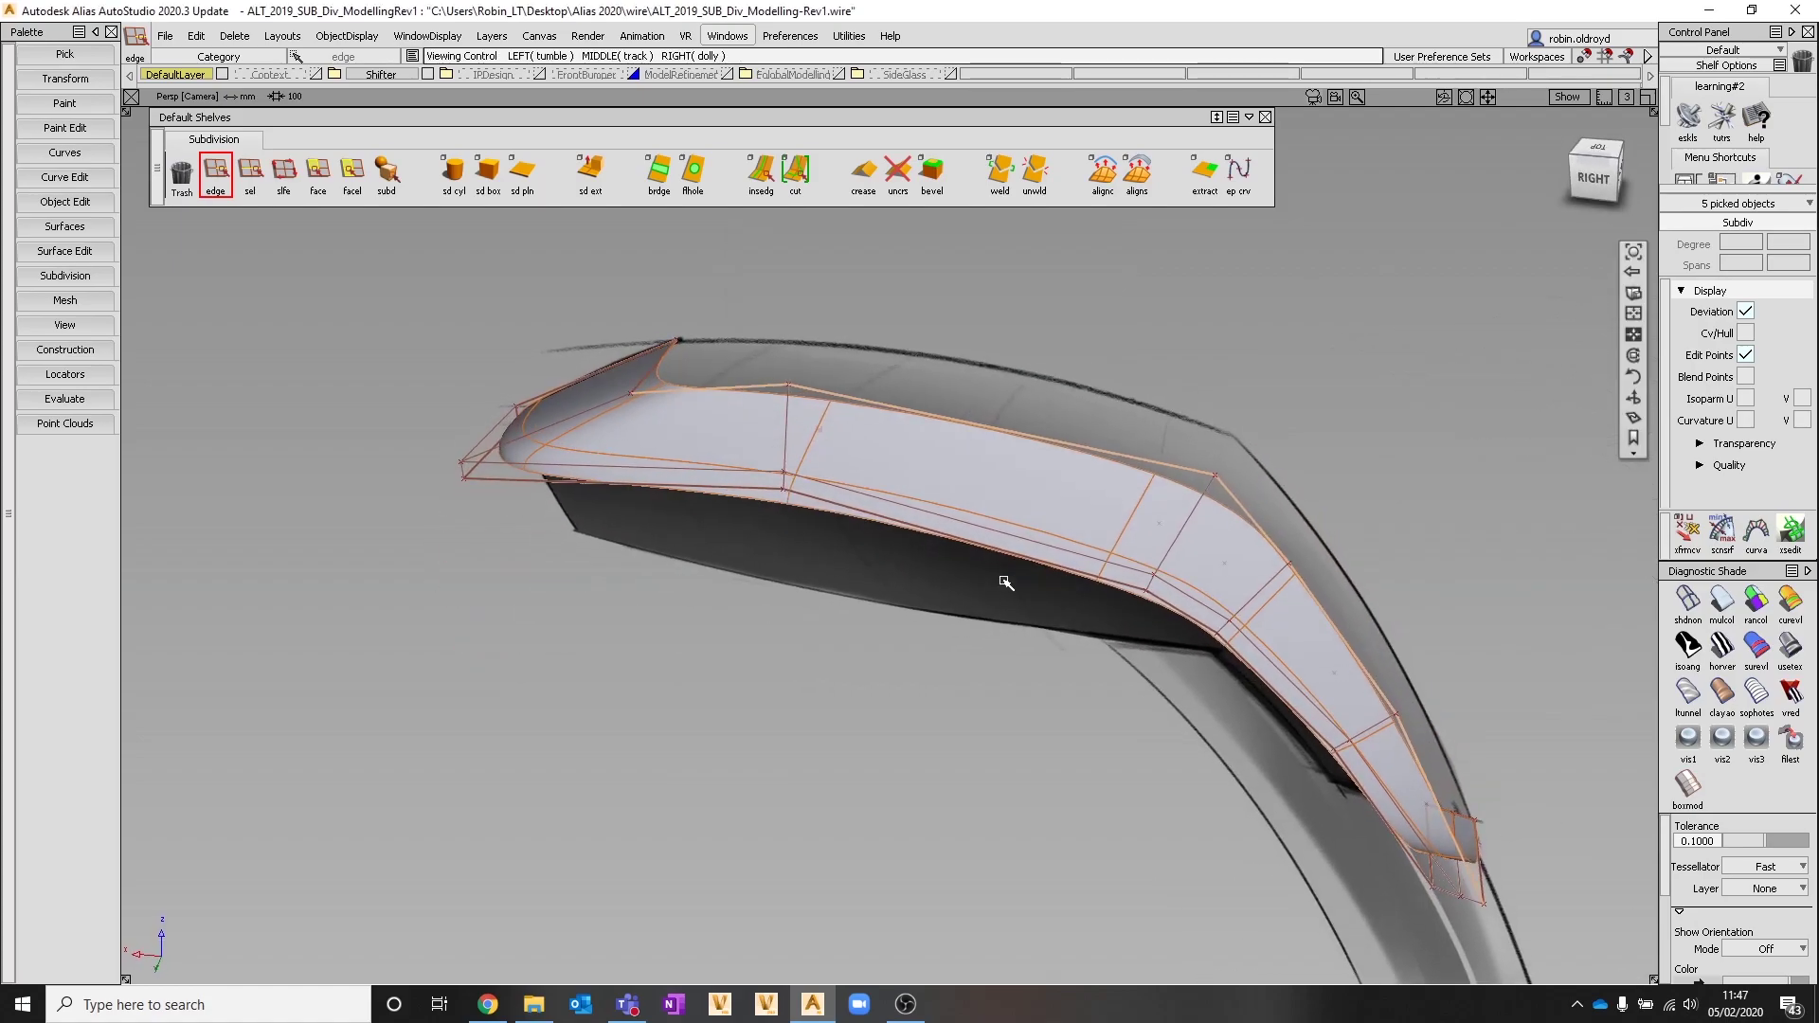
pyautogui.click(589, 180)
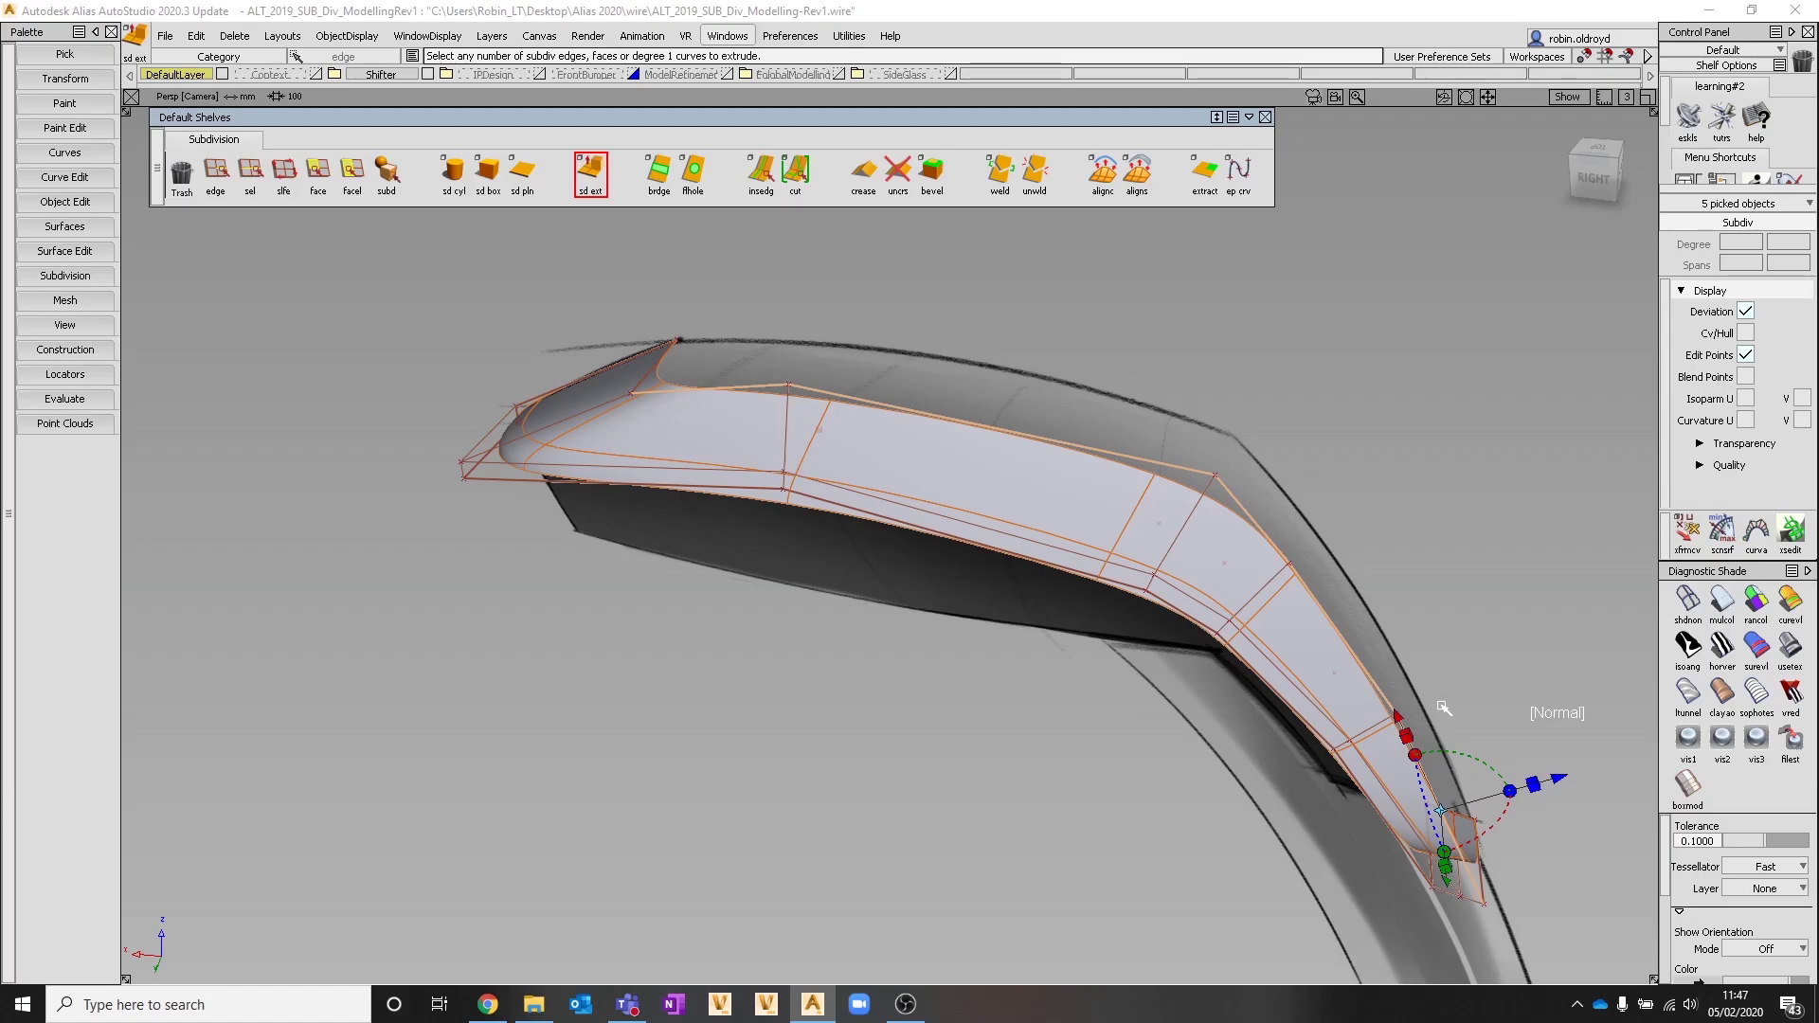
pyautogui.click(1544, 721)
pyautogui.keyDown('alt'); pyautogui.keyDown('shift'); pyautogui.moveTo(603, 520); pyautogui.dragTo(1210, 650); pyautogui.keyUp('shift'); pyautogui.keyUp('alt')
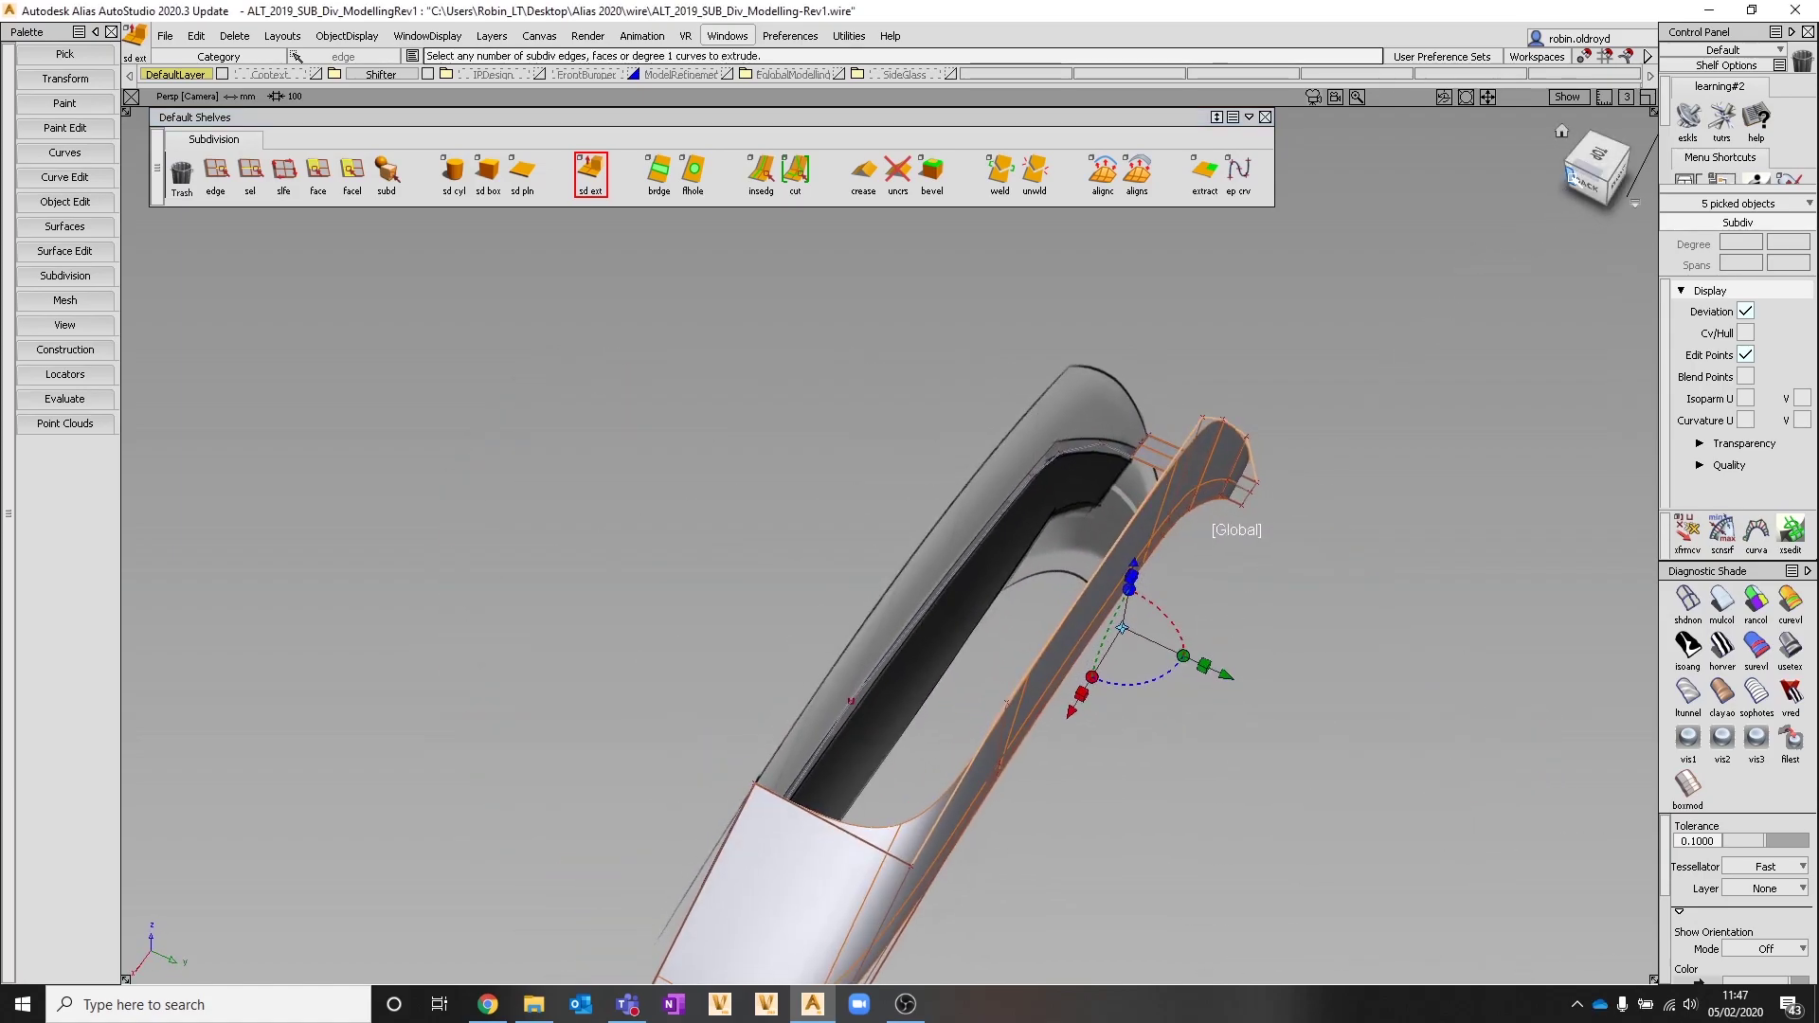
pyautogui.click(1599, 152)
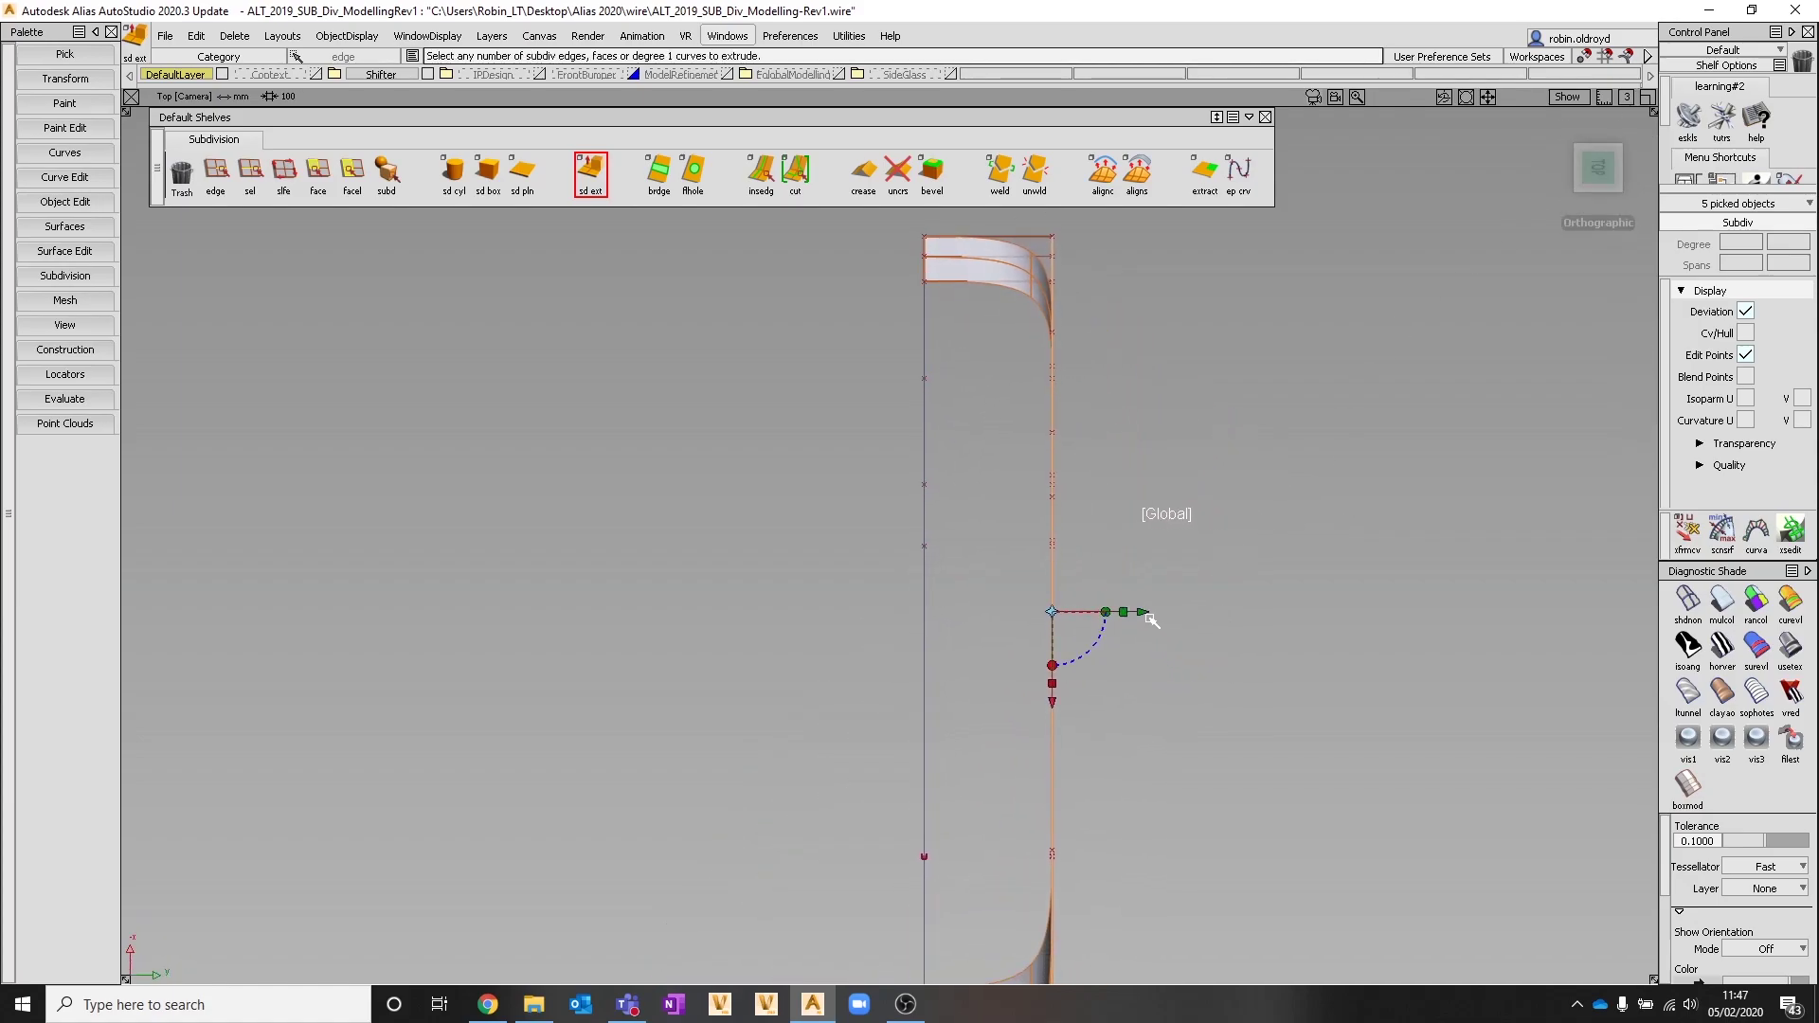
pyautogui.keyDown('alt'); pyautogui.moveTo(1145, 614); pyautogui.dragTo(948, 611); pyautogui.keyUp('alt')
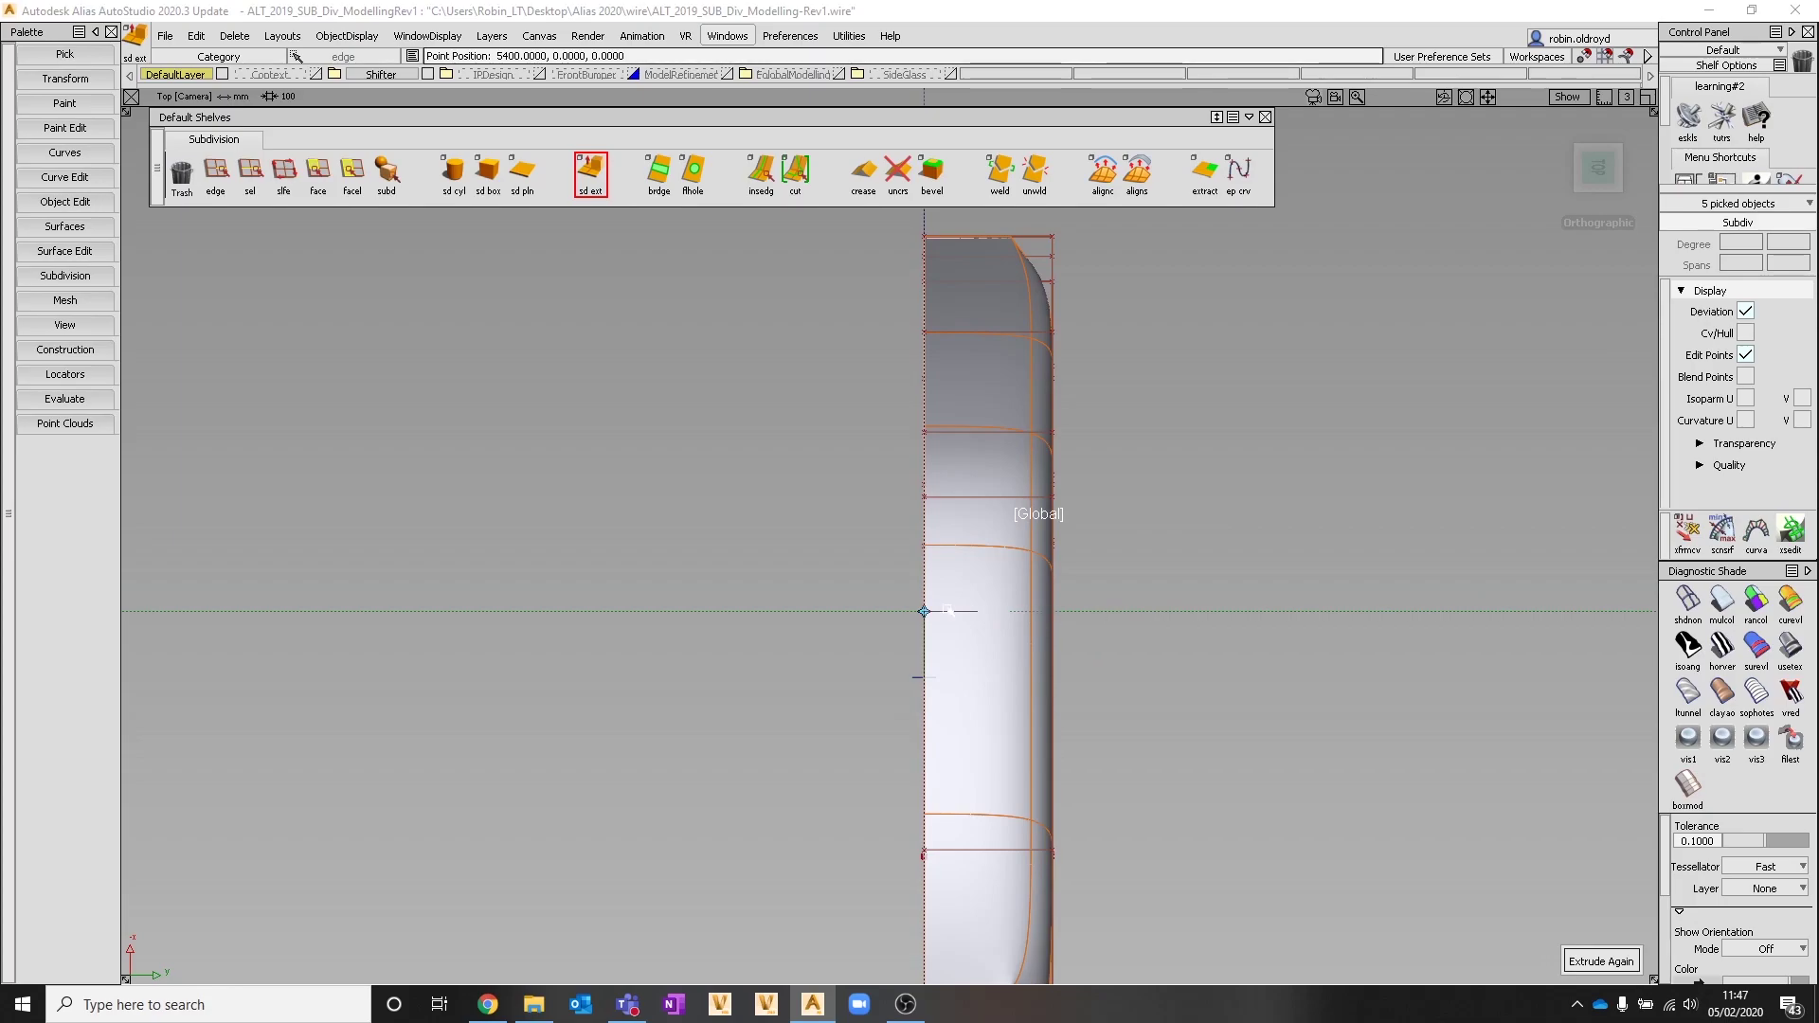
# Move the extruded top edges back onto the centreline in Global mode and clear the selection
pyautogui.moveTo(1059, 607); pyautogui.dragTo(1272, 616)
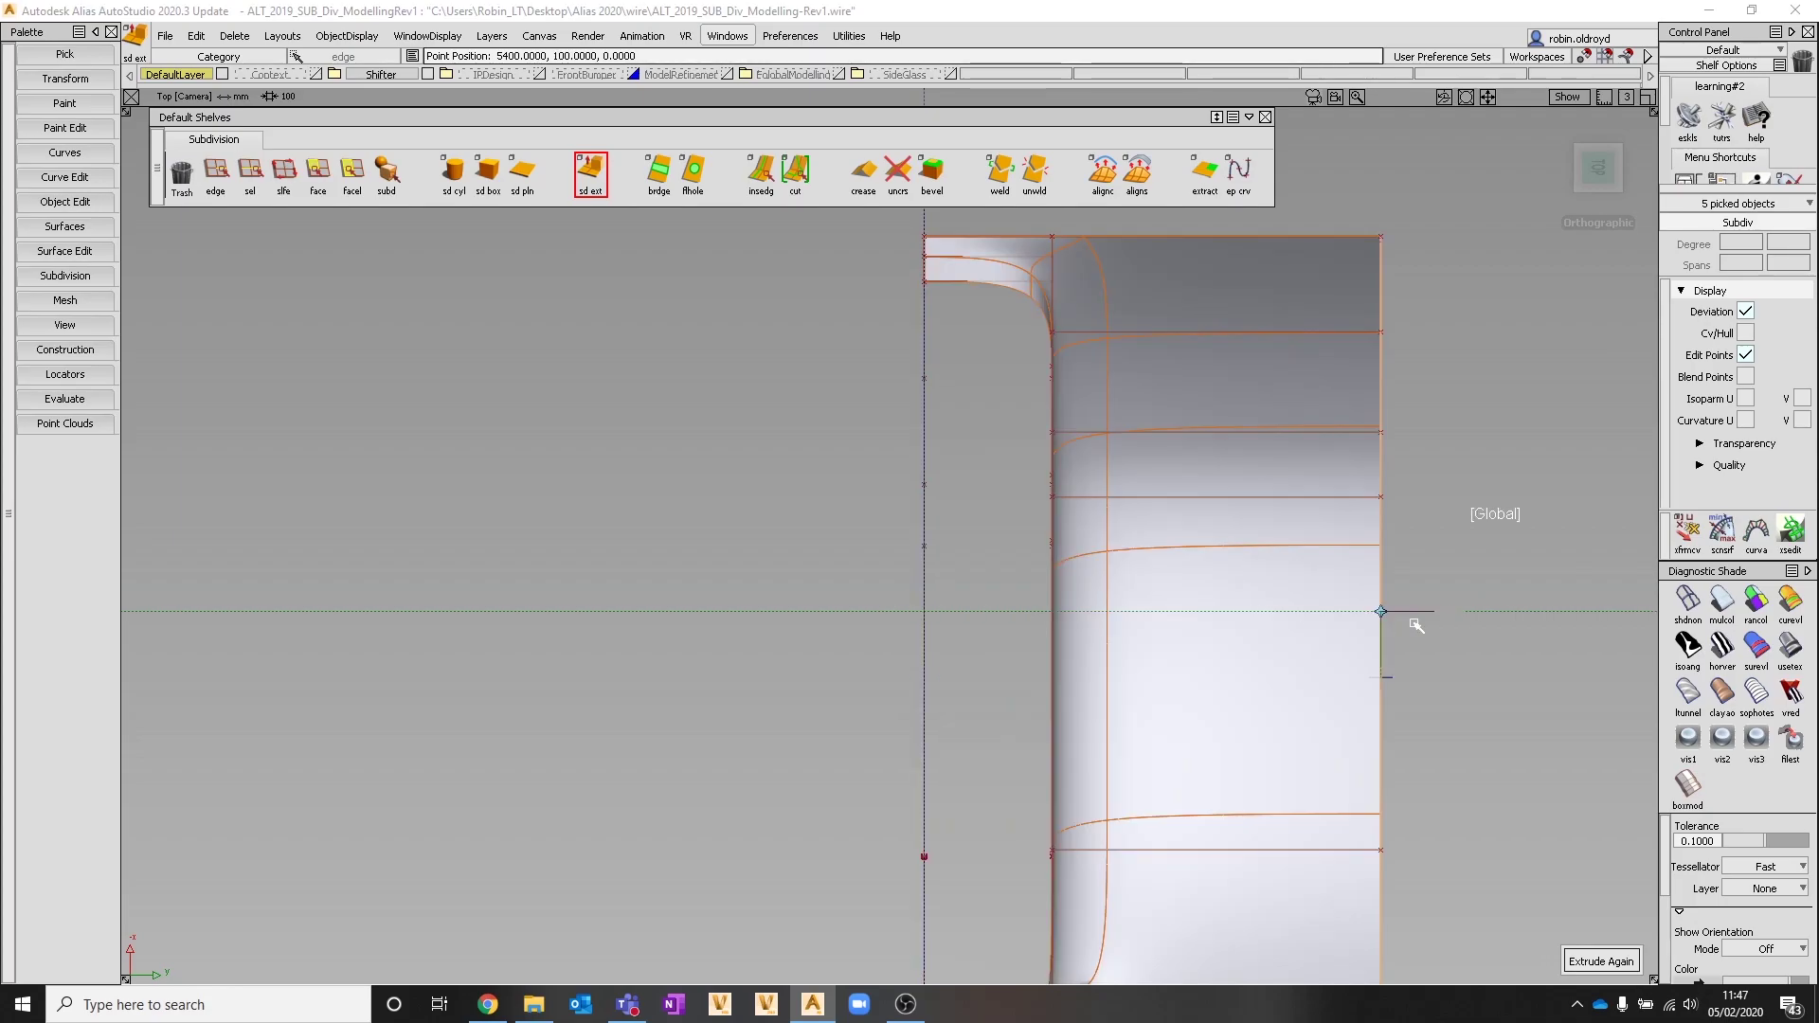
pyautogui.moveTo(1416, 625); pyautogui.dragTo(1139, 611)
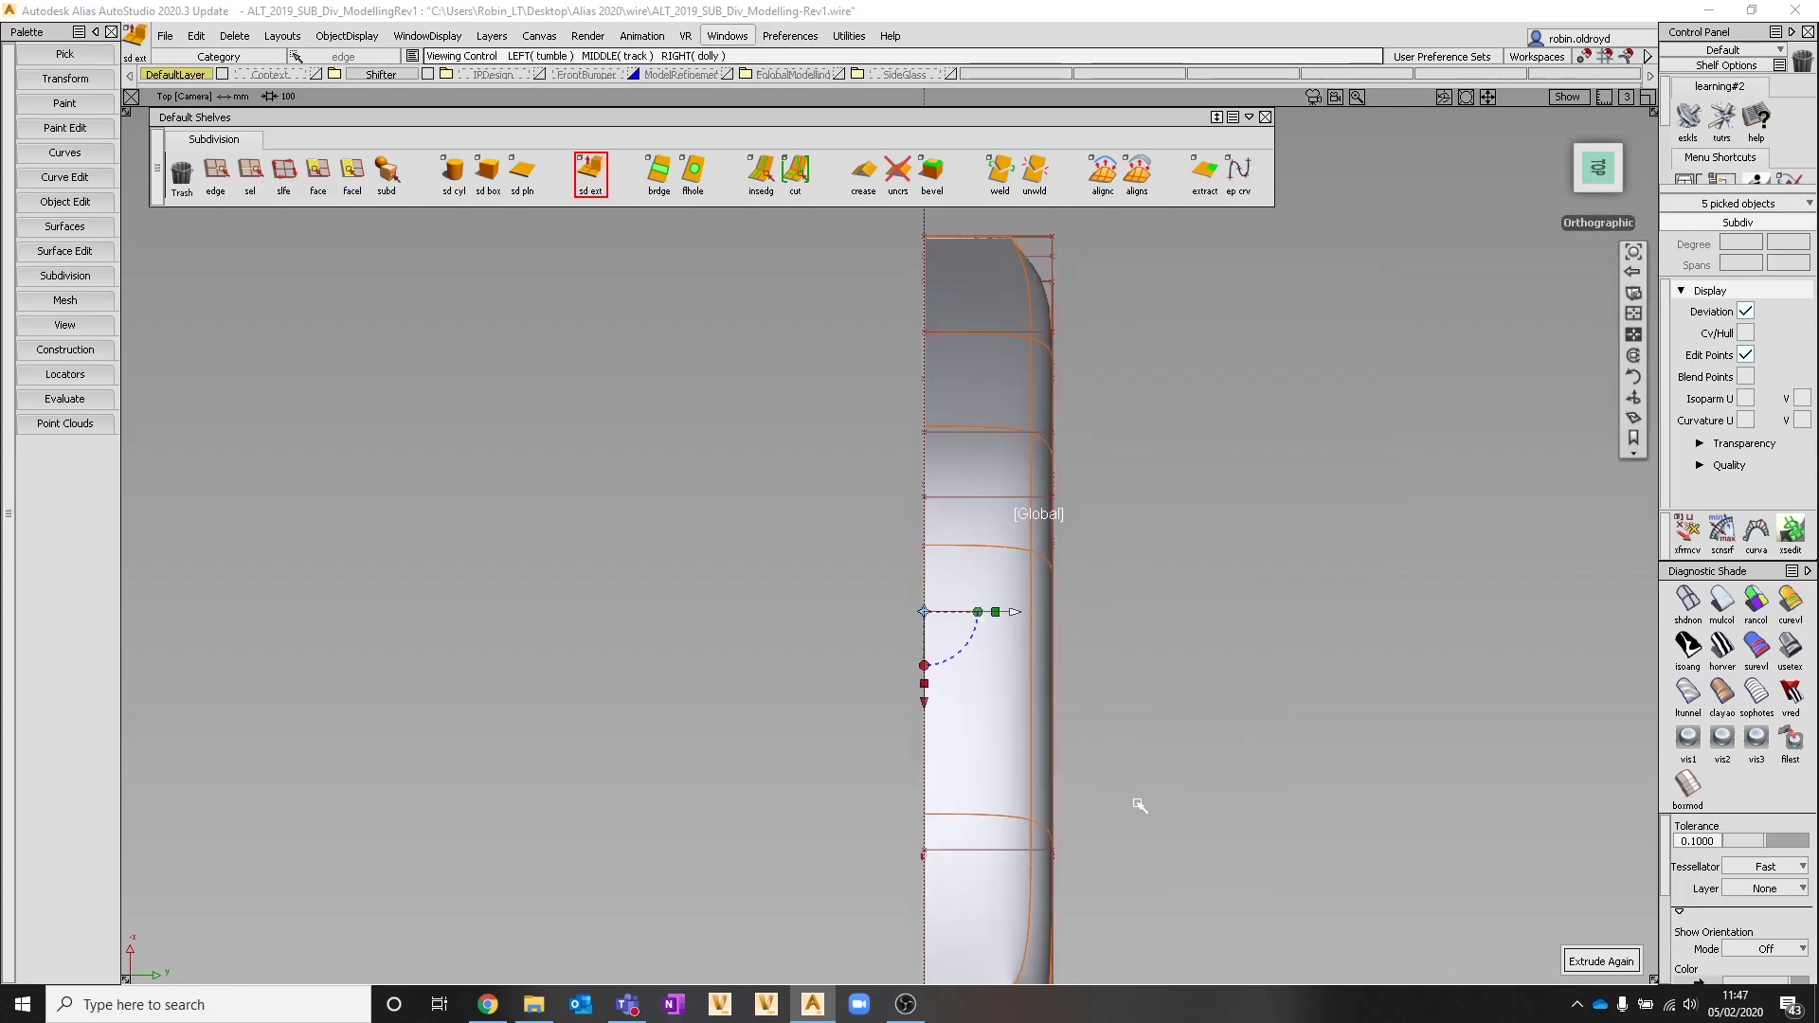
pyautogui.keyDown('alt'); pyautogui.keyDown('shift'); pyautogui.moveTo(1137, 805); pyautogui.dragTo(544, 568); pyautogui.keyUp('shift'); pyautogui.keyUp('alt')
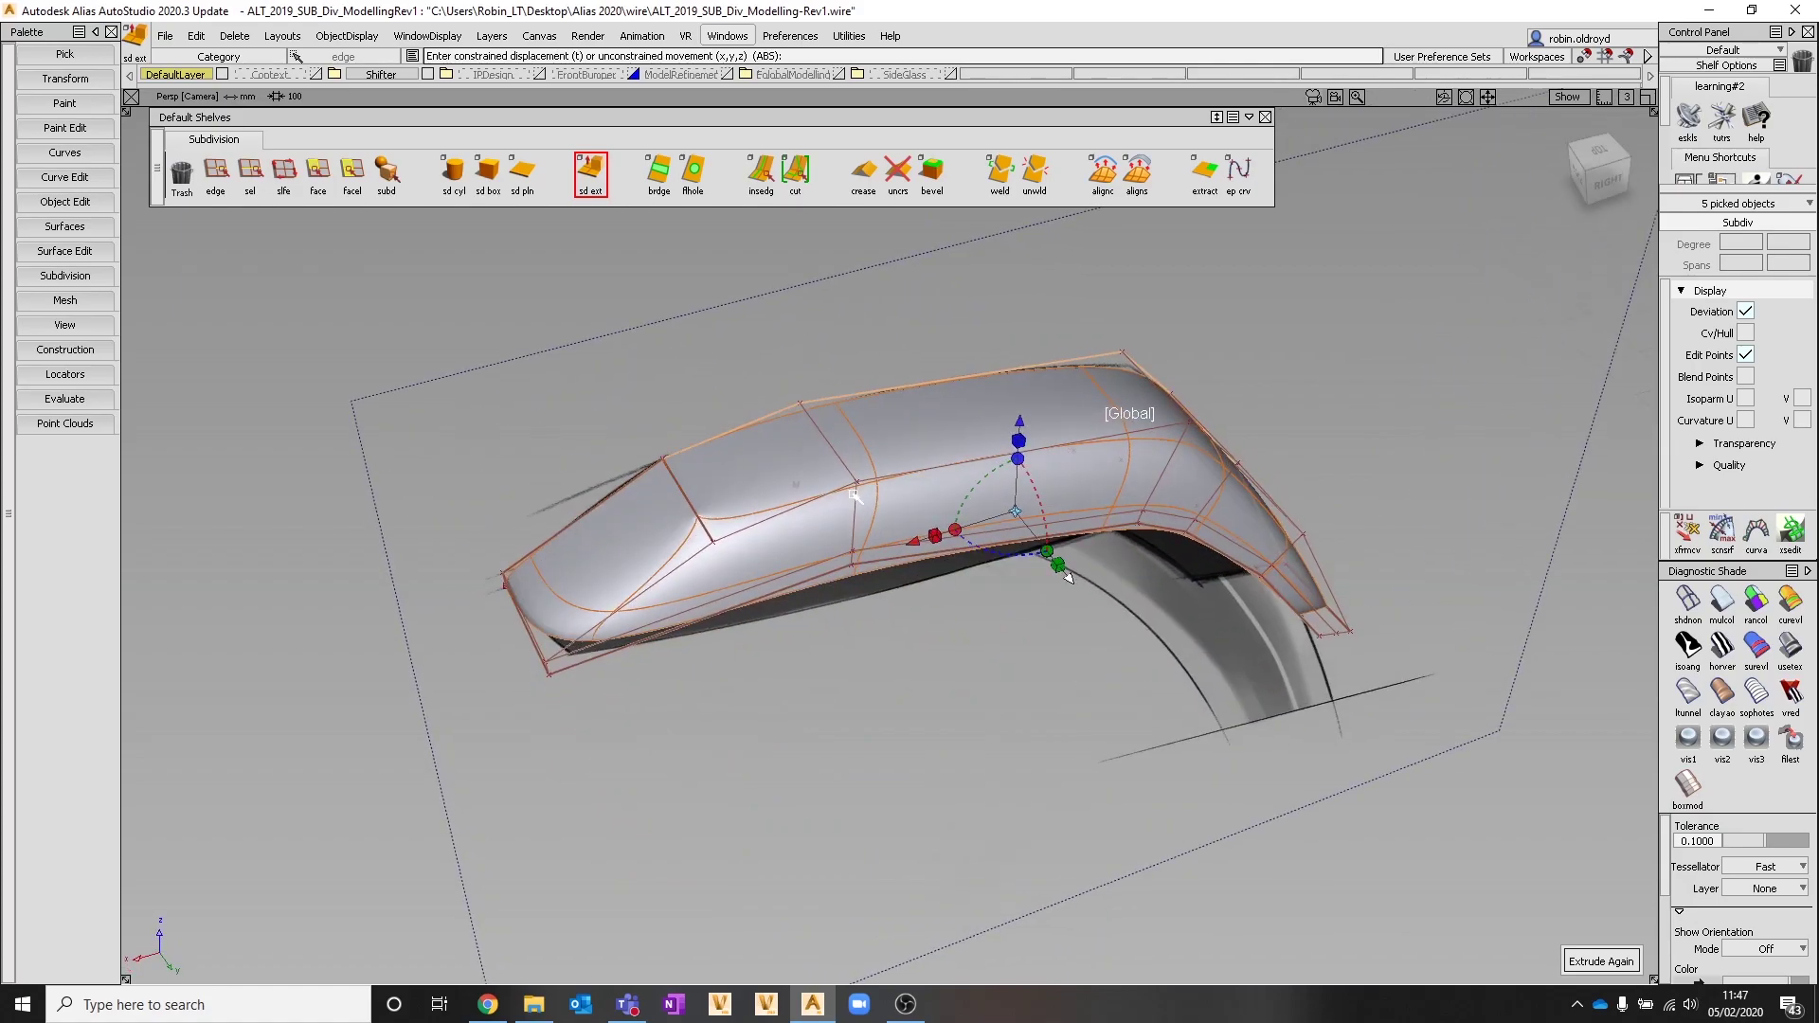
pyautogui.keyDown('ctrl'); pyautogui.keyDown('shift'); pyautogui.moveTo(873, 614); pyautogui.dragTo(871, 457); pyautogui.keyUp('shift'); pyautogui.keyUp('ctrl')
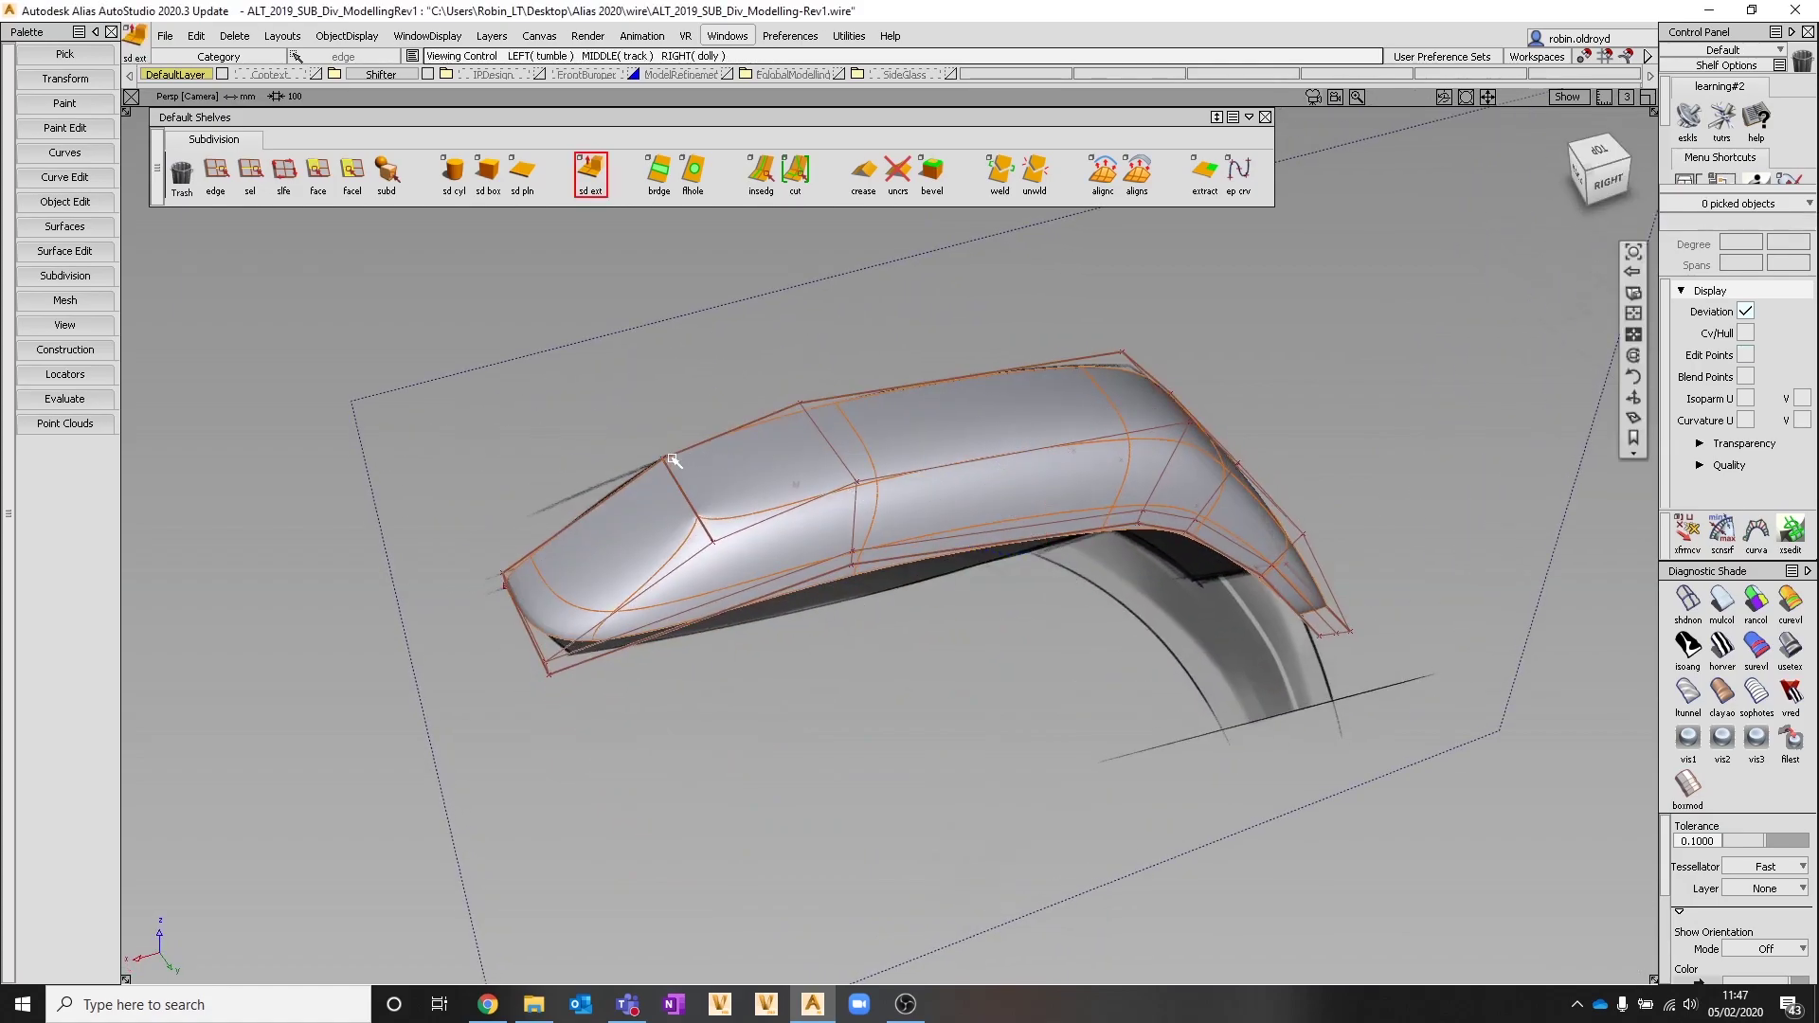
# Slide the two coincident CVs at the centreline near the tapered end apart along the hull to open a gap between the surfaces
pyautogui.keyDown('alt'); pyautogui.keyDown('shift'); pyautogui.moveTo(670, 458); pyautogui.dragTo(725, 517, button='right'); pyautogui.keyUp('shift'); pyautogui.keyUp('alt')
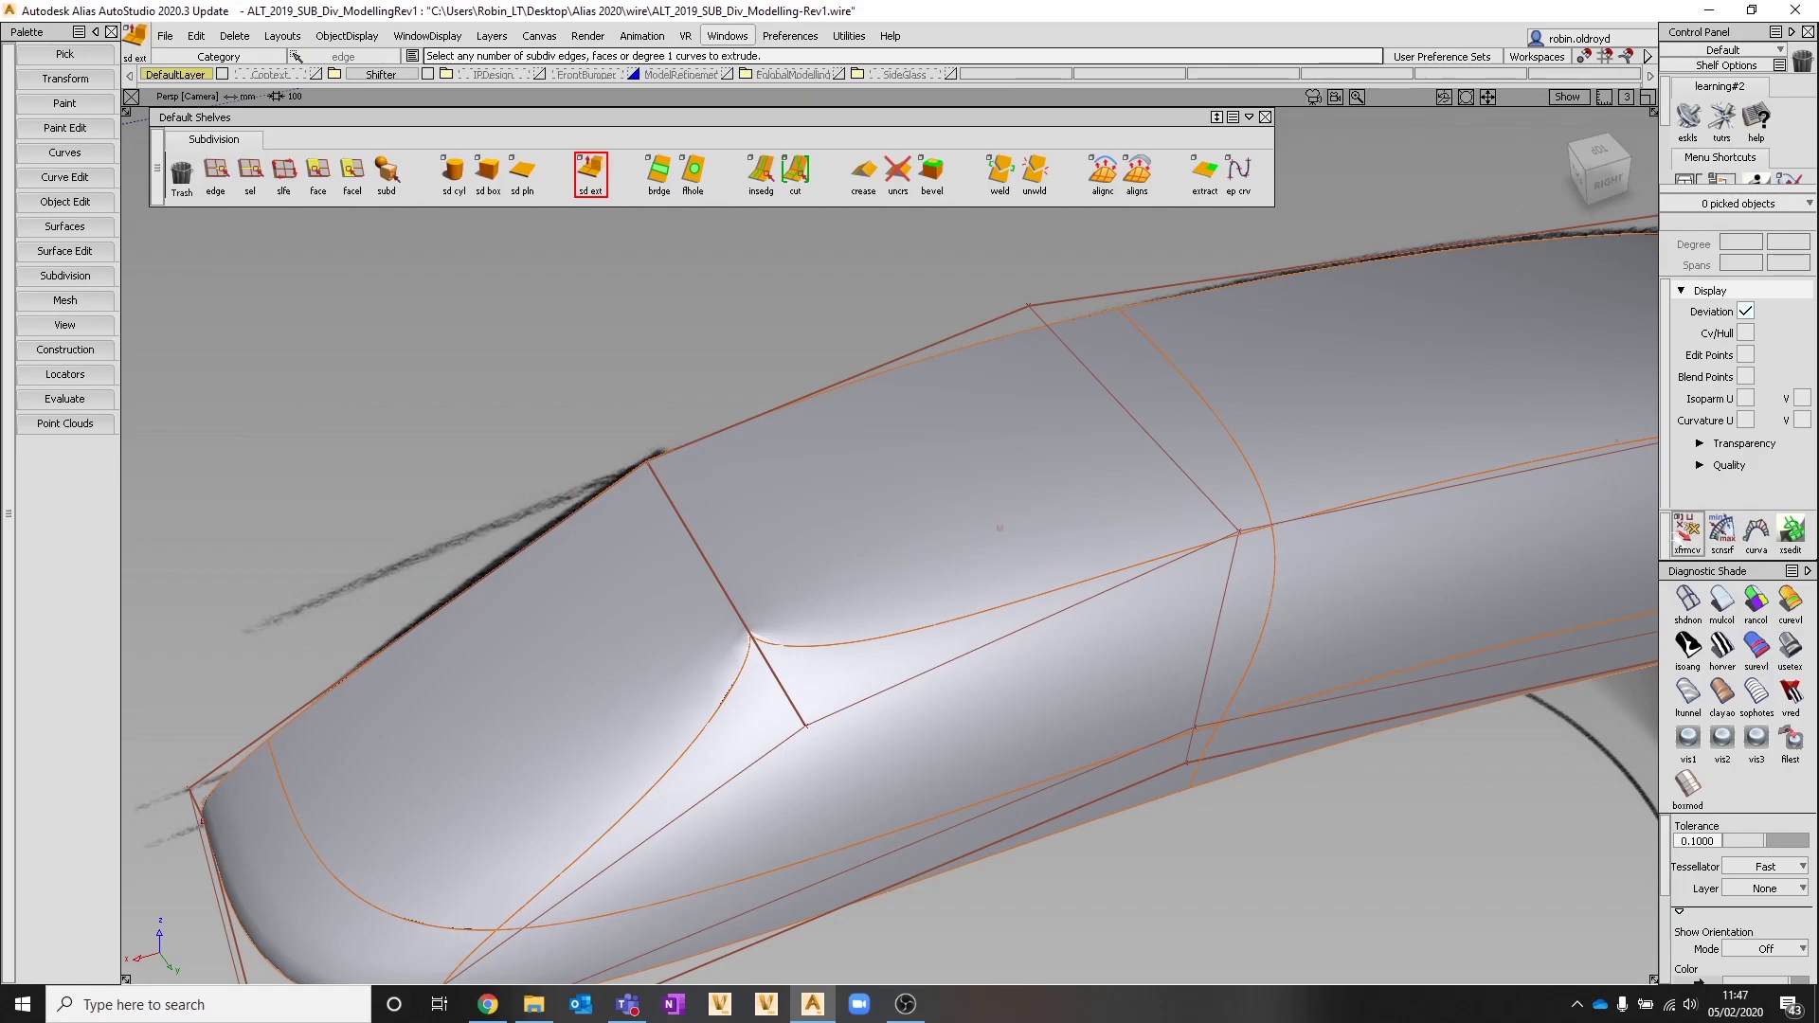
pyautogui.click(648, 461)
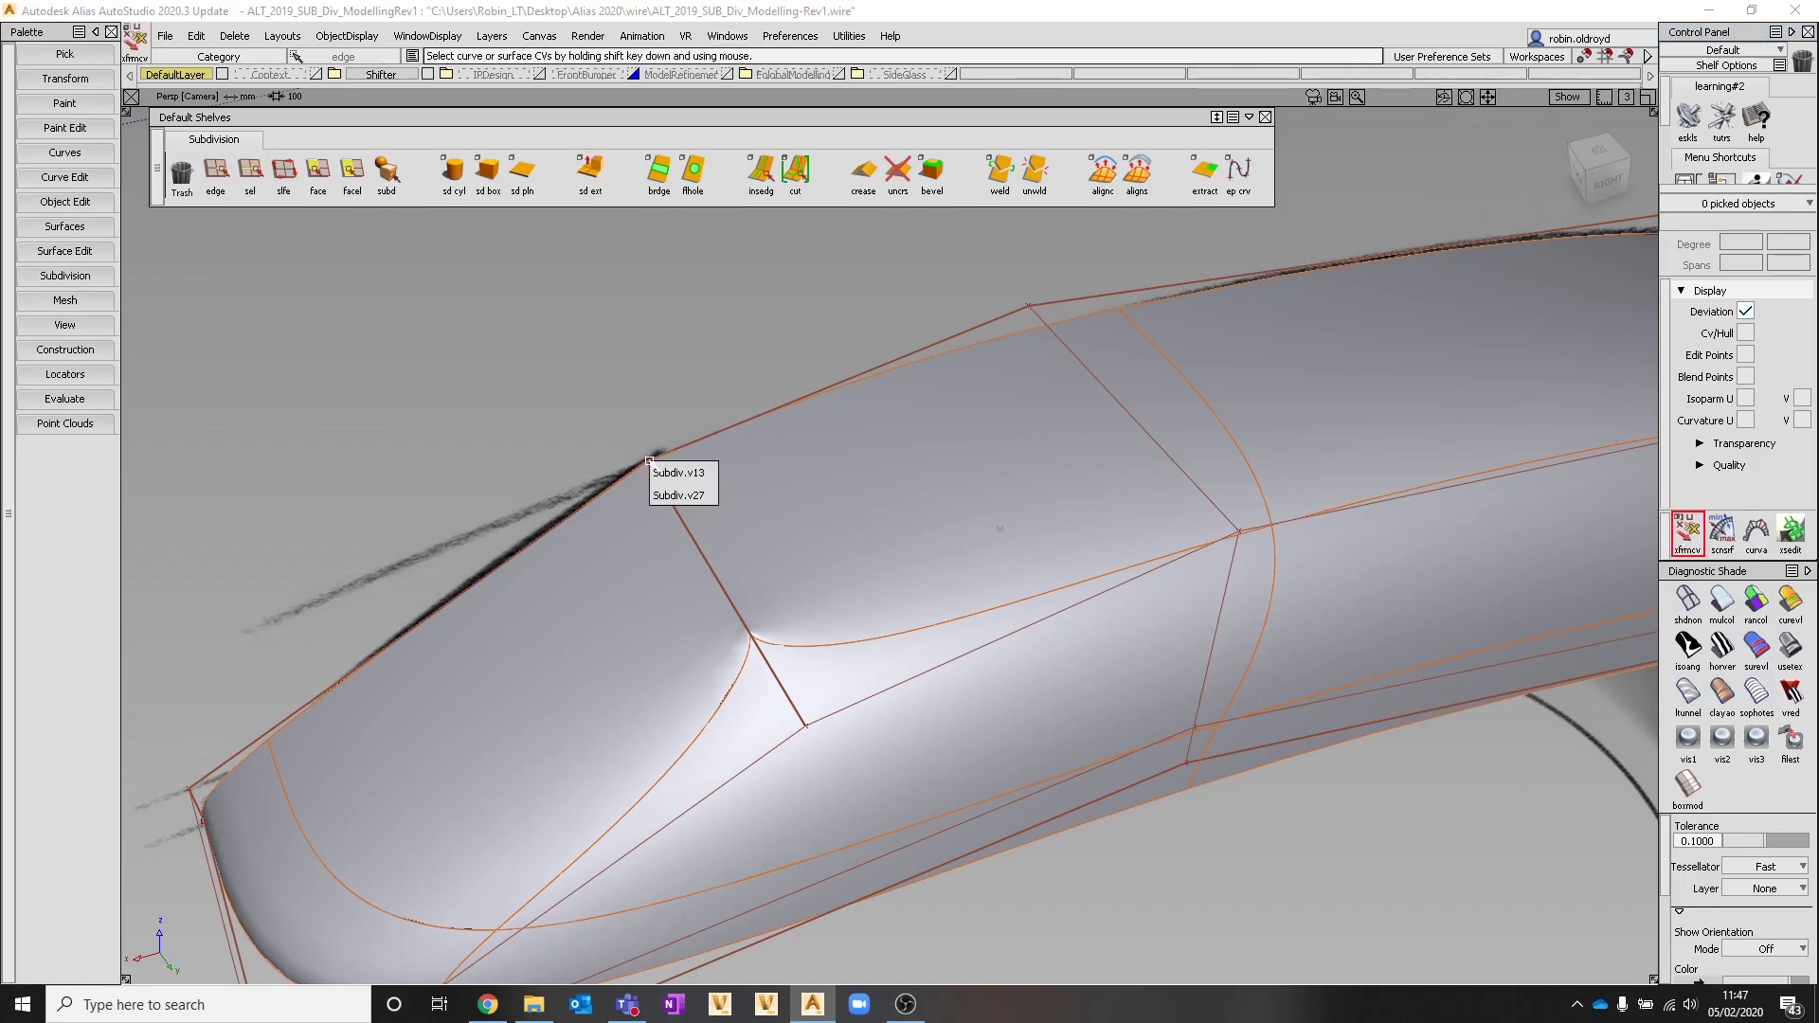
pyautogui.click(651, 460)
pyautogui.click(648, 462)
pyautogui.moveTo(666, 447); pyautogui.dragTo(591, 490)
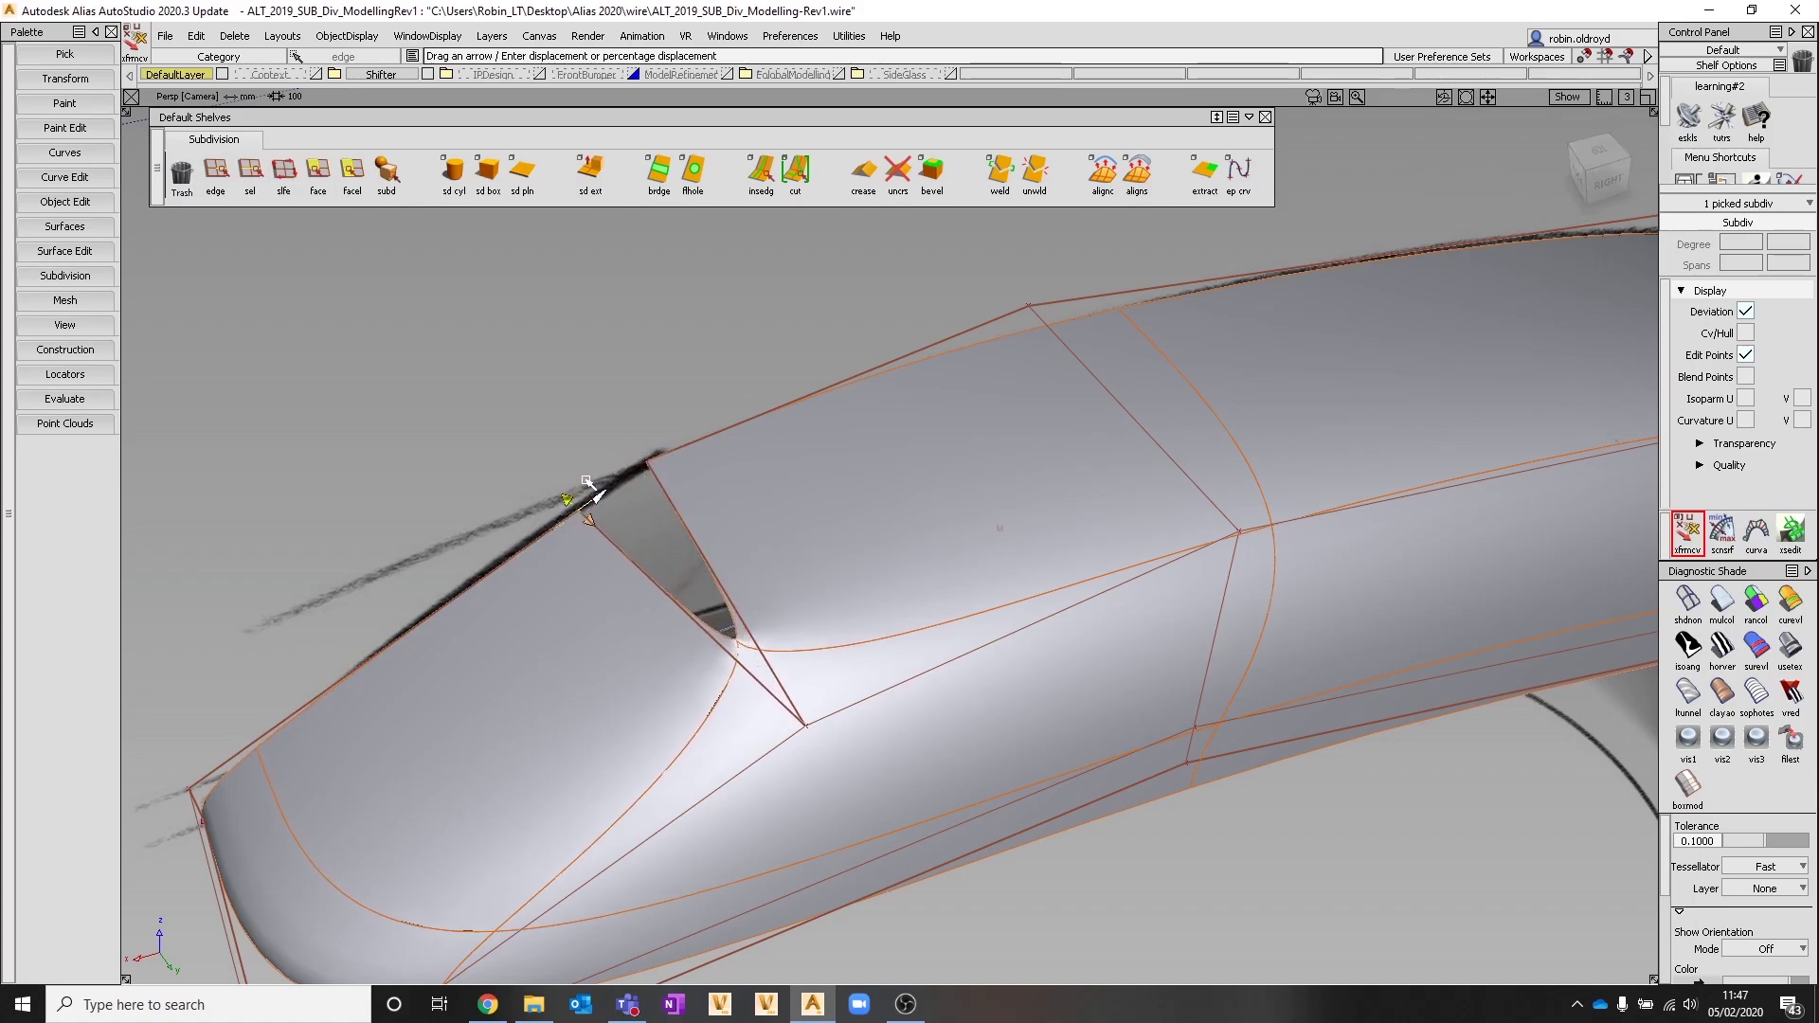
pyautogui.click(650, 465)
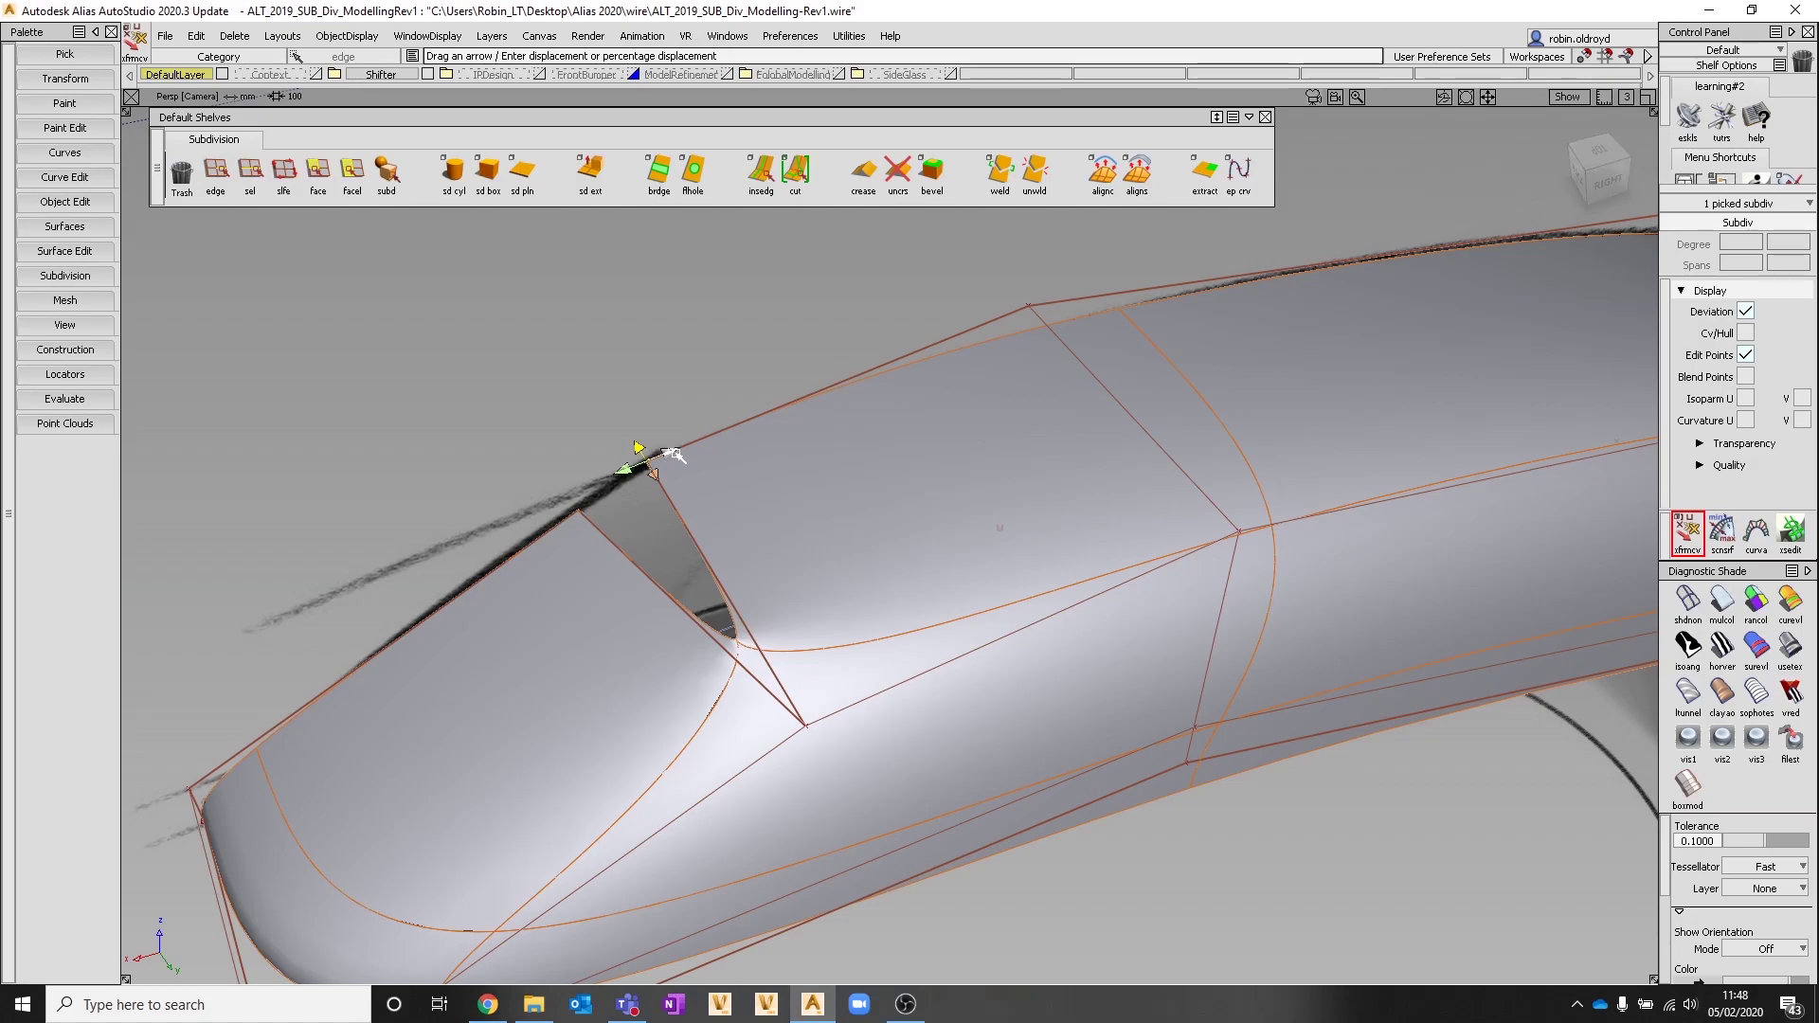
pyautogui.moveTo(643, 459); pyautogui.dragTo(730, 443)
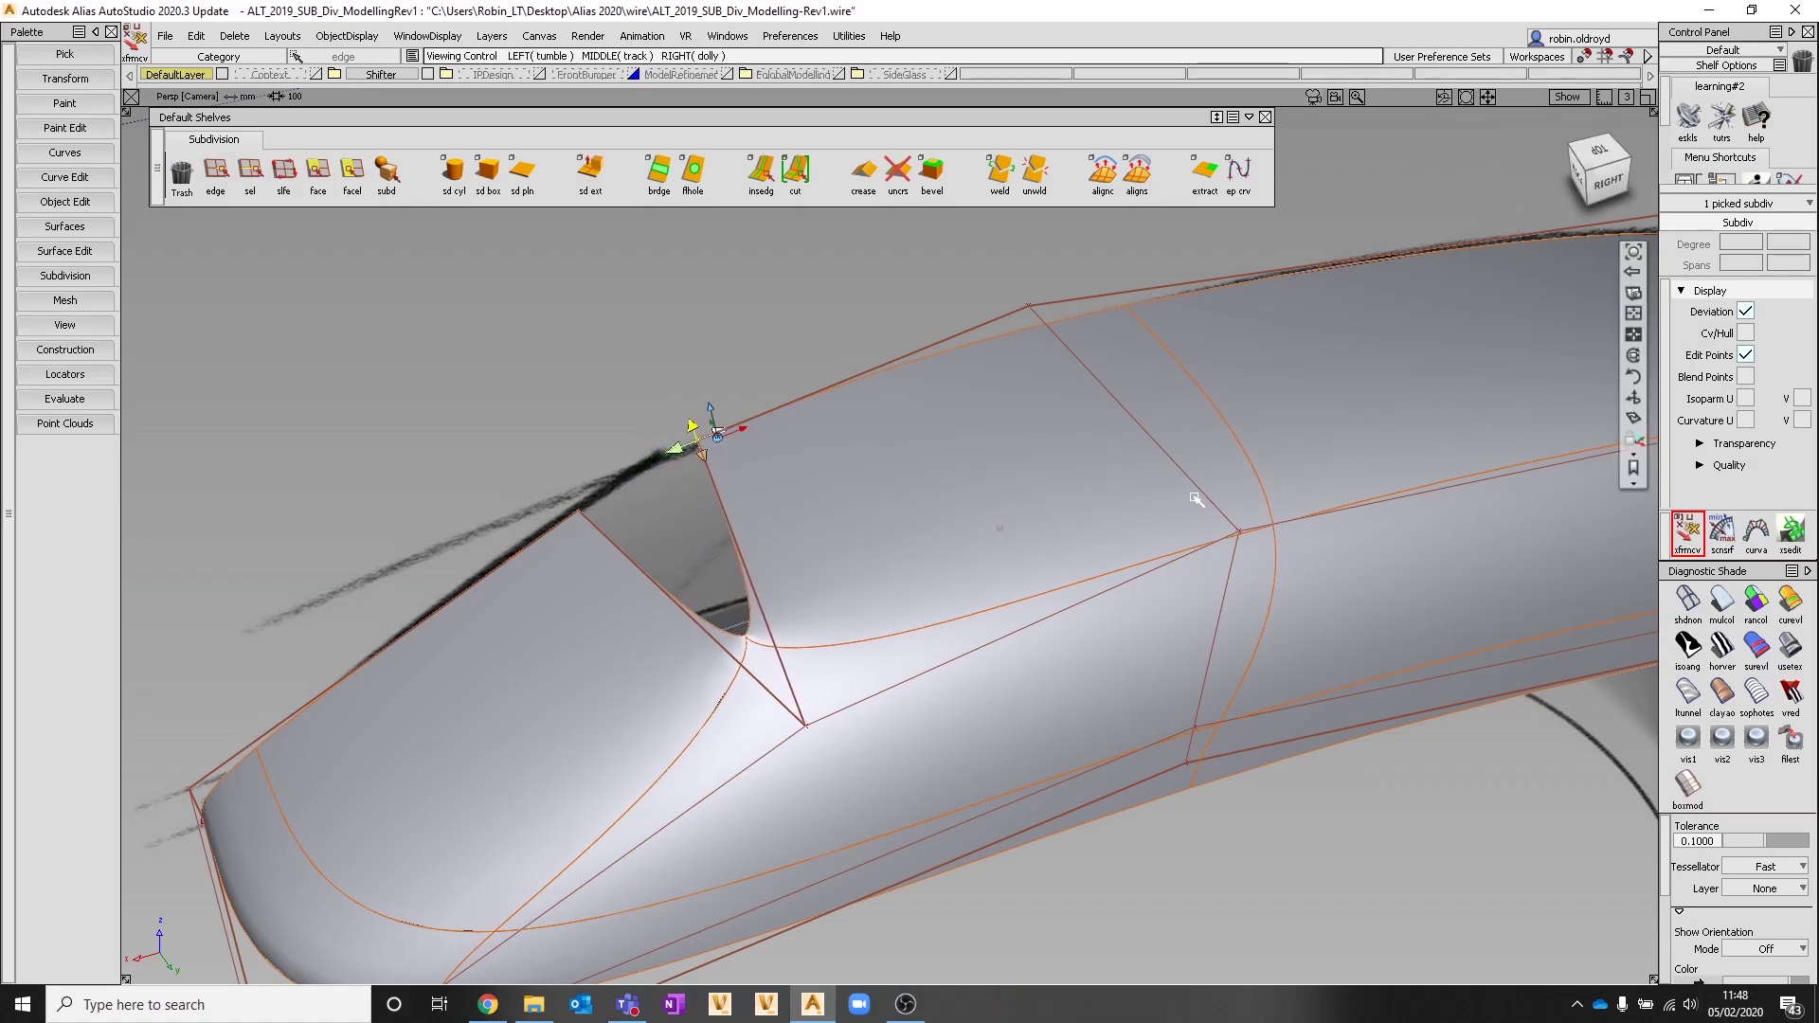
# Pick the upper surface's CV at the overlapping lower-end centreline corner and slide it up along the hull to open a gap
pyautogui.keyDown('alt'); pyautogui.keyDown('shift'); pyautogui.moveTo(1197, 500); pyautogui.dragTo(293, 431, button='middle'); pyautogui.keyUp('shift'); pyautogui.keyUp('alt')
pyautogui.keyDown('alt'); pyautogui.keyDown('shift'); pyautogui.moveTo(1532, 558); pyautogui.dragTo(622, 582); pyautogui.keyUp('shift'); pyautogui.keyUp('alt')
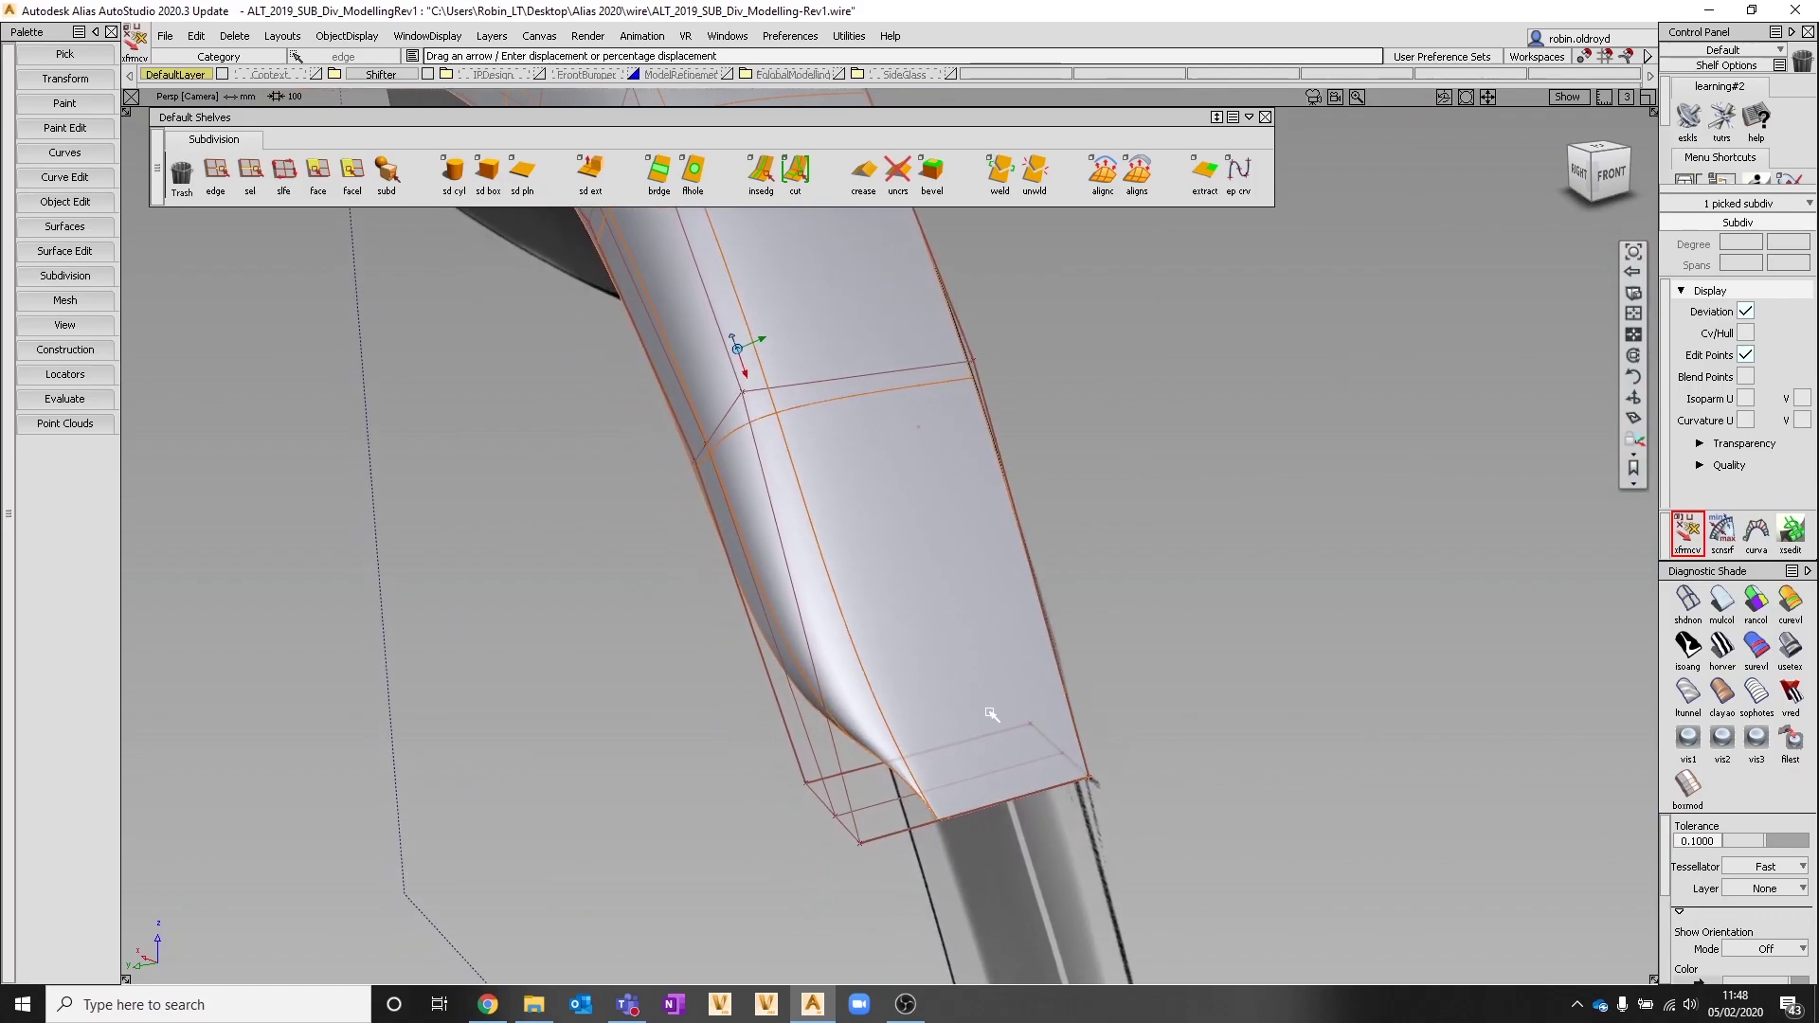
pyautogui.keyDown('alt'); pyautogui.keyDown('shift'); pyautogui.moveTo(1033, 744); pyautogui.dragTo(1051, 694); pyautogui.keyUp('shift'); pyautogui.keyUp('alt')
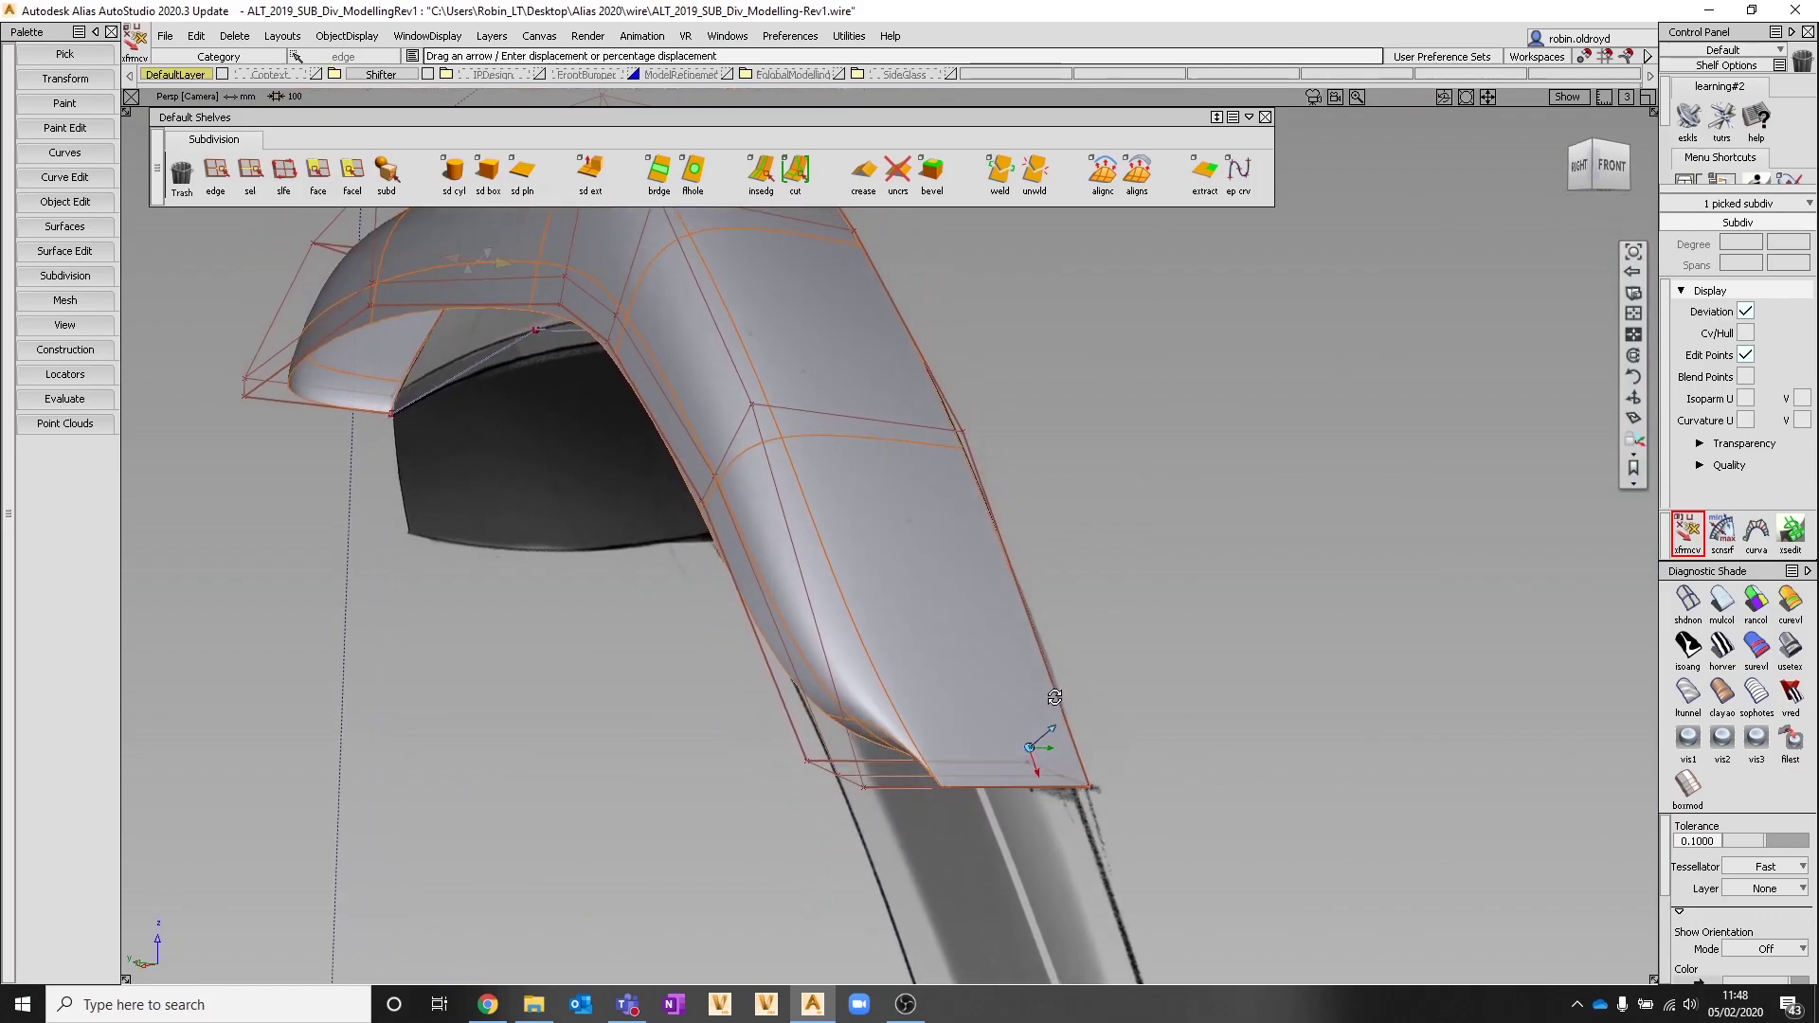
pyautogui.click(1088, 783)
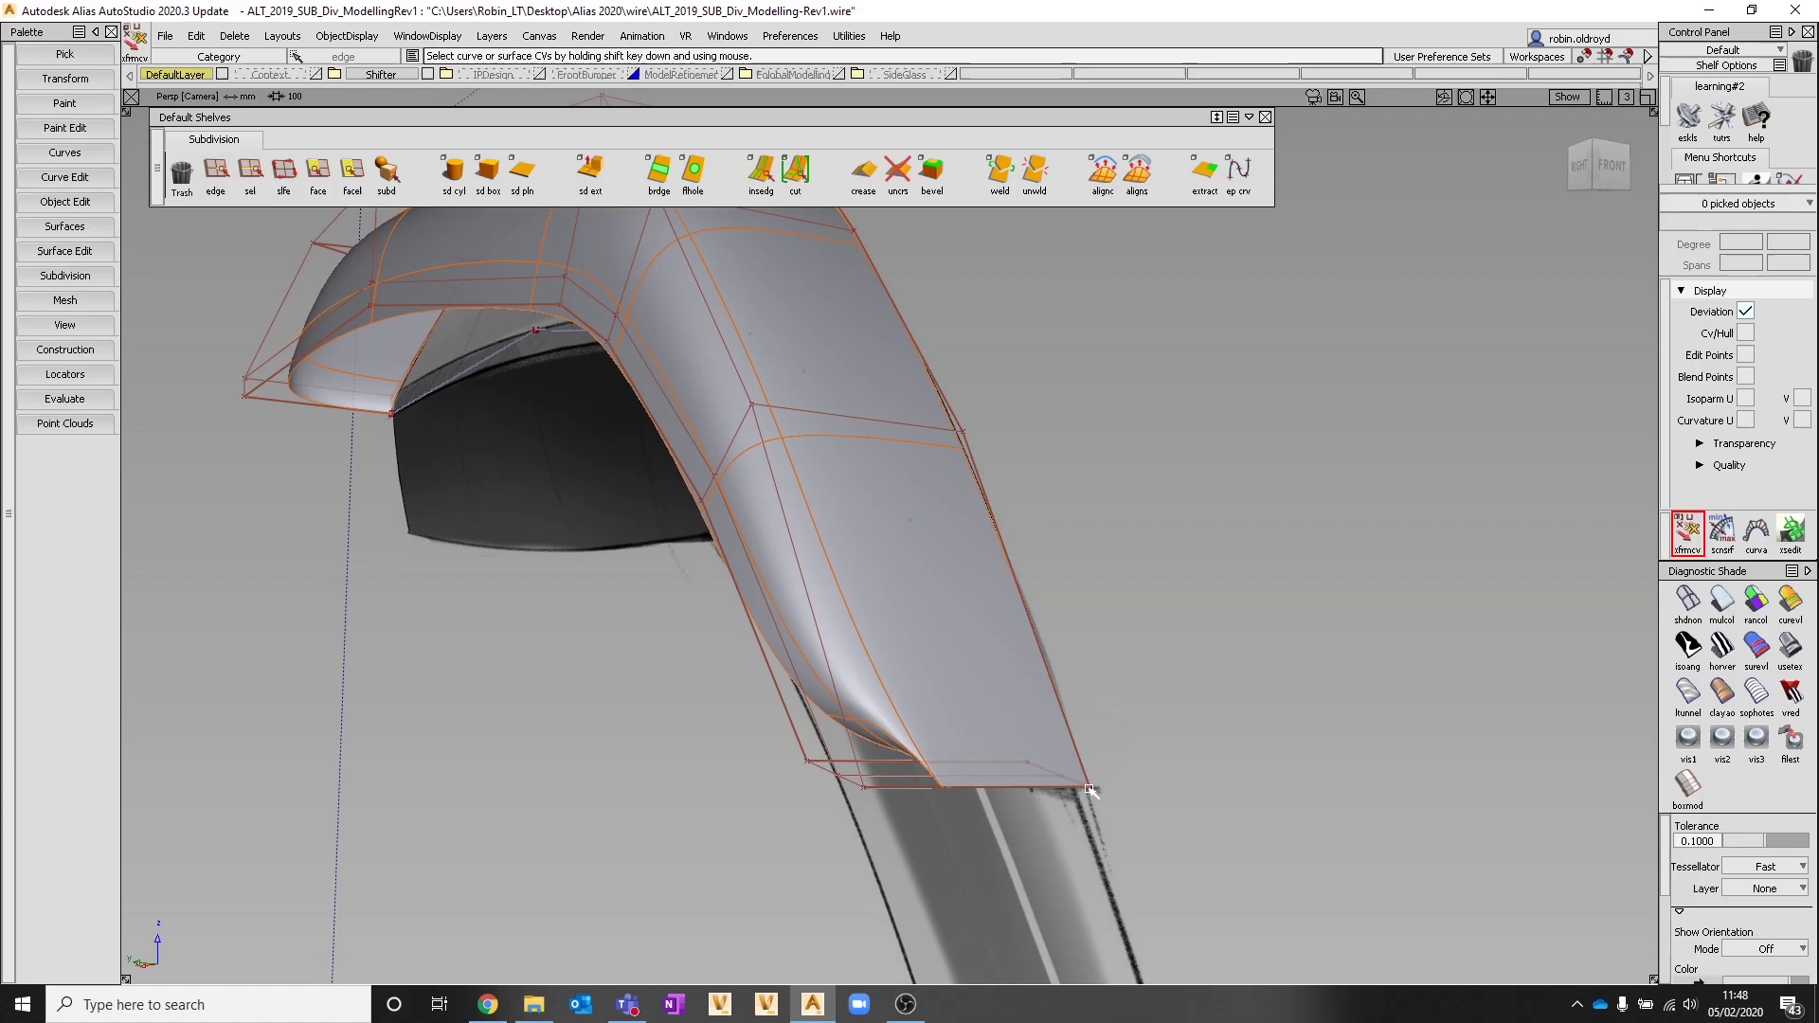
pyautogui.click(1091, 790)
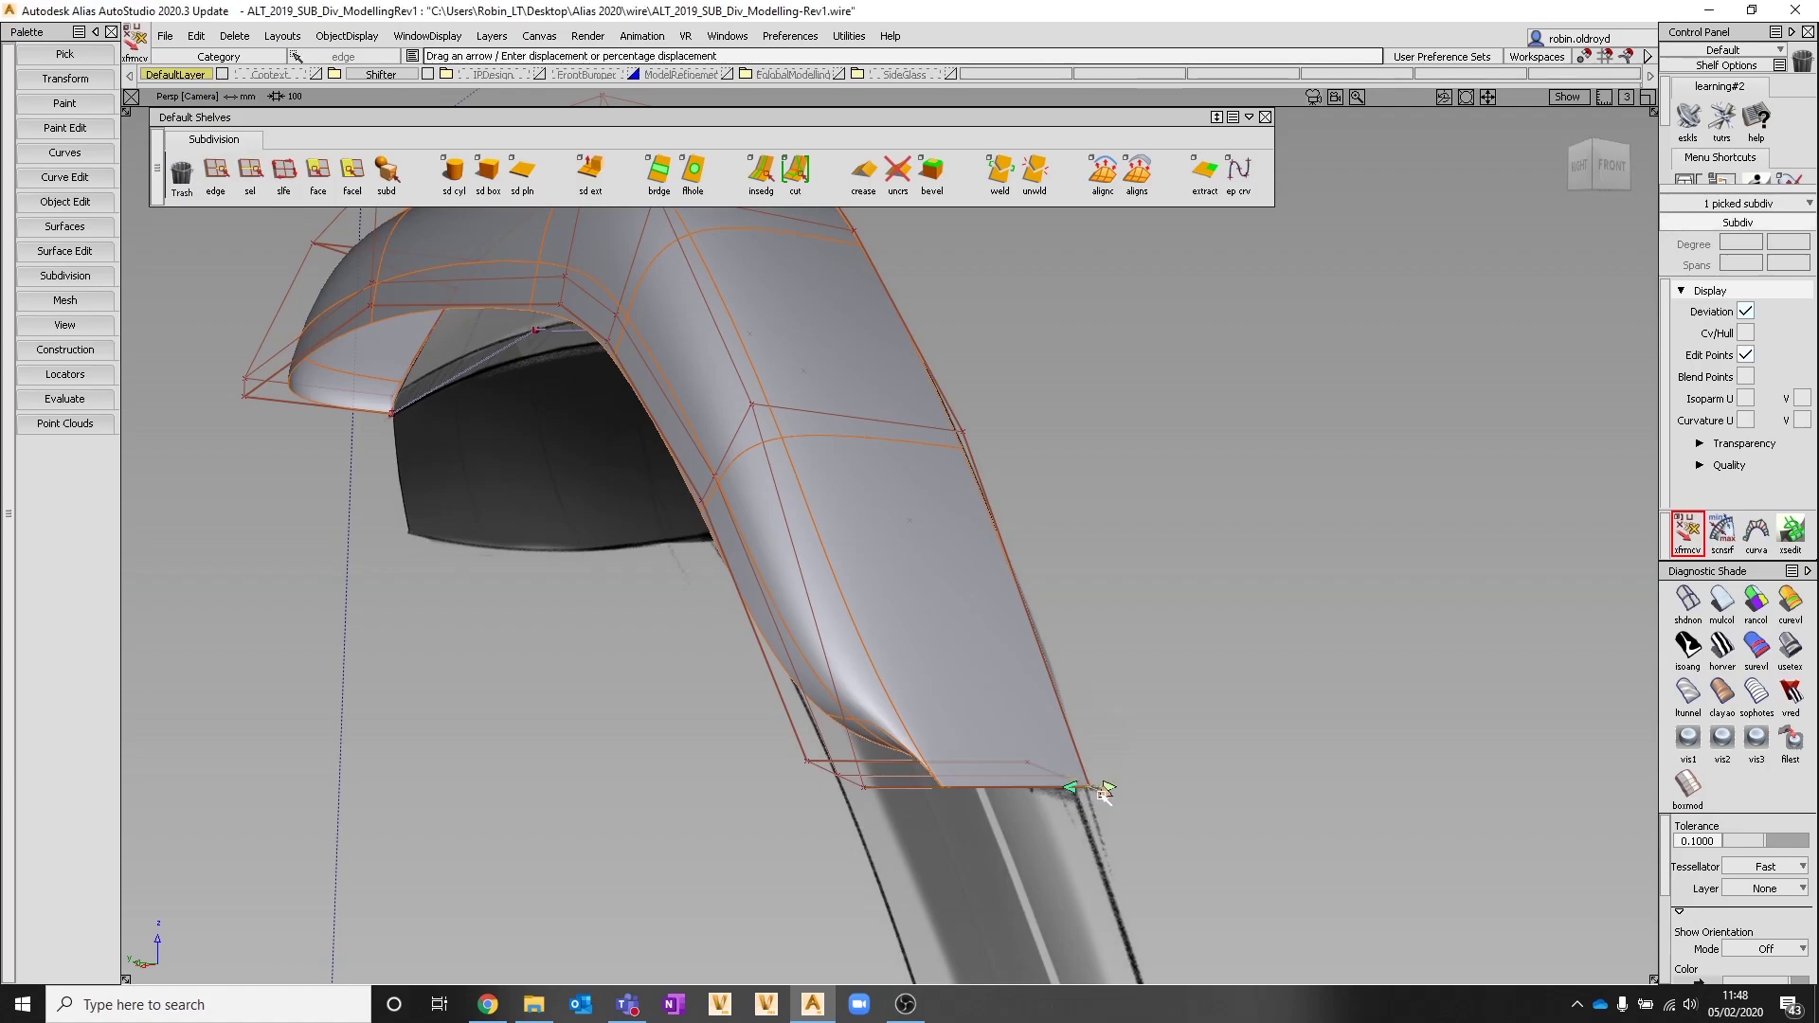
pyautogui.click(1089, 788)
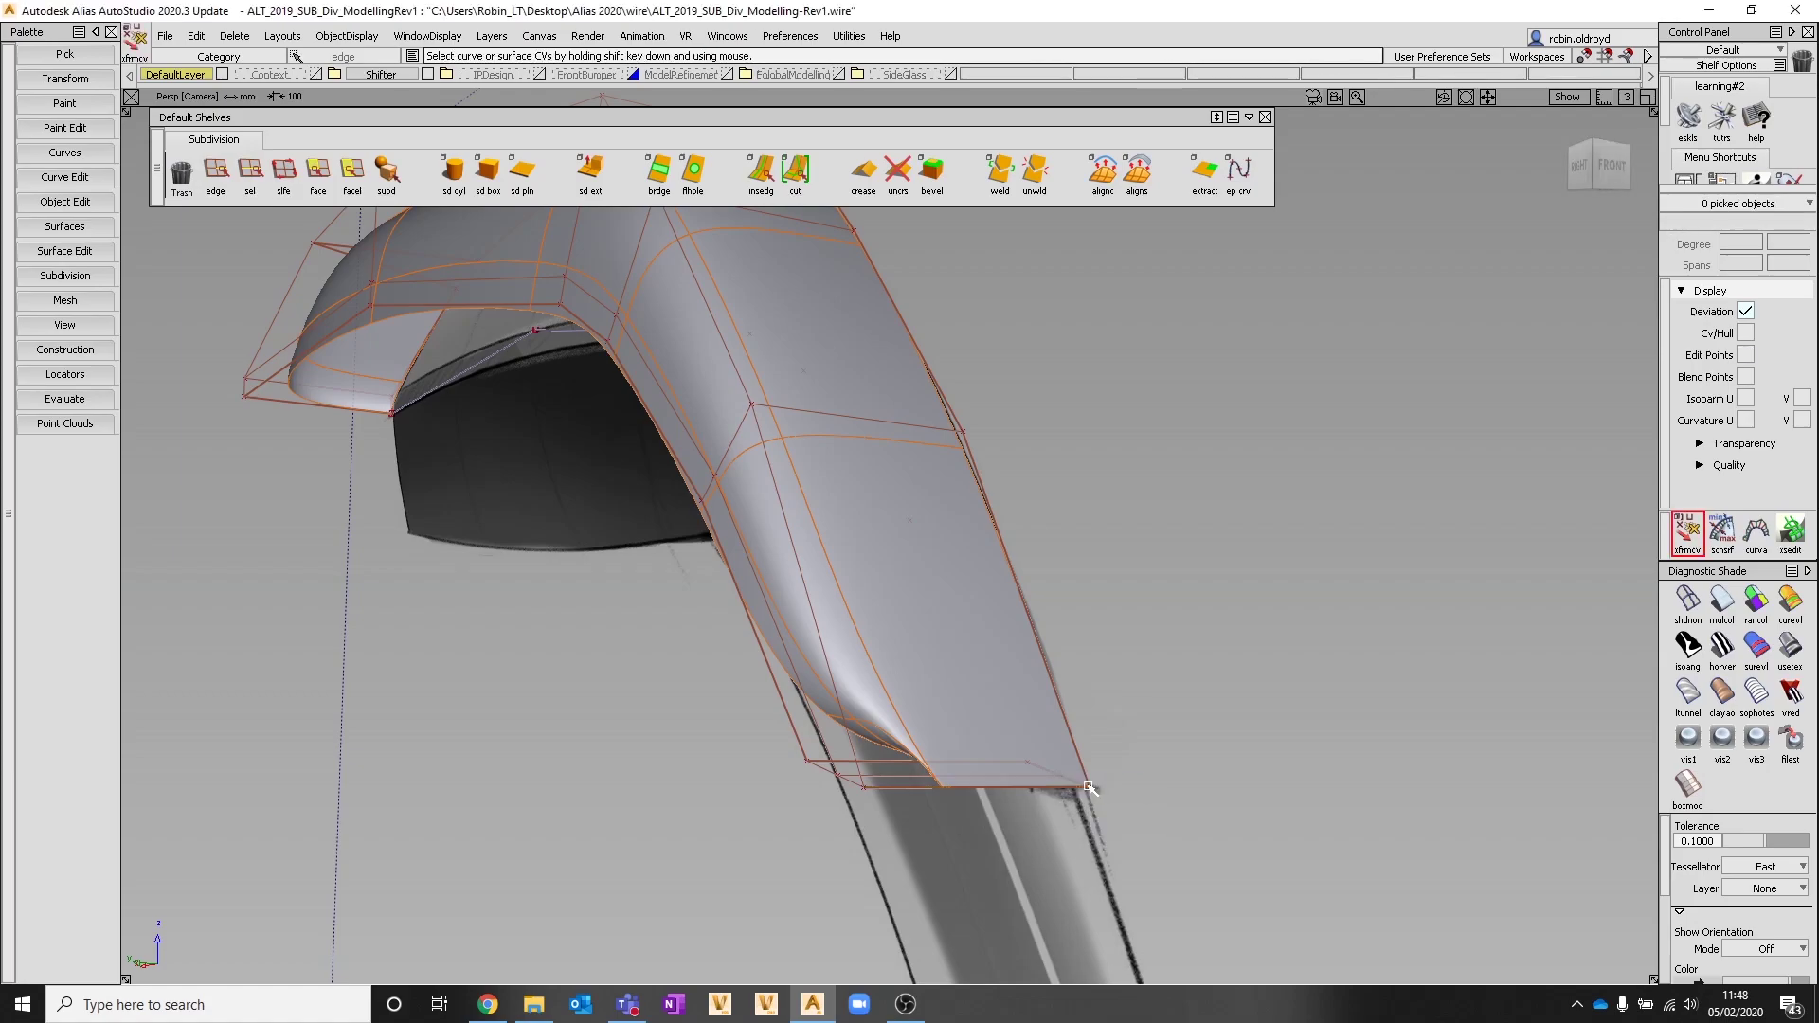
pyautogui.click(1091, 789)
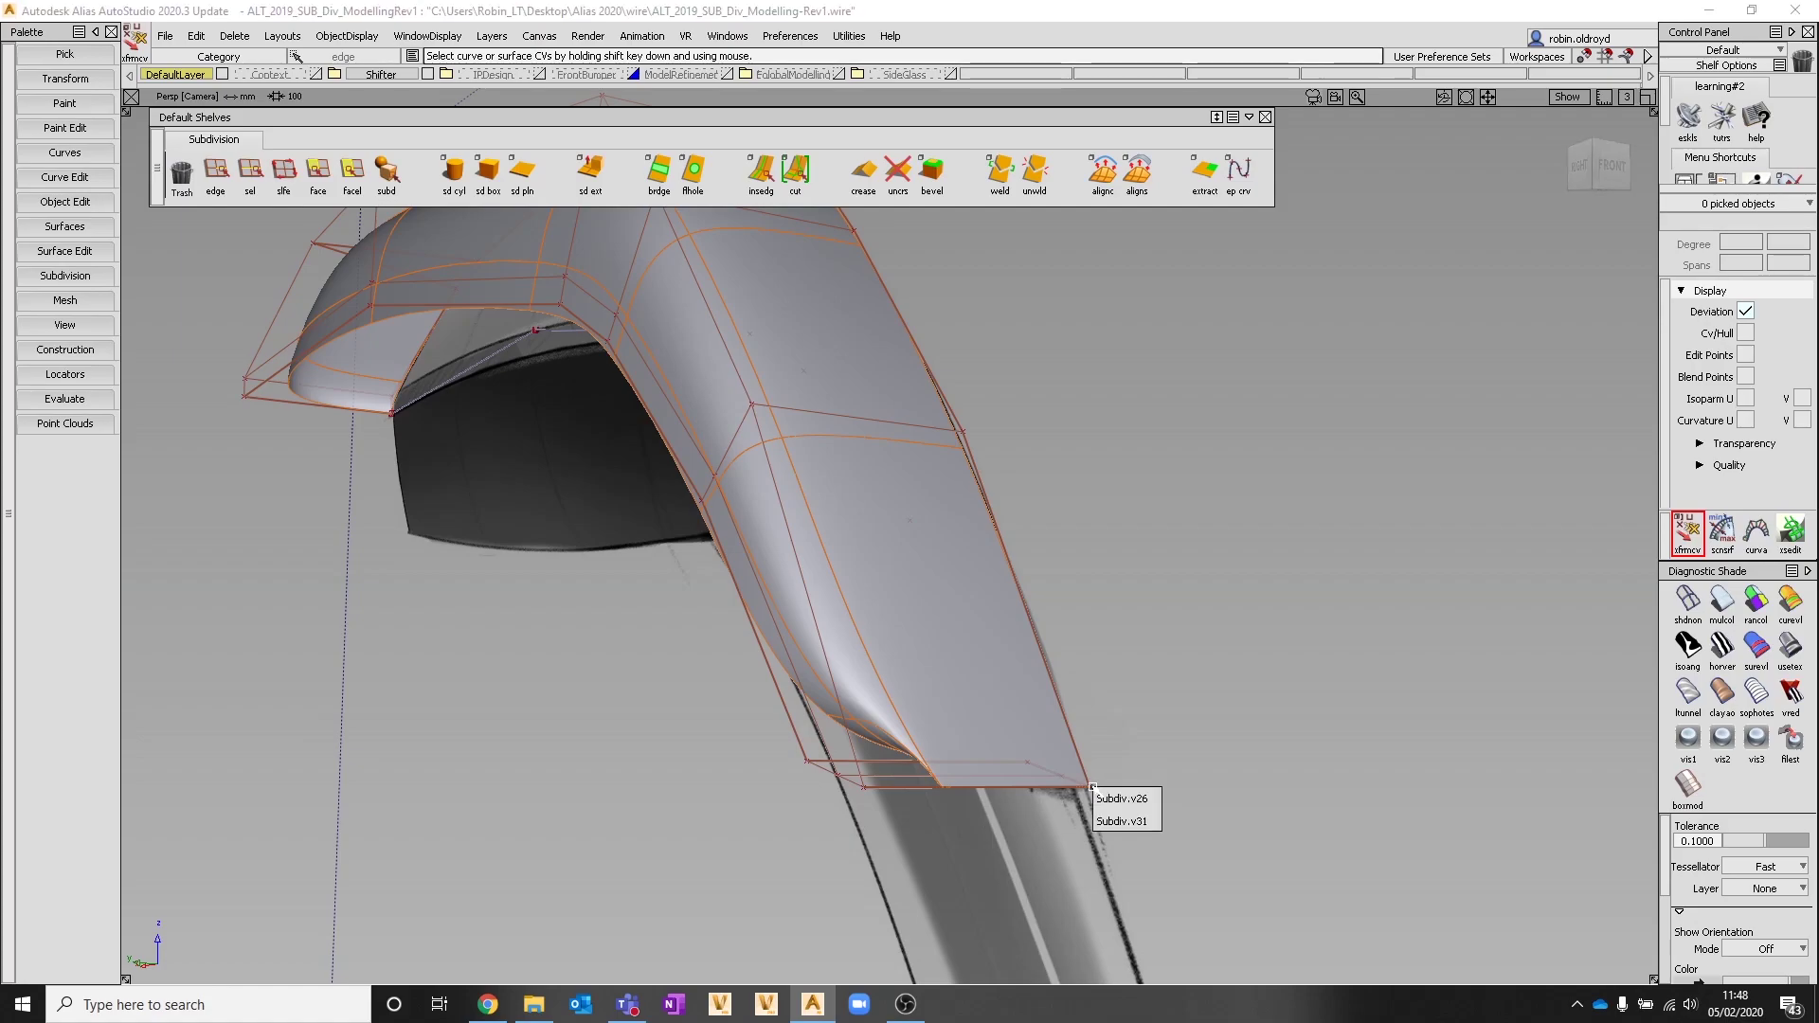
pyautogui.click(1092, 790)
pyautogui.click(1102, 804)
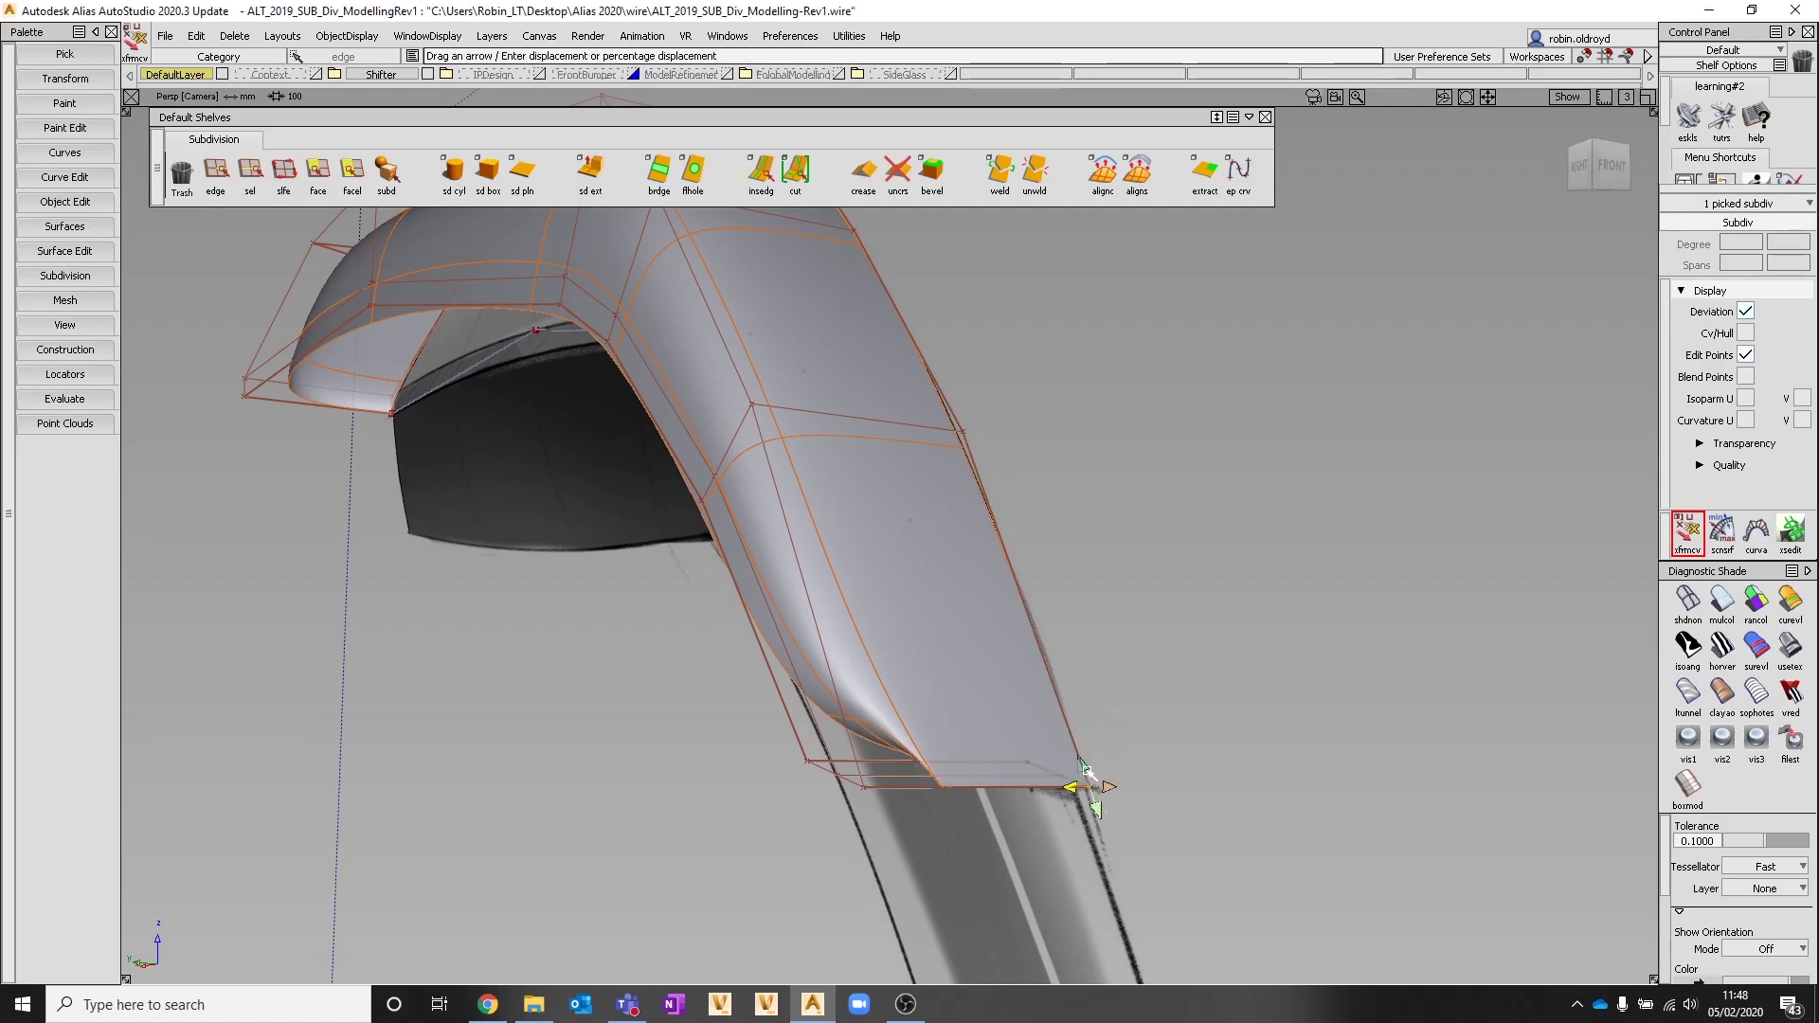
pyautogui.moveTo(1086, 769); pyautogui.dragTo(1062, 724)
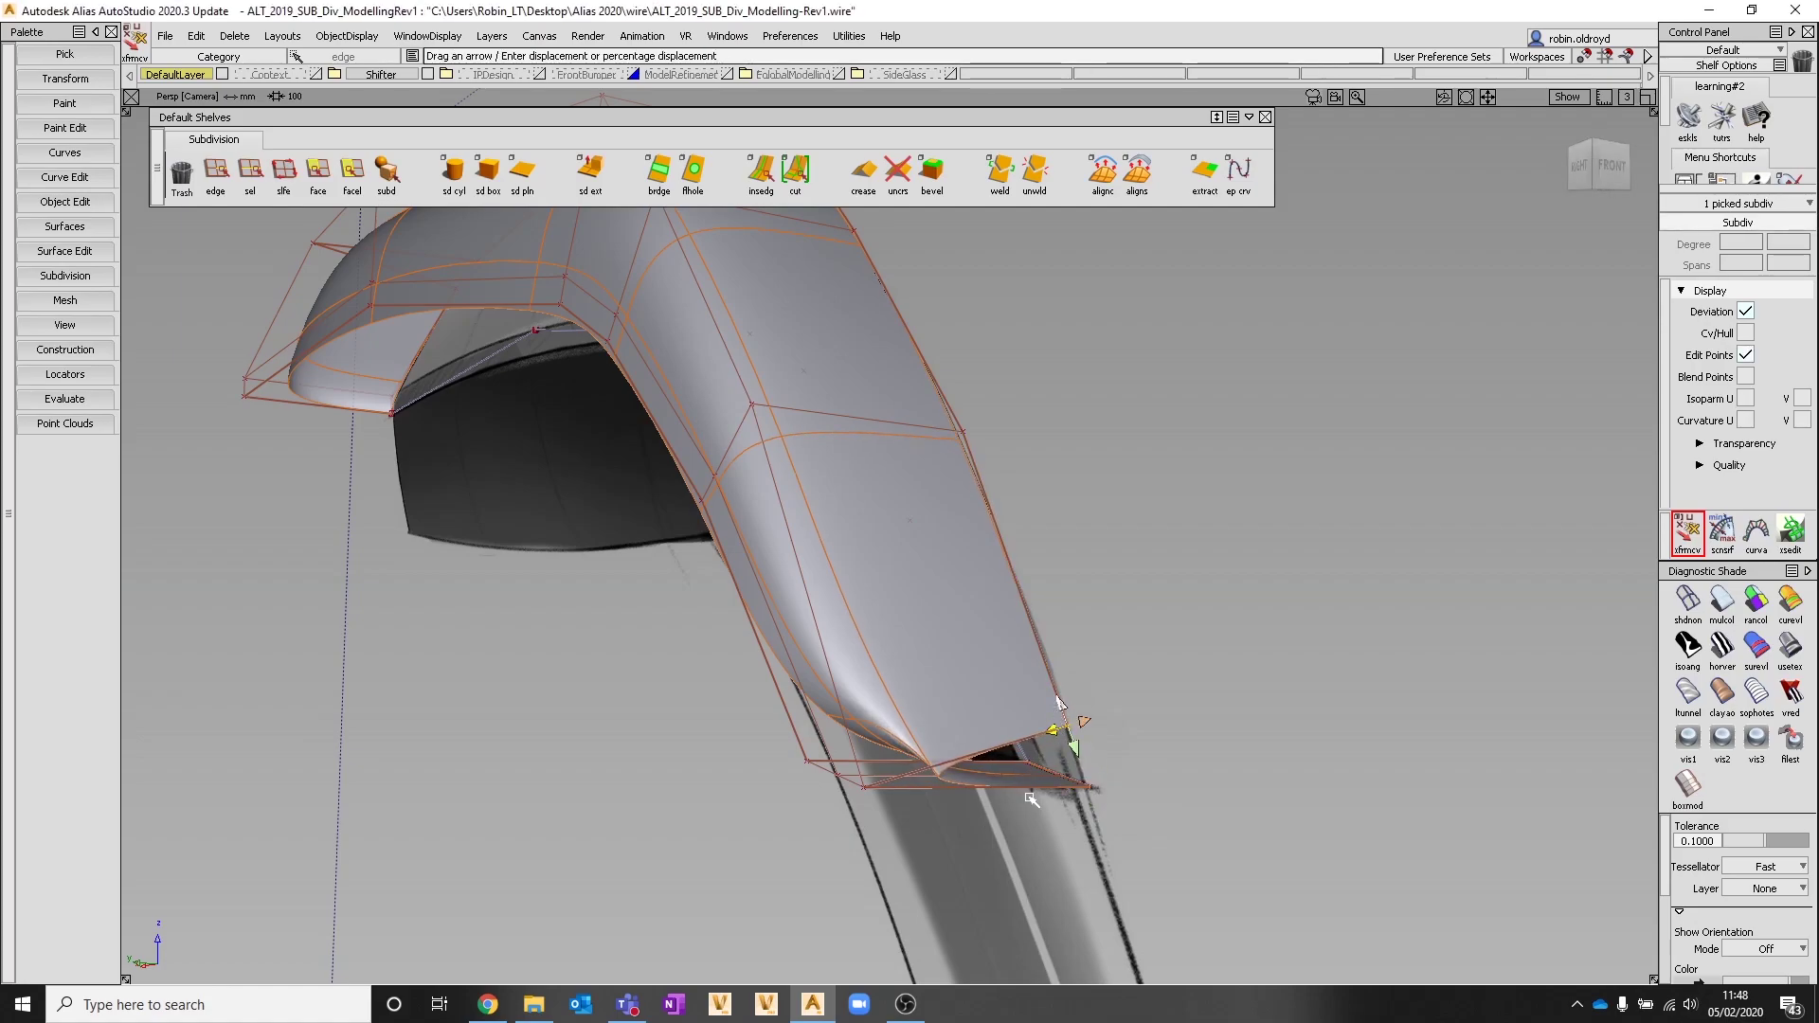
# Insert an edge loop lengthwise along the extruded top surface, closer to the centreline than to the side
pyautogui.keyDown('alt'); pyautogui.keyDown('shift'); pyautogui.moveTo(1031, 799); pyautogui.dragTo(1012, 479); pyautogui.keyUp('shift'); pyautogui.keyUp('alt')
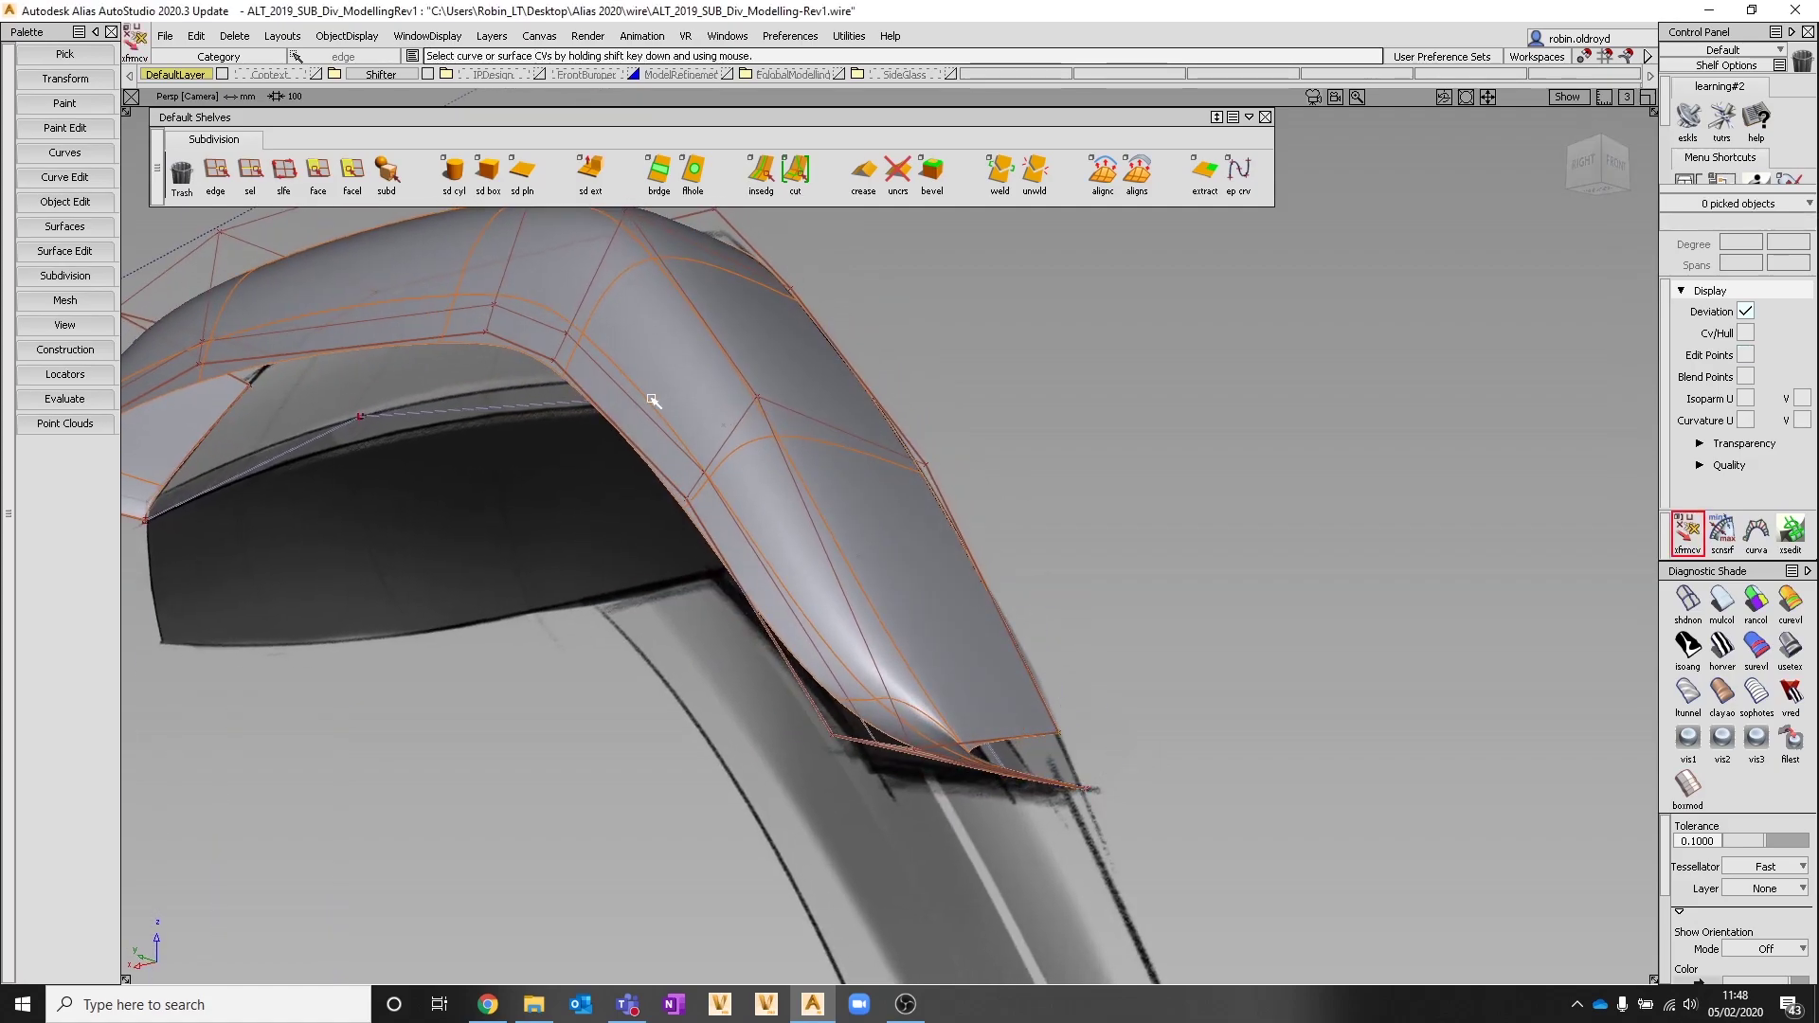
pyautogui.keyDown('alt'); pyautogui.keyDown('shift'); pyautogui.moveTo(941, 548); pyautogui.dragTo(889, 599); pyautogui.keyUp('shift'); pyautogui.keyUp('alt')
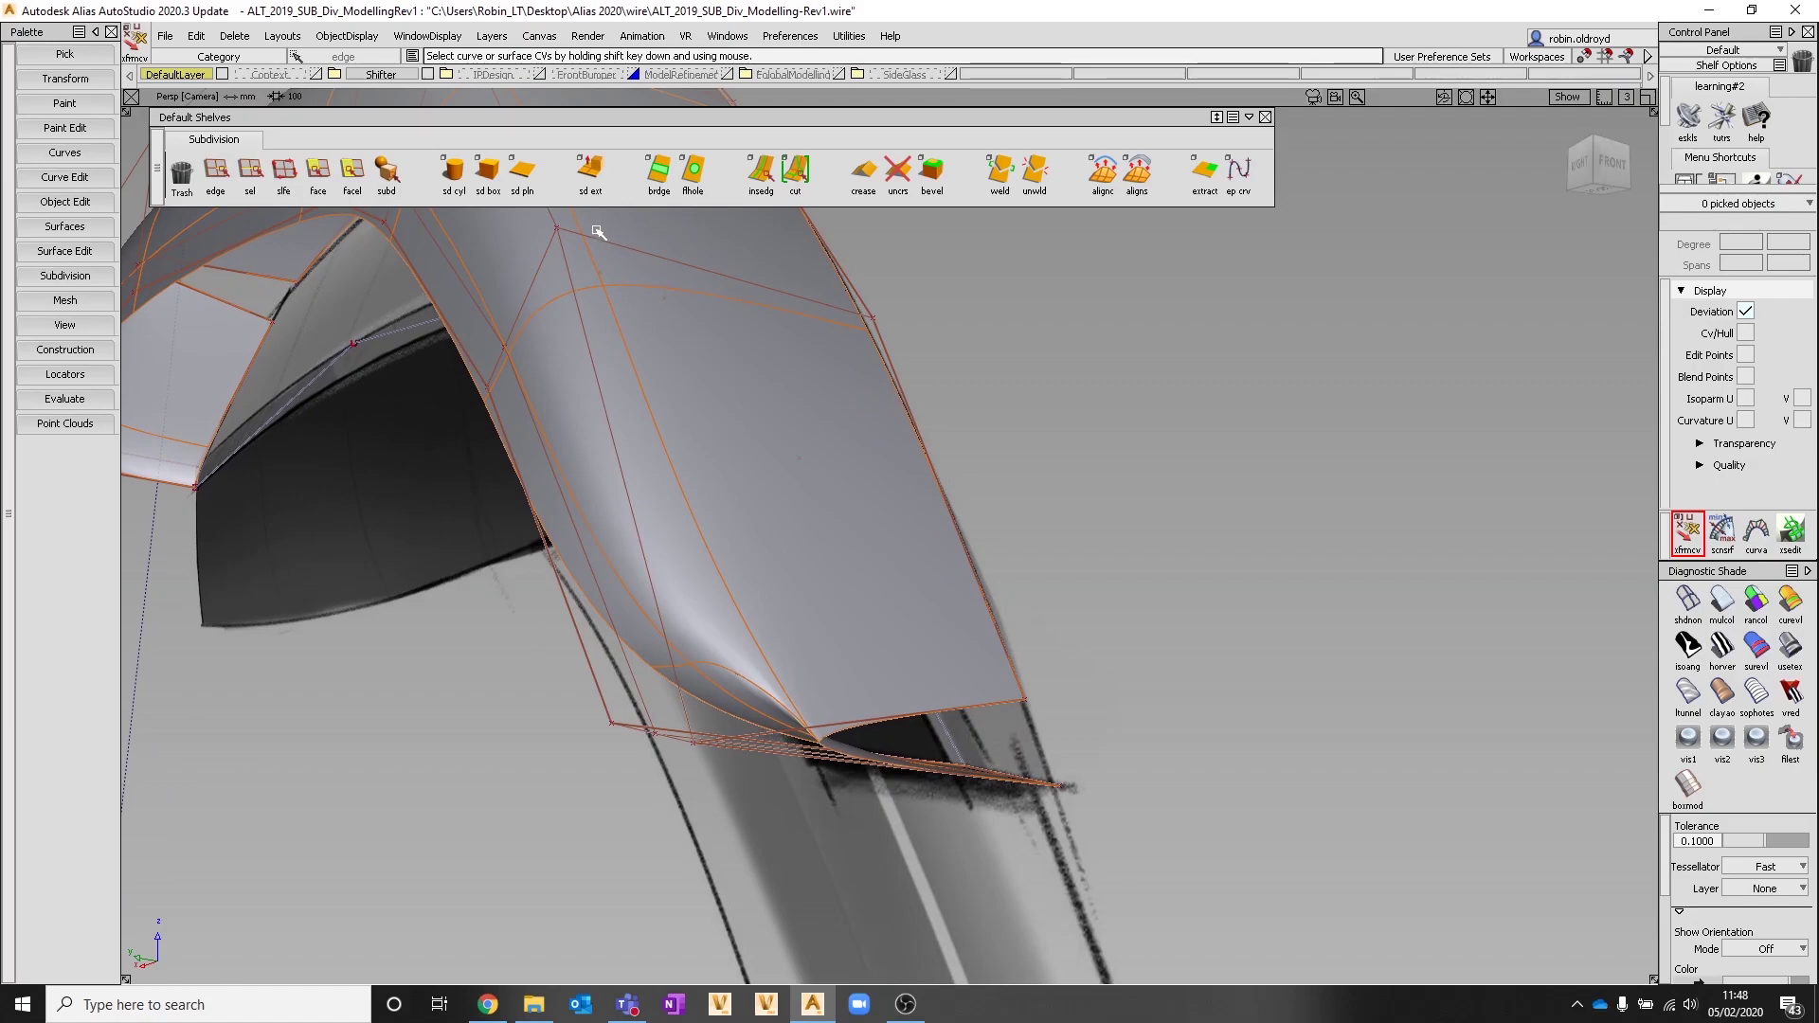
pyautogui.click(761, 173)
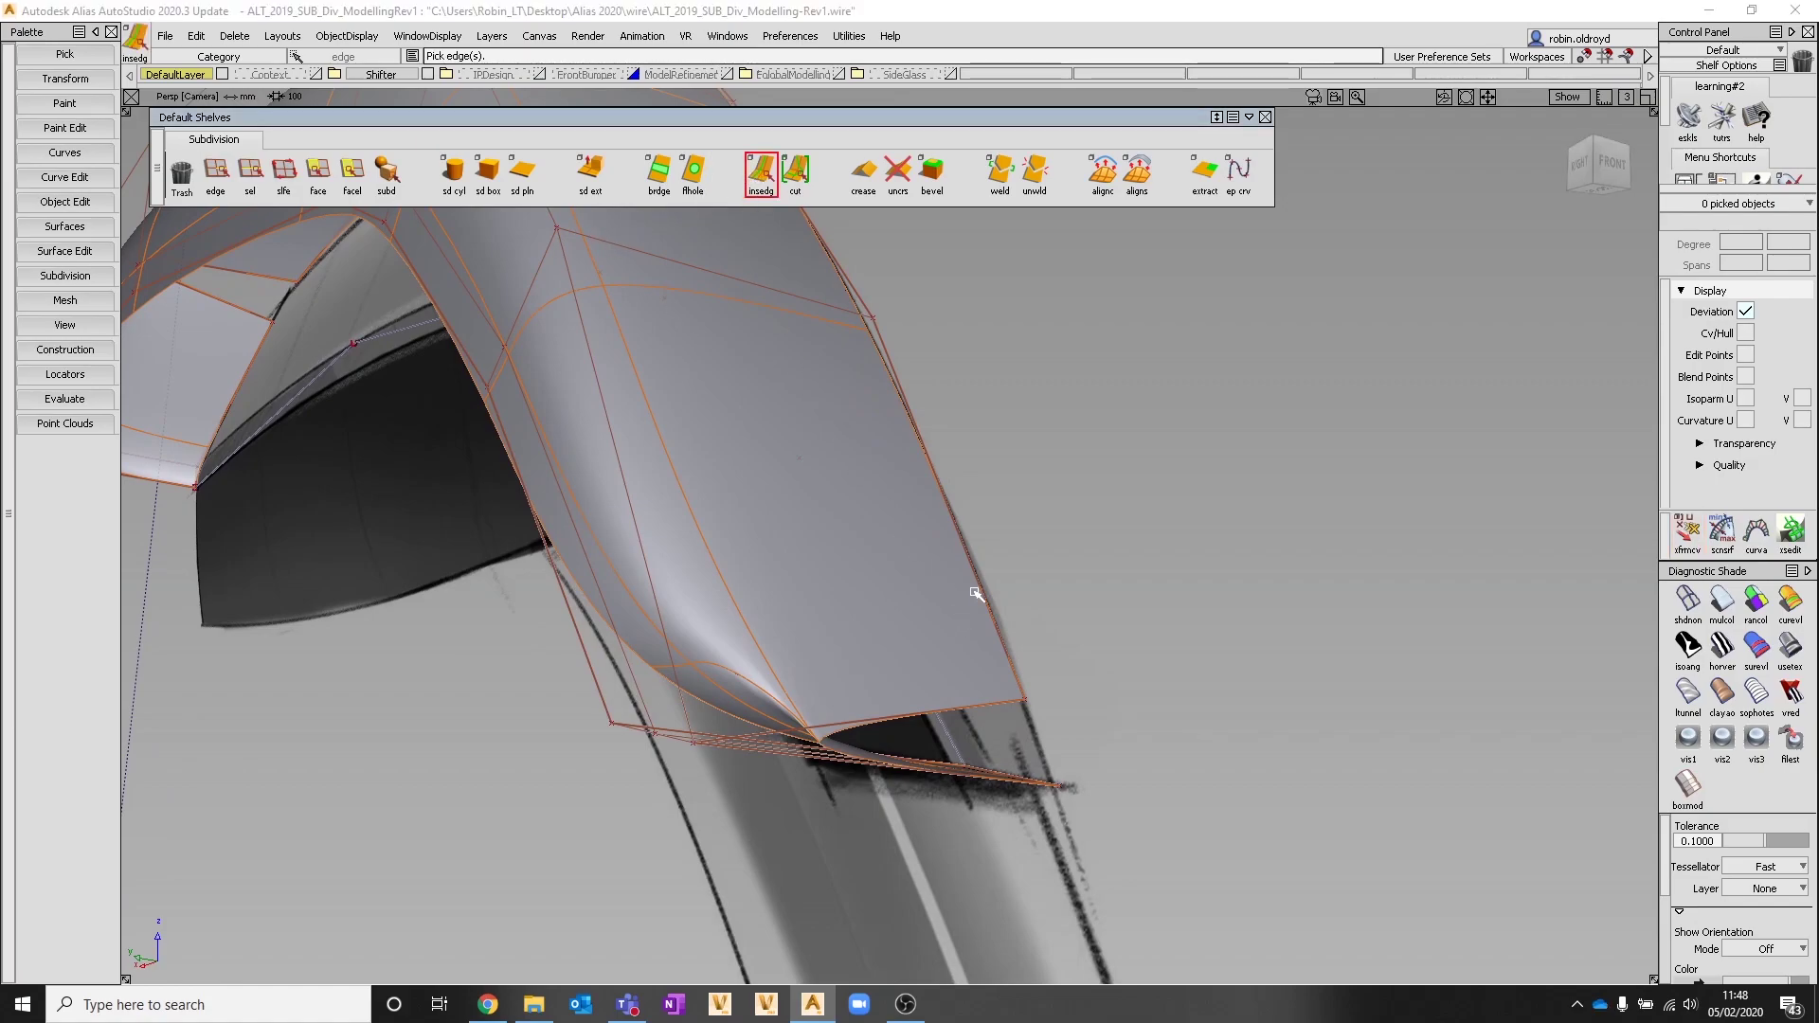
pyautogui.moveTo(977, 585); pyautogui.dragTo(902, 587)
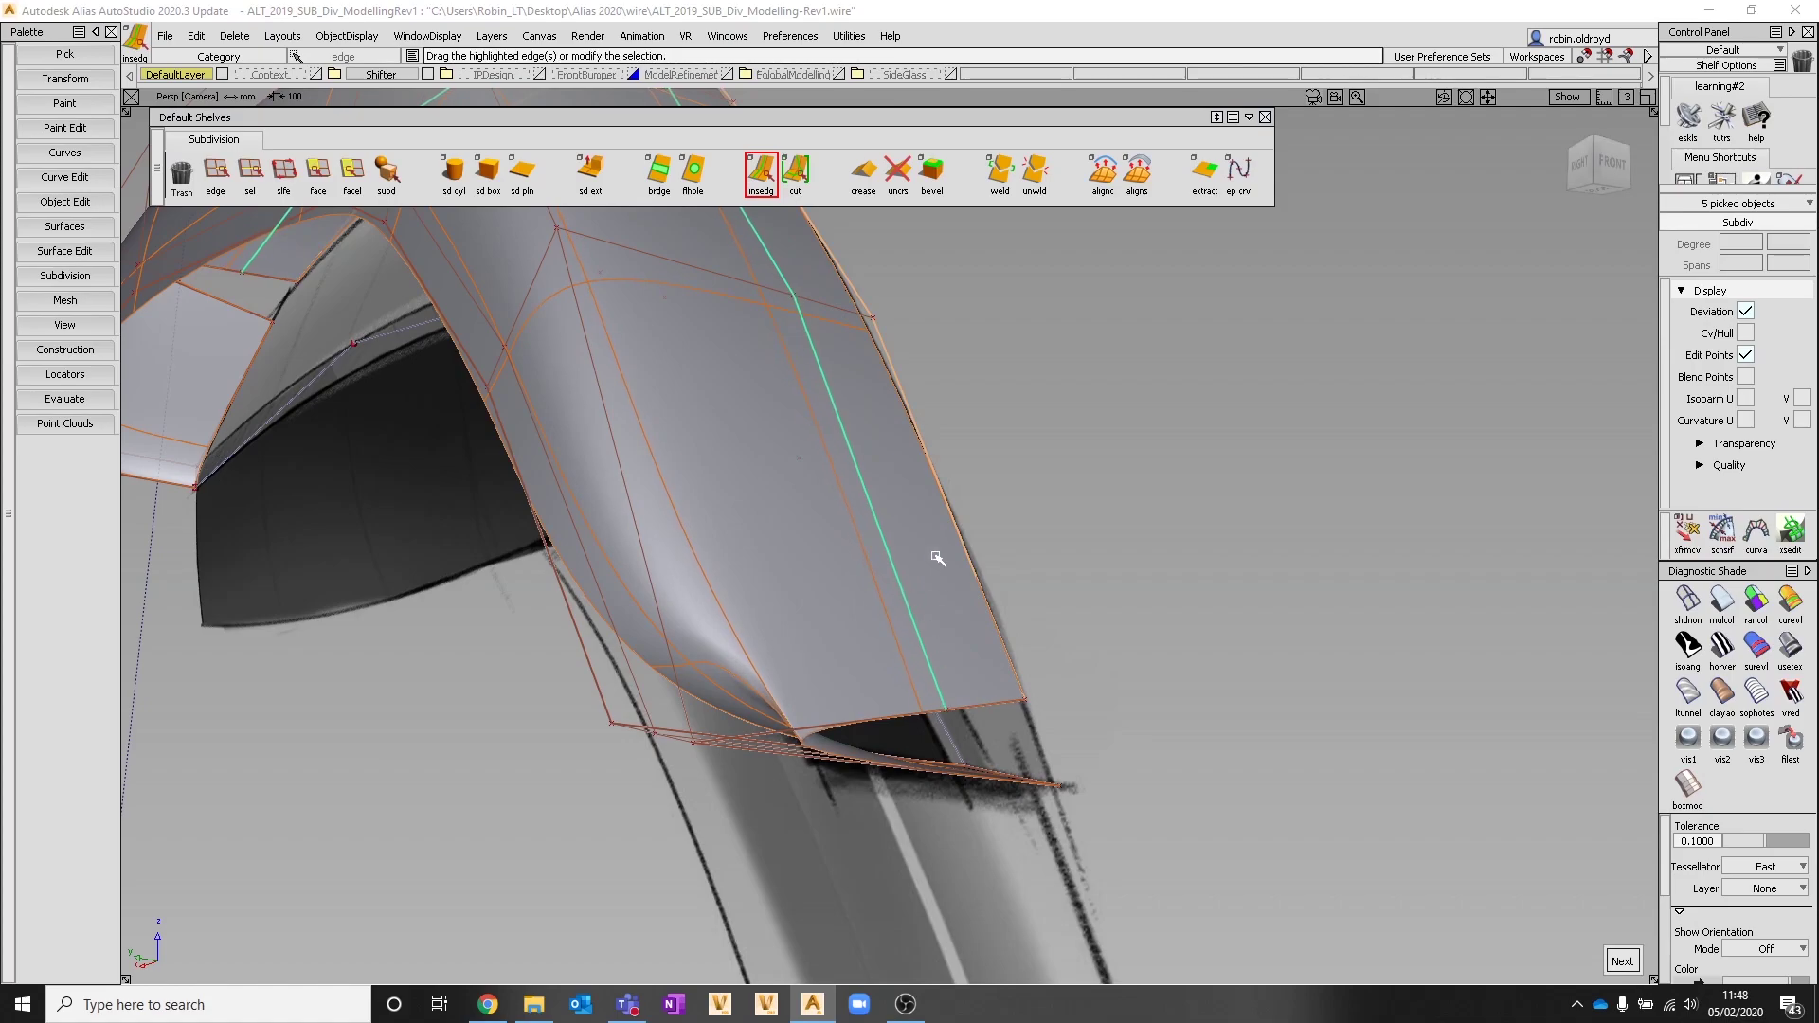
pyautogui.press('space')
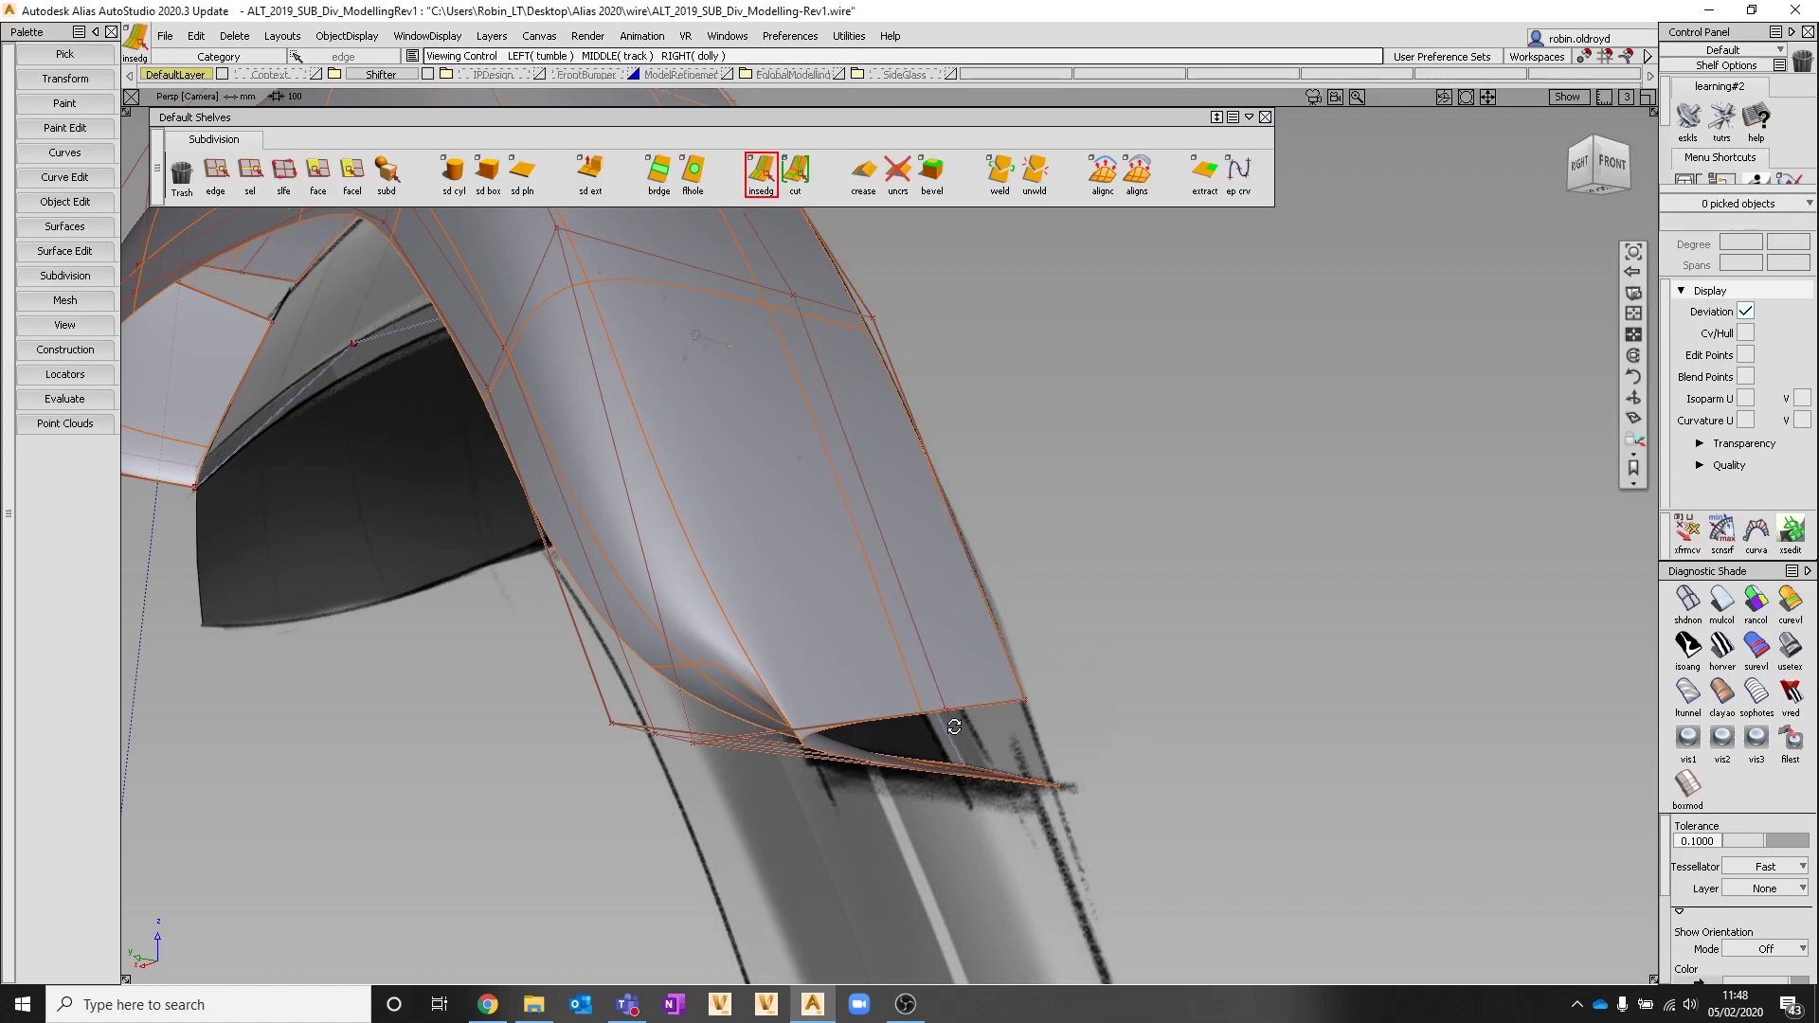
# Turn off Pick Edge Loop and insert a perpendicular edge across the lower strip at relative parameter 0.2760
pyautogui.keyDown('alt'); pyautogui.keyDown('shift'); pyautogui.moveTo(922, 499); pyautogui.dragTo(765, 268); pyautogui.keyUp('shift'); pyautogui.keyUp('alt')
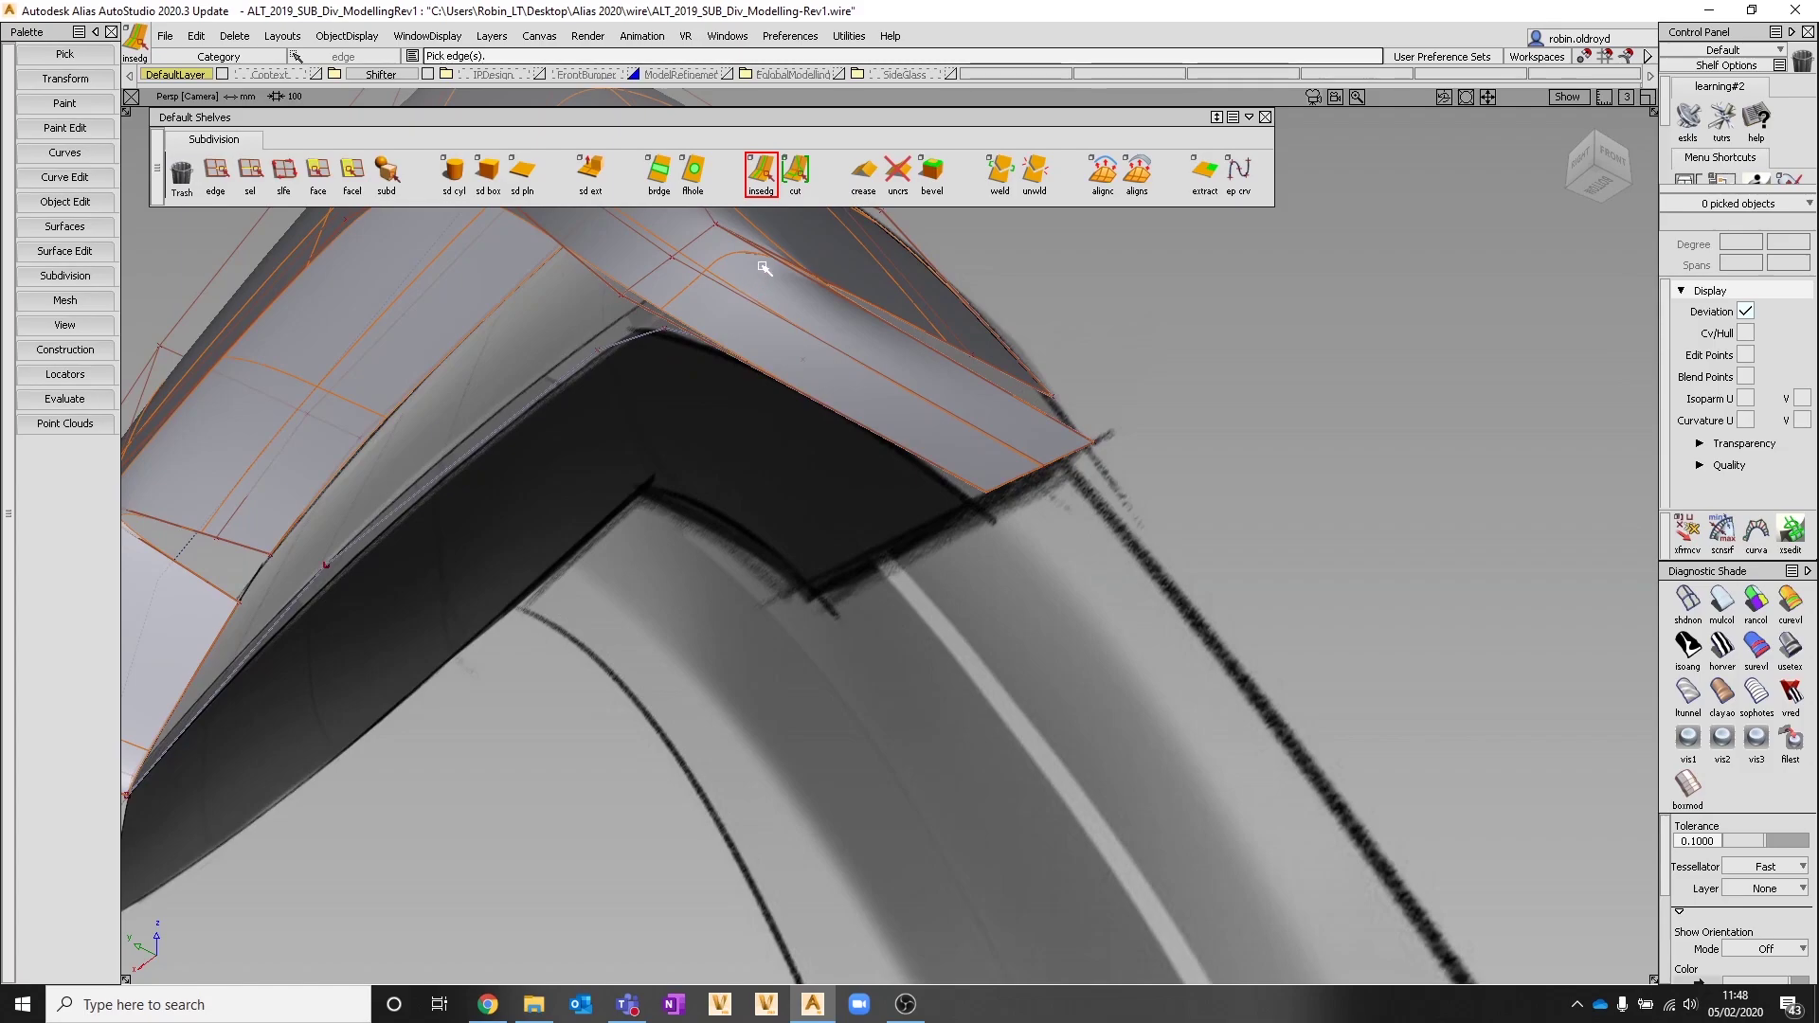
pyautogui.doubleClick(766, 189)
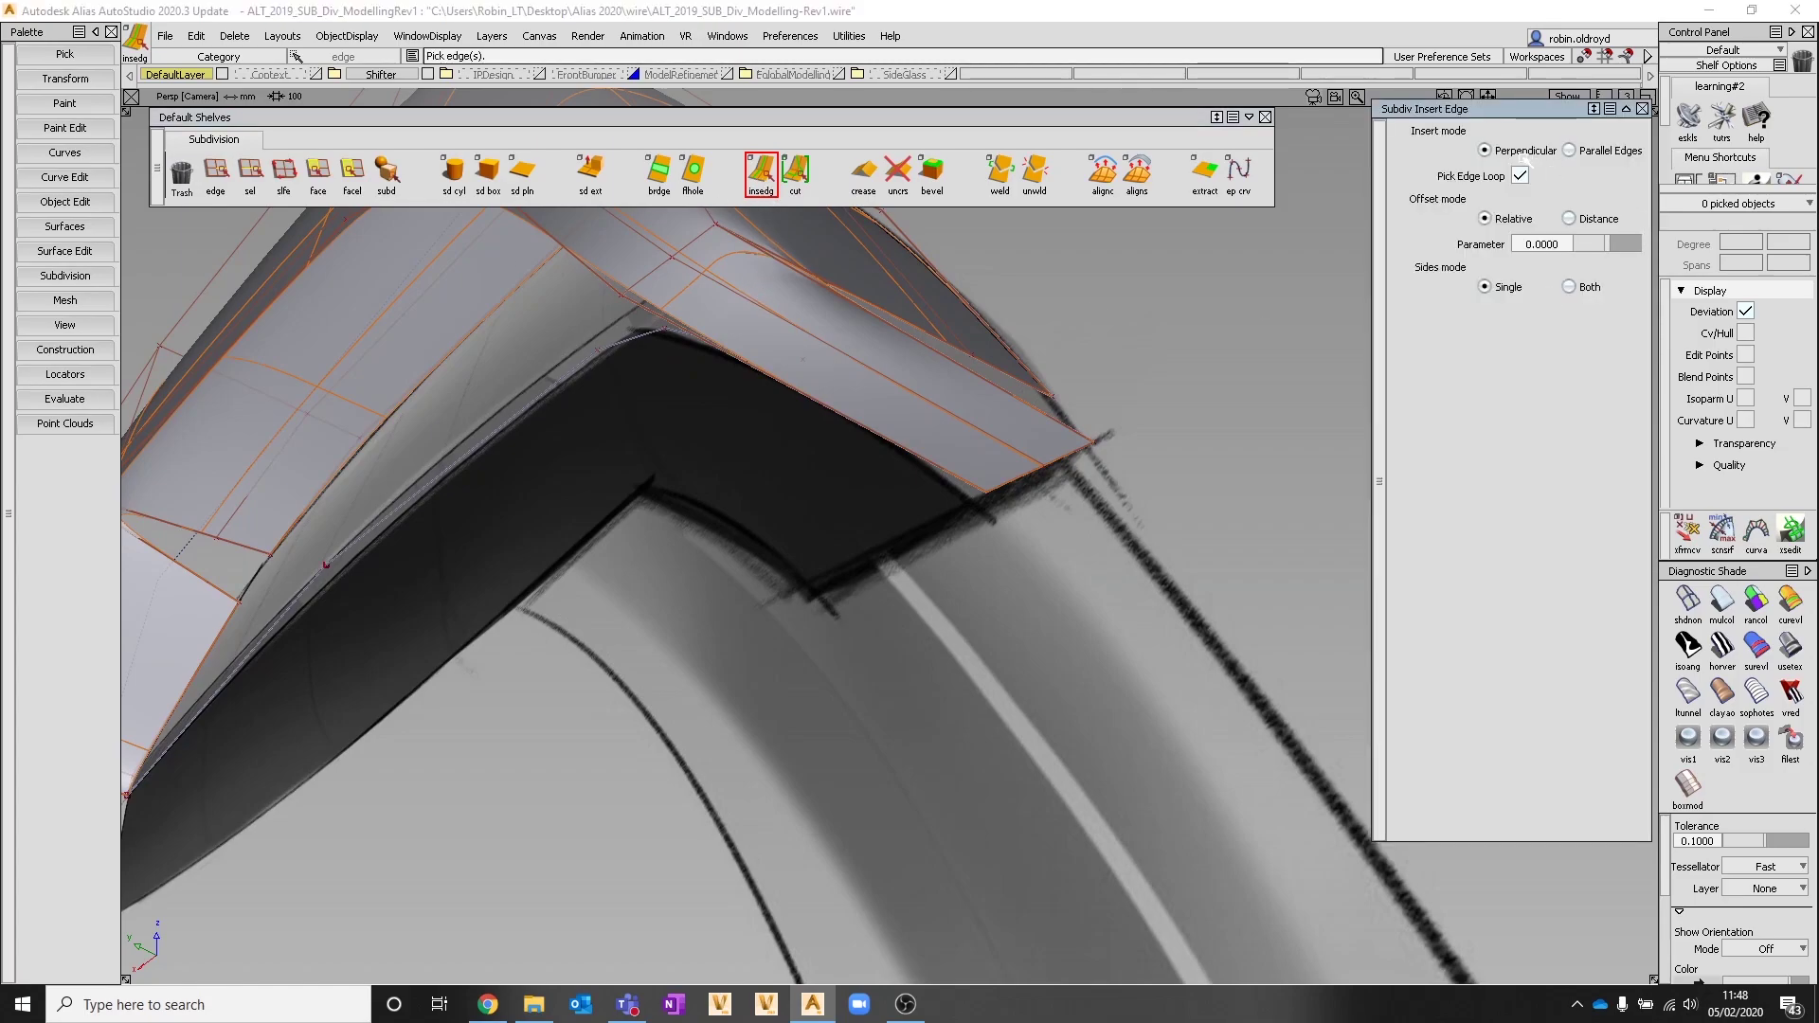
pyautogui.click(1524, 155)
pyautogui.click(1003, 394)
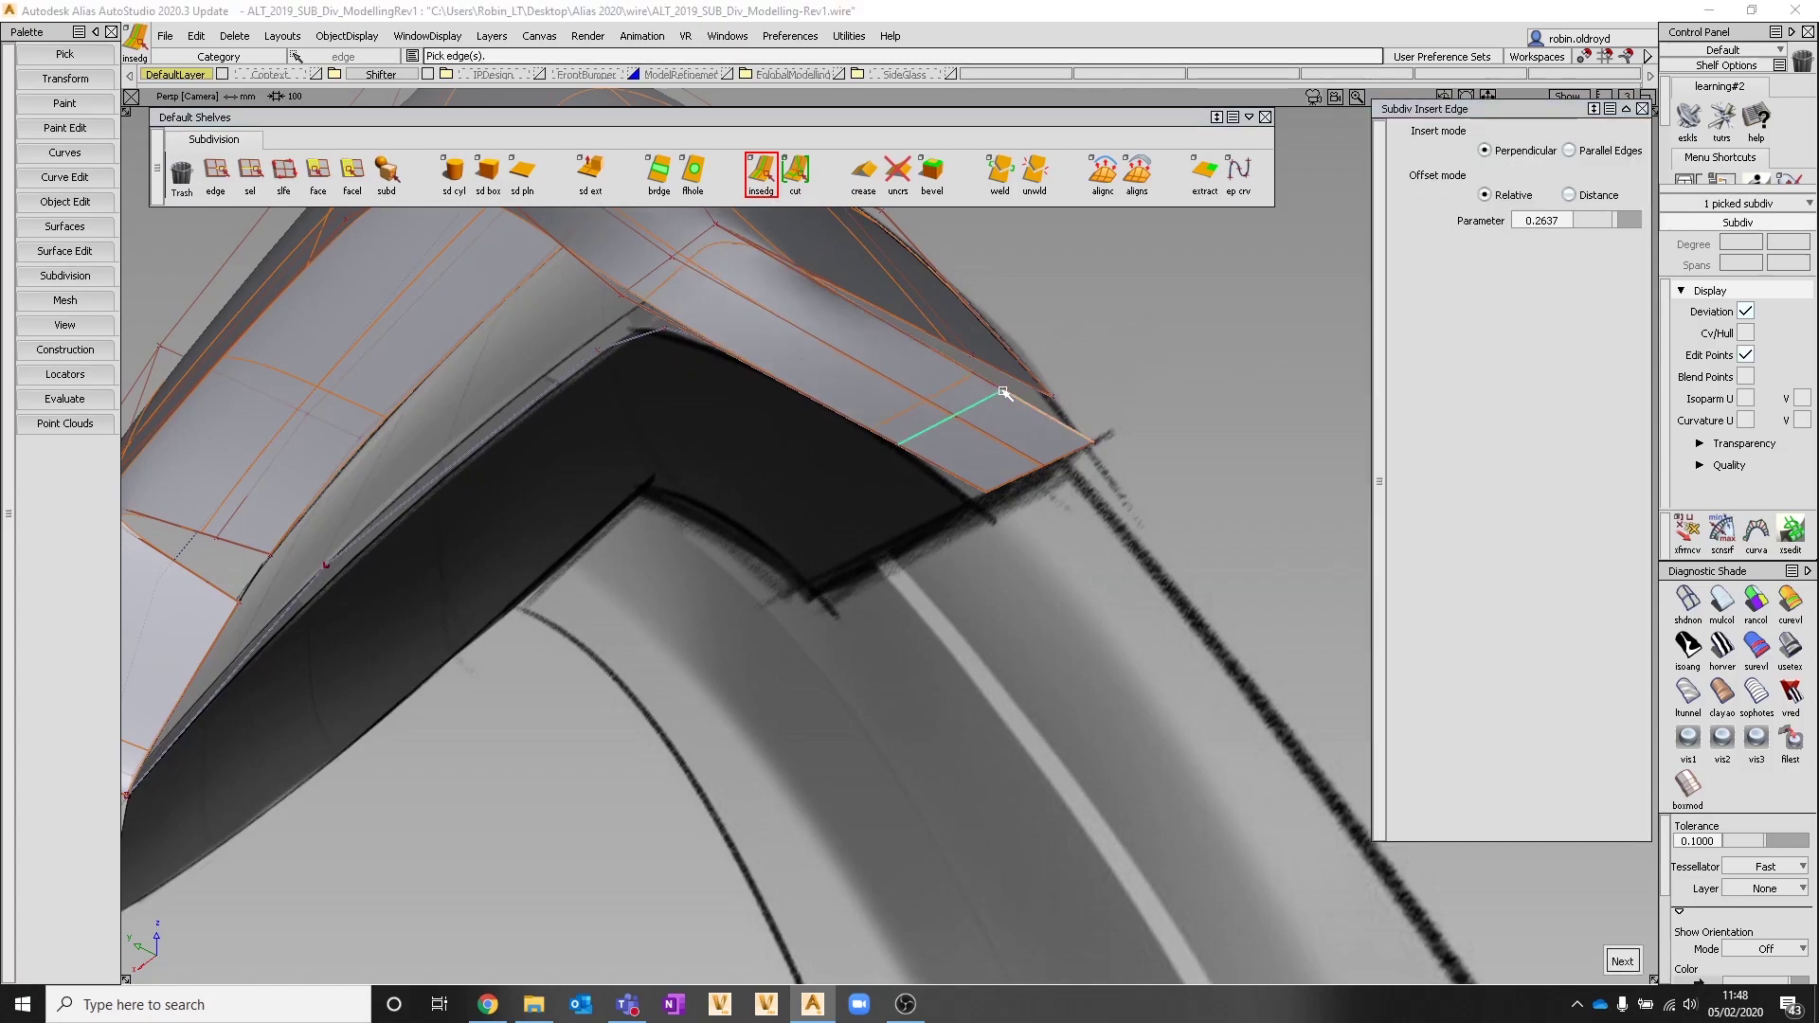
pyautogui.keyDown('alt'); pyautogui.keyDown('shift'); pyautogui.moveTo(1104, 396); pyautogui.dragTo(929, 475); pyautogui.keyUp('shift'); pyautogui.keyUp('alt')
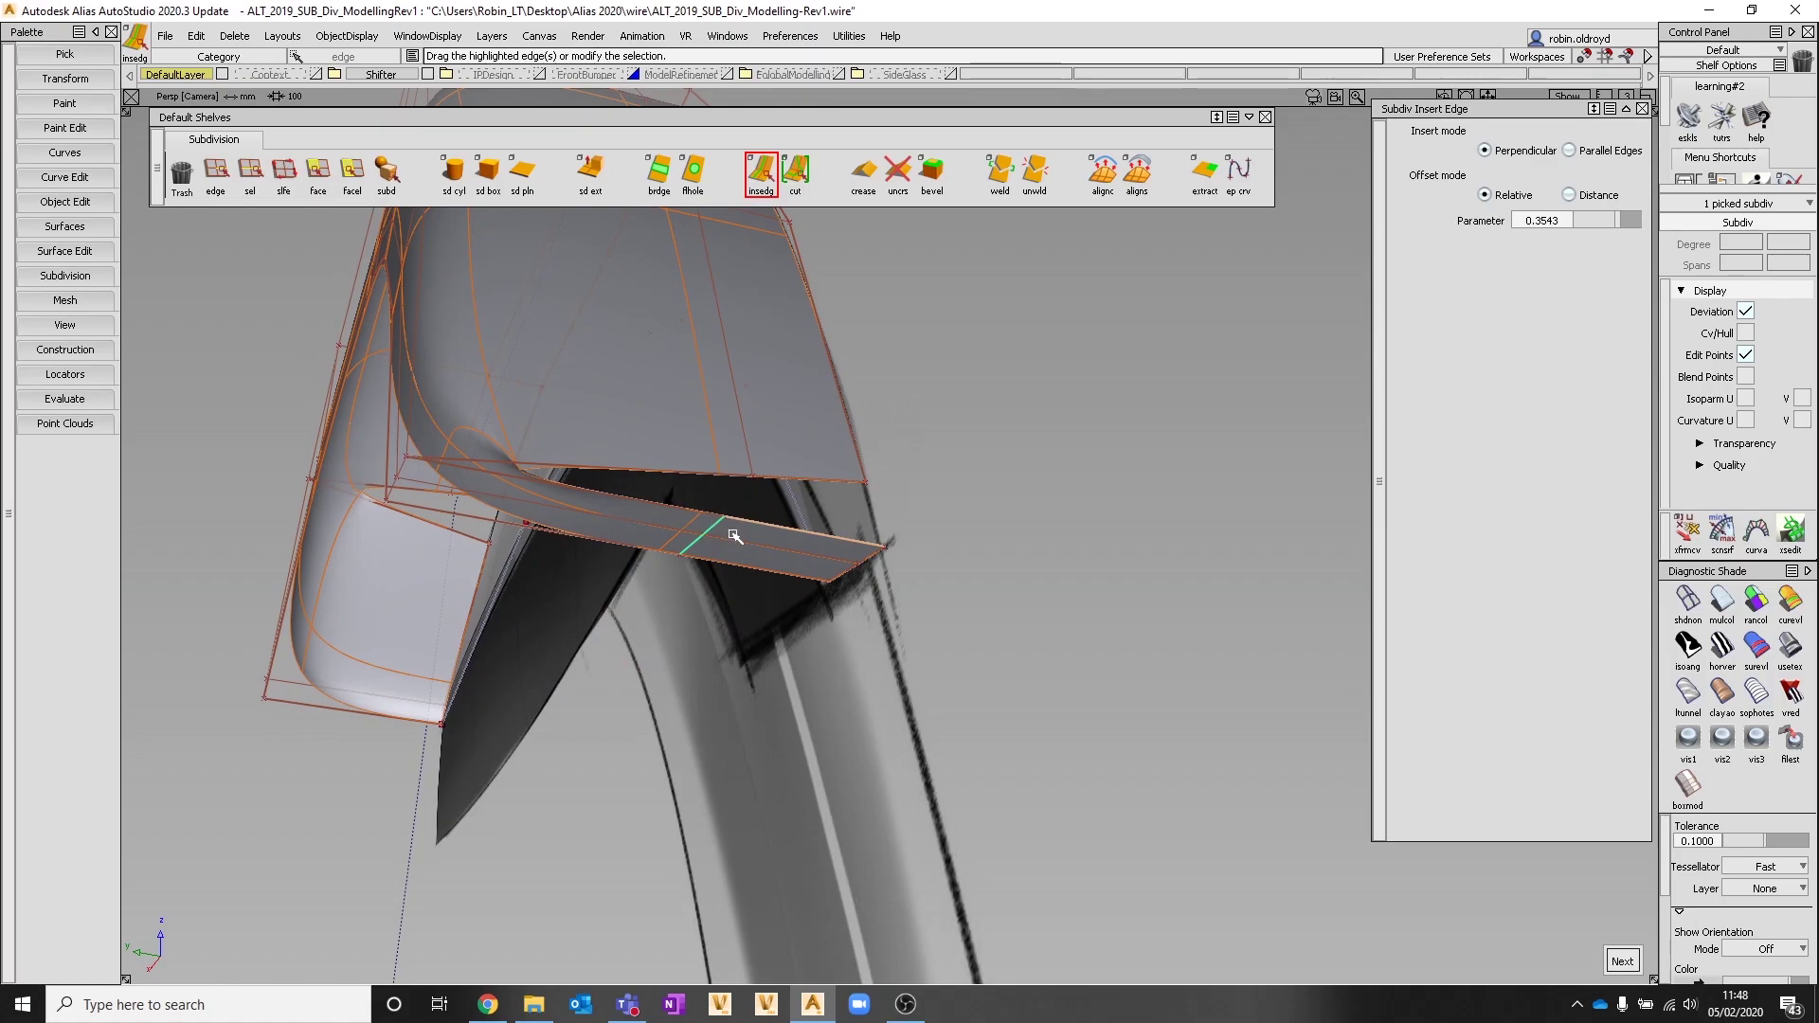
pyautogui.moveTo(724, 524); pyautogui.dragTo(761, 528)
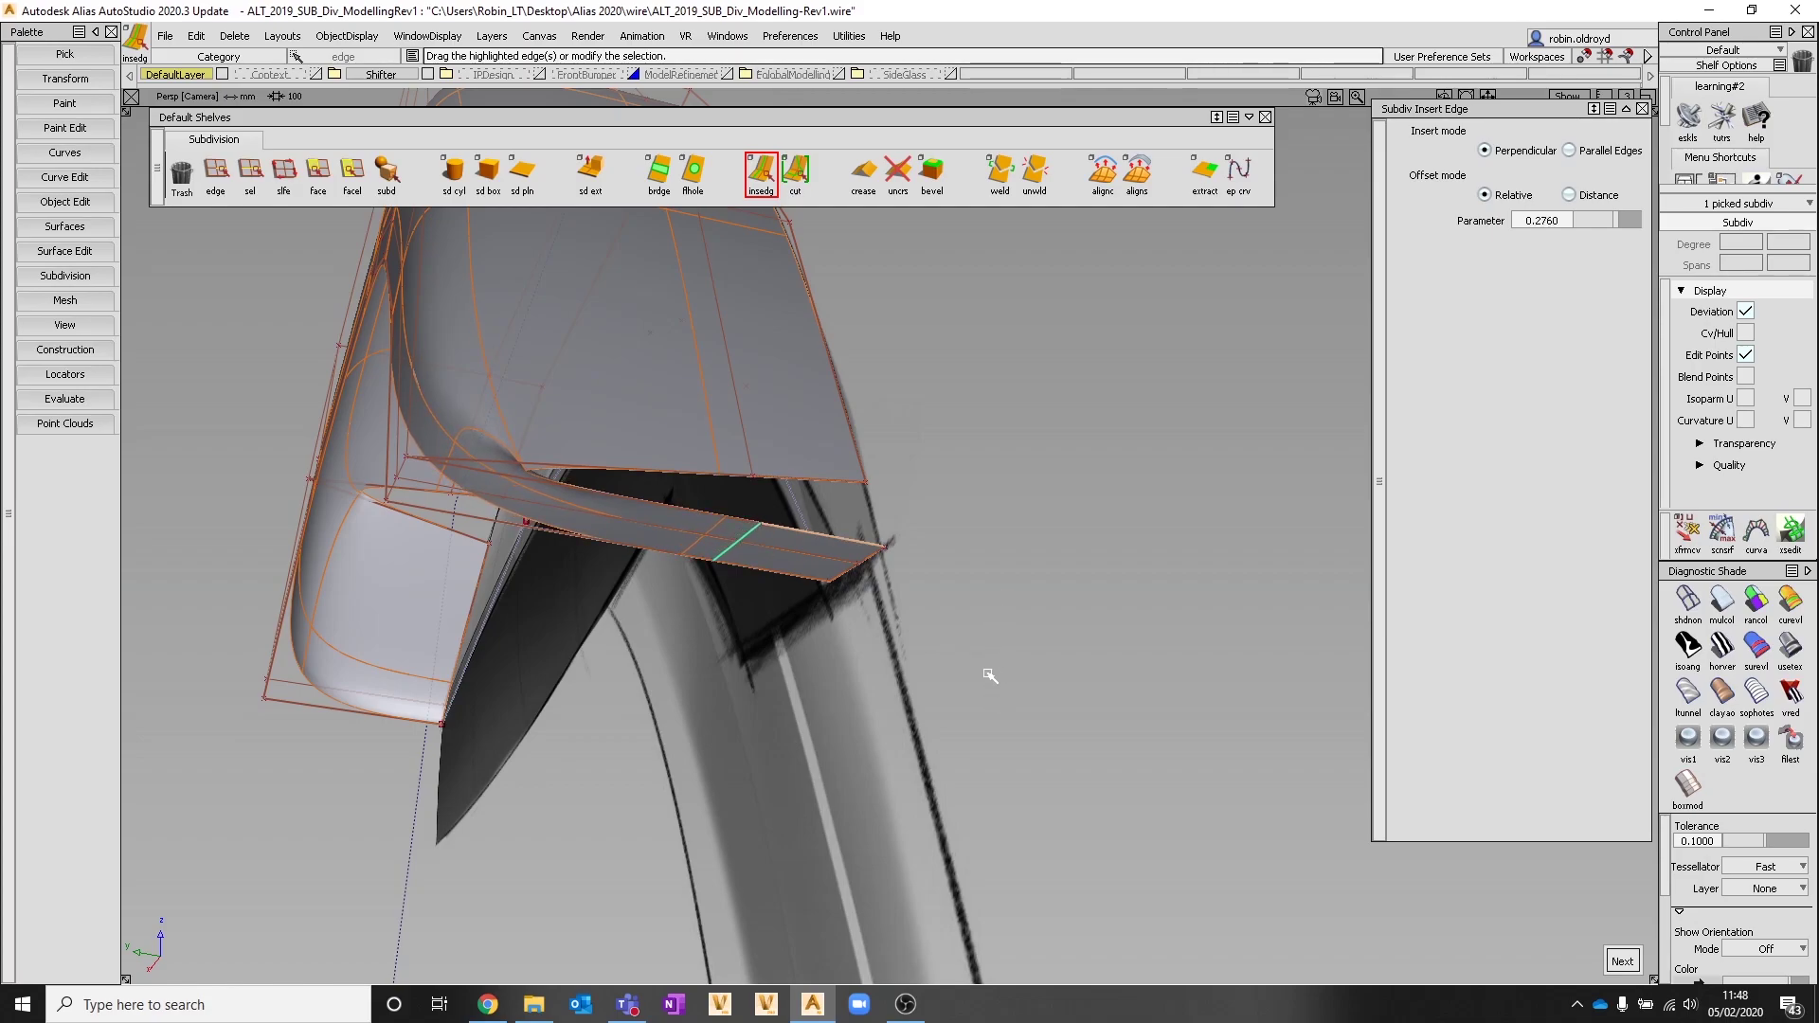
pyautogui.hotkey('ctrl', 'z')
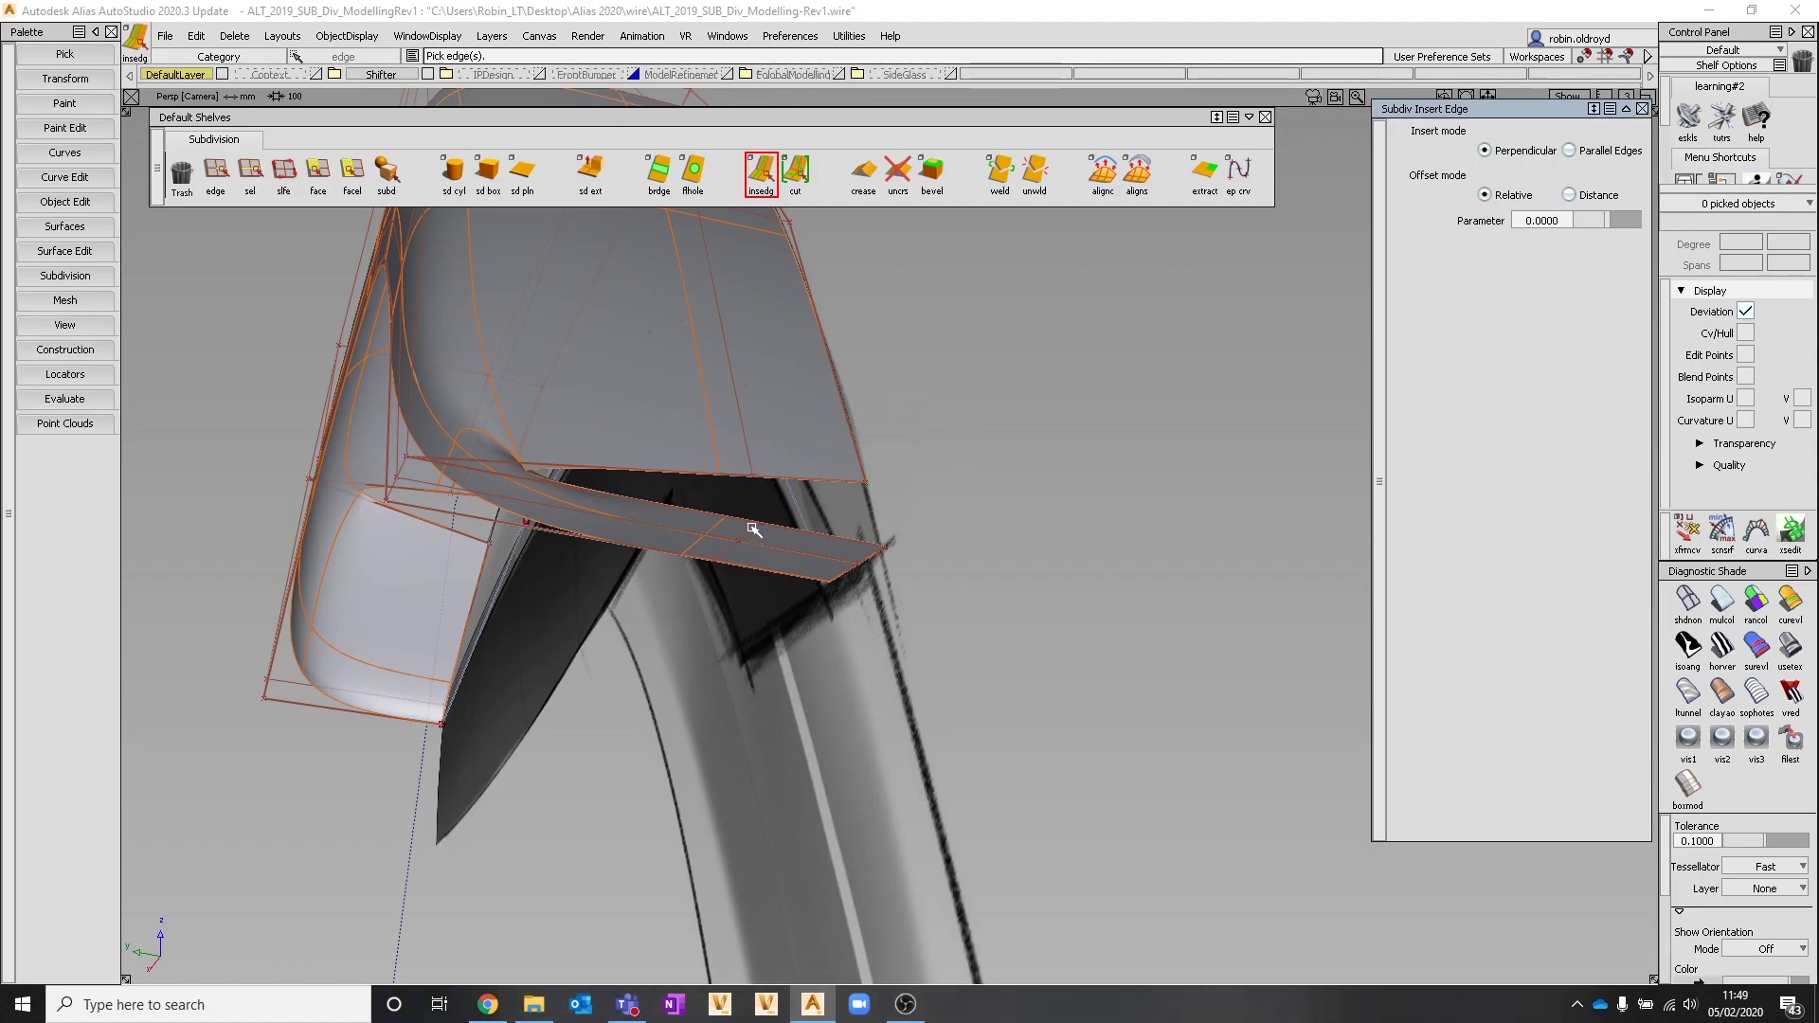
# Bridge the facing edges beside the centreline at the lower end with 1 division, and fill the remaining hole using Multiple Faces
pyautogui.click(660, 176)
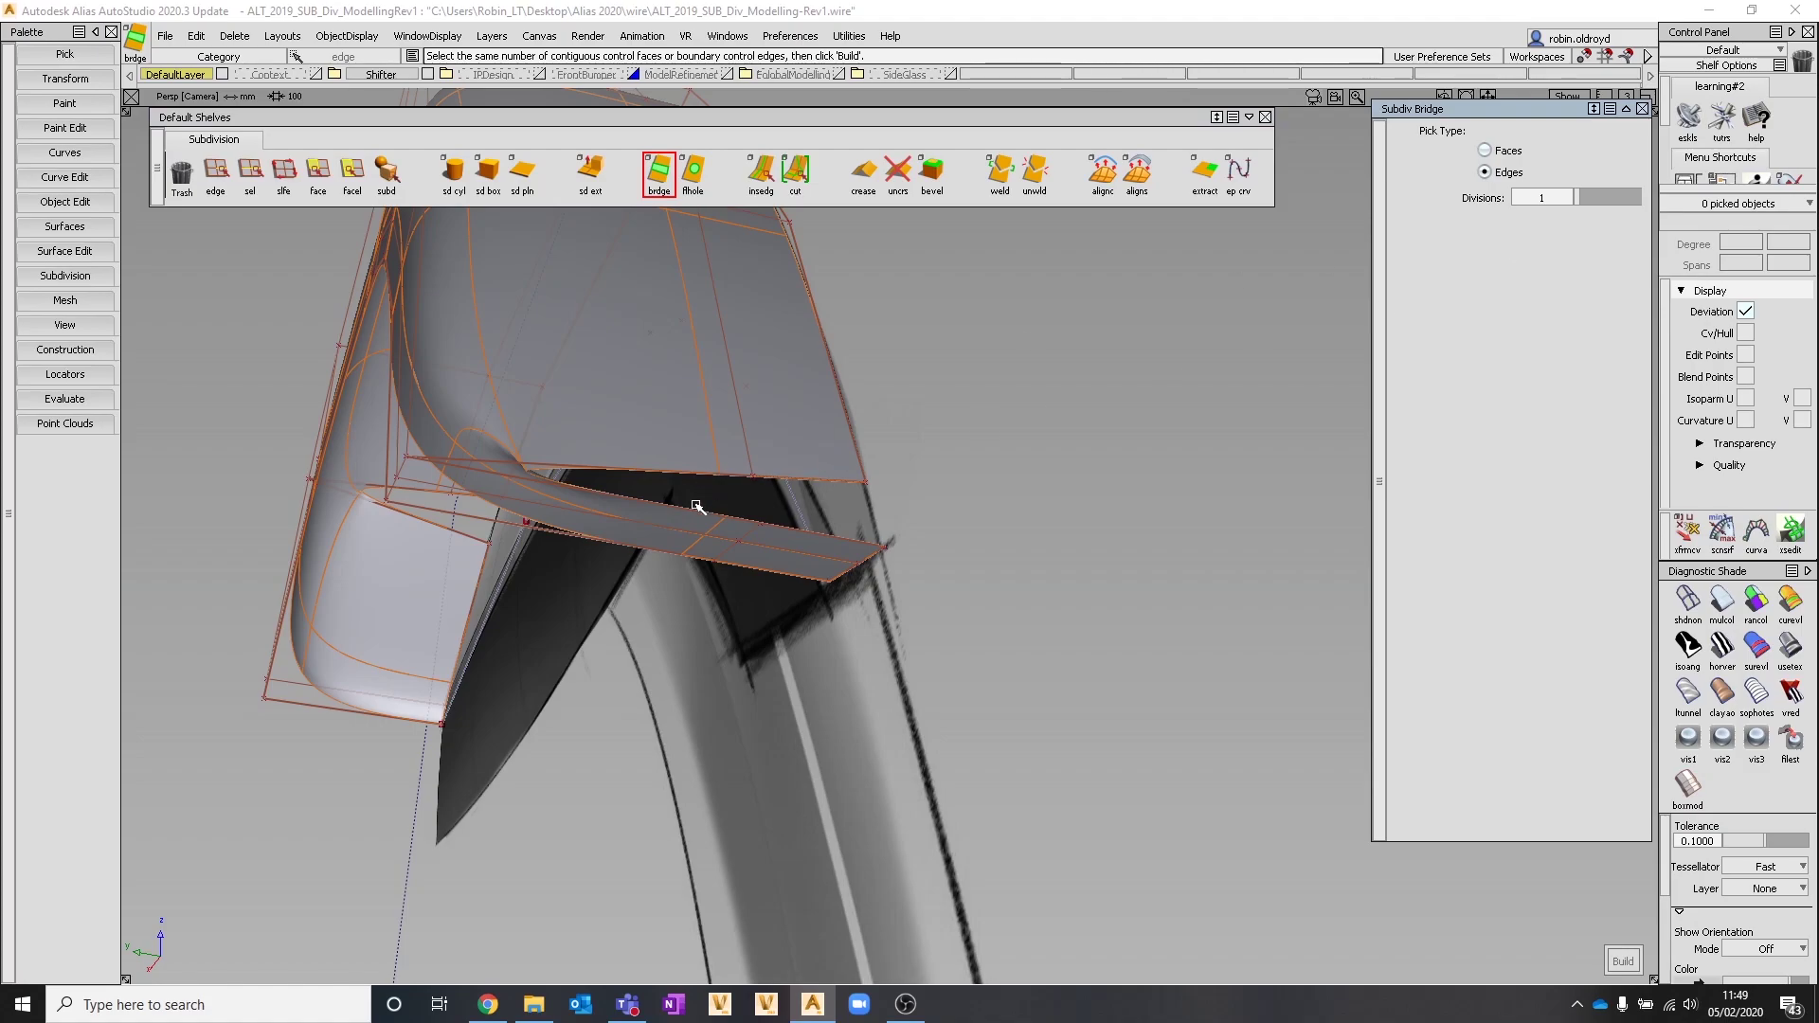
pyautogui.click(796, 518)
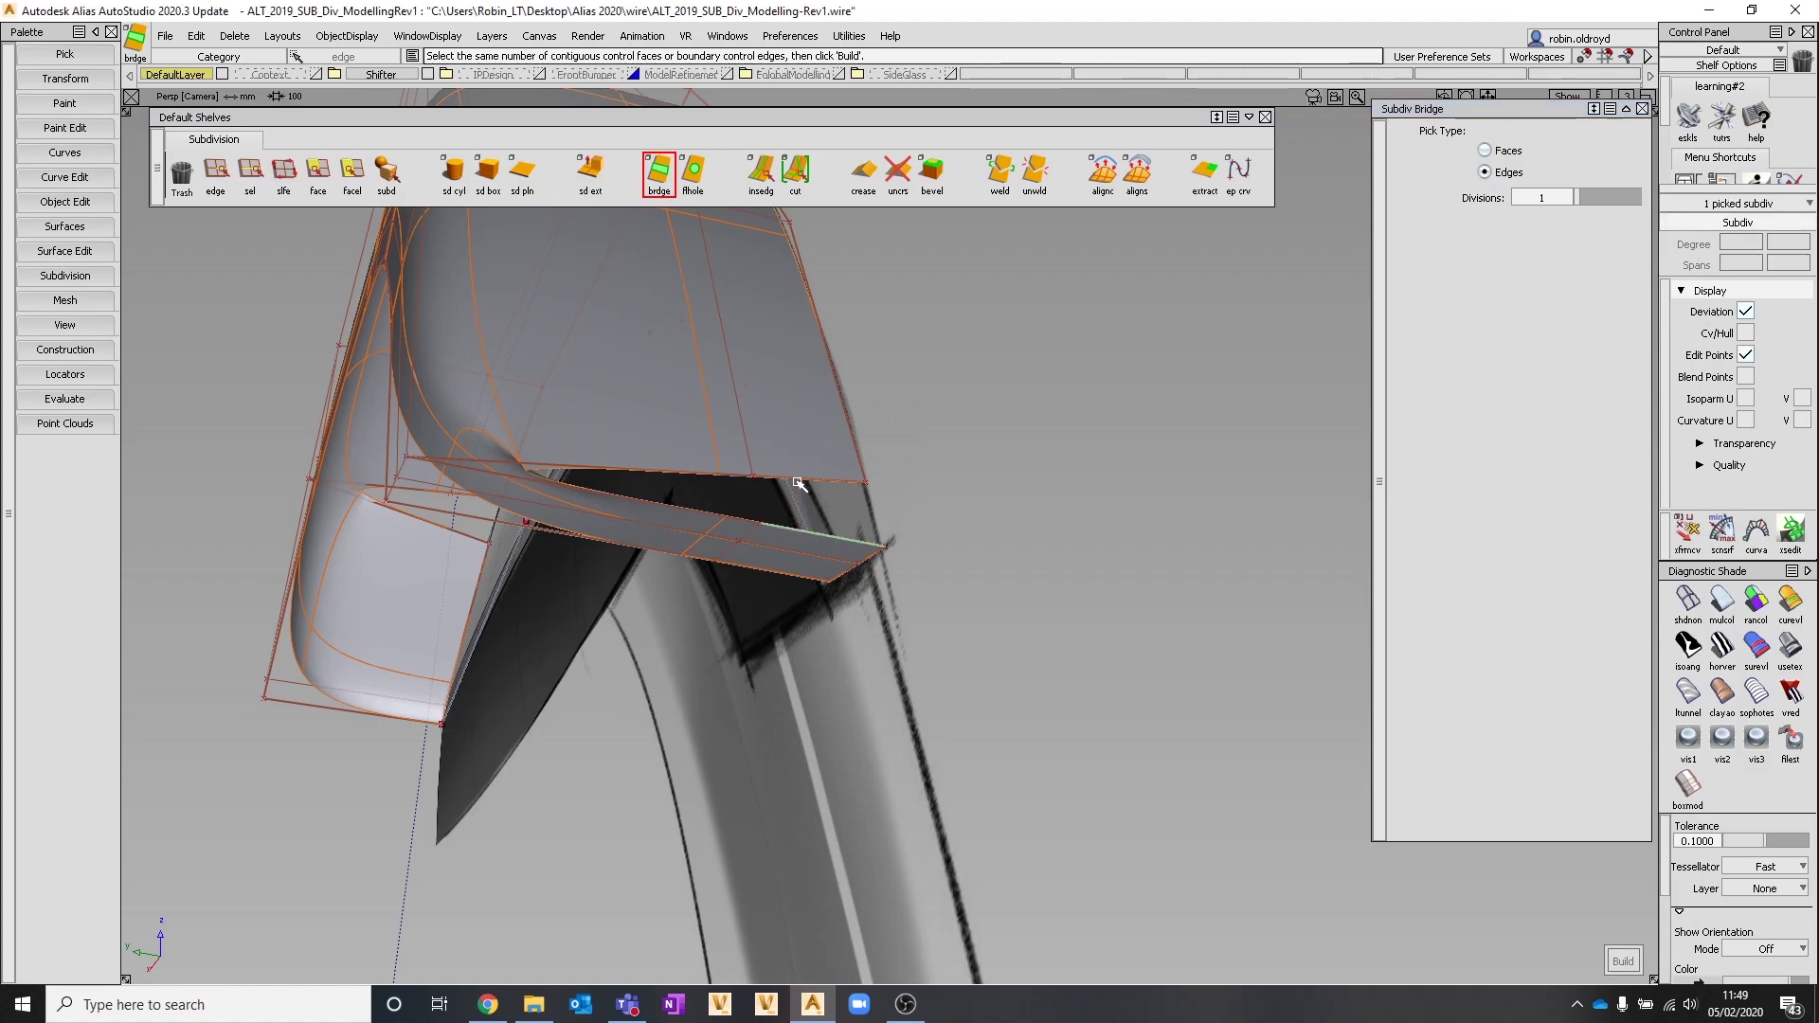
pyautogui.click(798, 484)
pyautogui.press('space')
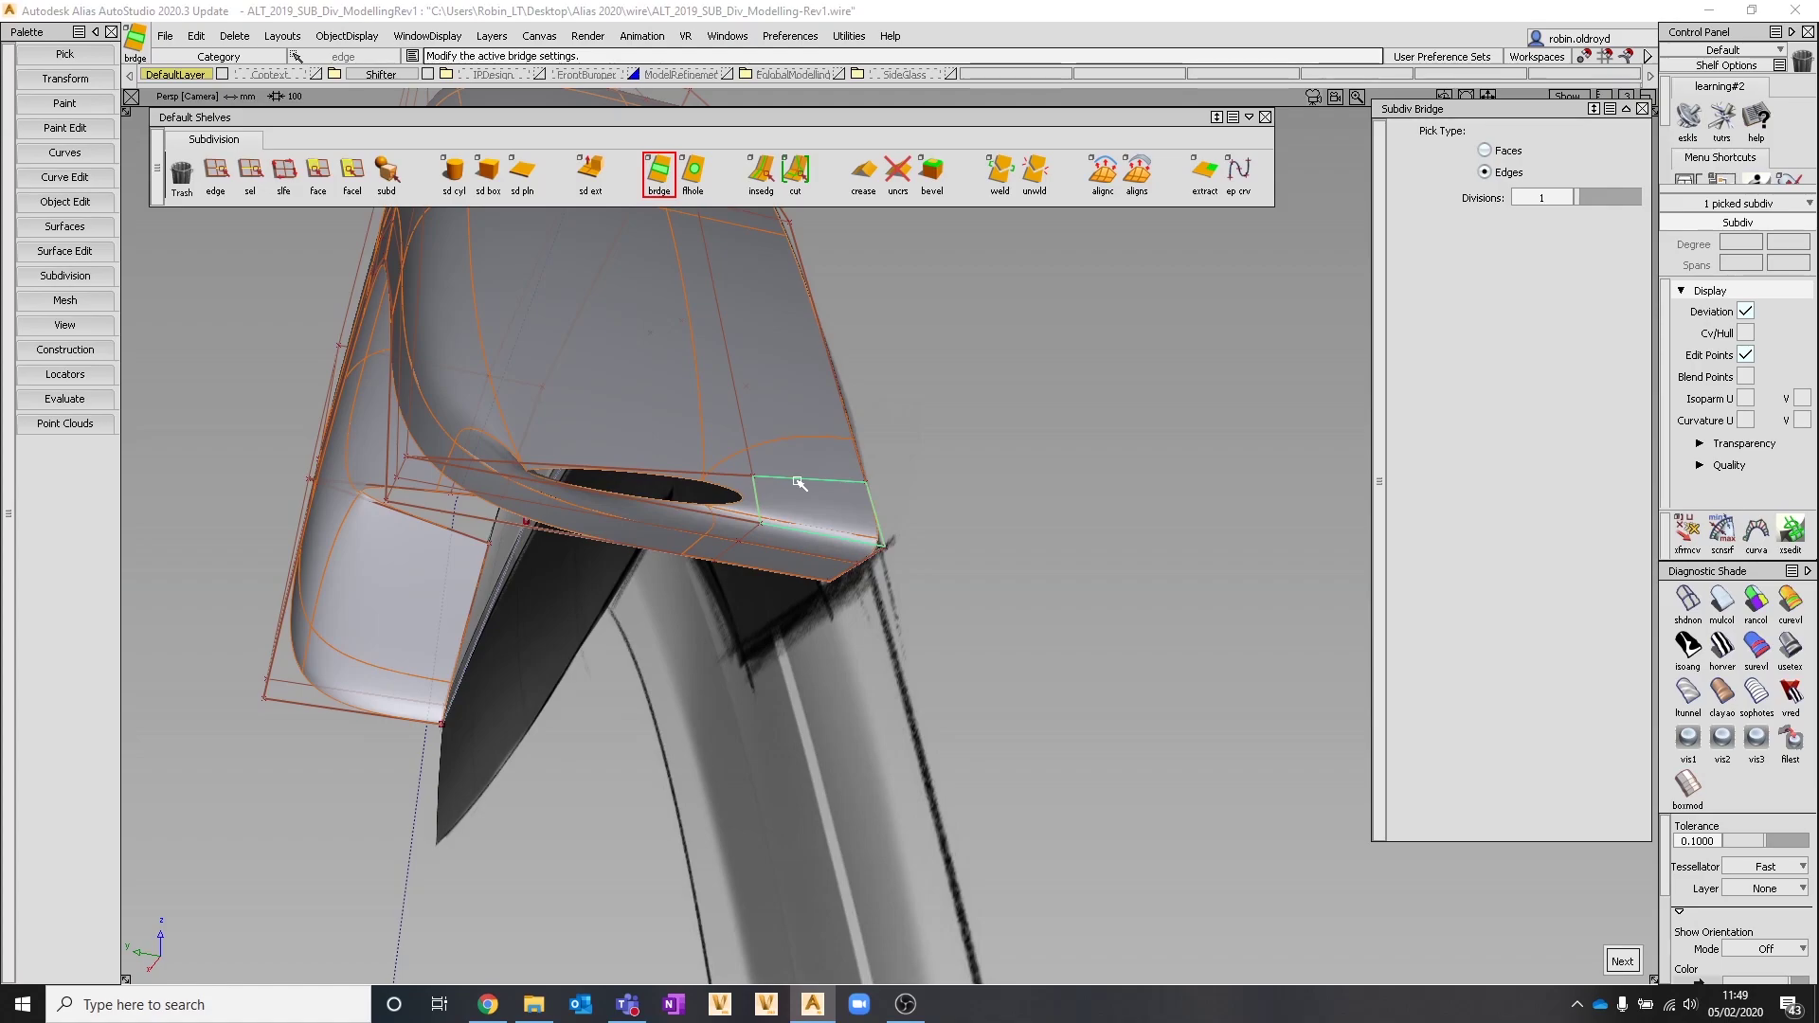
pyautogui.click(694, 173)
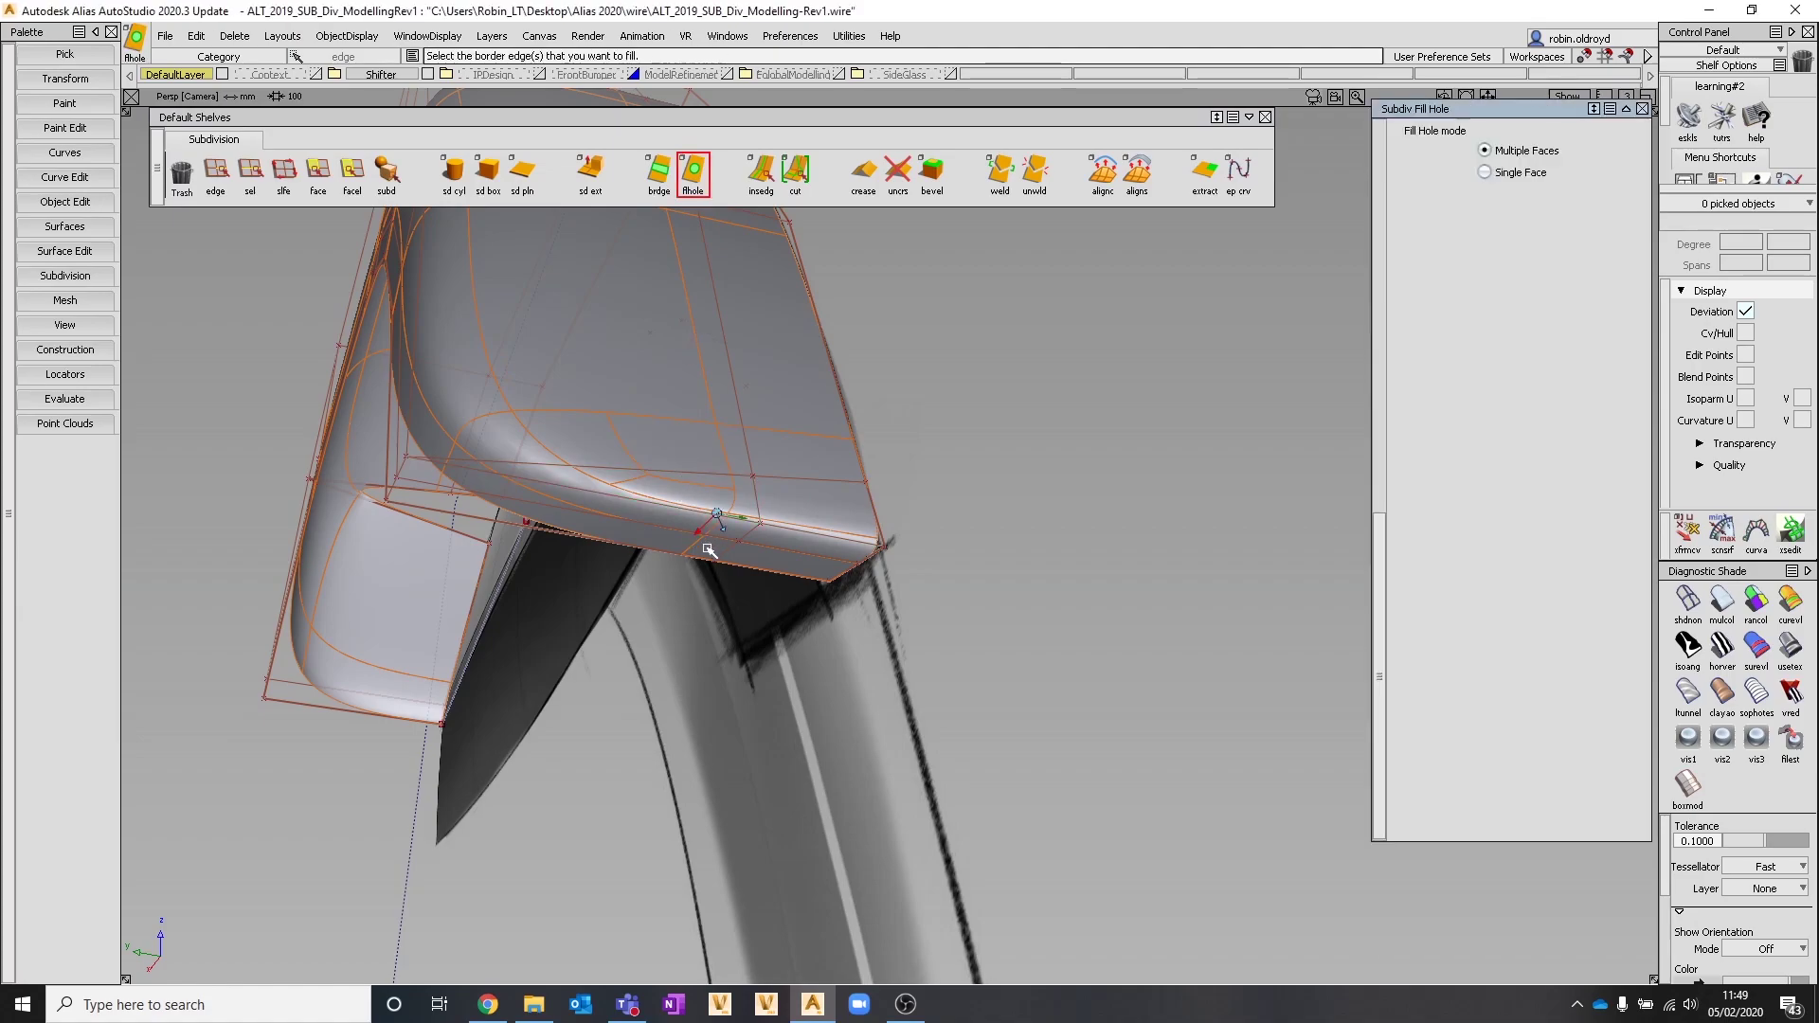
# Insert a parallel edge loop beside the centreline on the front-end surface, using Pick Edge Loop, Single side and relative parameter 0.2294
pyautogui.moveTo(748, 531)
pyautogui.keyDown('alt'); pyautogui.keyDown('shift'); pyautogui.mouseDown()
pyautogui.moveTo(753, 484)
pyautogui.moveTo(721, 513)
pyautogui.mouseUp(); pyautogui.keyUp('shift'); pyautogui.keyUp('alt')
pyautogui.keyDown('alt'); pyautogui.keyDown('shift'); pyautogui.moveTo(694, 376); pyautogui.dragTo(552, 471); pyautogui.keyUp('shift'); pyautogui.keyUp('alt')
pyautogui.keyDown('alt'); pyautogui.keyDown('shift'); pyautogui.moveTo(466, 532); pyautogui.dragTo(608, 648); pyautogui.keyUp('shift'); pyautogui.keyUp('alt')
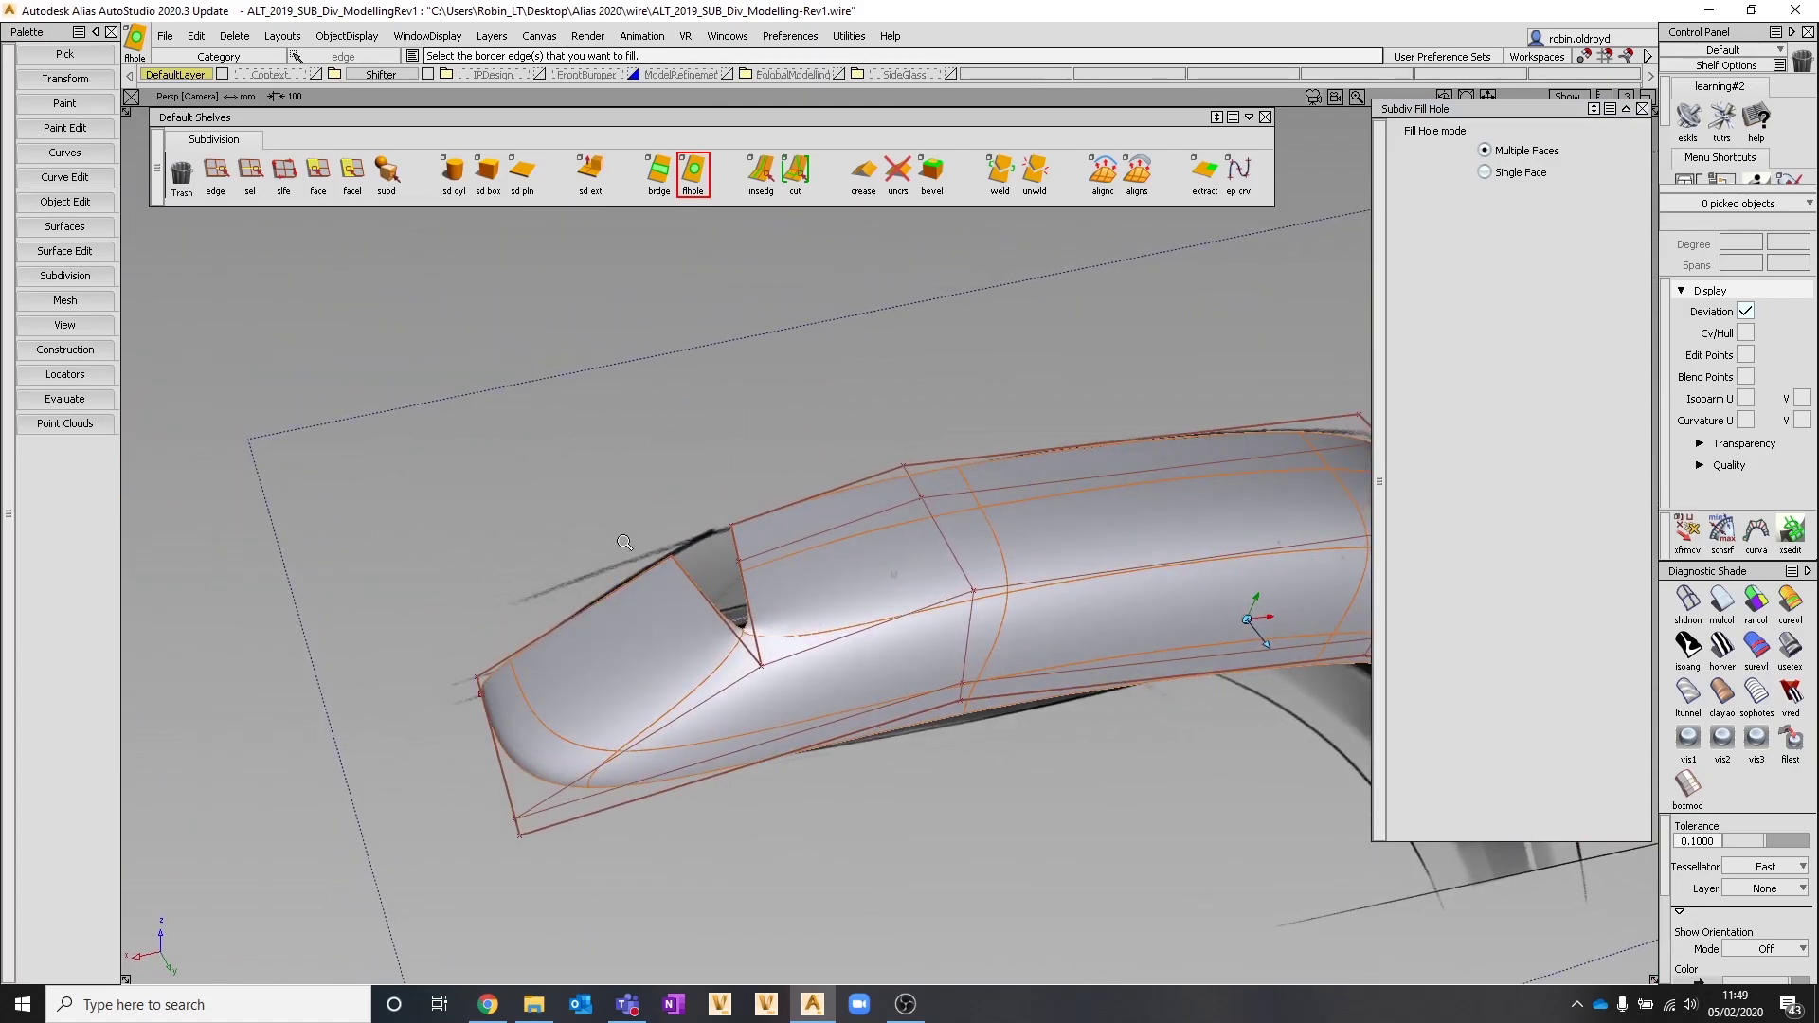
pyautogui.keyDown('alt'); pyautogui.keyDown('shift'); pyautogui.moveTo(604, 519); pyautogui.dragTo(630, 520, button='right'); pyautogui.keyUp('shift'); pyautogui.keyUp('alt')
pyautogui.keyDown('alt'); pyautogui.keyDown('shift'); pyautogui.moveTo(612, 529); pyautogui.dragTo(899, 496, button='middle'); pyautogui.keyUp('shift'); pyautogui.keyUp('alt')
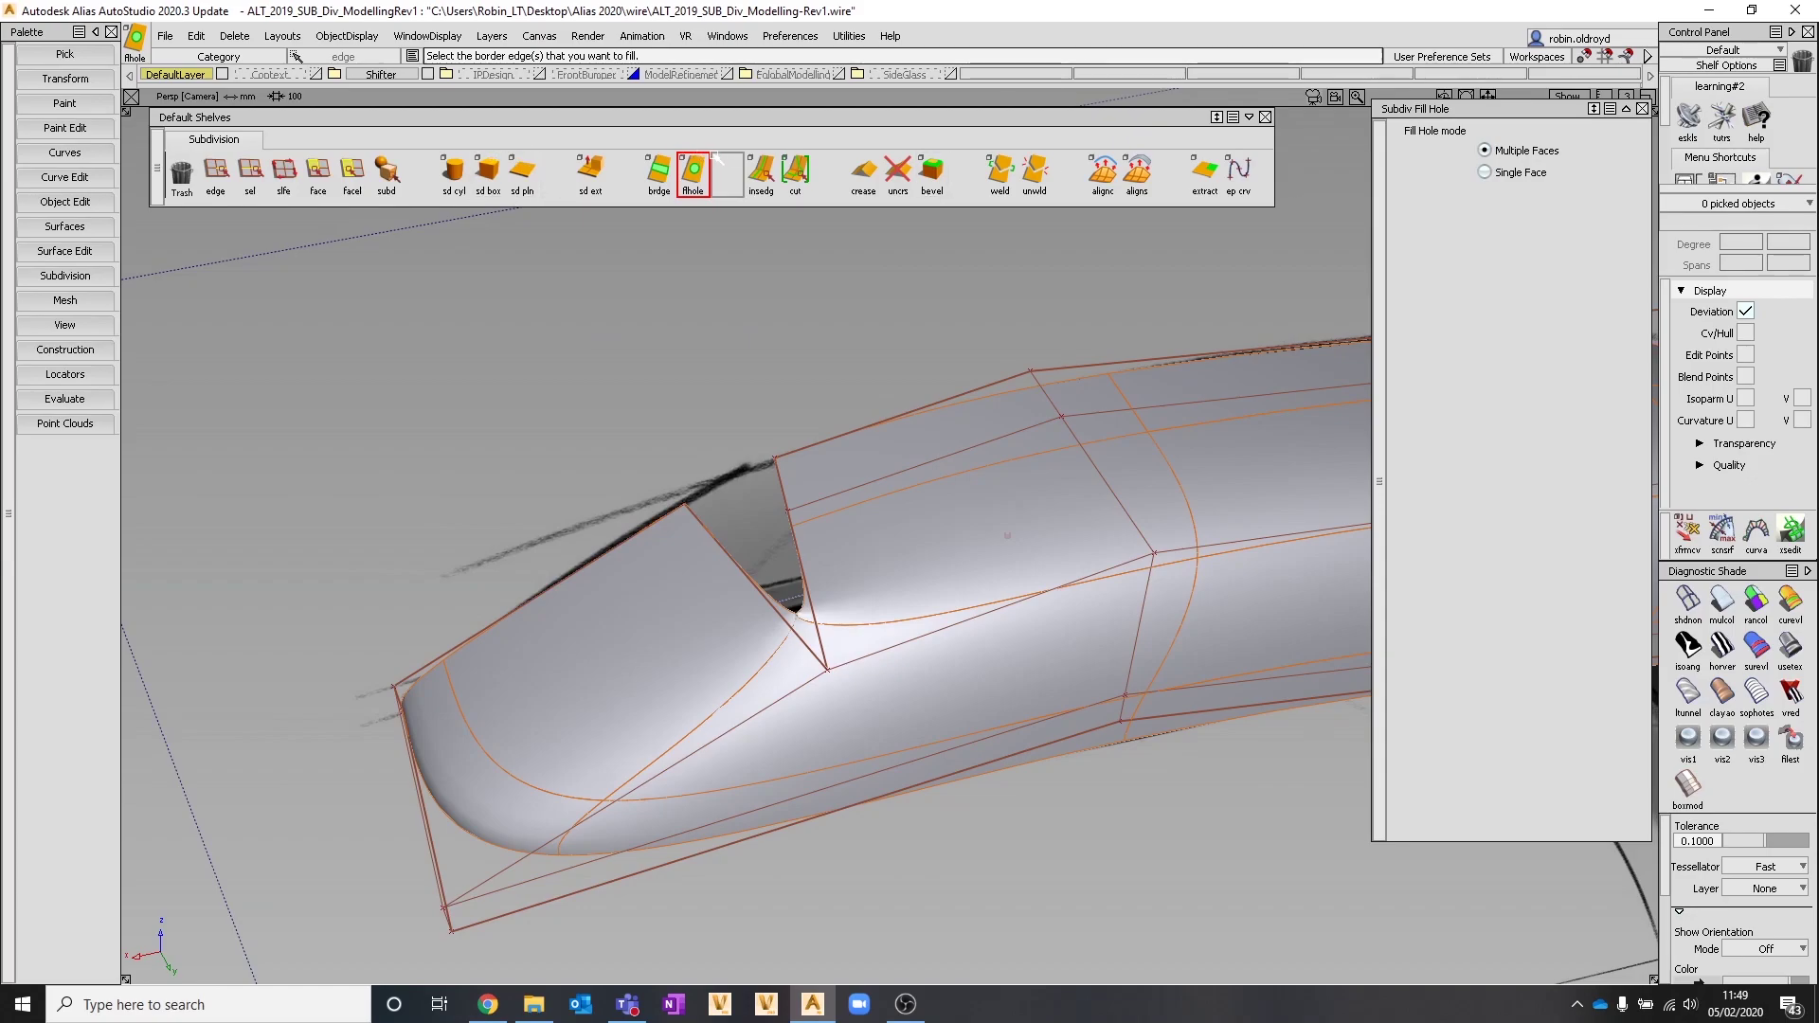
pyautogui.click(761, 171)
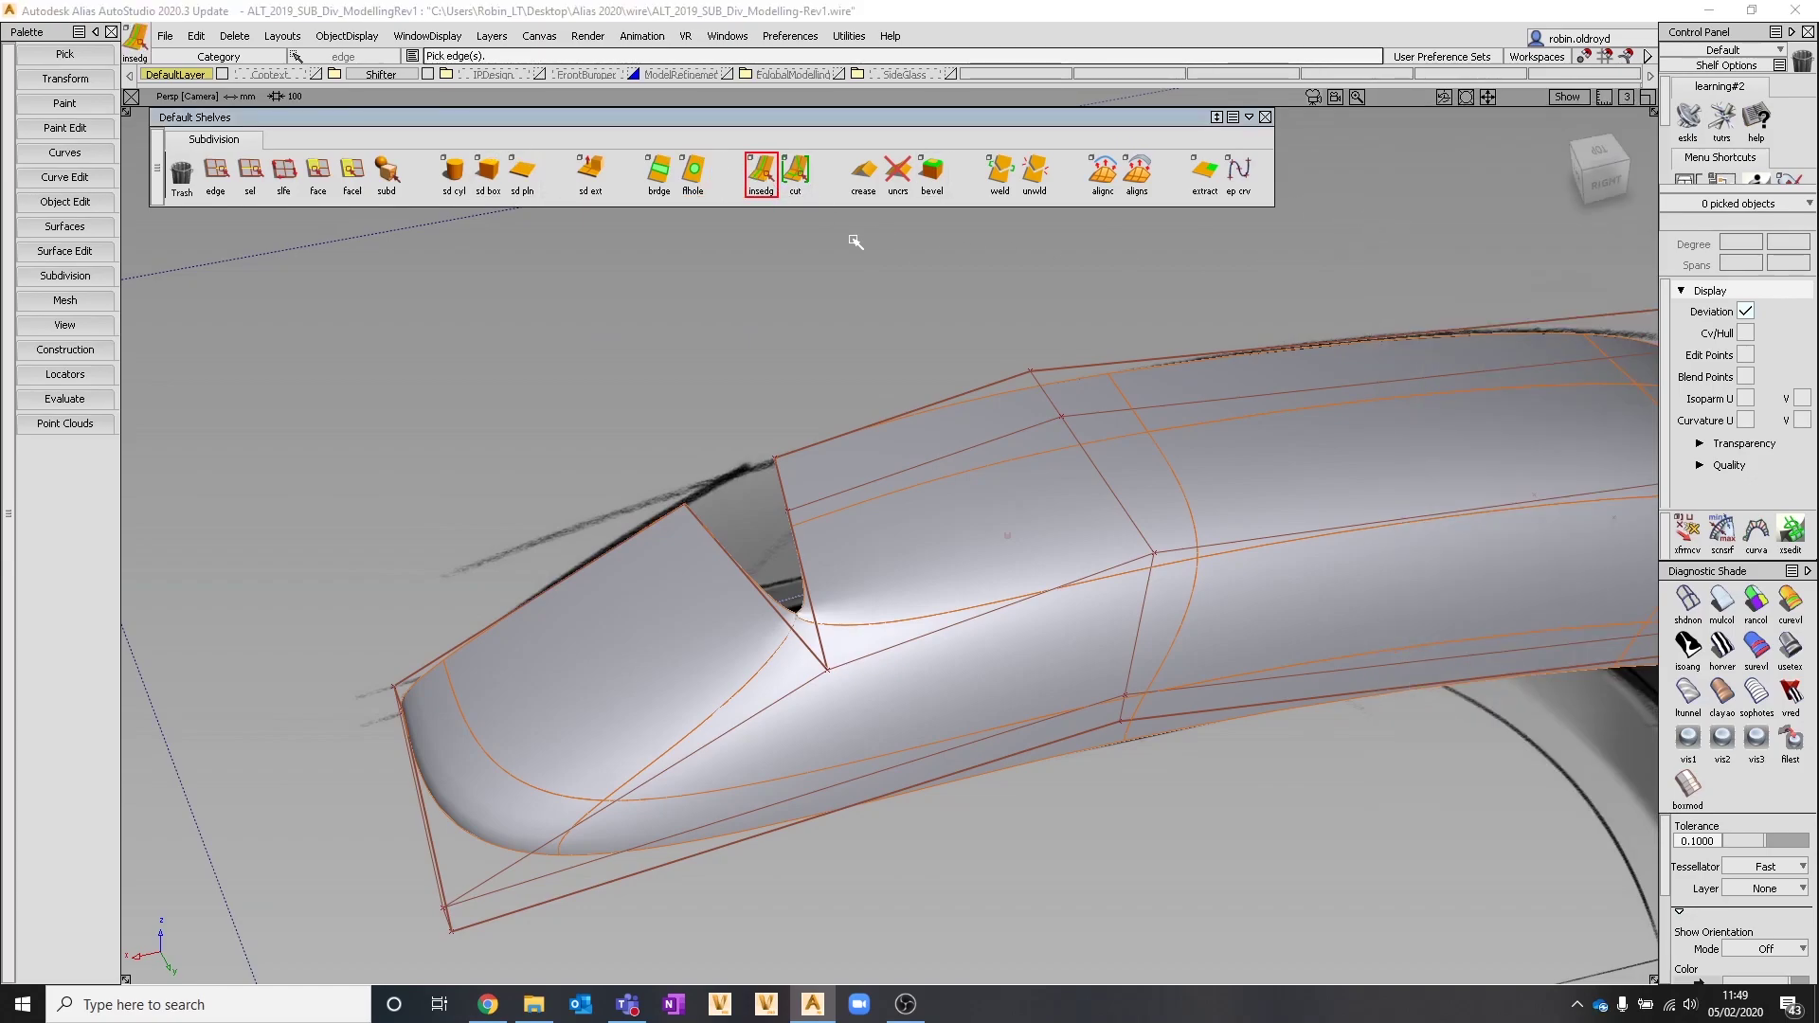
pyautogui.doubleClick(761, 171)
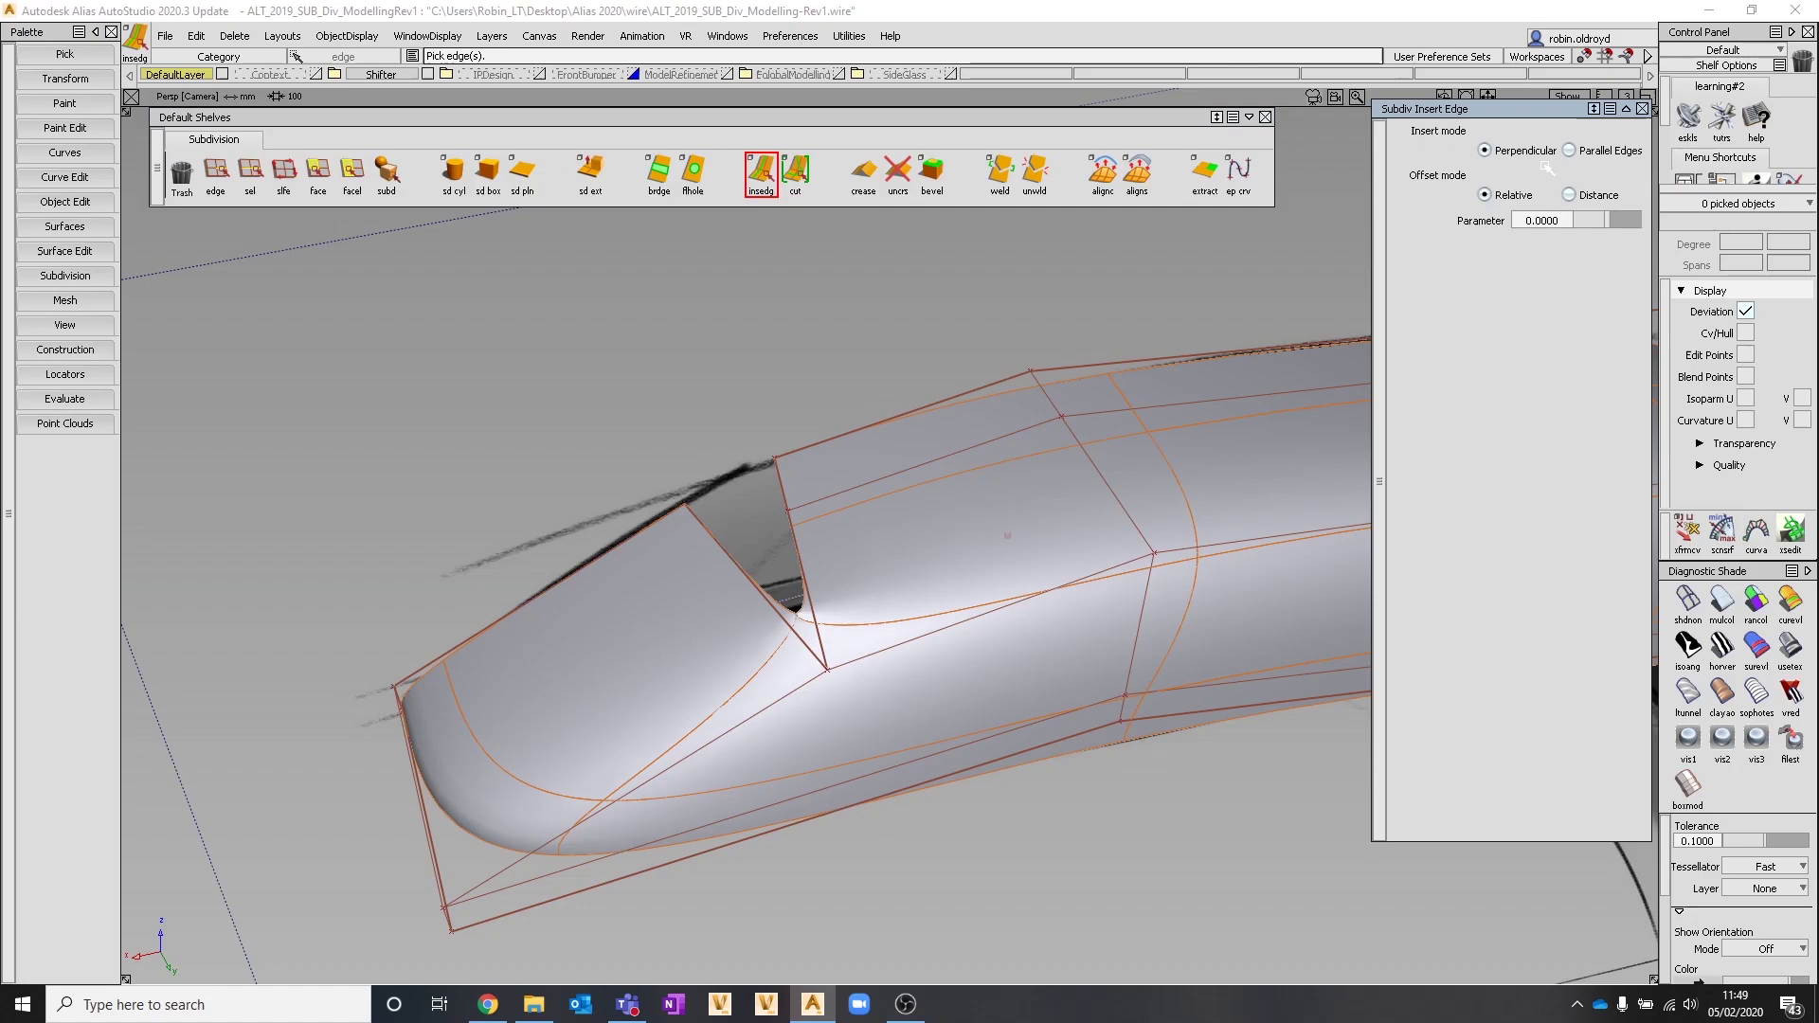
pyautogui.click(1569, 150)
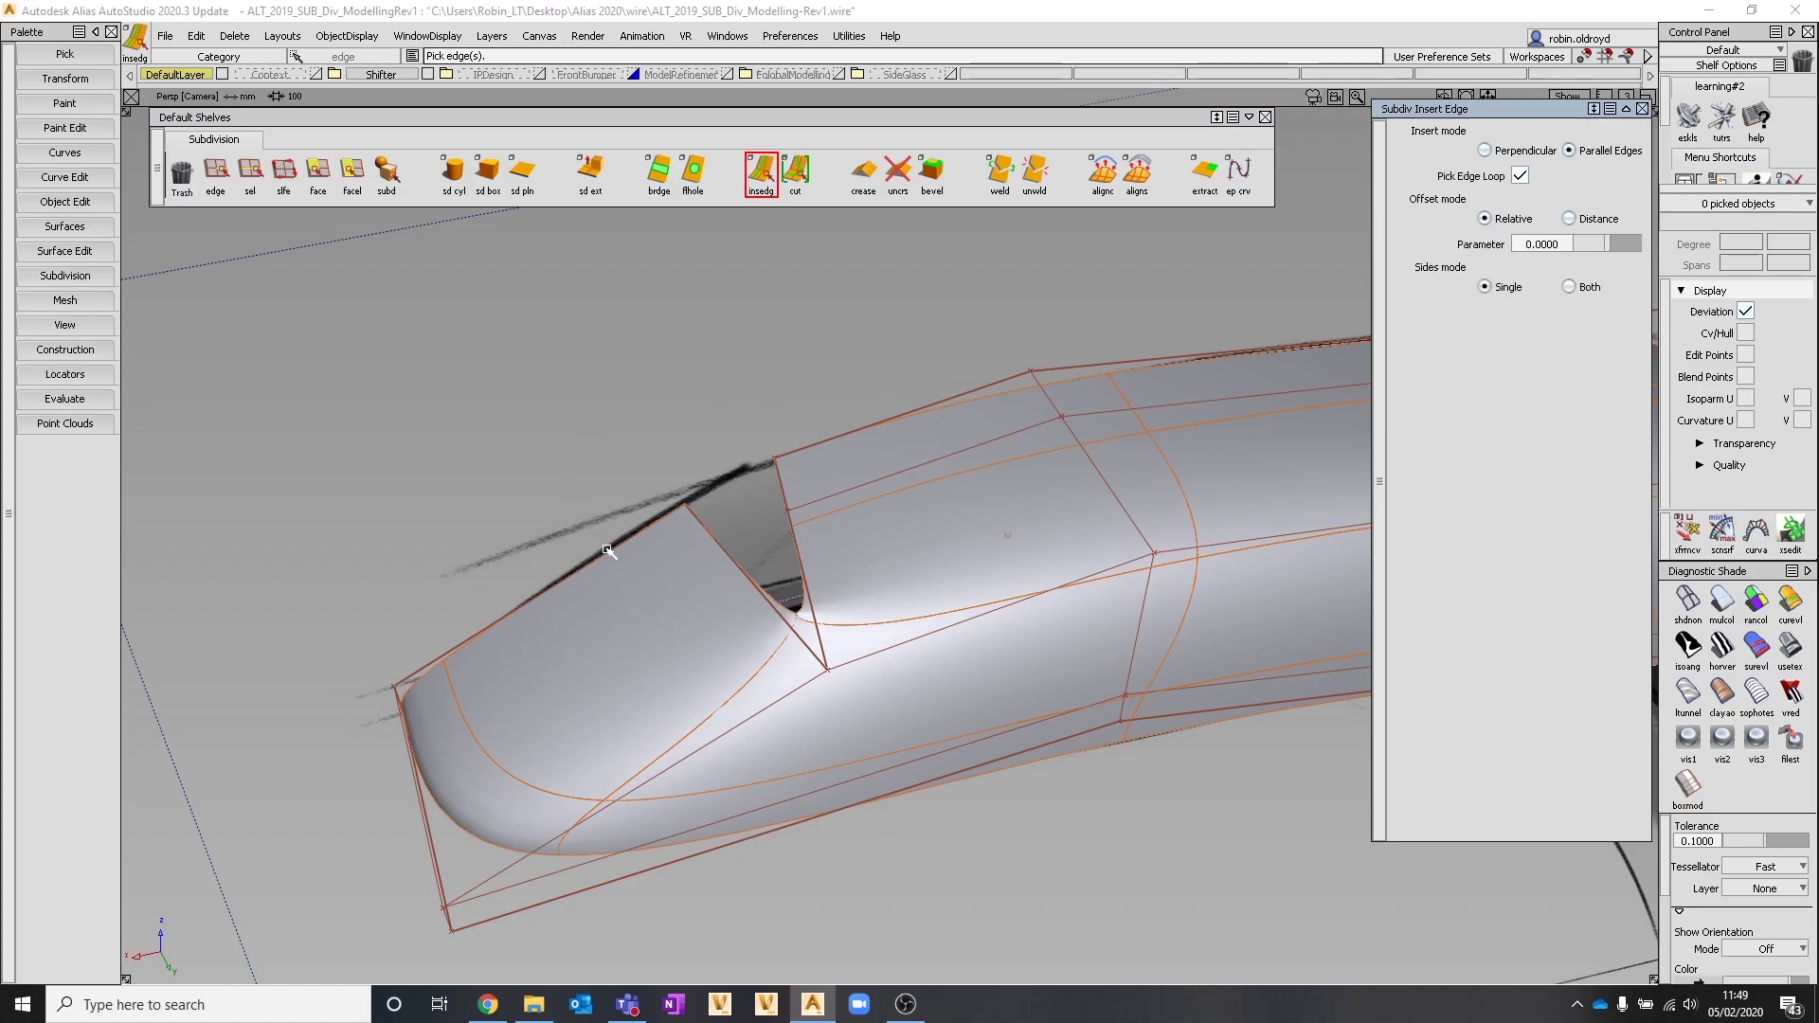
pyautogui.moveTo(608, 551); pyautogui.dragTo(630, 579)
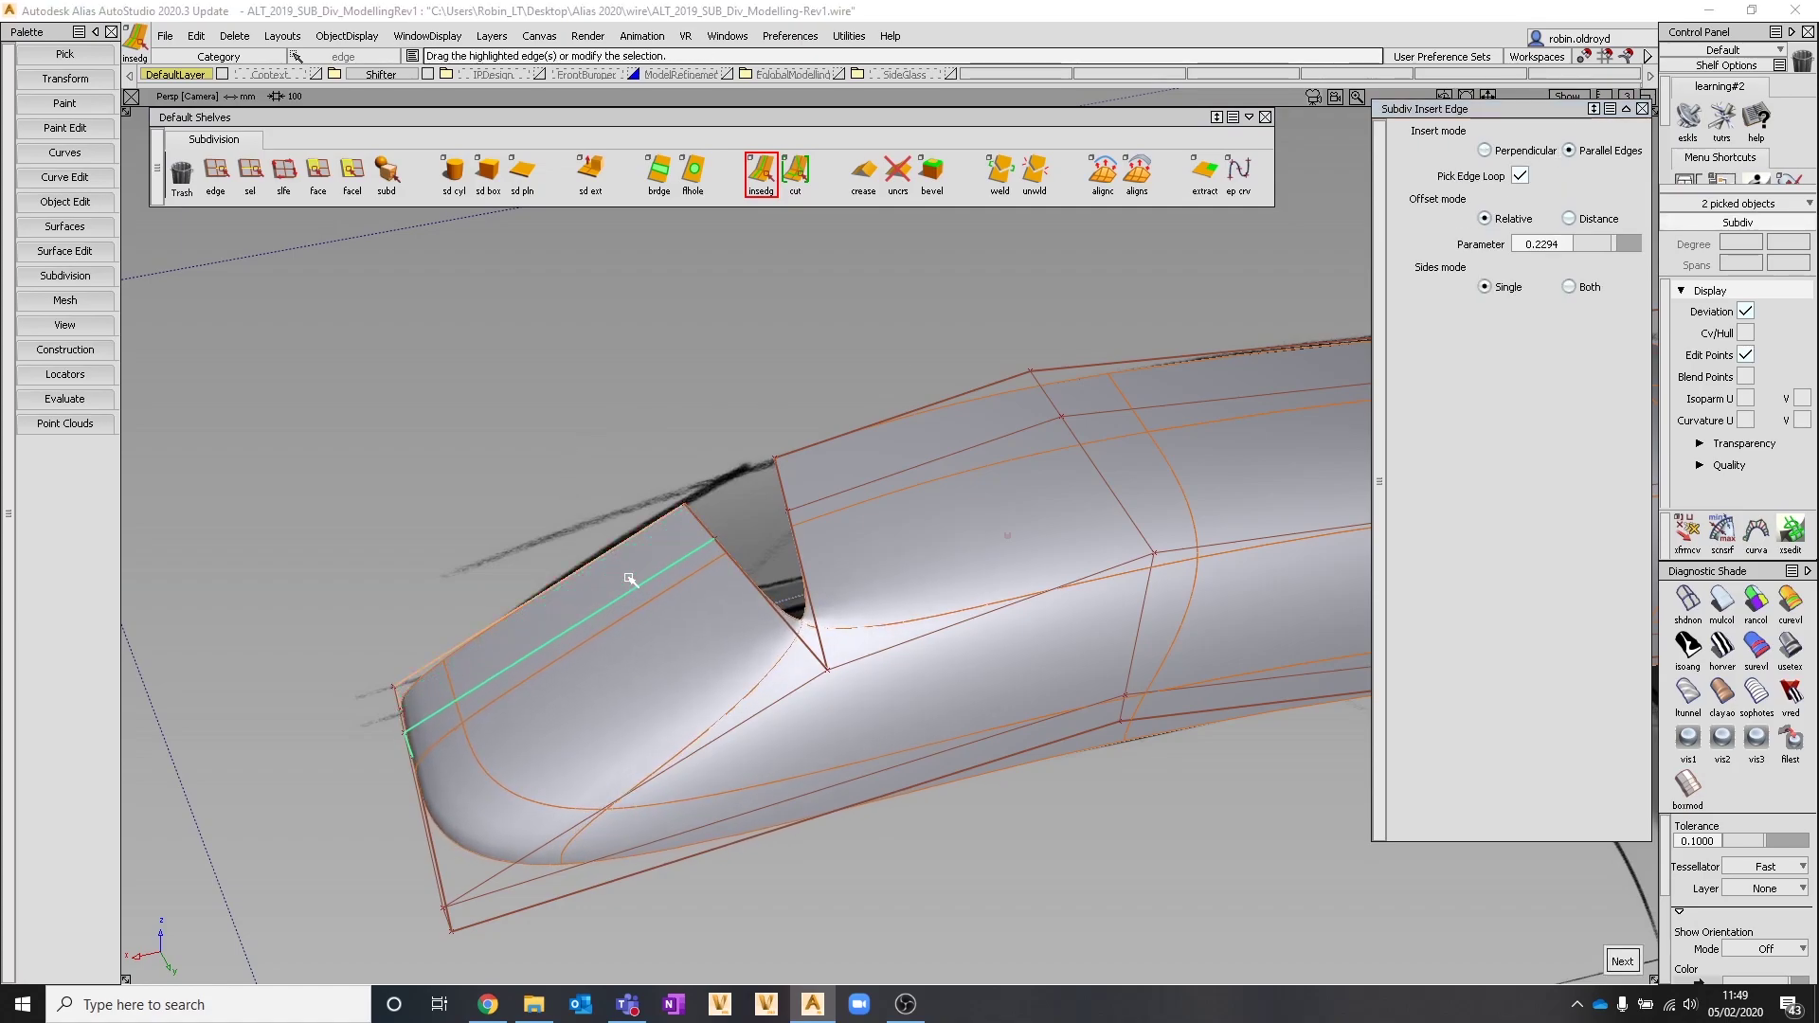
# Bridge the facing centreline edges across the front-end gap with 1 division, and fill the remaining hole using Multiple Faces
pyautogui.click(663, 183)
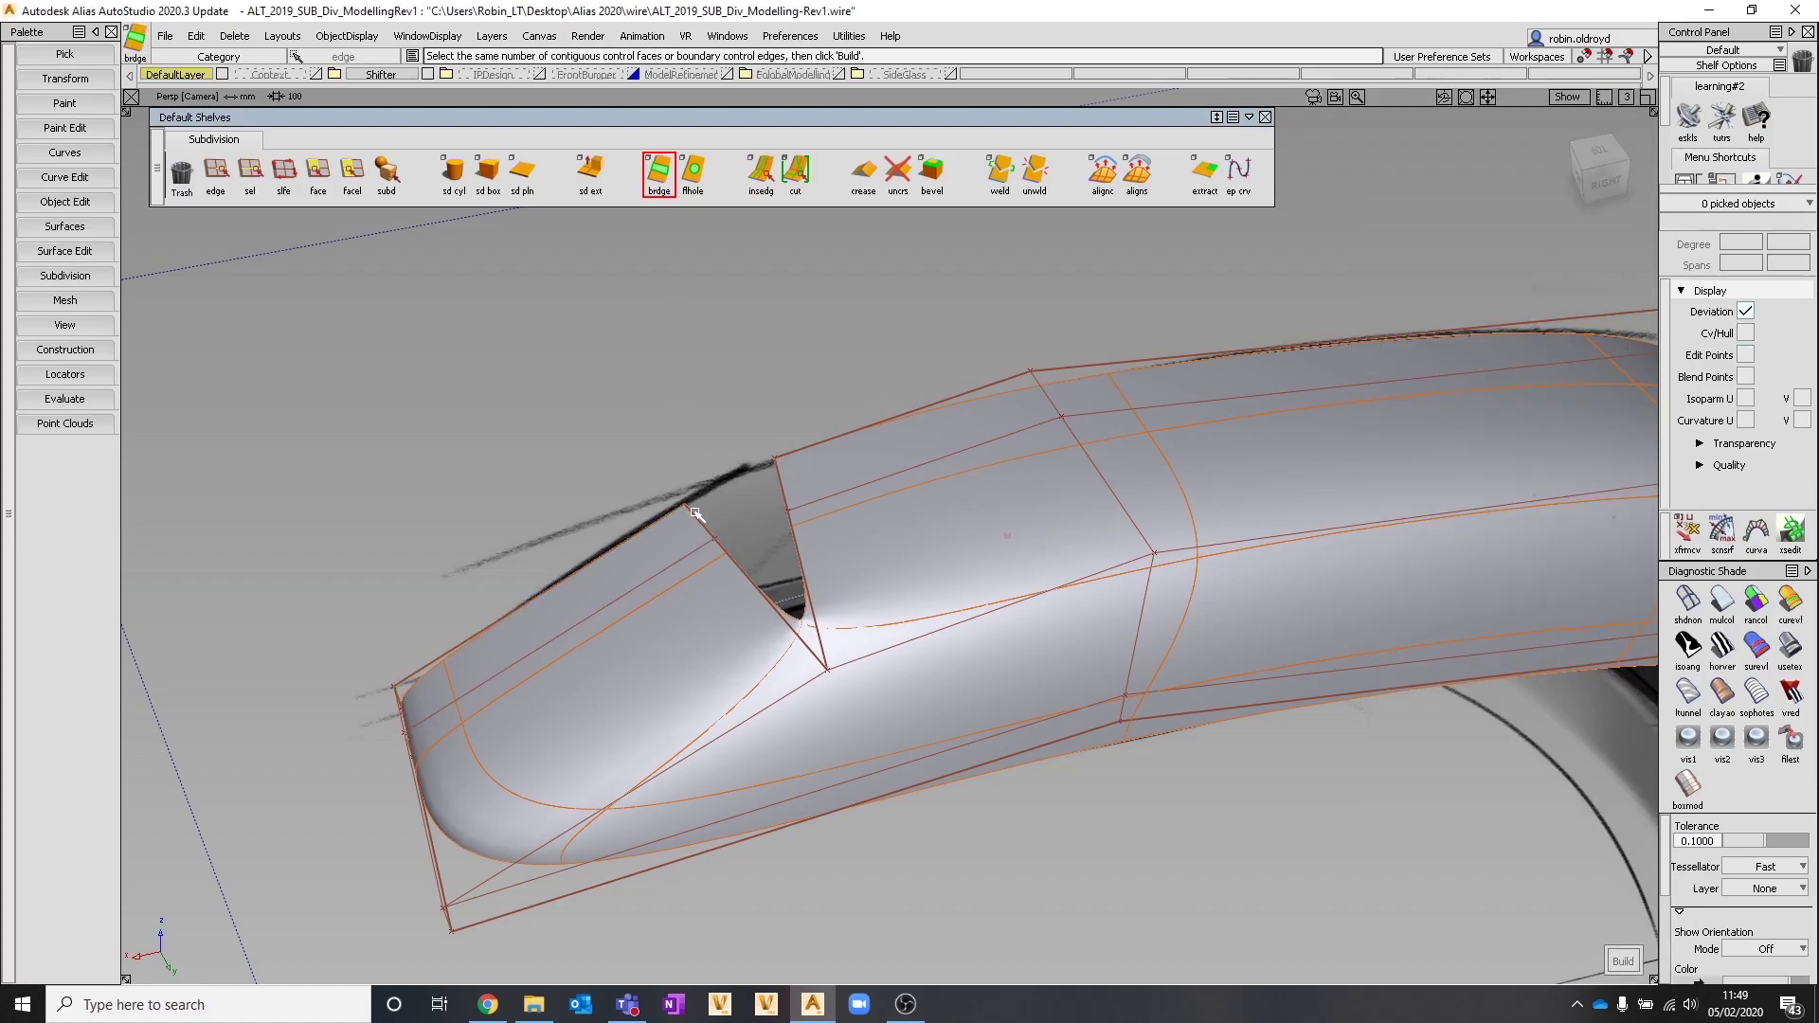
pyautogui.click(700, 519)
pyautogui.click(781, 477)
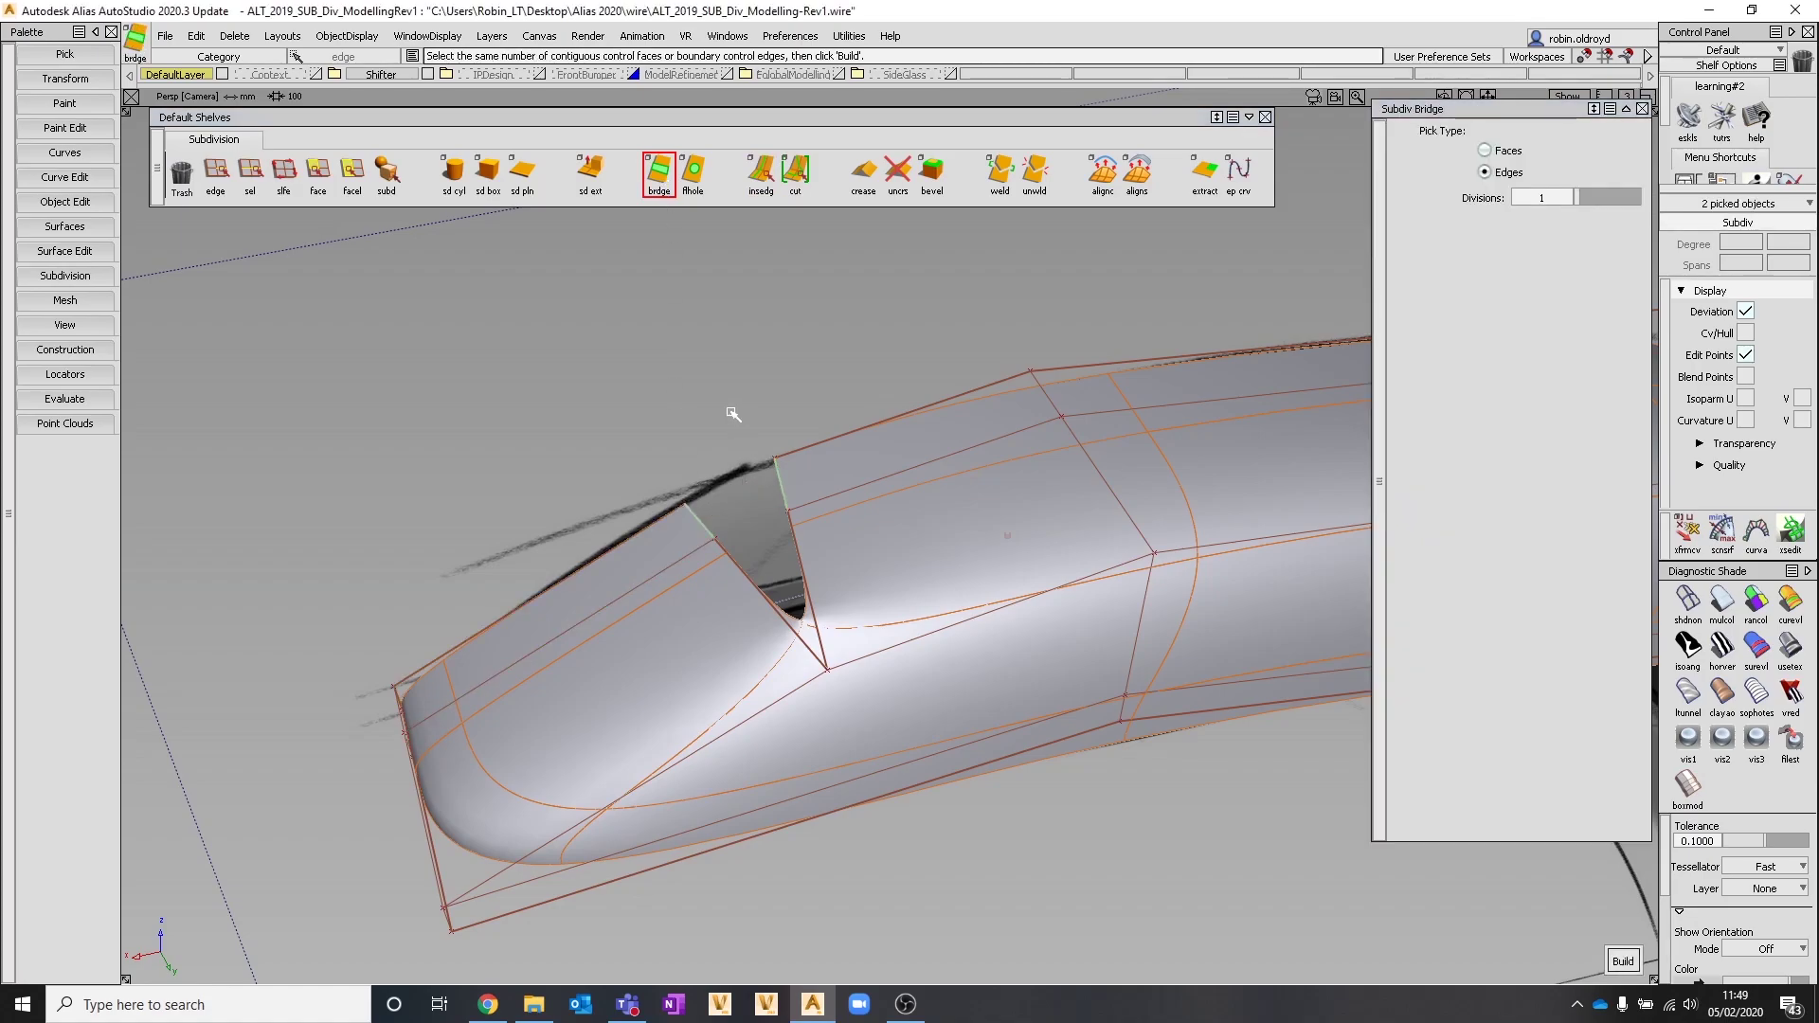
pyautogui.click(692, 174)
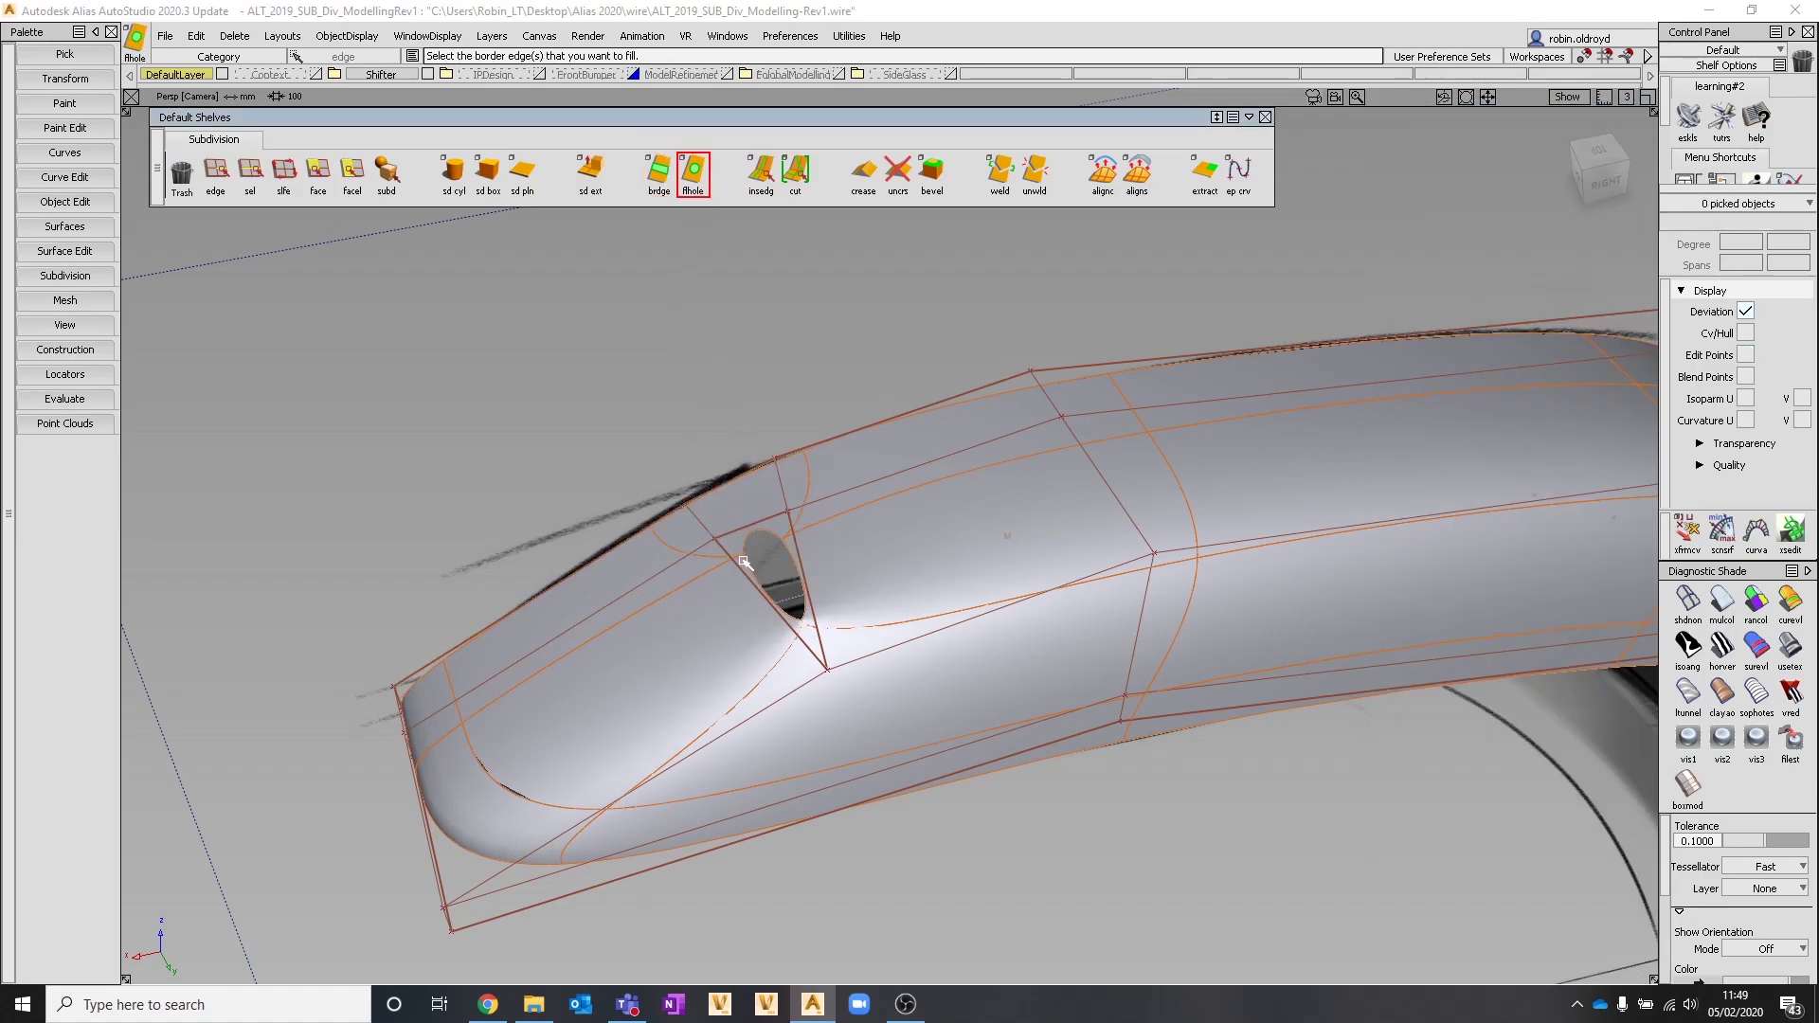
pyautogui.click(763, 595)
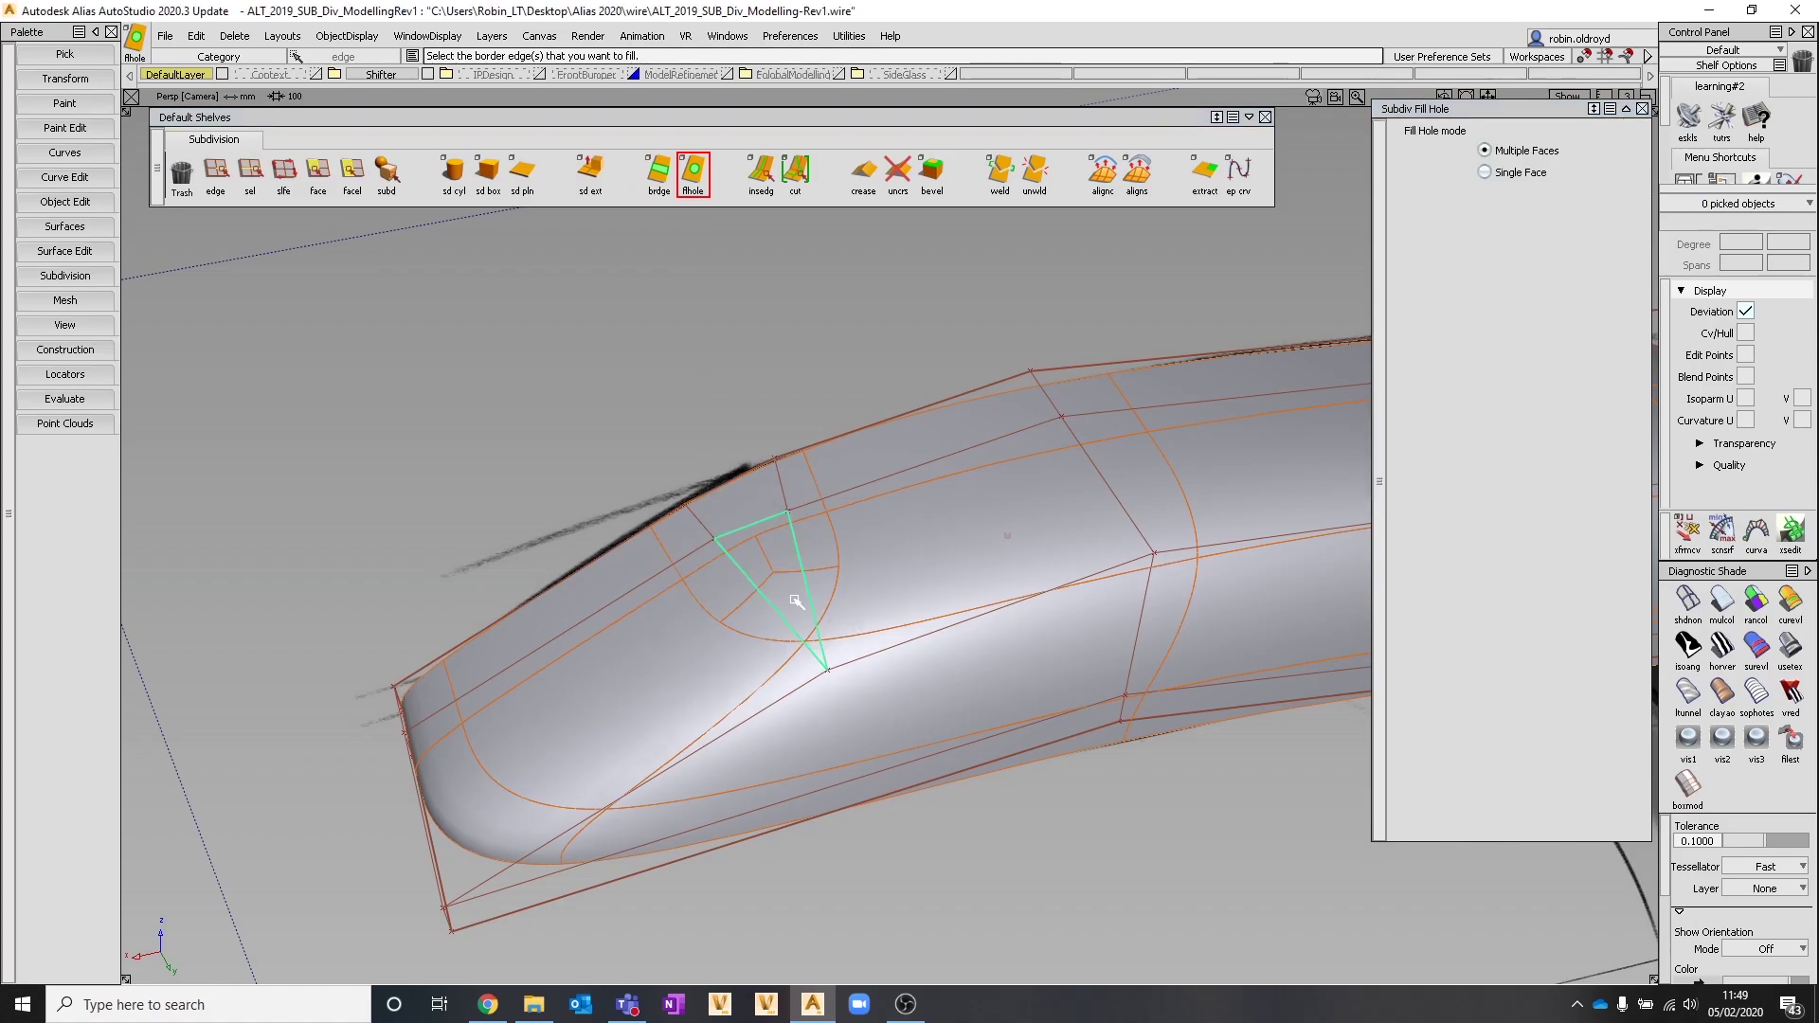
pyautogui.keyDown('alt'); pyautogui.keyDown('shift'); pyautogui.moveTo(624, 513); pyautogui.dragTo(726, 444); pyautogui.keyUp('shift'); pyautogui.keyUp('alt')
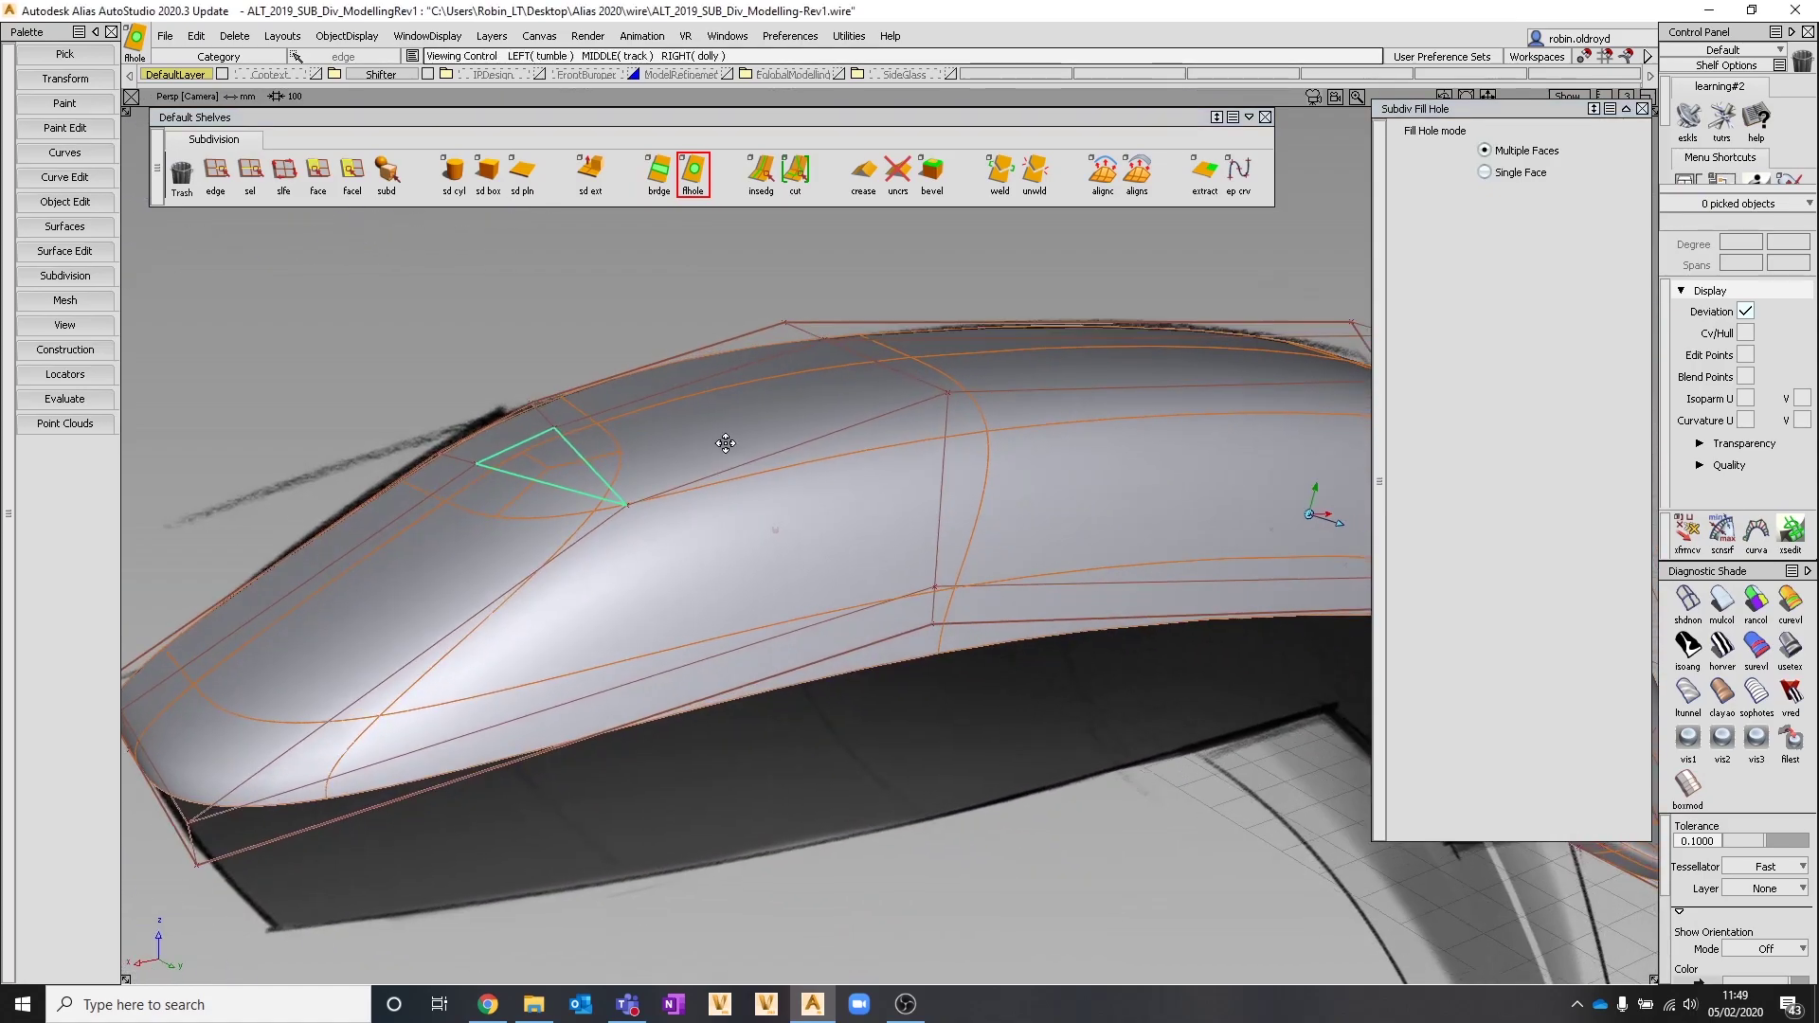
pyautogui.keyDown('alt'); pyautogui.keyDown('shift'); pyautogui.moveTo(789, 442); pyautogui.dragTo(778, 453, button='right'); pyautogui.keyUp('shift'); pyautogui.keyUp('alt')
pyautogui.keyDown('alt'); pyautogui.keyDown('shift'); pyautogui.moveTo(718, 513); pyautogui.dragTo(914, 559); pyautogui.keyUp('shift'); pyautogui.keyUp('alt')
pyautogui.keyDown('ctrl'); pyautogui.keyDown('shift'); pyautogui.moveTo(914, 558); pyautogui.dragTo(938, 485); pyautogui.keyUp('shift'); pyautogui.keyUp('ctrl')
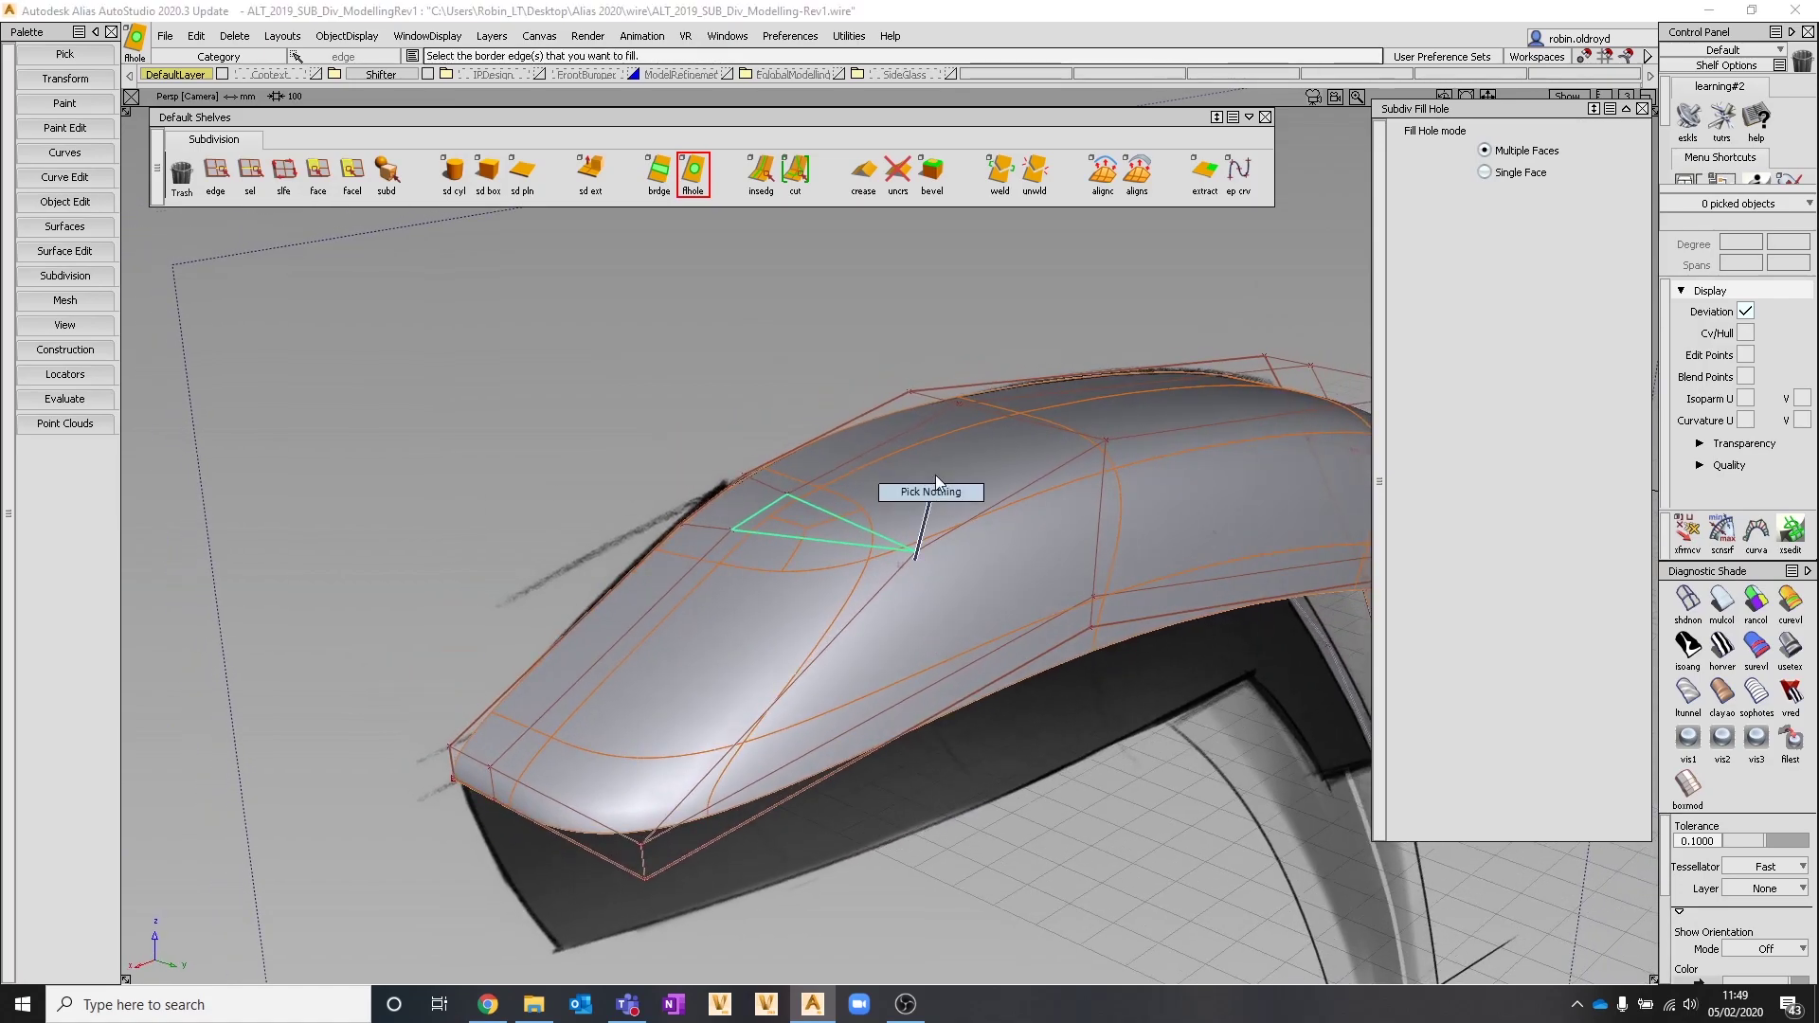
pyautogui.keyDown('alt'); pyautogui.keyDown('shift'); pyautogui.moveTo(1291, 470); pyautogui.dragTo(1110, 446, button='middle'); pyautogui.keyUp('shift'); pyautogui.keyUp('alt')
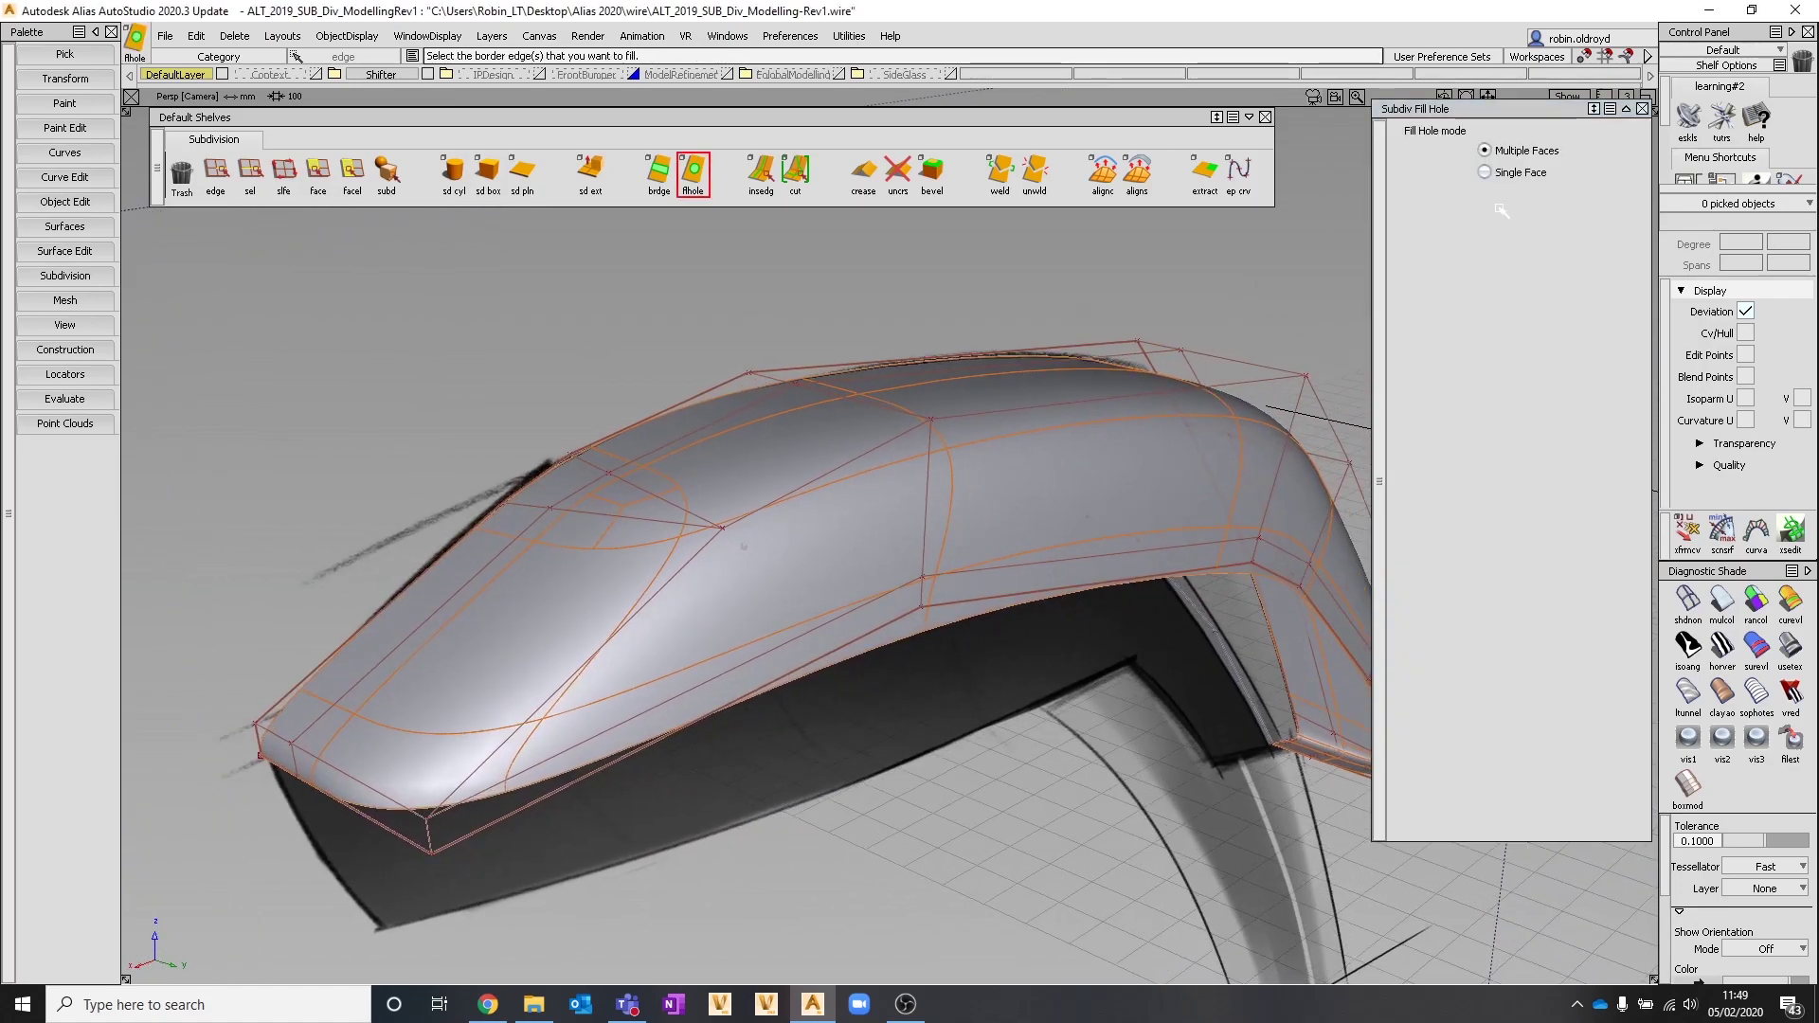
pyautogui.click(1643, 109)
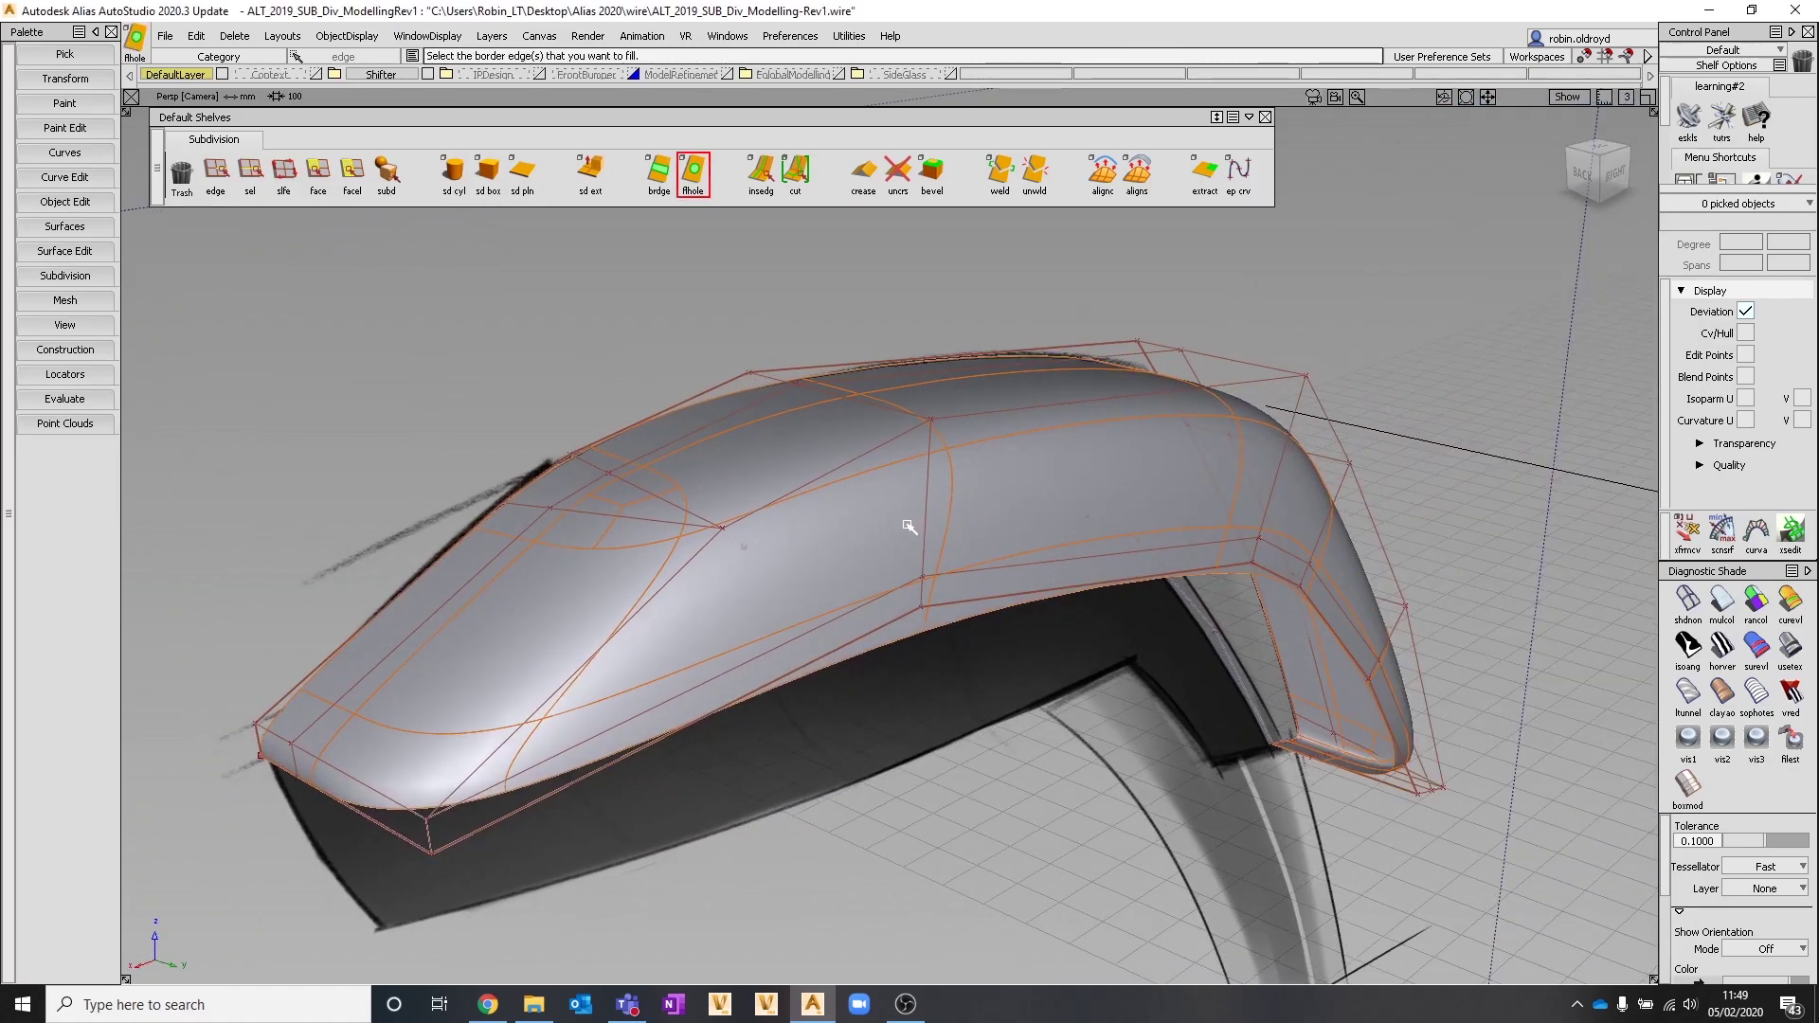
# Pick the faces along the side wall of the body and move them slightly sideways relative to the centreline
pyautogui.moveTo(818, 584)
pyautogui.keyDown('alt'); pyautogui.keyDown('shift'); pyautogui.mouseDown()
pyautogui.moveTo(1226, 588)
pyautogui.moveTo(810, 594)
pyautogui.mouseUp(); pyautogui.keyUp('shift'); pyautogui.keyUp('alt')
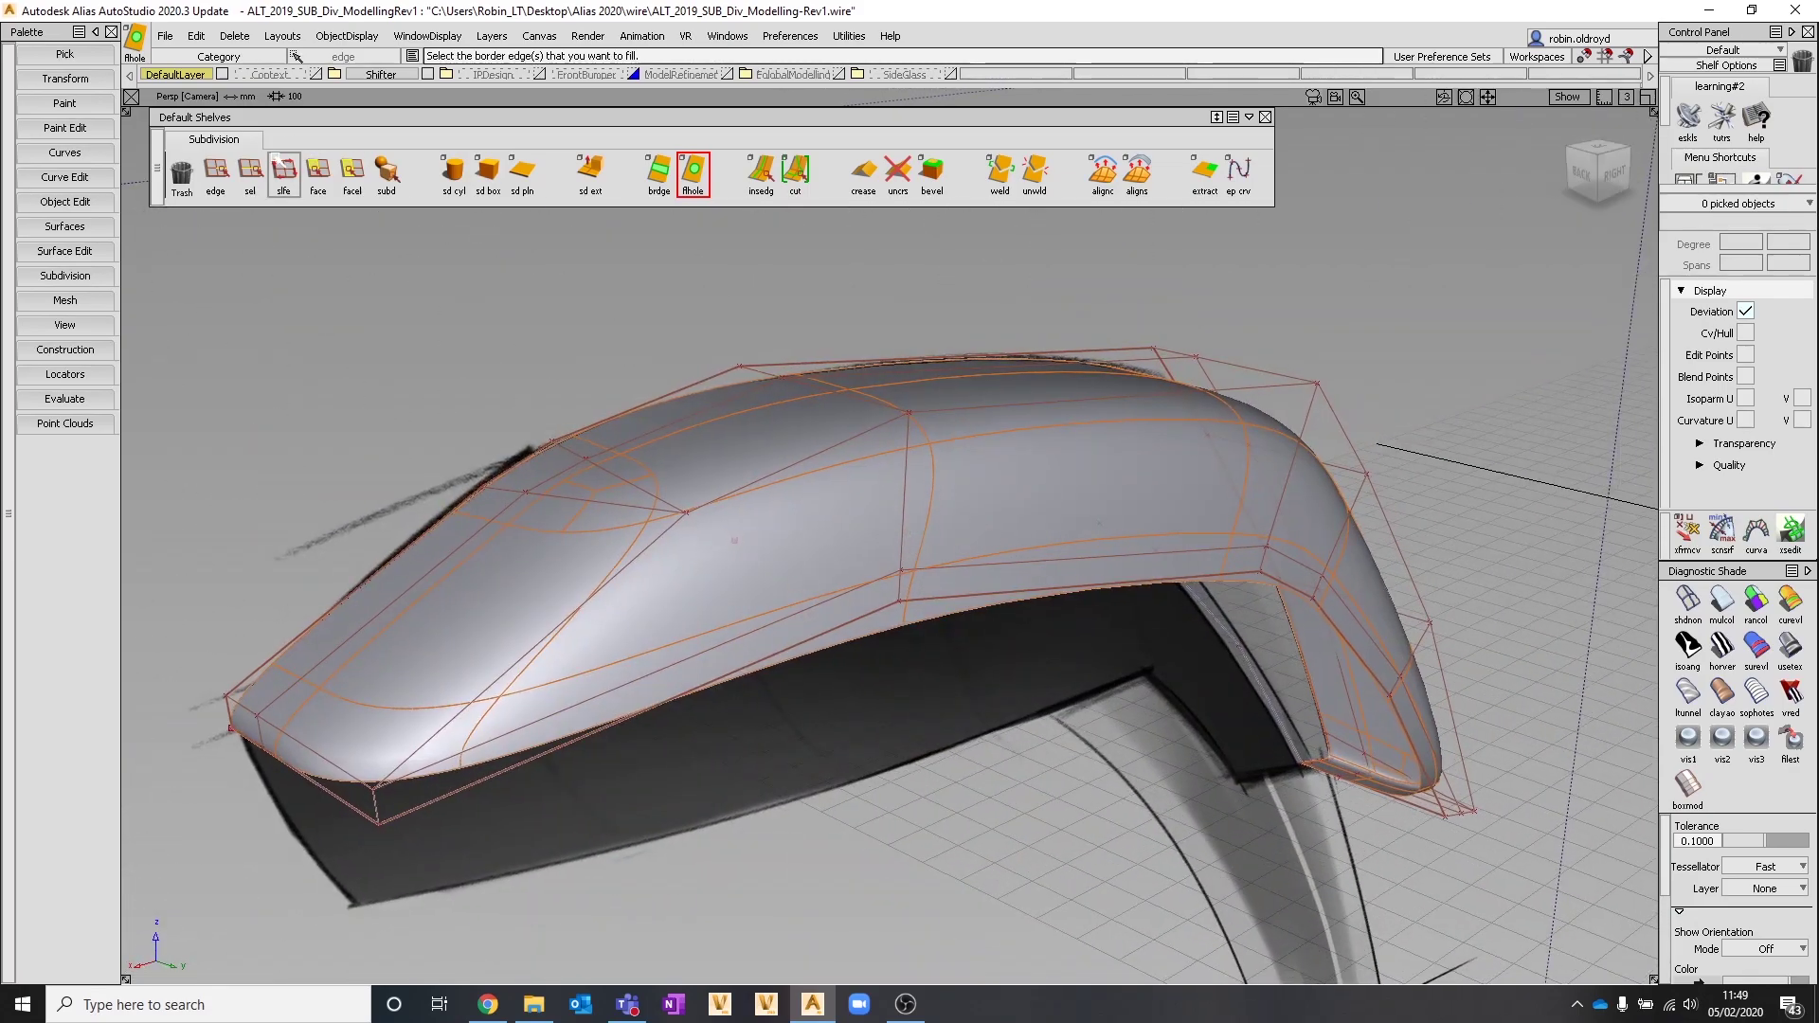
pyautogui.click(318, 173)
pyautogui.click(1145, 520)
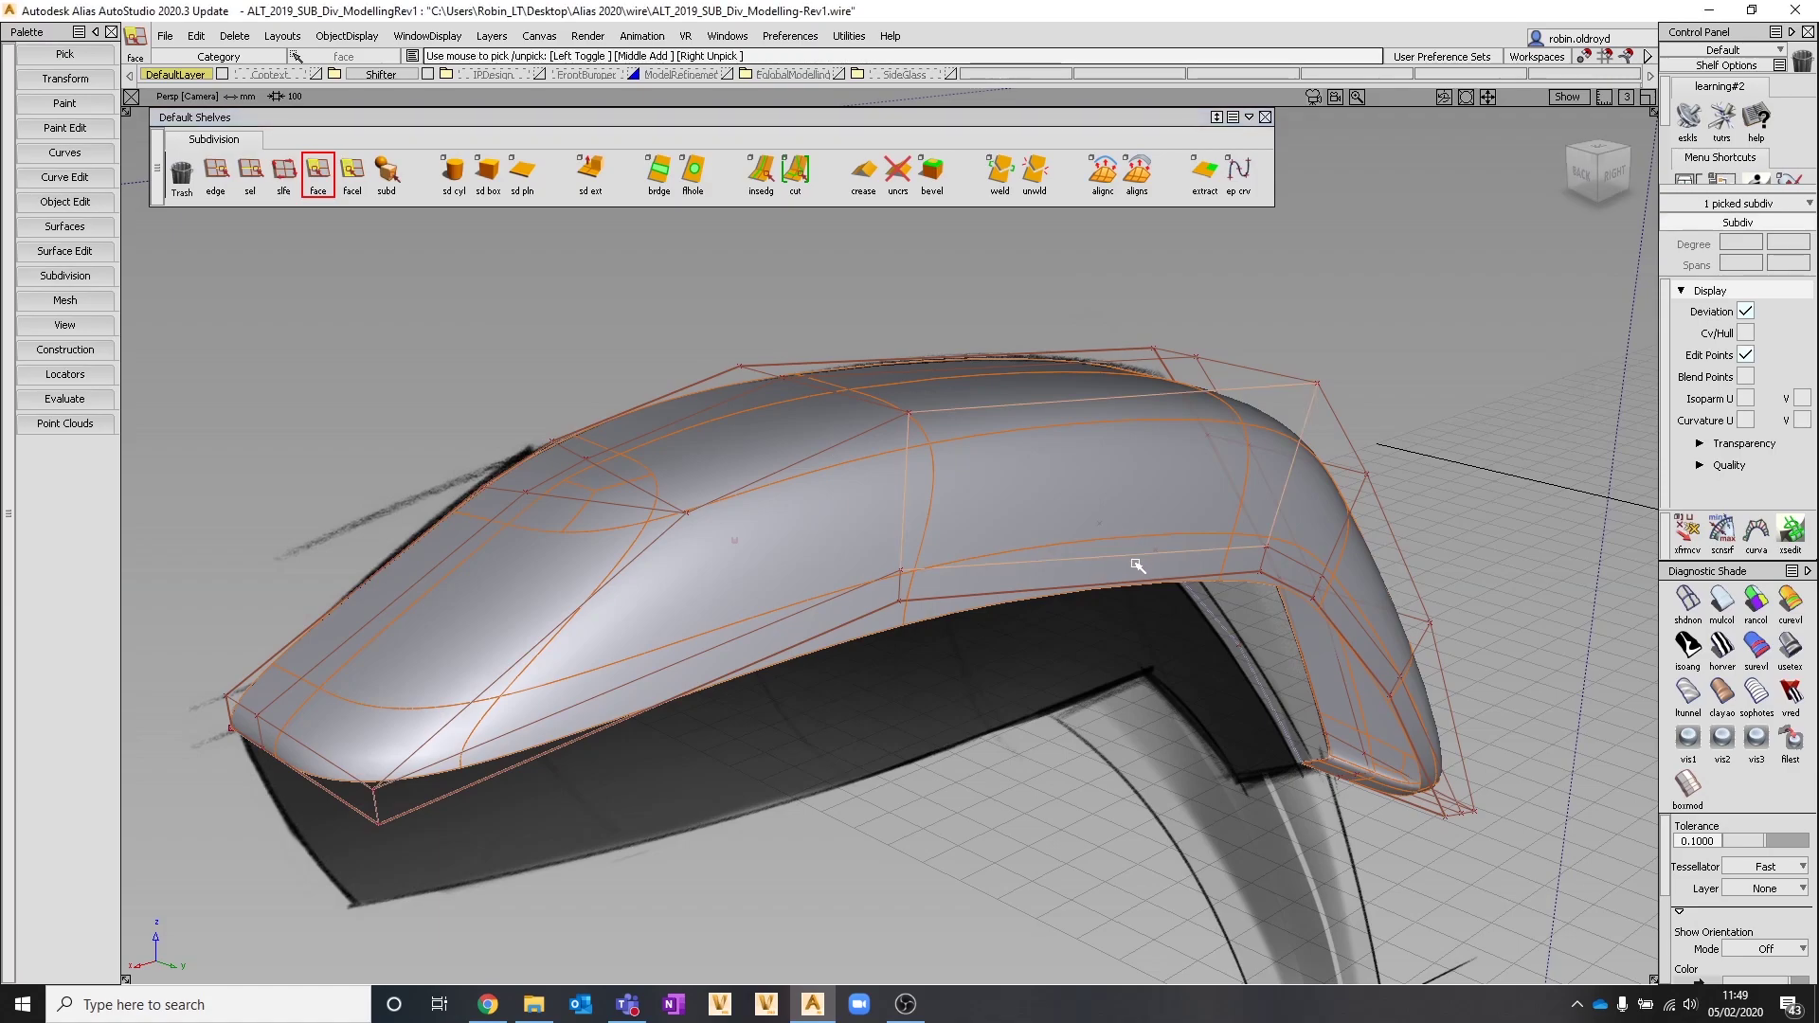
pyautogui.click(1296, 575)
pyautogui.click(1308, 532)
pyautogui.keyDown('ctrl'); pyautogui.keyDown('shift'); pyautogui.moveTo(1174, 598); pyautogui.dragTo(1171, 530, button='middle'); pyautogui.keyUp('shift'); pyautogui.keyUp('ctrl')
pyautogui.keyDown('alt'); pyautogui.keyDown('shift'); pyautogui.moveTo(1047, 496); pyautogui.dragTo(487, 514); pyautogui.keyUp('shift'); pyautogui.keyUp('alt')
pyautogui.moveTo(1060, 397); pyautogui.dragTo(1042, 395, button='middle')
pyautogui.keyDown('alt'); pyautogui.keyDown('shift'); pyautogui.moveTo(1042, 395); pyautogui.dragTo(606, 367); pyautogui.keyUp('shift'); pyautogui.keyUp('alt')
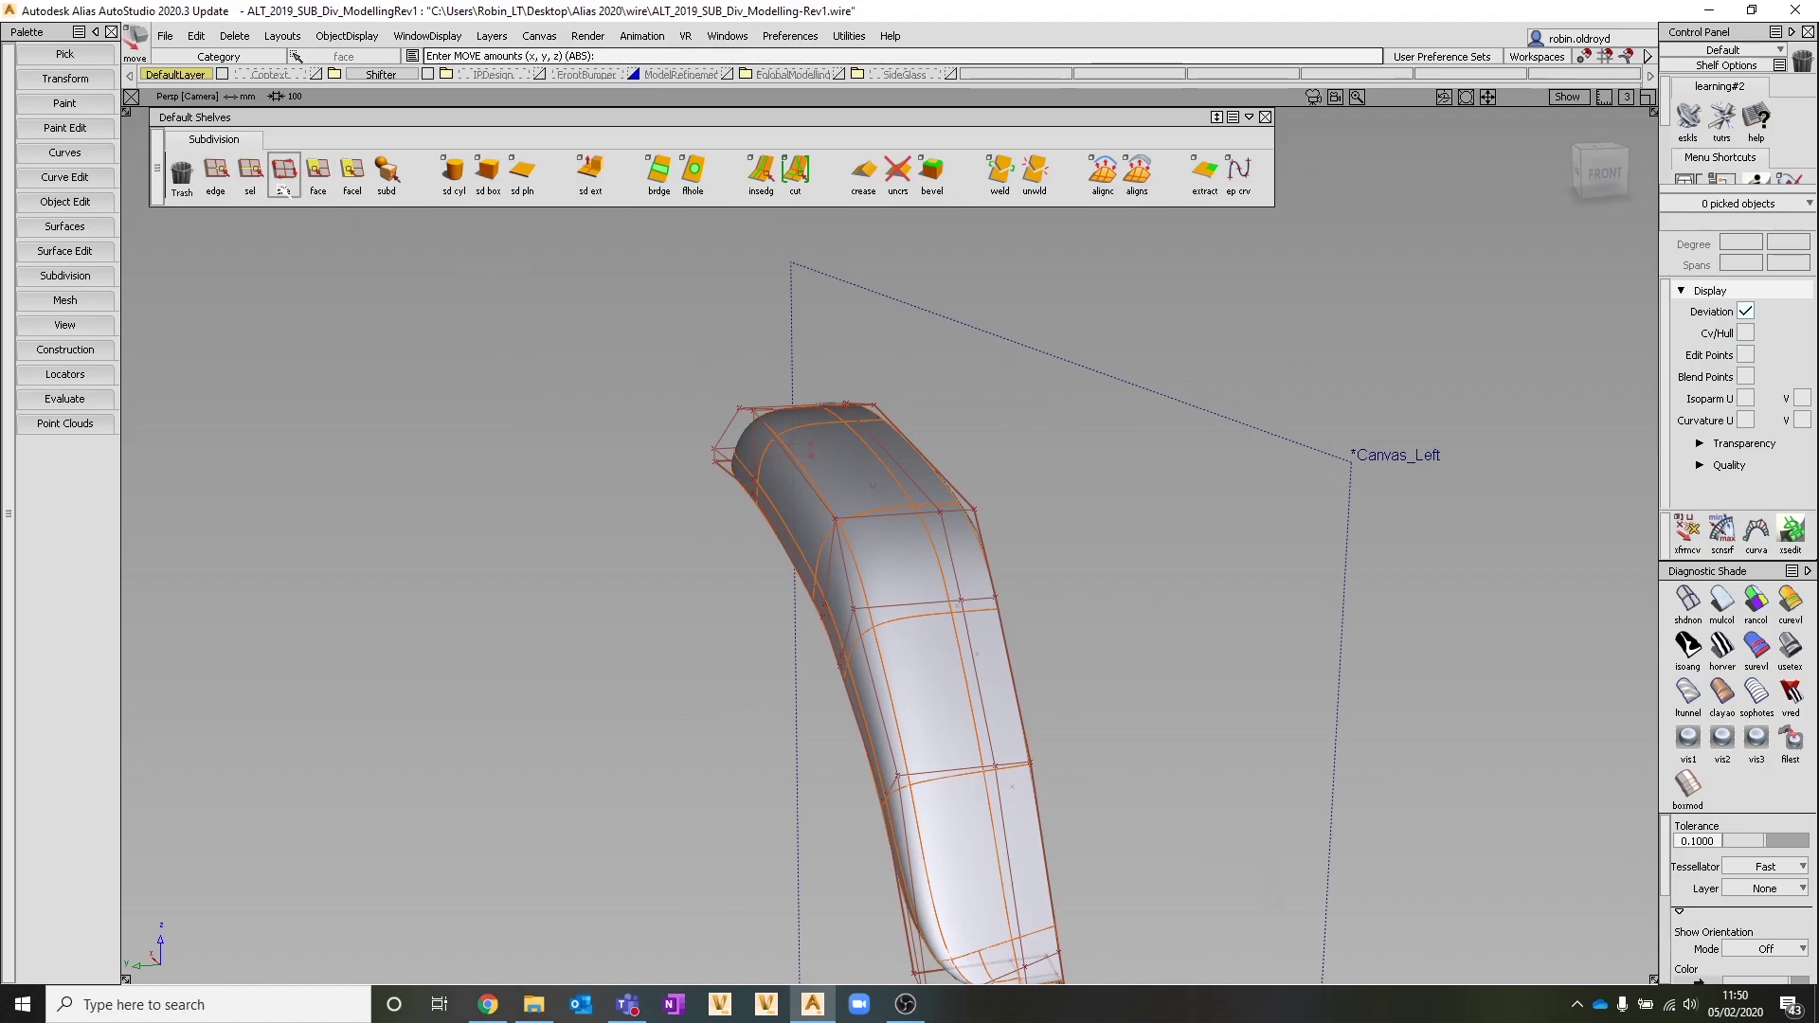
# Pick six CVs along the outer lower border of the side wall and move them slightly sideways
pyautogui.click(216, 178)
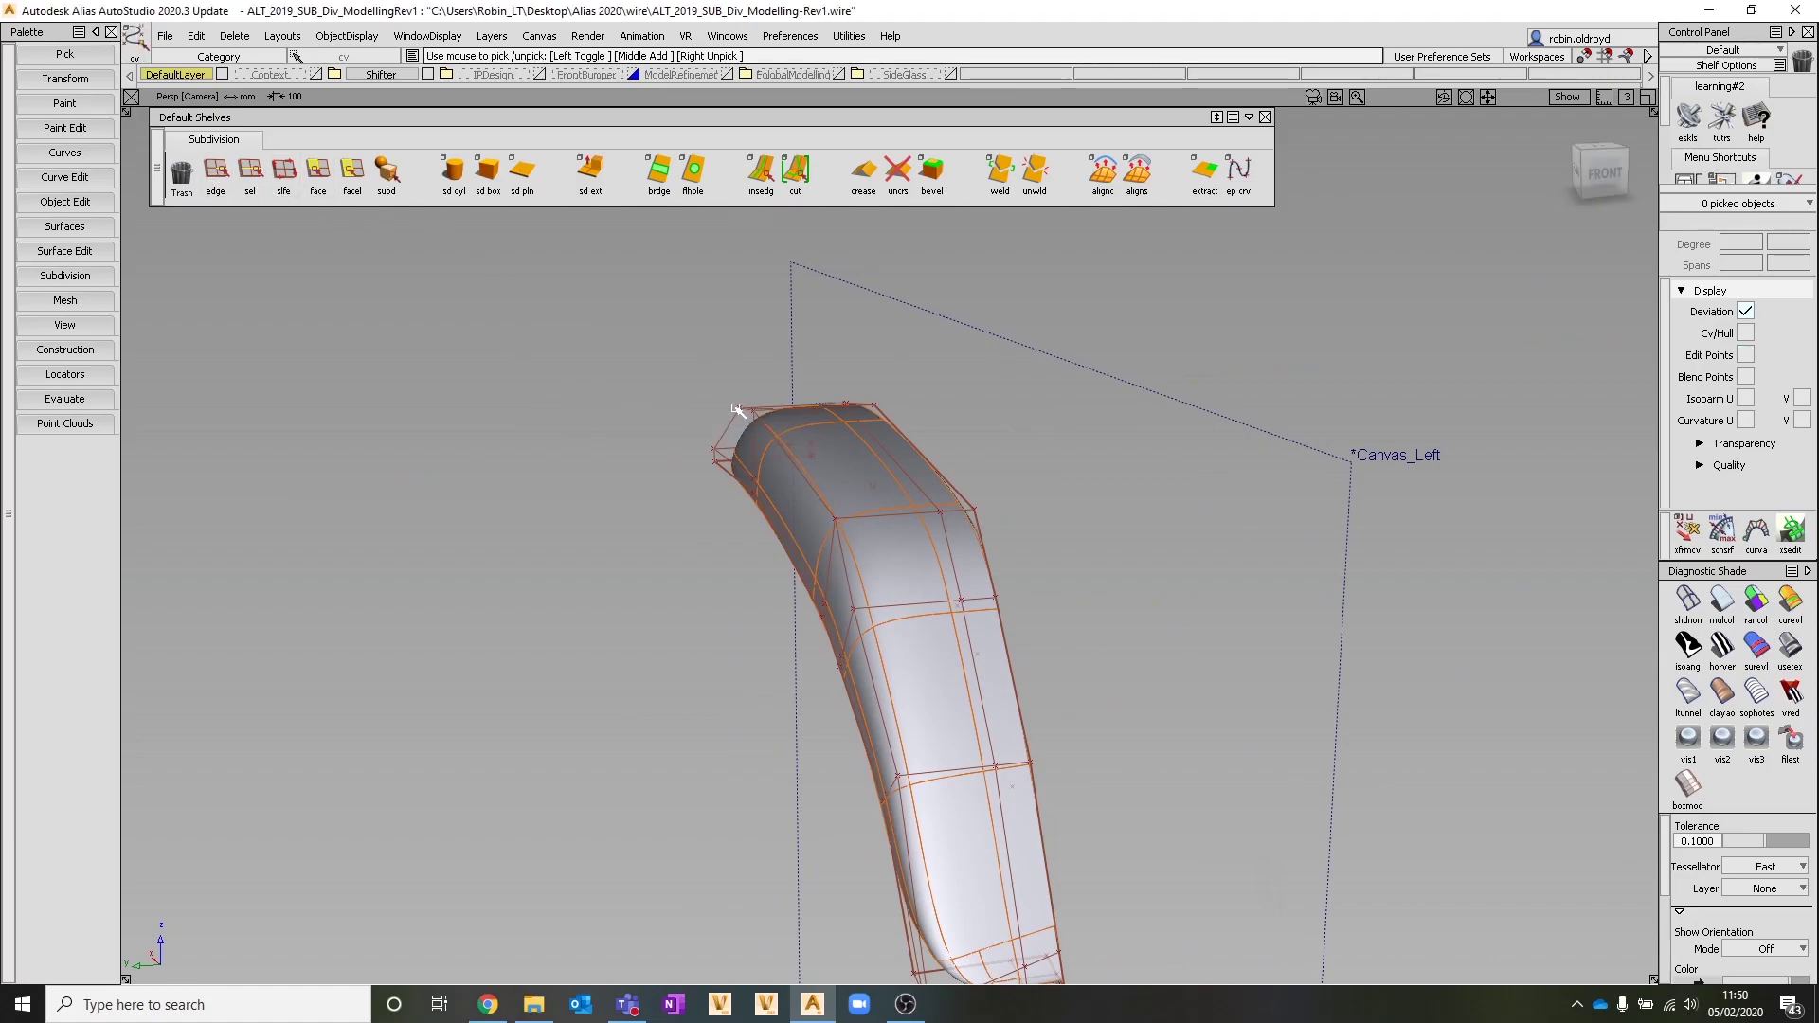
pyautogui.click(755, 465)
pyautogui.keyDown('alt'); pyautogui.keyDown('shift'); pyautogui.moveTo(889, 577); pyautogui.dragTo(884, 522); pyautogui.keyUp('shift'); pyautogui.keyUp('alt')
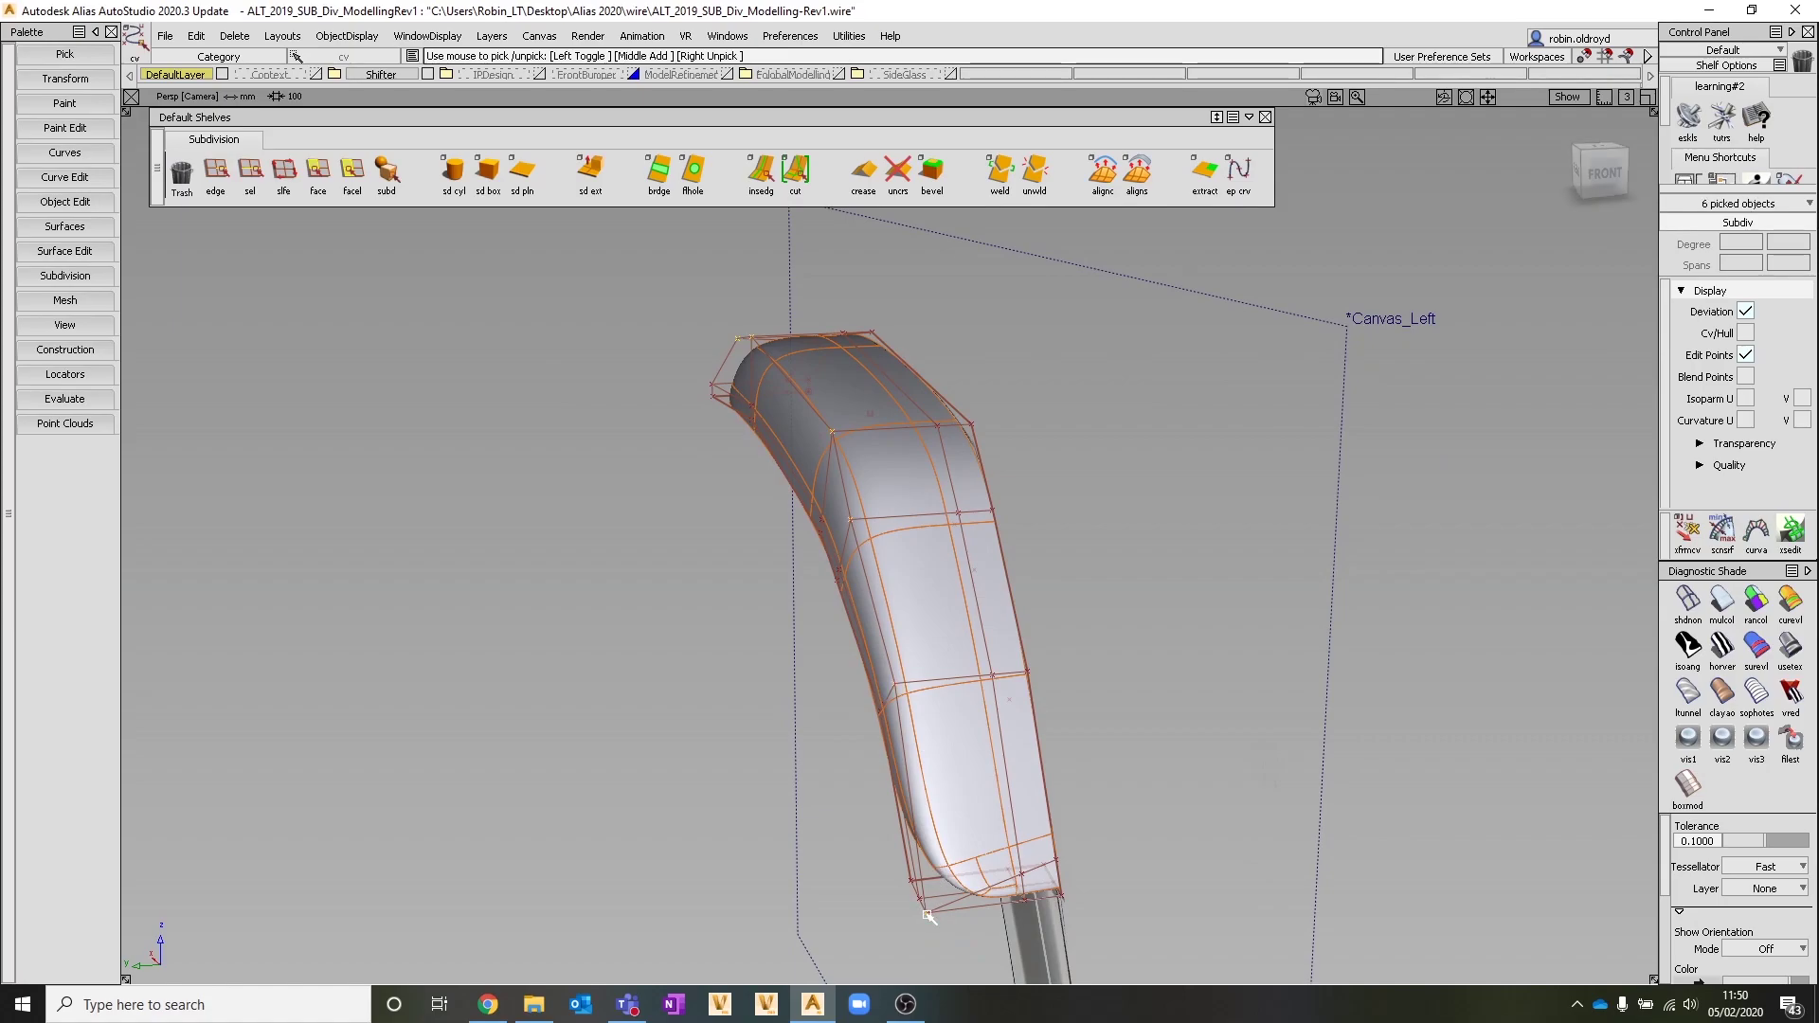
pyautogui.keyDown('alt'); pyautogui.keyDown('shift'); pyautogui.moveTo(832, 855); pyautogui.dragTo(849, 776); pyautogui.keyUp('shift'); pyautogui.keyUp('alt')
pyautogui.keyDown('ctrl'); pyautogui.keyDown('shift'); pyautogui.moveTo(754, 570); pyautogui.dragTo(747, 514, button='middle'); pyautogui.keyUp('shift'); pyautogui.keyUp('ctrl')
pyautogui.moveTo(594, 464); pyautogui.dragTo(624, 455, button='middle')
# Pick three border CVs at the lower end and adjust their position against the sketched end line
pyautogui.keyDown('alt'); pyautogui.keyDown('shift'); pyautogui.moveTo(1254, 783); pyautogui.dragTo(1338, 698); pyautogui.keyUp('shift'); pyautogui.keyUp('alt')
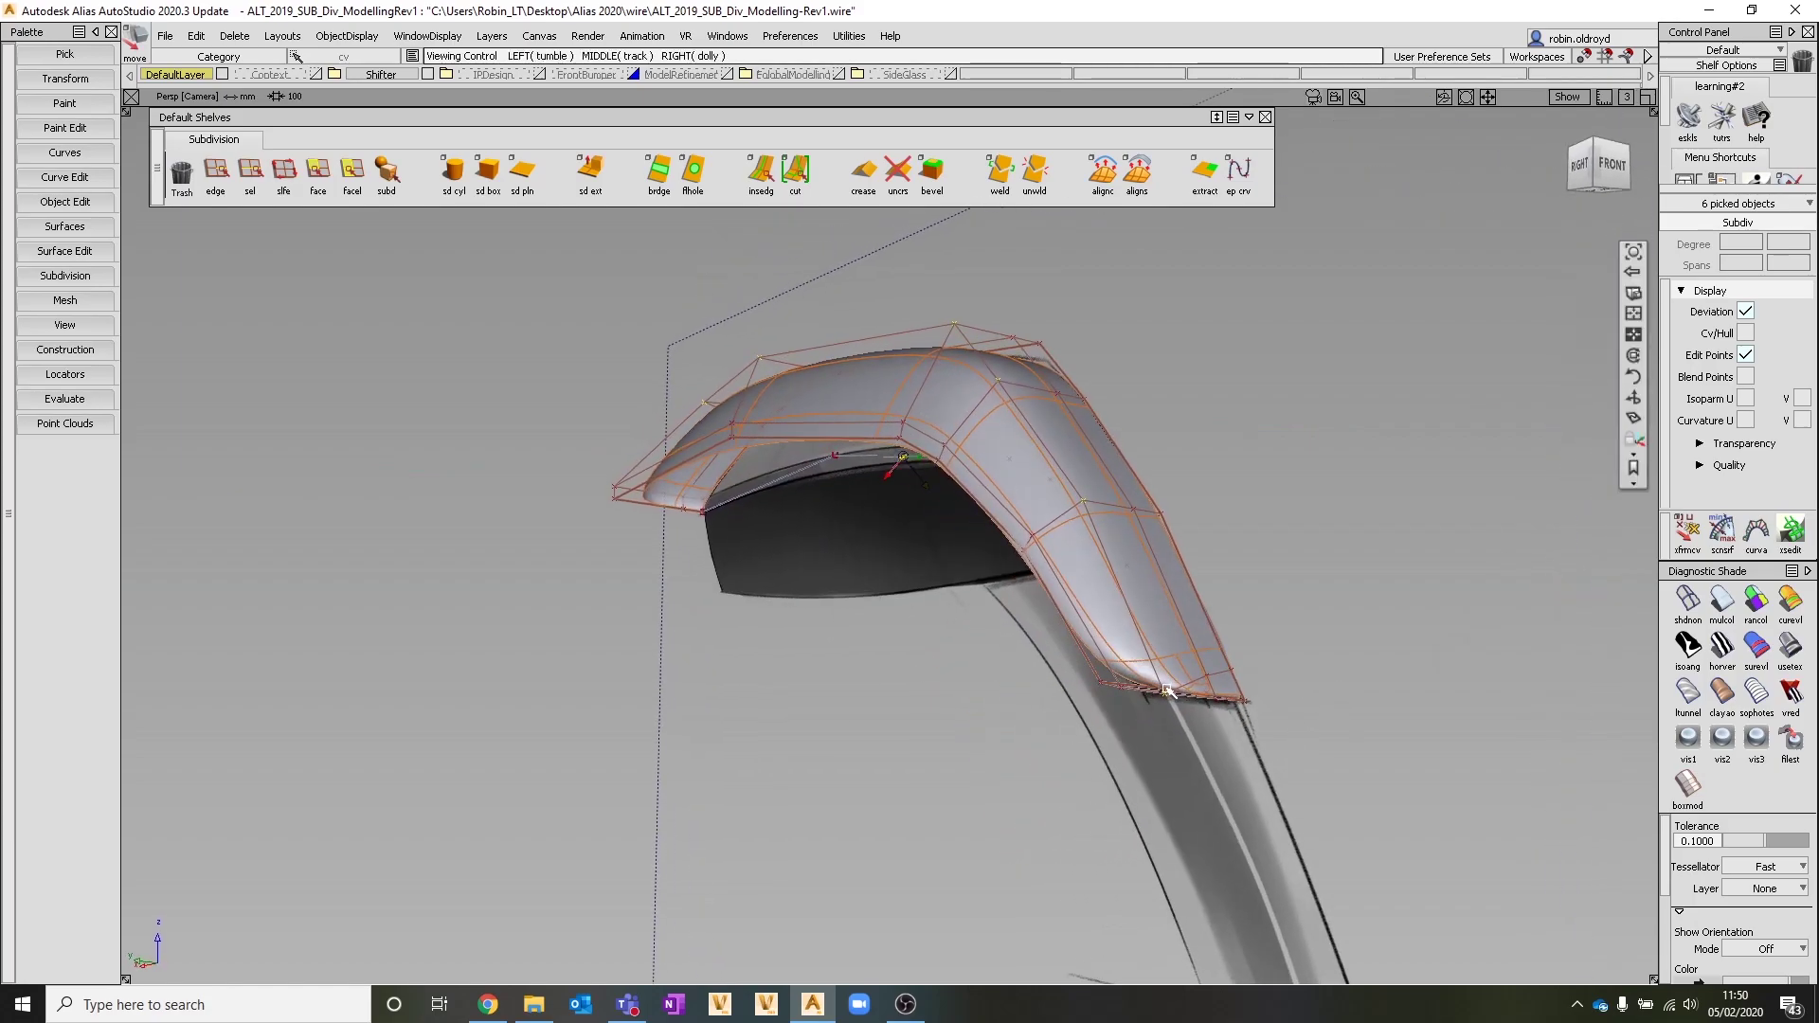
pyautogui.keyDown('alt'); pyautogui.keyDown('shift'); pyautogui.moveTo(1145, 755); pyautogui.dragTo(1263, 771); pyautogui.keyUp('shift'); pyautogui.keyUp('alt')
pyautogui.moveTo(1263, 771)
pyautogui.keyDown('alt'); pyautogui.keyDown('shift'); pyautogui.mouseDown(button='right')
pyautogui.moveTo(1301, 683)
pyautogui.moveTo(1291, 739)
pyautogui.mouseUp(button='right'); pyautogui.keyUp('shift'); pyautogui.keyUp('alt')
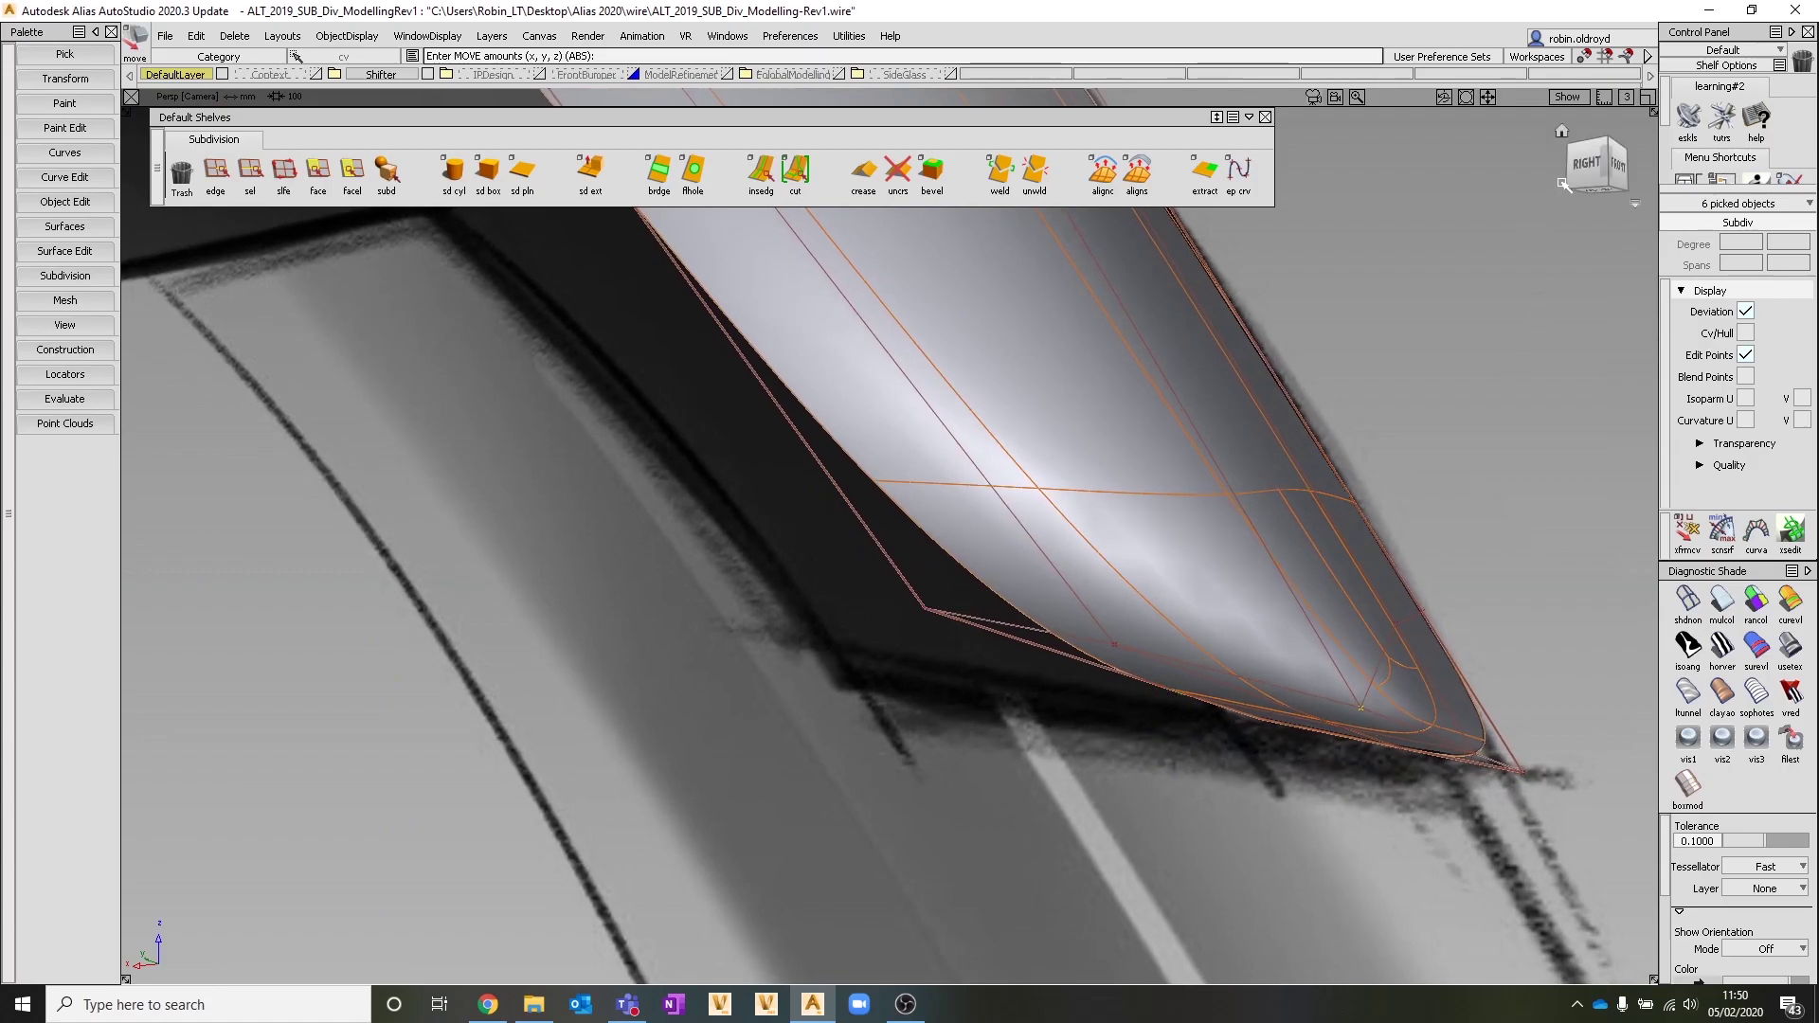
pyautogui.click(1580, 172)
pyautogui.keyDown('alt'); pyautogui.keyDown('shift'); pyautogui.moveTo(1311, 531); pyautogui.dragTo(949, 430, button='middle'); pyautogui.keyUp('shift'); pyautogui.keyUp('alt')
pyautogui.keyDown('ctrl'); pyautogui.keyDown('shift'); pyautogui.moveTo(1096, 722); pyautogui.dragTo(1134, 611); pyautogui.keyUp('shift'); pyautogui.keyUp('ctrl')
pyautogui.moveTo(1134, 611); pyautogui.dragTo(986, 638)
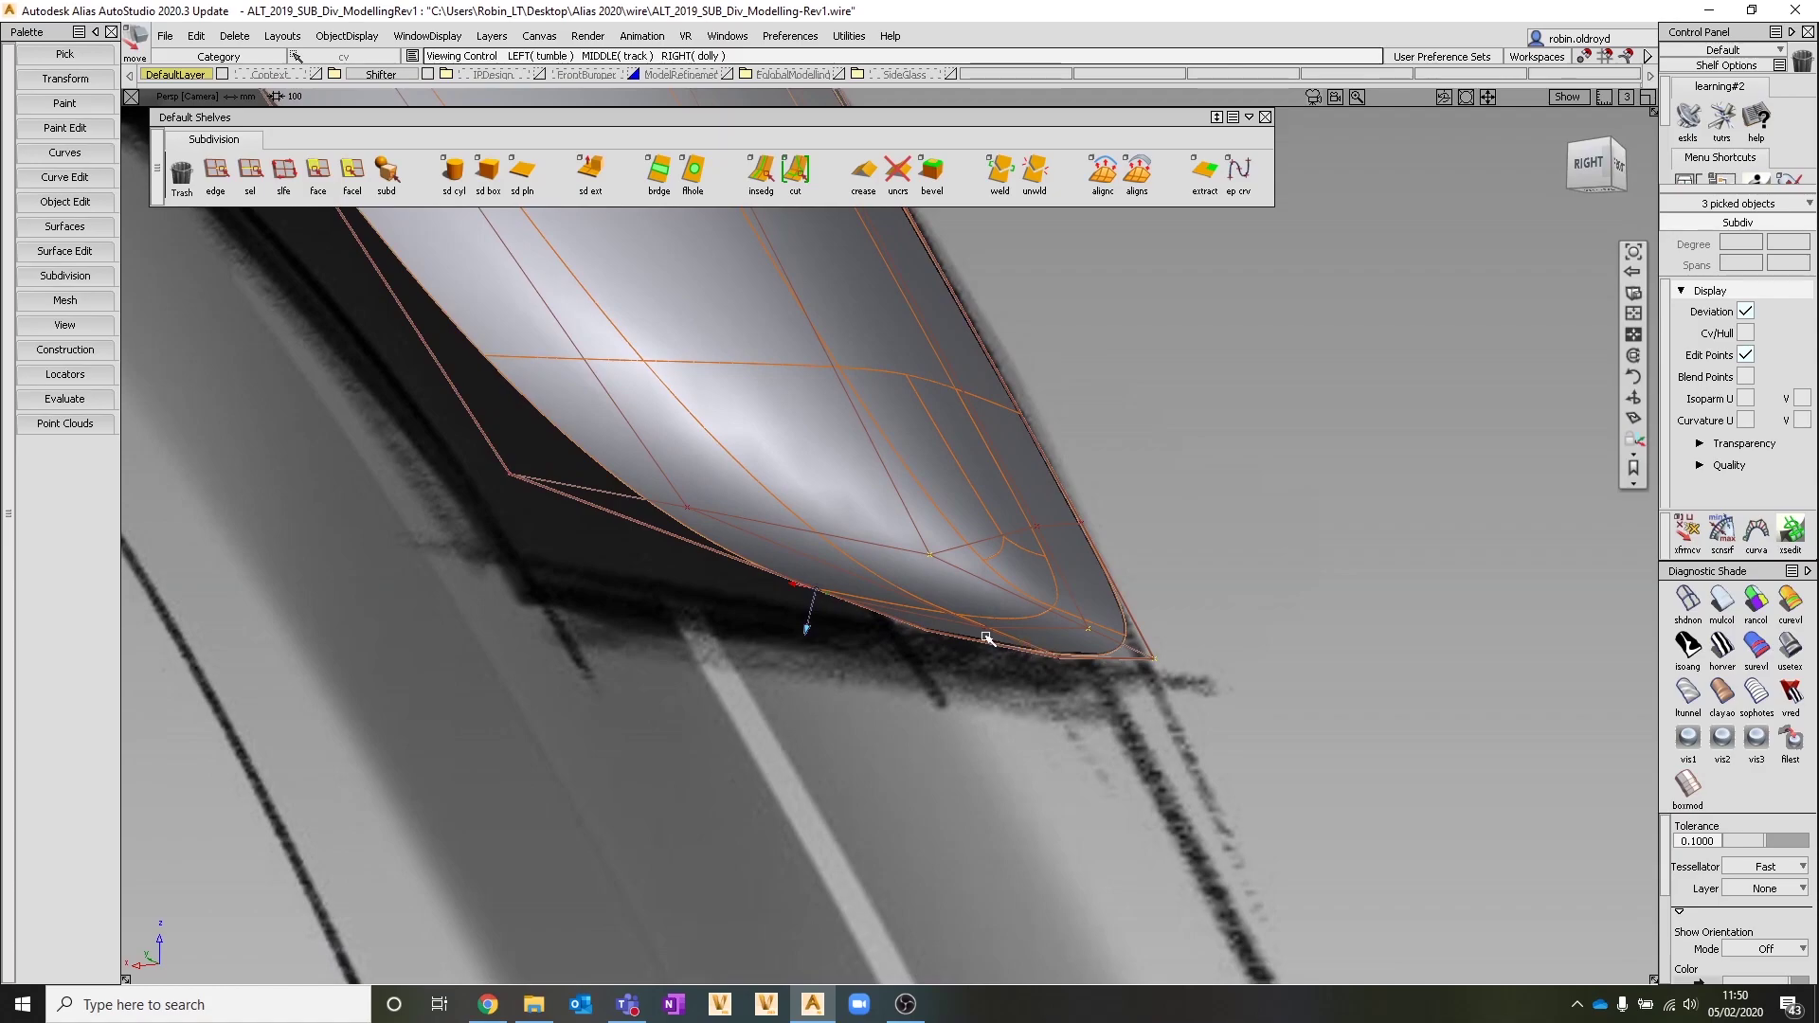
pyautogui.click(1590, 165)
pyautogui.moveTo(1249, 500); pyautogui.dragTo(553, 758)
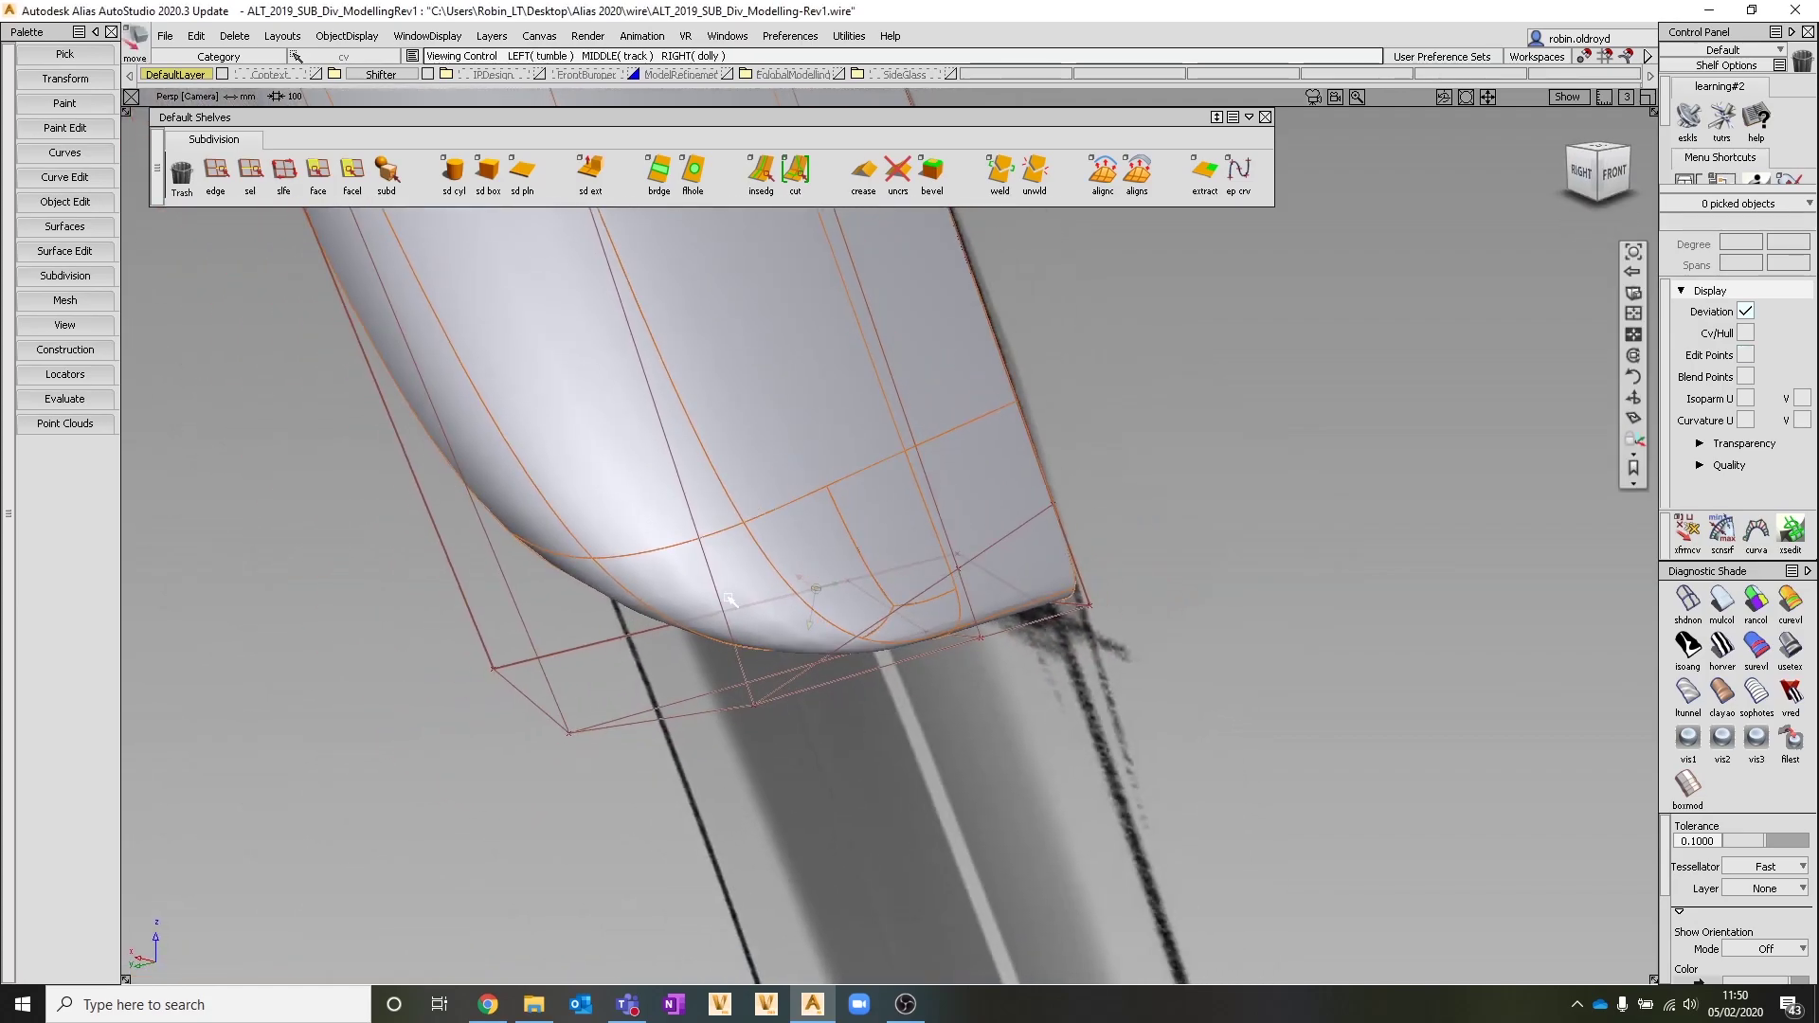
# Compare the control mesh with the concept sketch by switching diagnostic shading off and back to multi-colour
pyautogui.keyDown('alt'); pyautogui.keyDown('shift'); pyautogui.moveTo(706, 565); pyautogui.dragTo(674, 371, button='right'); pyautogui.keyUp('shift'); pyautogui.keyUp('alt')
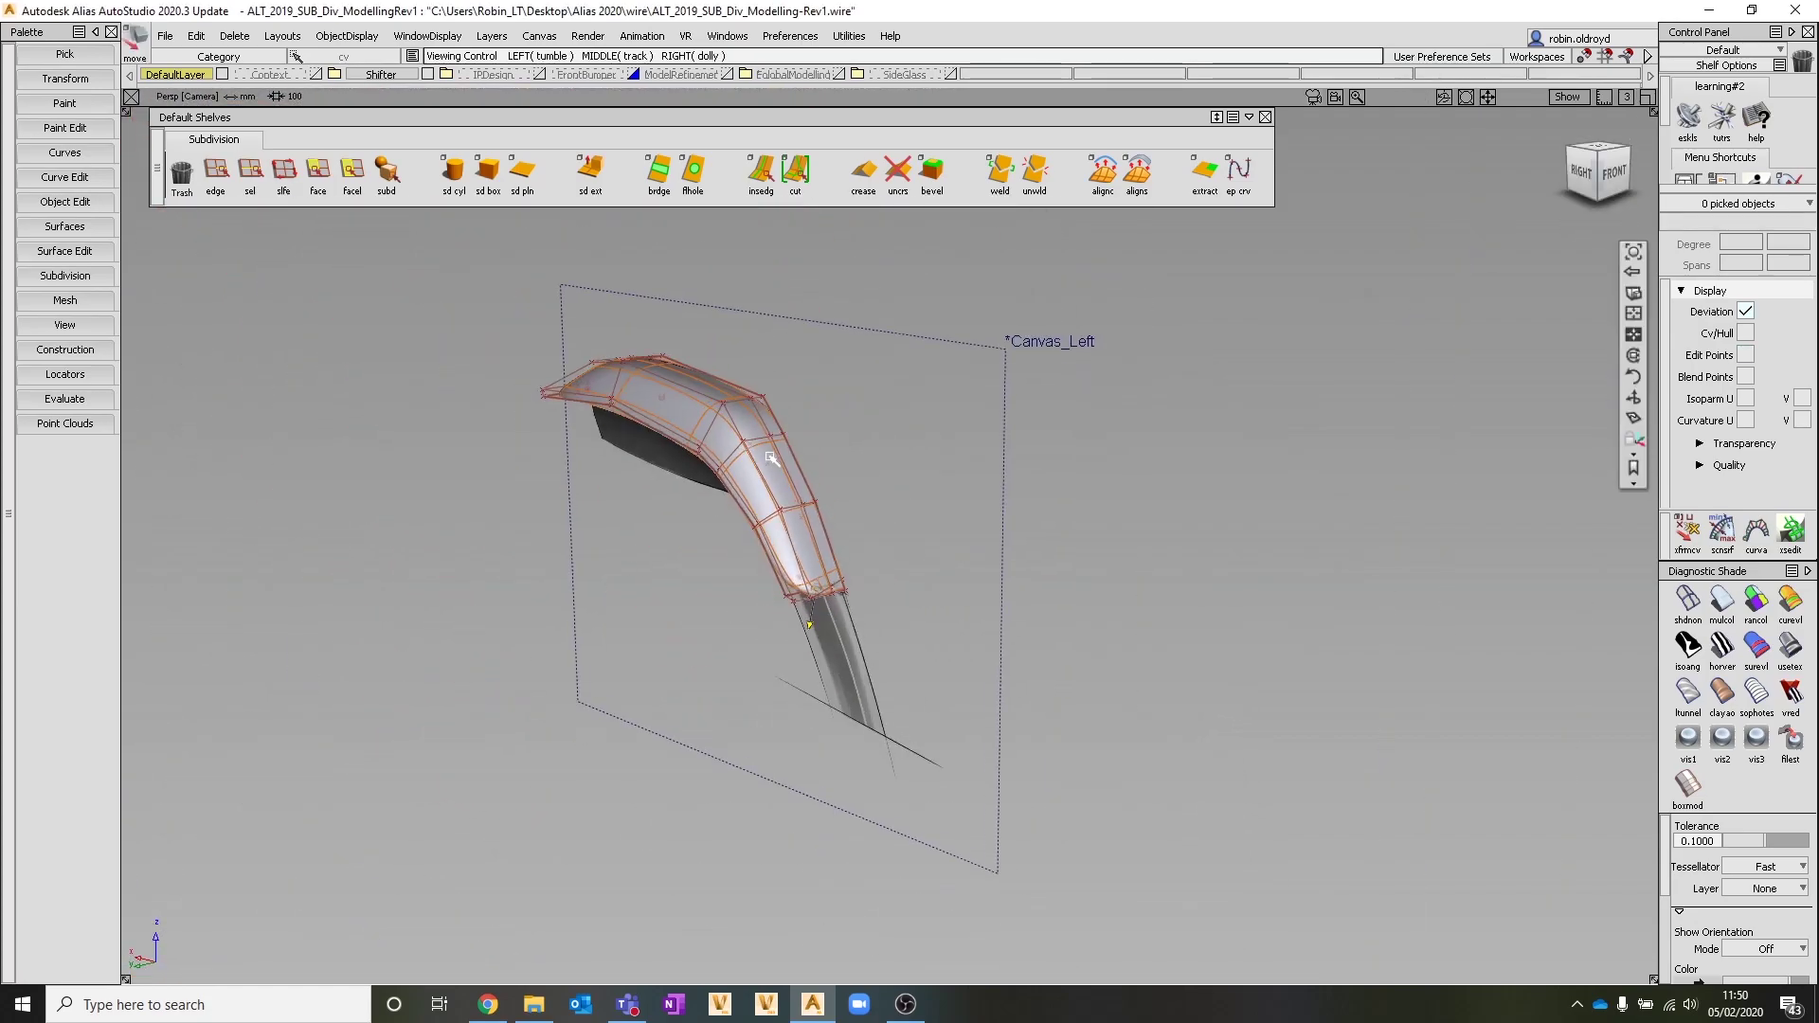
pyautogui.keyDown('alt'); pyautogui.keyDown('shift'); pyautogui.moveTo(674, 371); pyautogui.dragTo(824, 550, button='middle'); pyautogui.keyUp('shift'); pyautogui.keyUp('alt')
pyautogui.keyDown('alt'); pyautogui.keyDown('shift'); pyautogui.moveTo(726, 566); pyautogui.dragTo(933, 559); pyautogui.keyUp('shift'); pyautogui.keyUp('alt')
pyautogui.click(1677, 604)
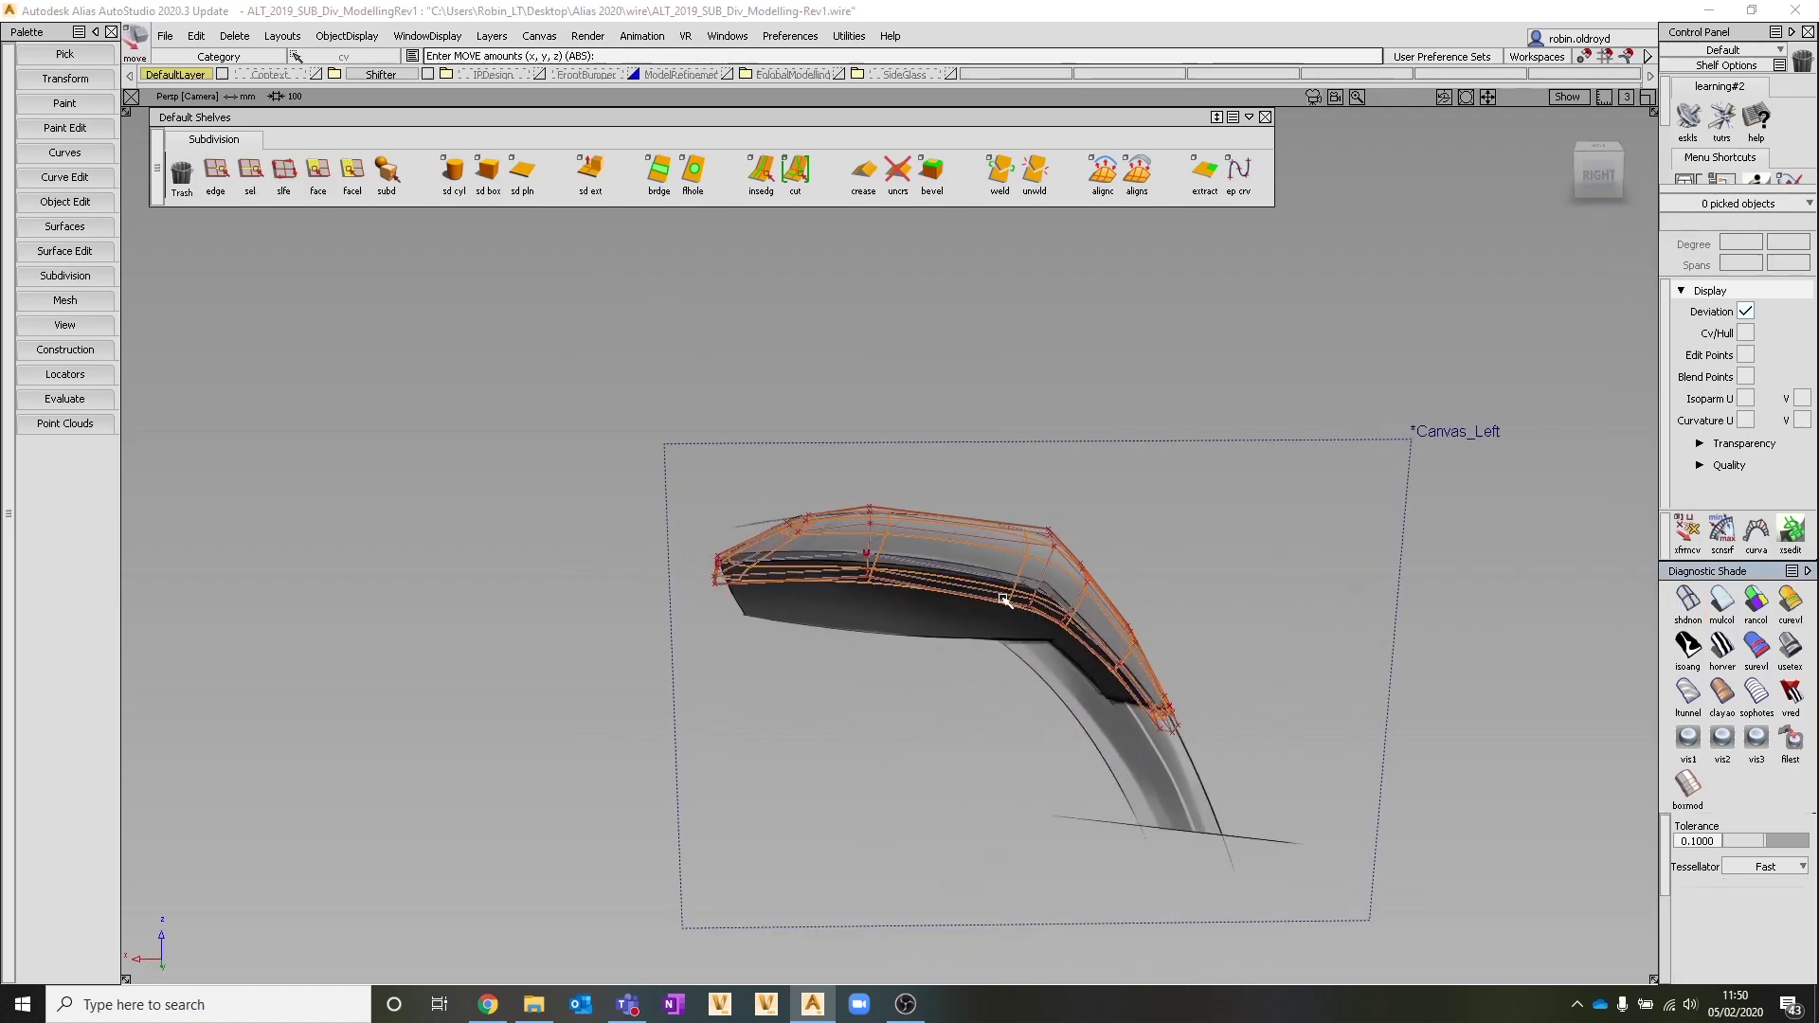
pyautogui.moveTo(785, 627)
pyautogui.keyDown('alt'); pyautogui.keyDown('shift'); pyautogui.mouseDown()
pyautogui.moveTo(1004, 586)
pyautogui.moveTo(1021, 609)
pyautogui.mouseUp(); pyautogui.keyUp('shift'); pyautogui.keyUp('alt')
pyautogui.keyDown('alt'); pyautogui.keyDown('shift'); pyautogui.moveTo(1021, 608); pyautogui.dragTo(653, 576, button='right'); pyautogui.keyUp('shift'); pyautogui.keyUp('alt')
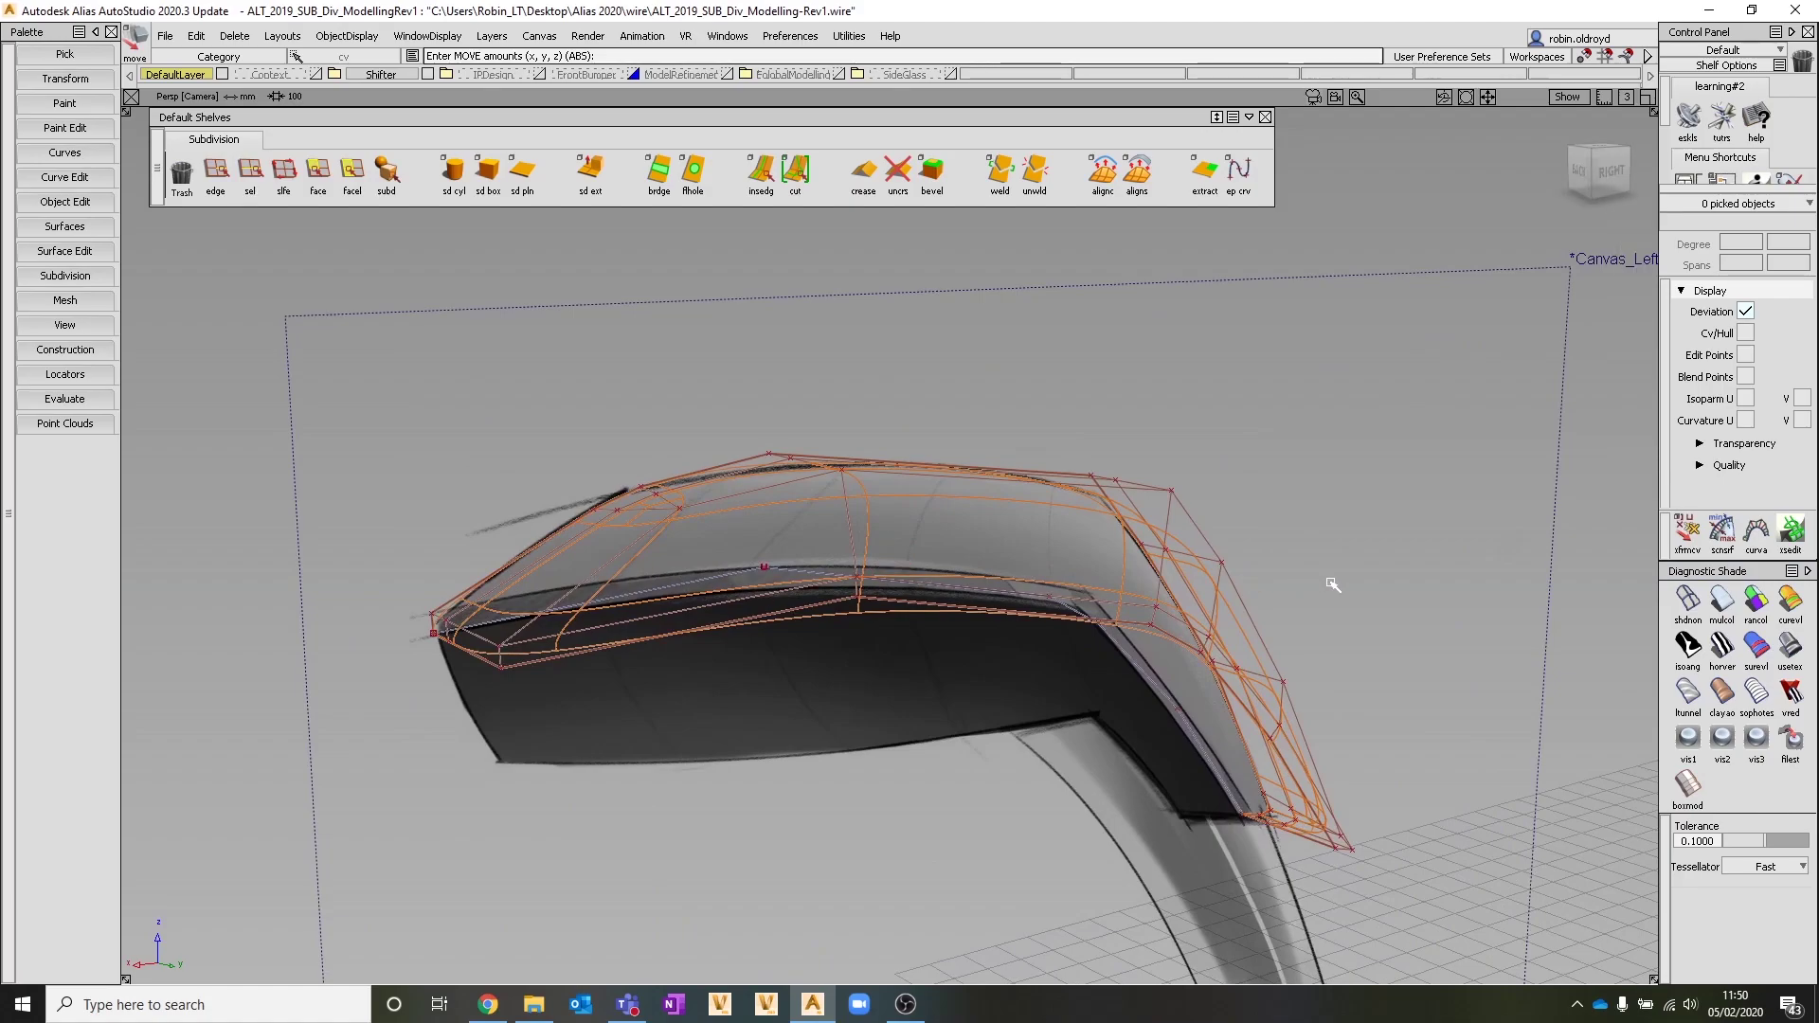
pyautogui.click(1722, 599)
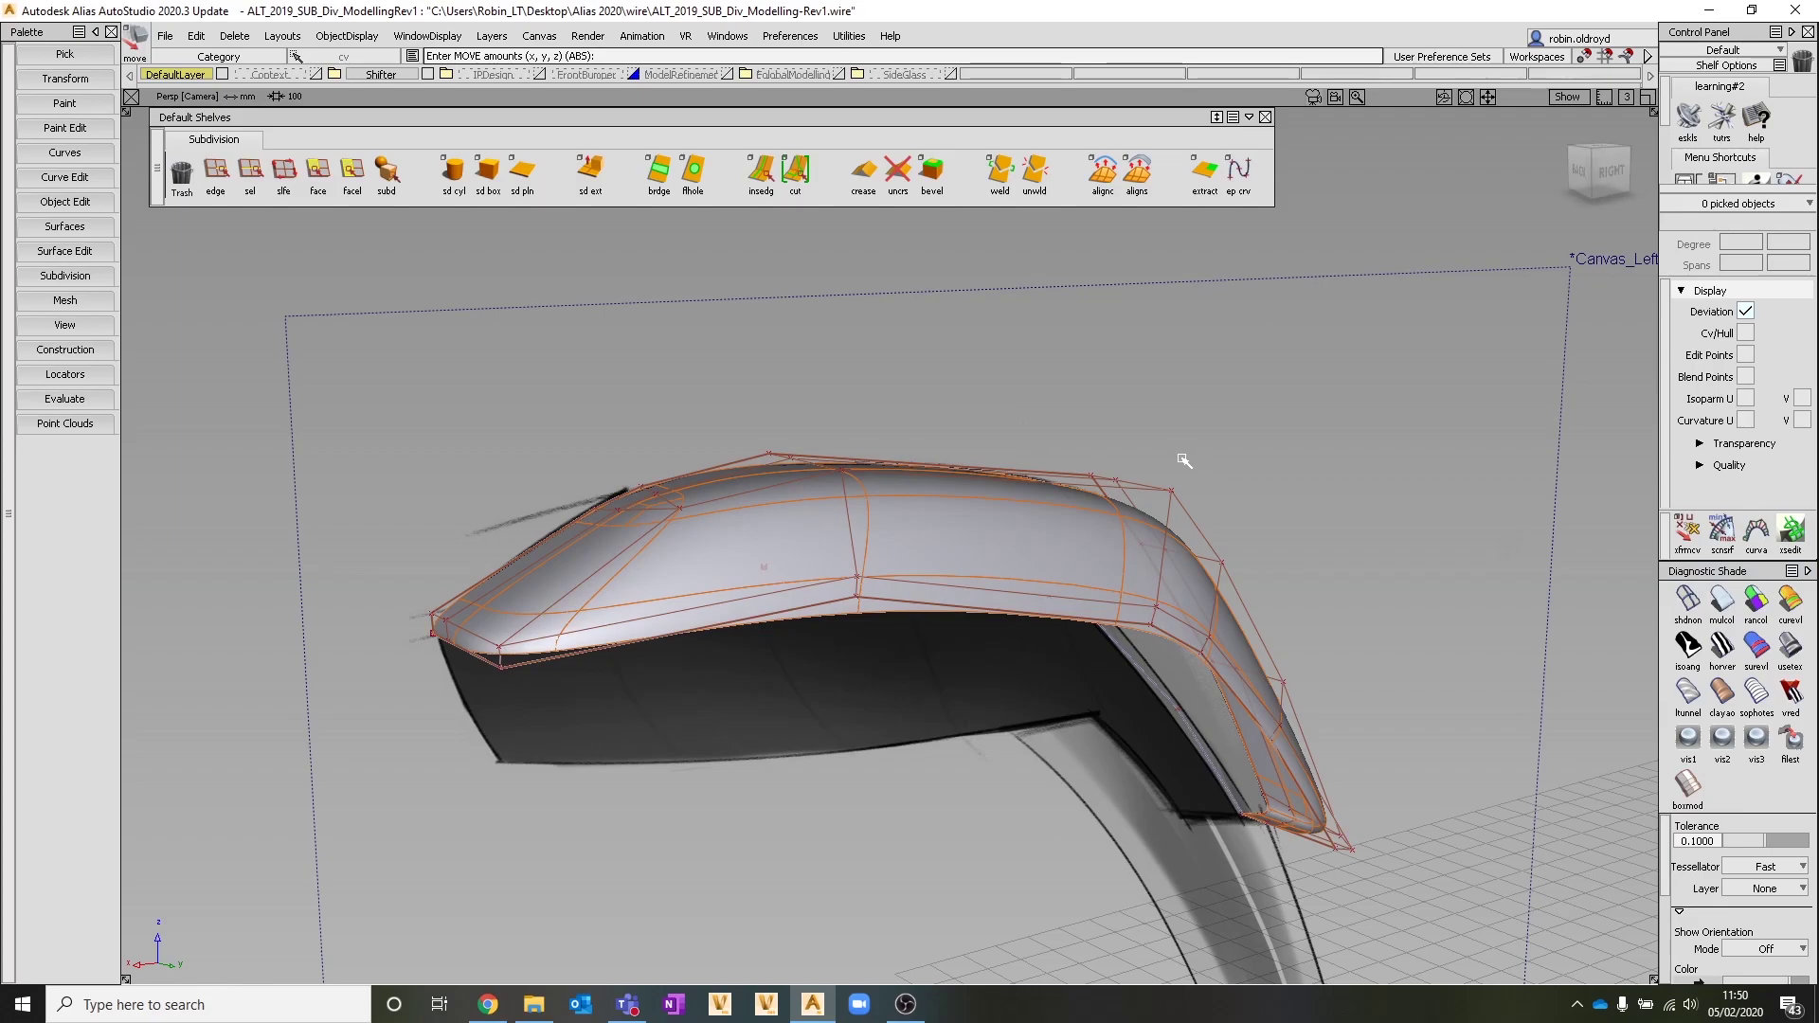
# Pick the full edge loop just above the body's lower border and crease it, checking the shaded result without the wireframe
pyautogui.click(216, 172)
pyautogui.click(484, 655)
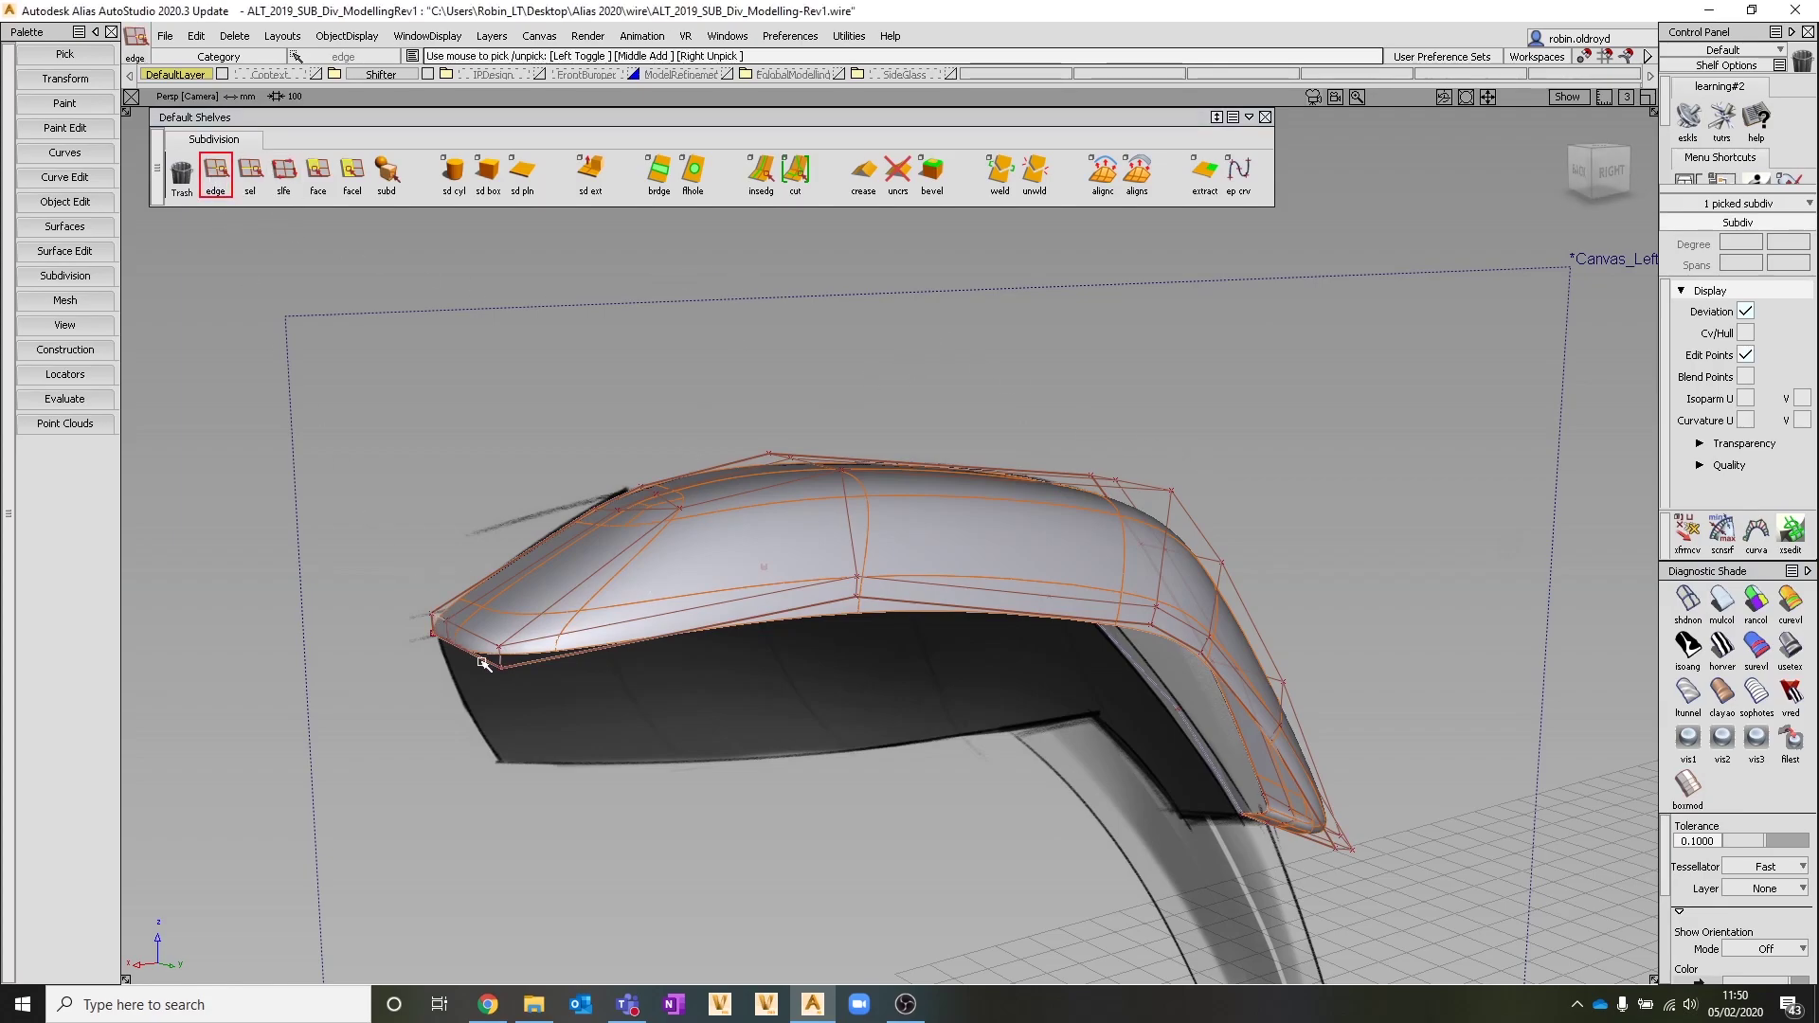
pyautogui.keyDown('alt'); pyautogui.keyDown('shift'); pyautogui.moveTo(1392, 730); pyautogui.dragTo(912, 624); pyautogui.keyUp('shift'); pyautogui.keyUp('alt')
pyautogui.keyDown('alt'); pyautogui.keyDown('shift'); pyautogui.moveTo(912, 624); pyautogui.dragTo(588, 471, button='middle'); pyautogui.keyUp('shift'); pyautogui.keyUp('alt')
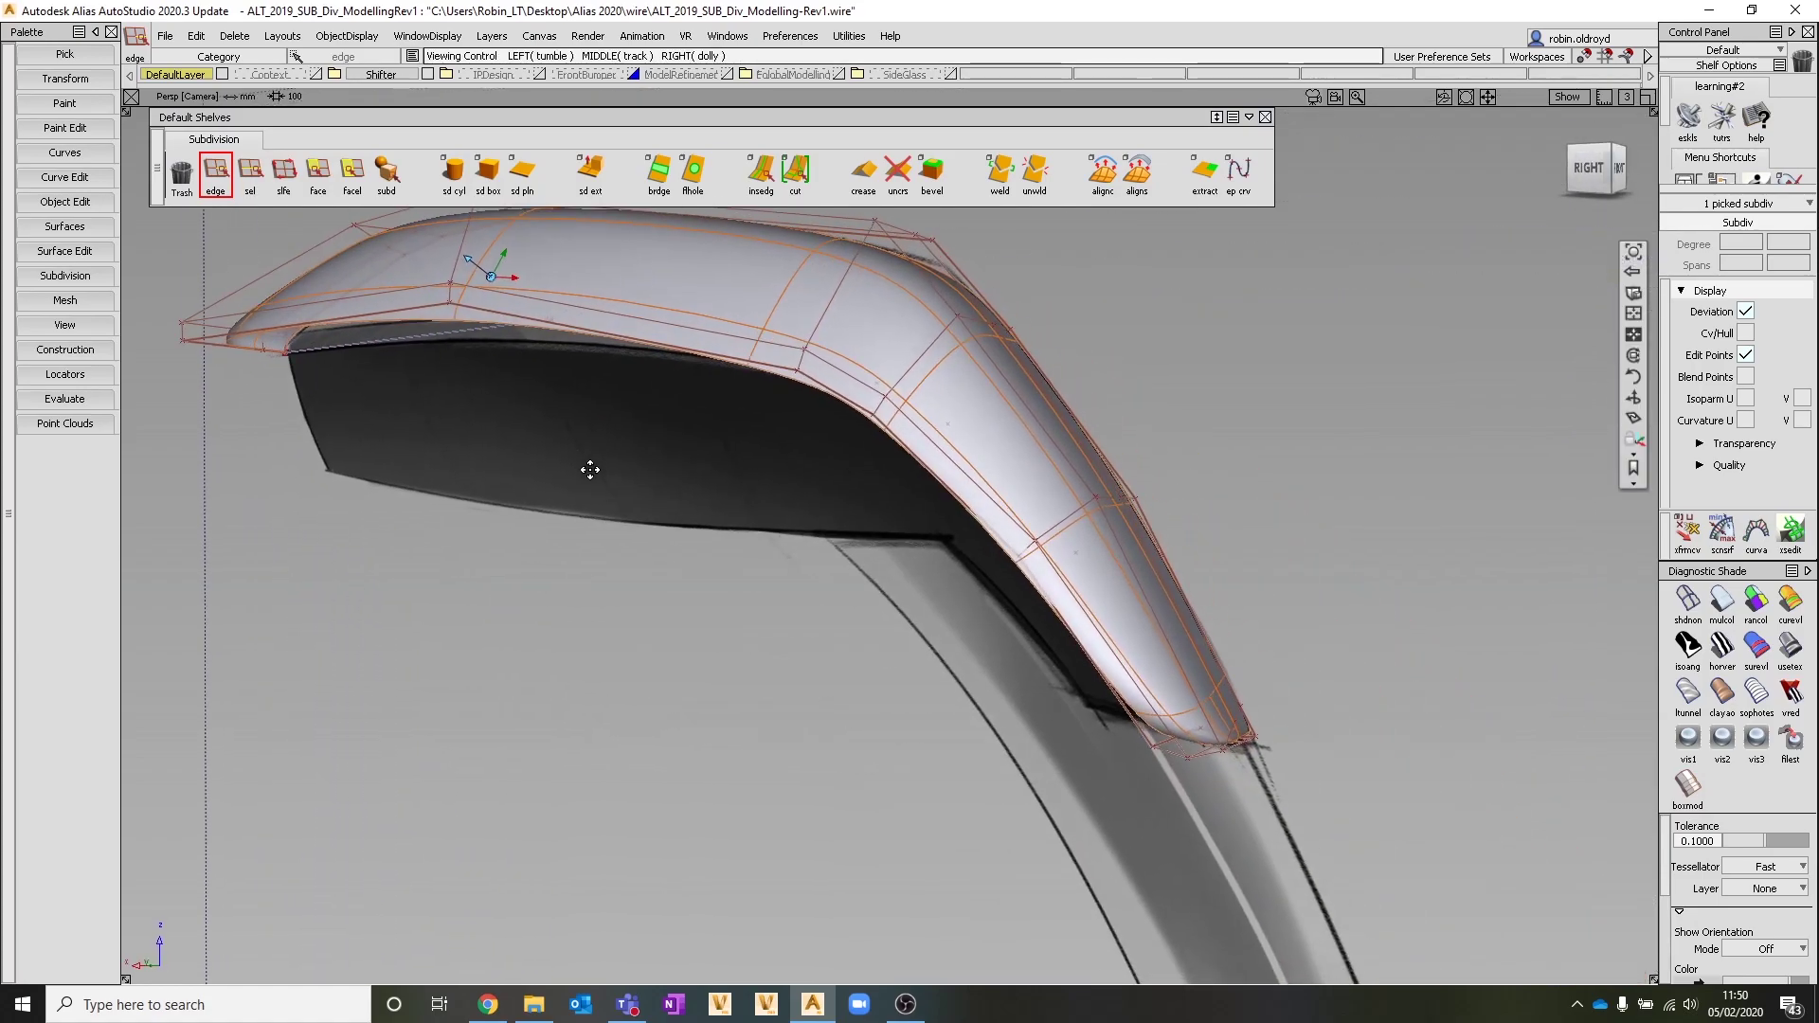
pyautogui.keyDown('alt'); pyautogui.keyDown('shift'); pyautogui.moveTo(982, 719); pyautogui.dragTo(843, 661); pyautogui.keyUp('shift'); pyautogui.keyUp('alt')
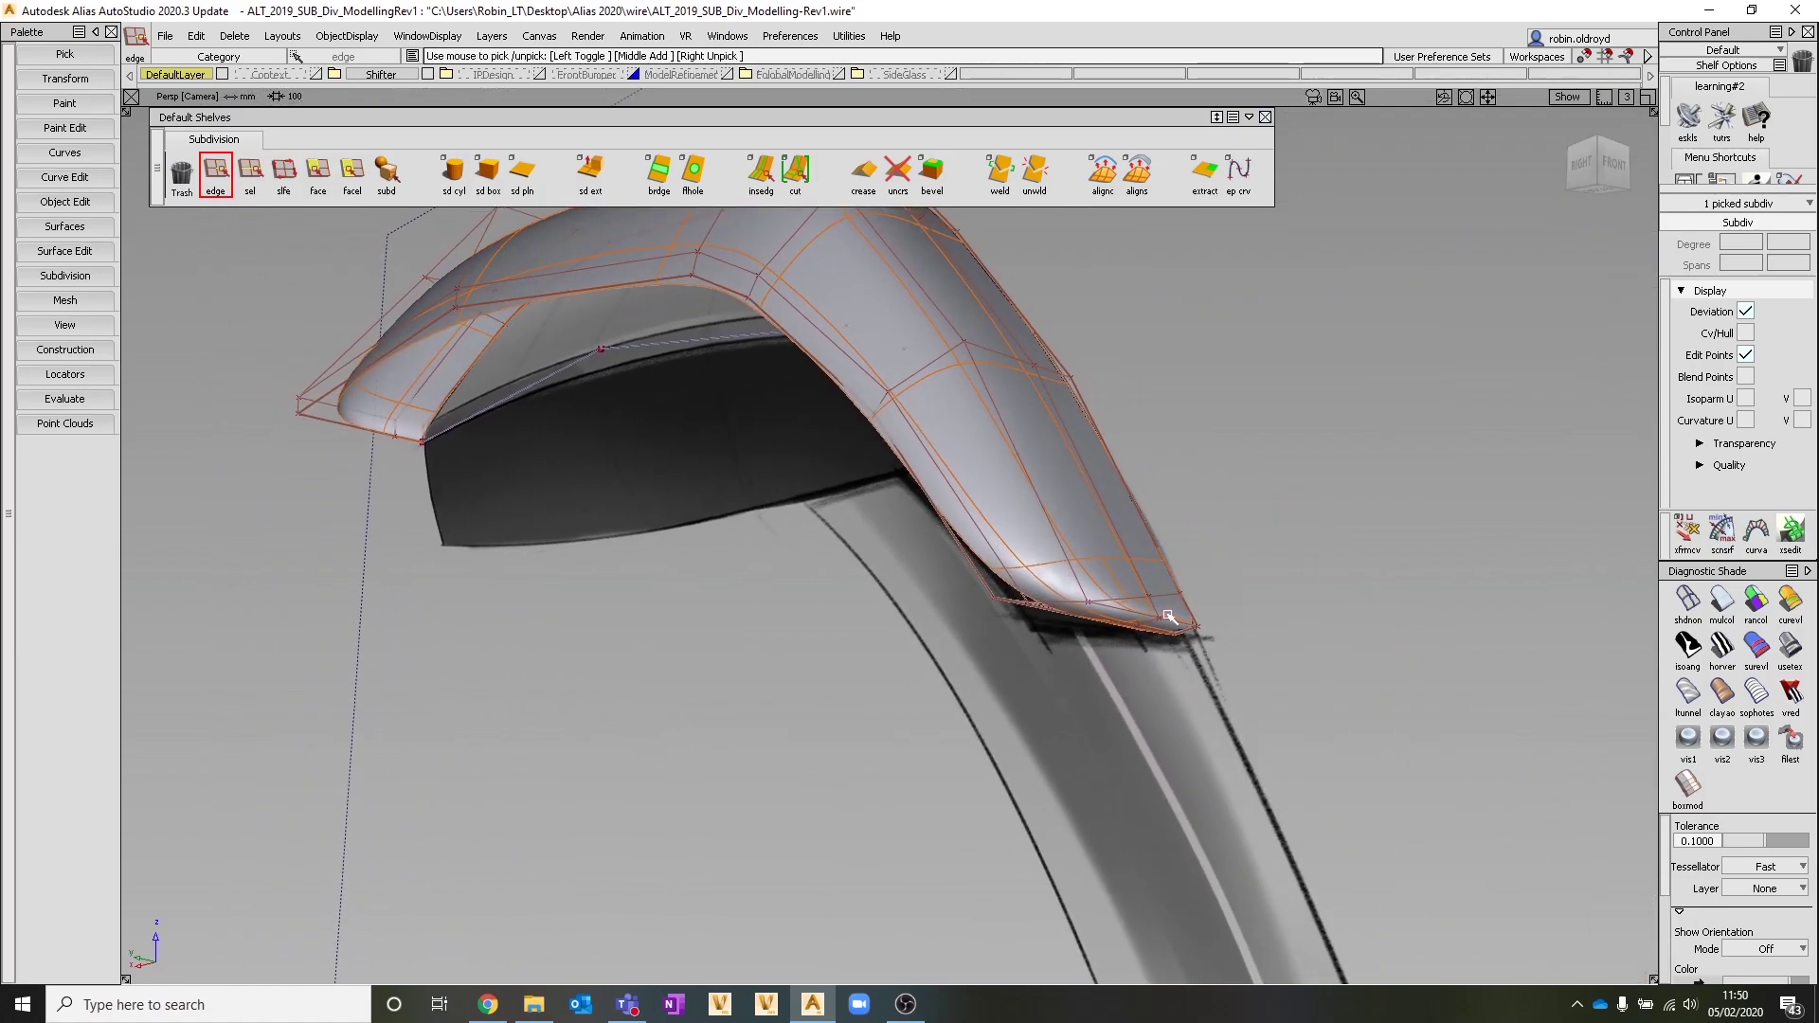
pyautogui.keyDown('alt'); pyautogui.keyDown('shift'); pyautogui.moveTo(1169, 647); pyautogui.dragTo(1169, 610); pyautogui.keyUp('shift'); pyautogui.keyUp('alt')
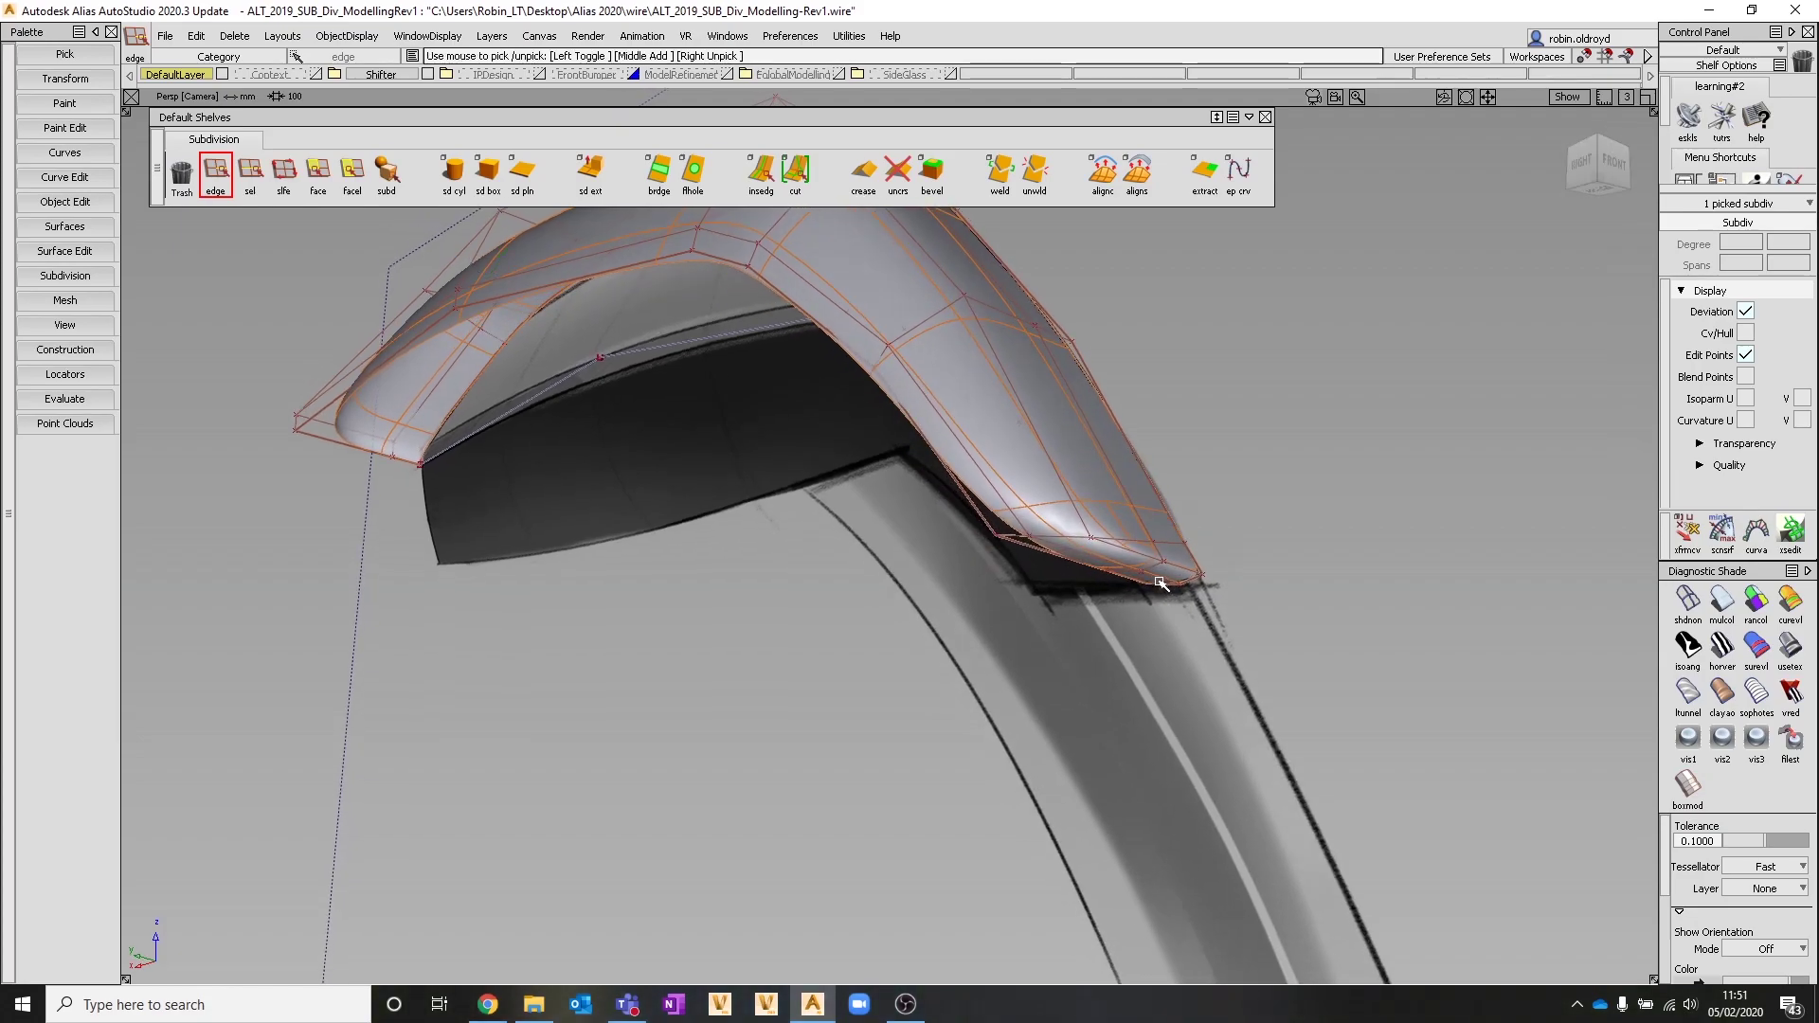
pyautogui.doubleClick(1160, 581)
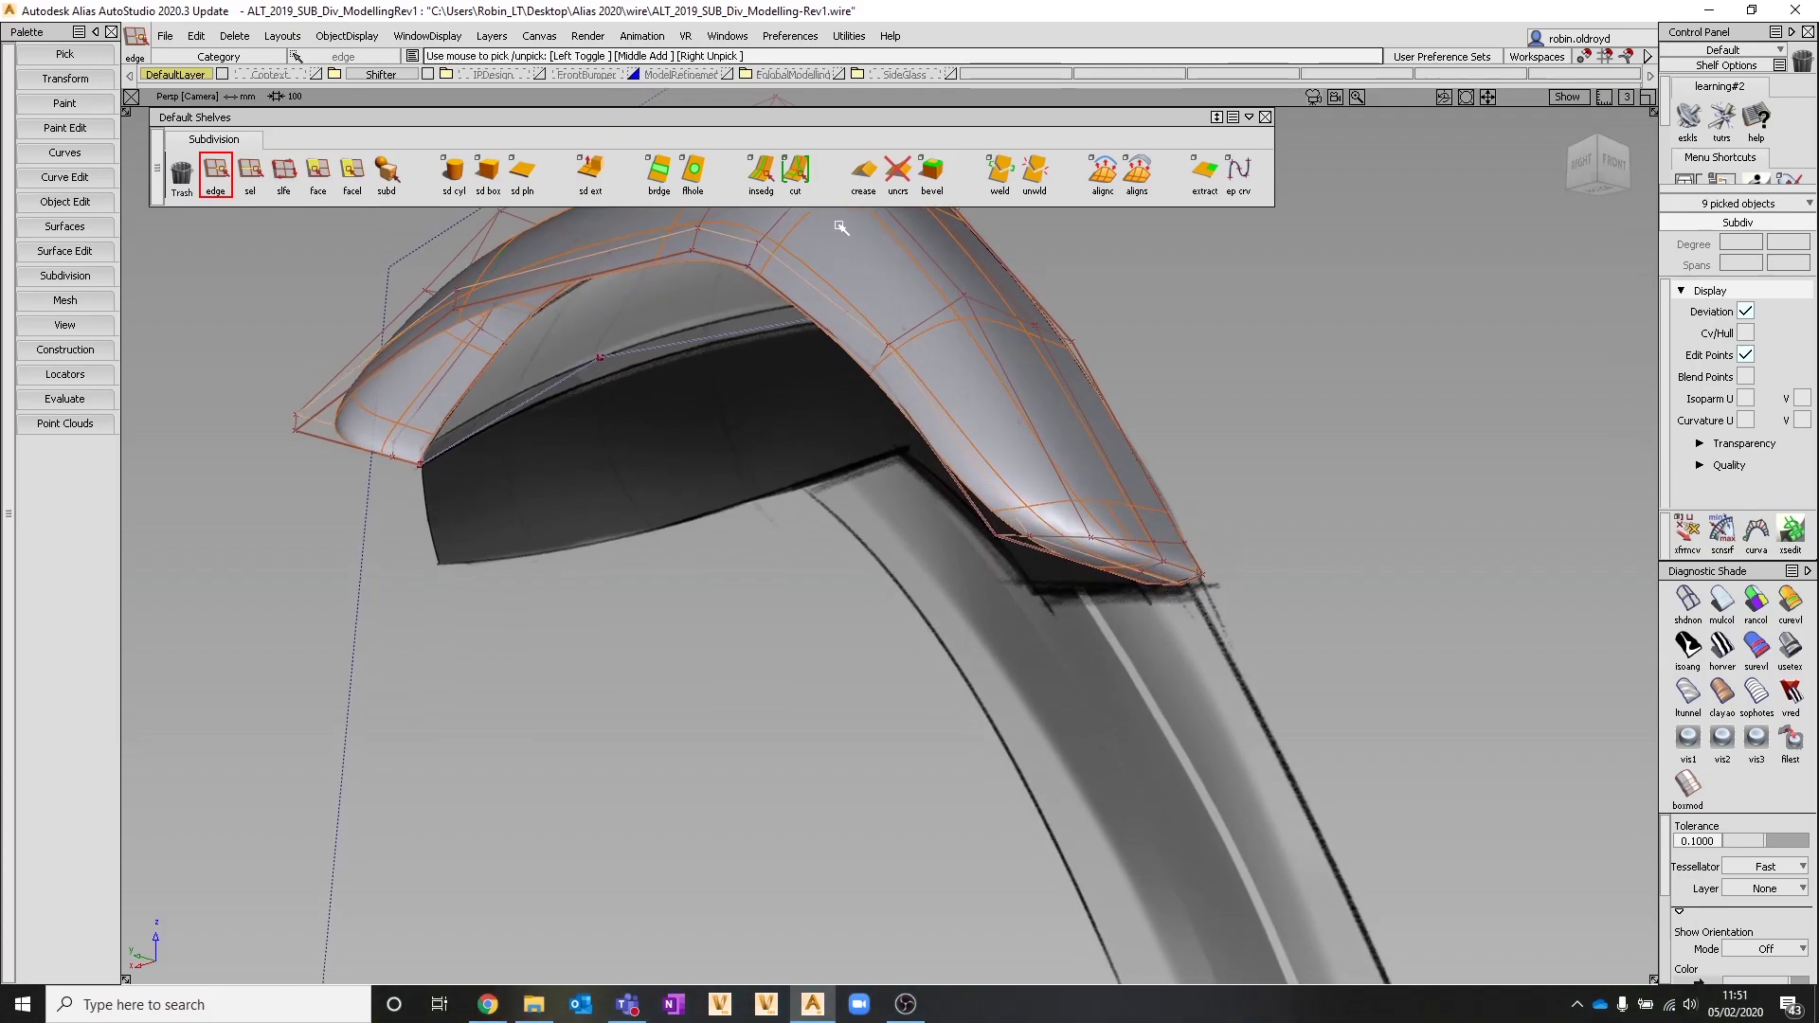
pyautogui.click(863, 176)
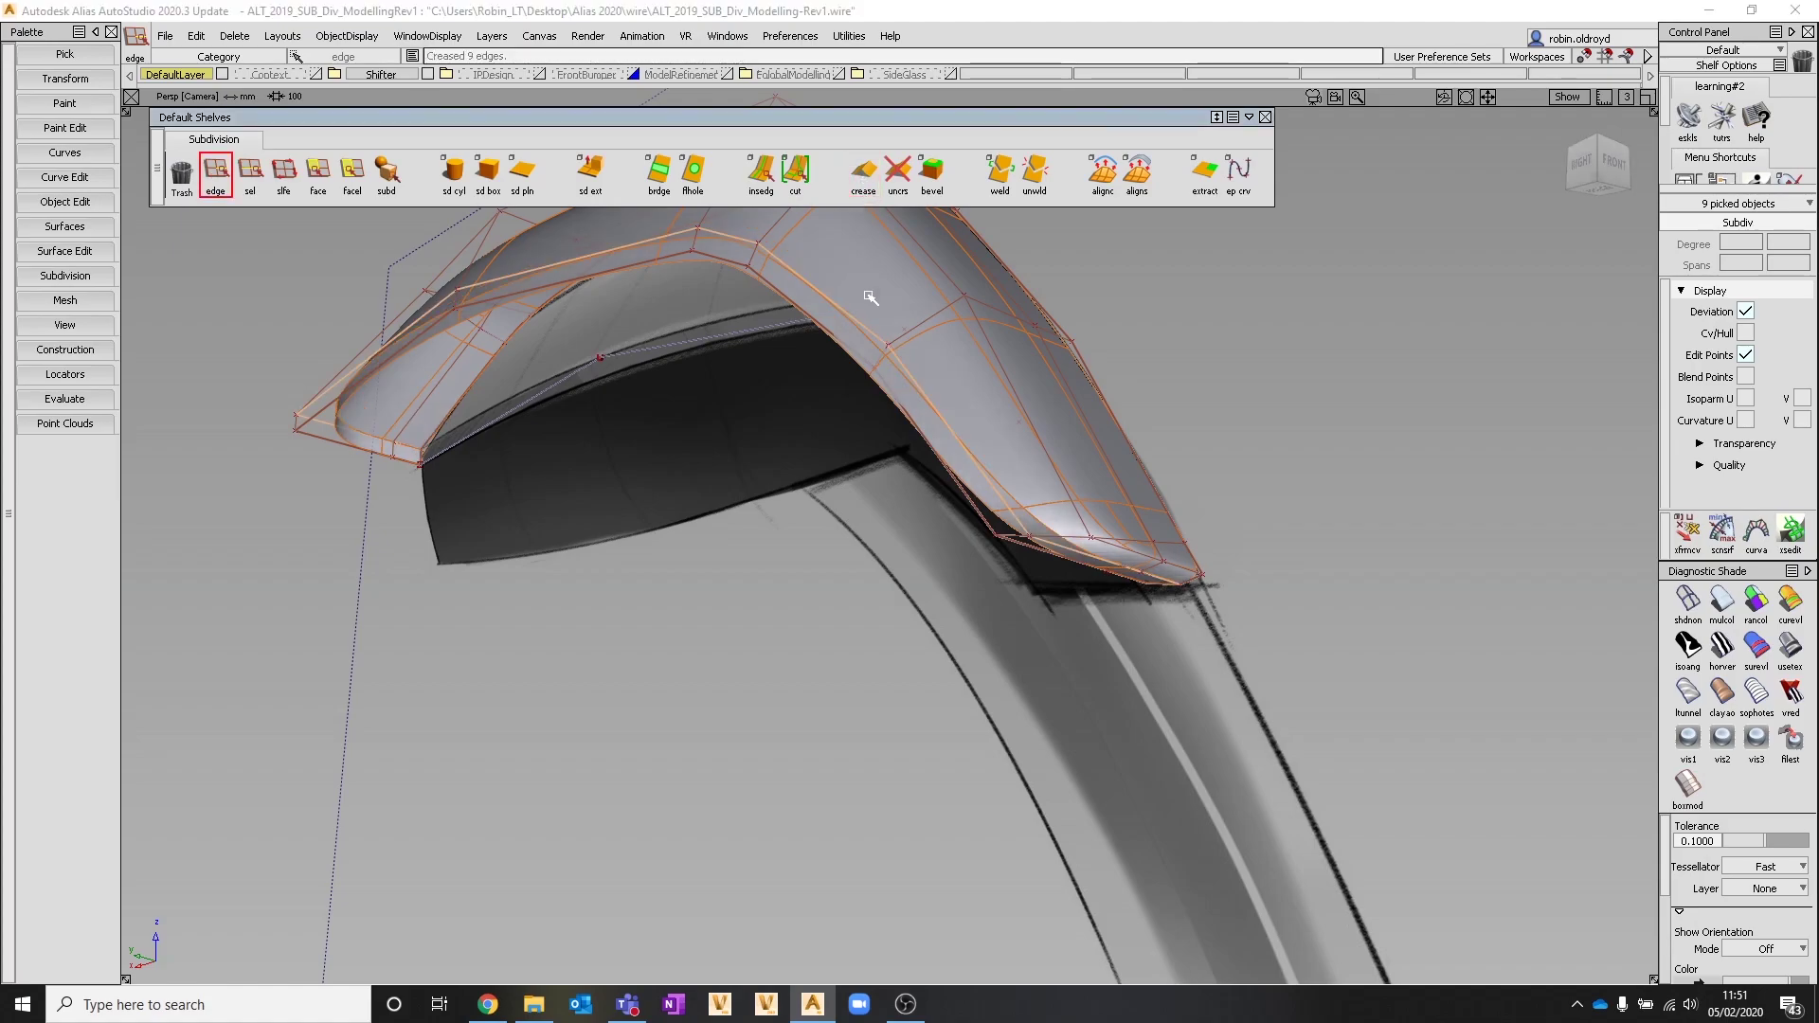
pyautogui.keyDown('alt'); pyautogui.keyDown('shift'); pyautogui.moveTo(947, 492); pyautogui.dragTo(1025, 550); pyautogui.keyUp('shift'); pyautogui.keyUp('alt')
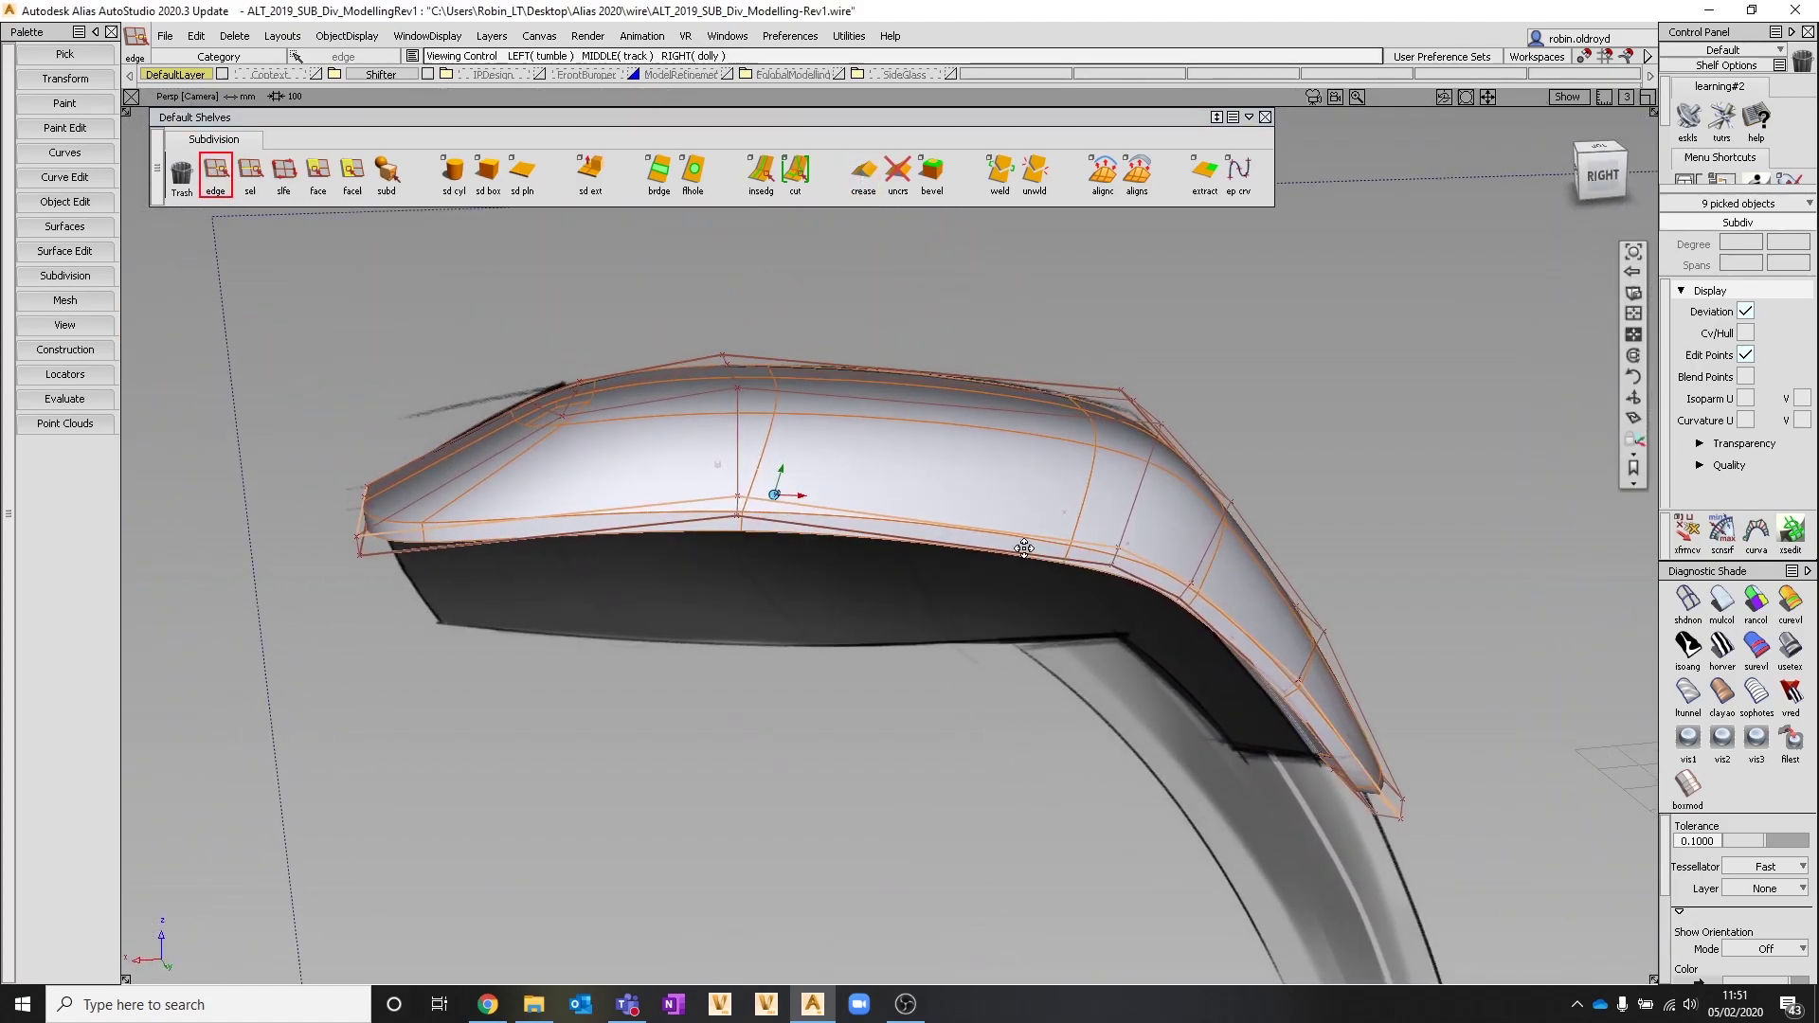
pyautogui.hotkey('shift', 'alt')
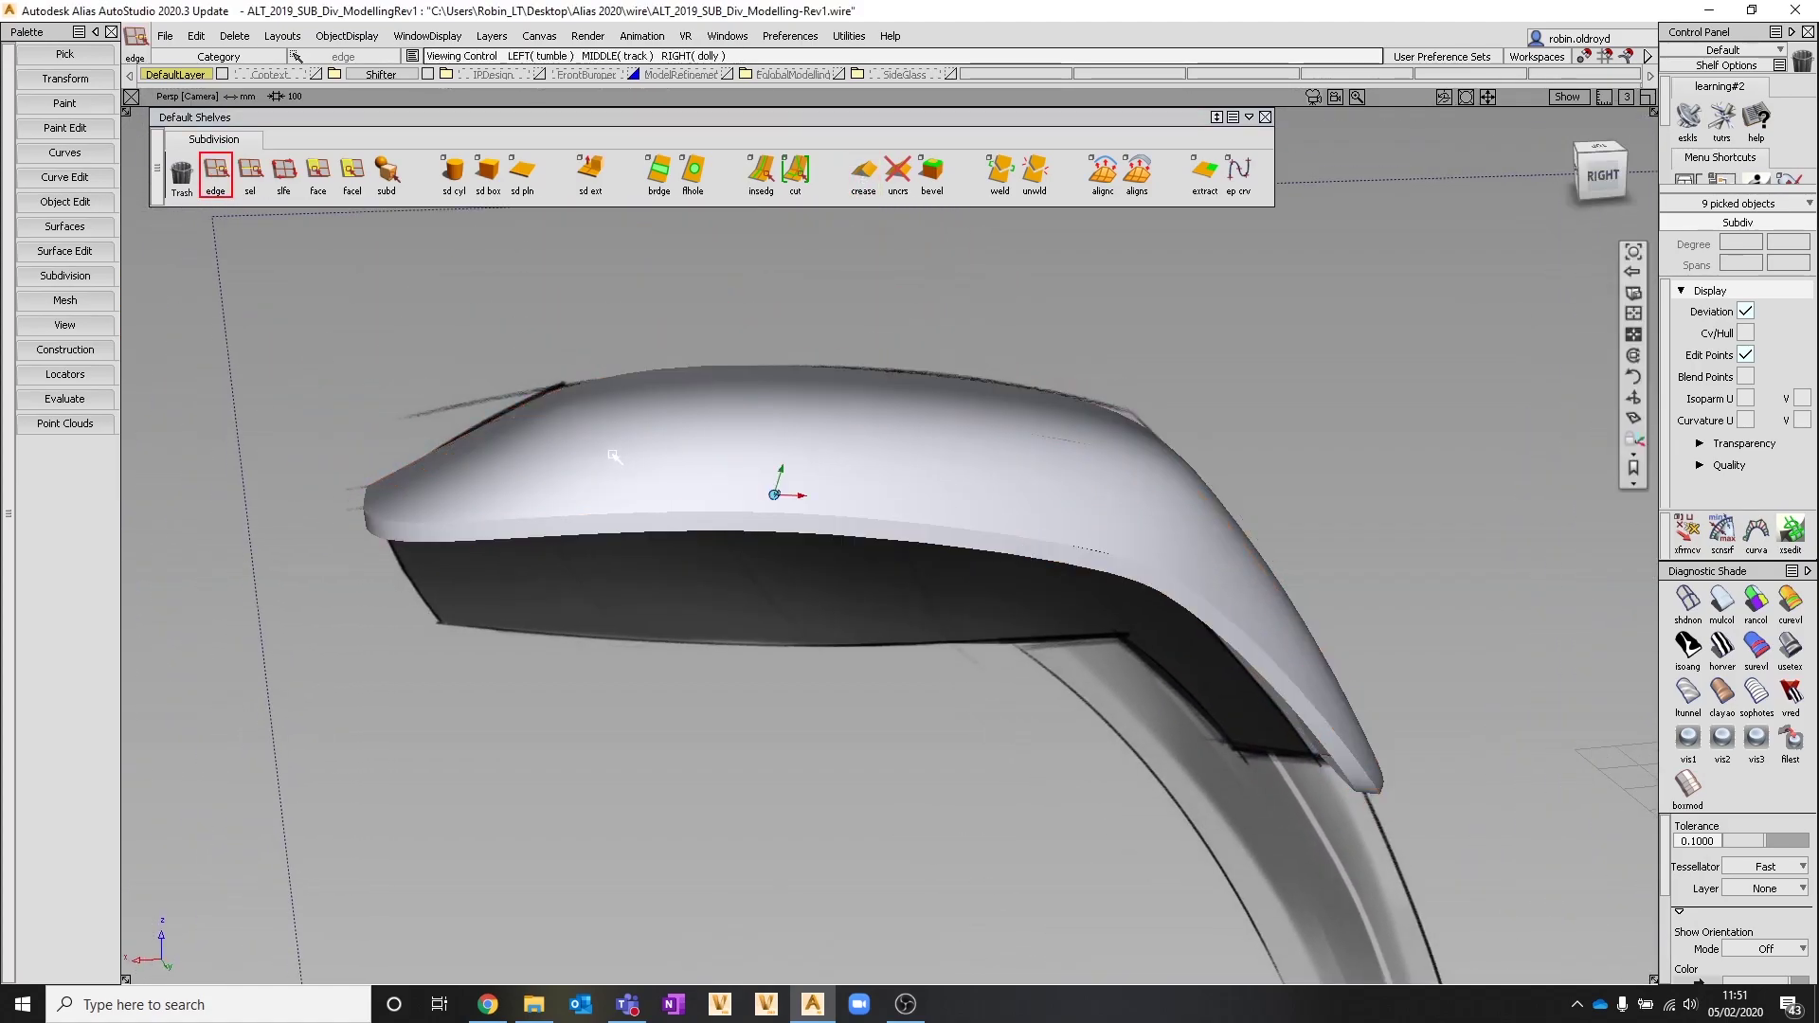
# Unpick the creased edges, bring back the wireframe and start Surface Fillet with a center radius of 1
pyautogui.keyDown('alt'); pyautogui.keyDown('shift'); pyautogui.moveTo(690, 476); pyautogui.dragTo(702, 585); pyautogui.keyUp('shift'); pyautogui.keyUp('alt')
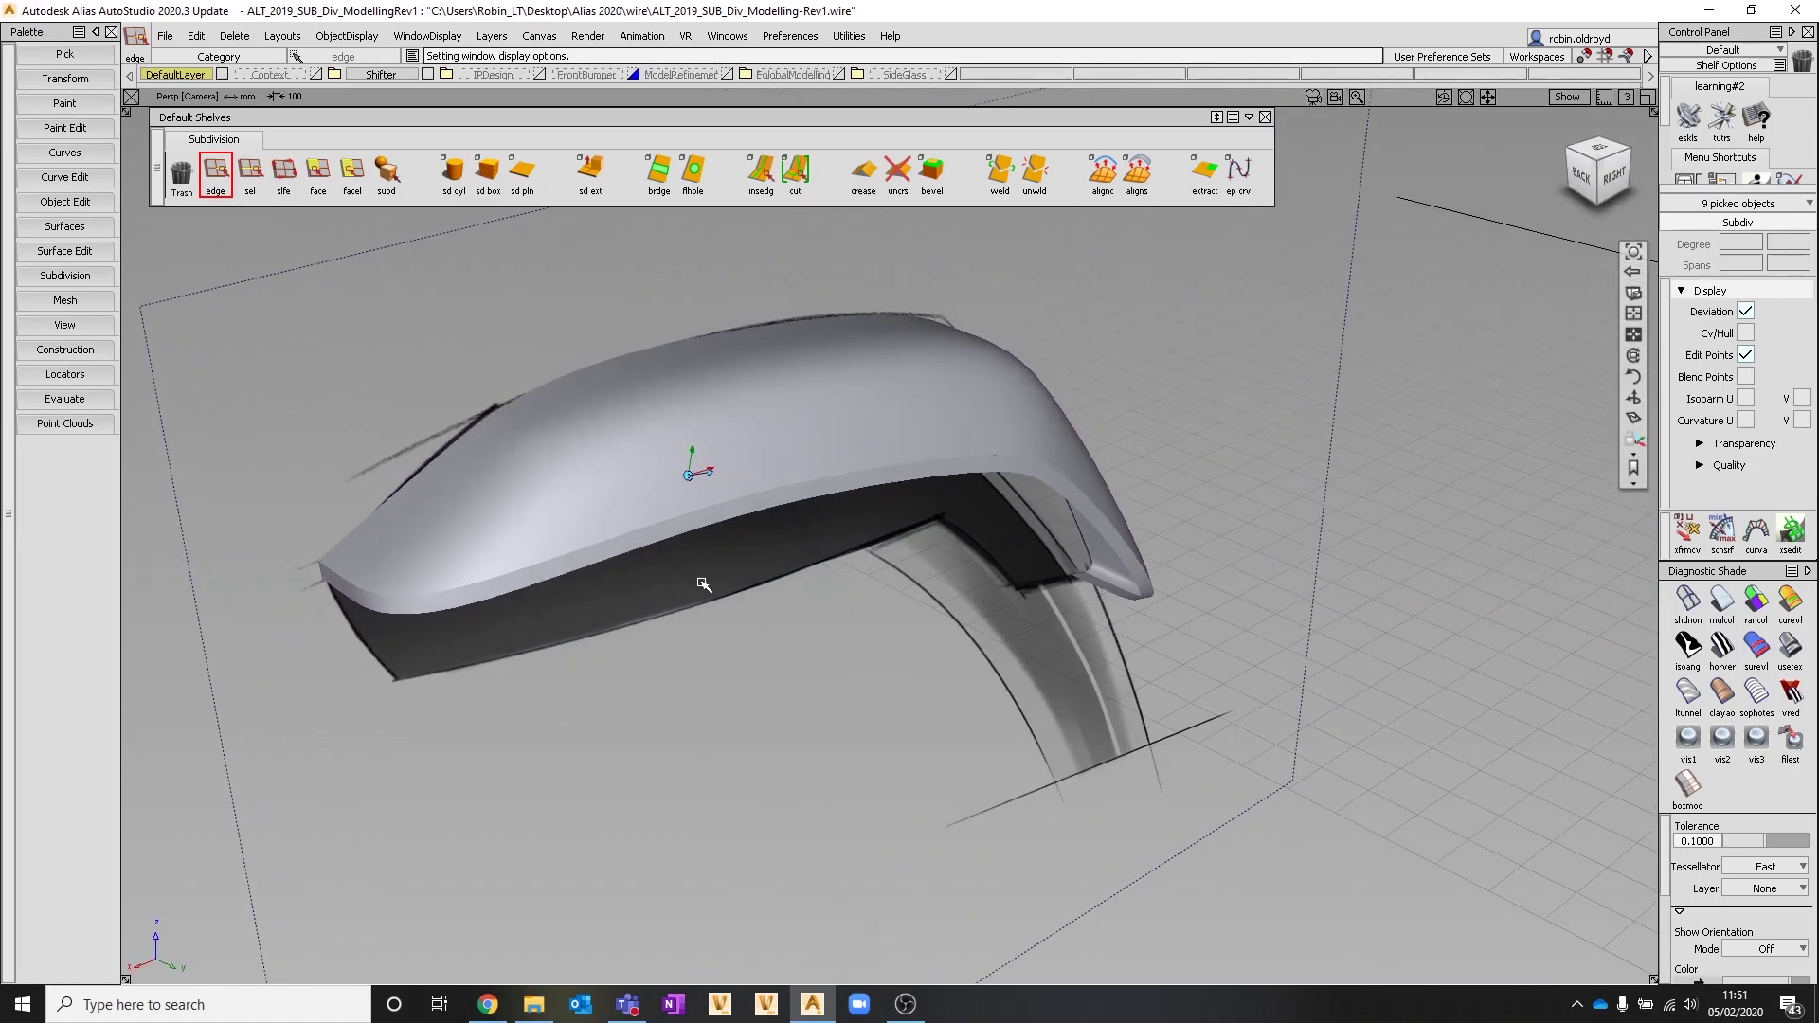
pyautogui.keyDown('alt'); pyautogui.keyDown('shift'); pyautogui.moveTo(702, 584); pyautogui.dragTo(990, 586, button='middle'); pyautogui.keyUp('shift'); pyautogui.keyUp('alt')
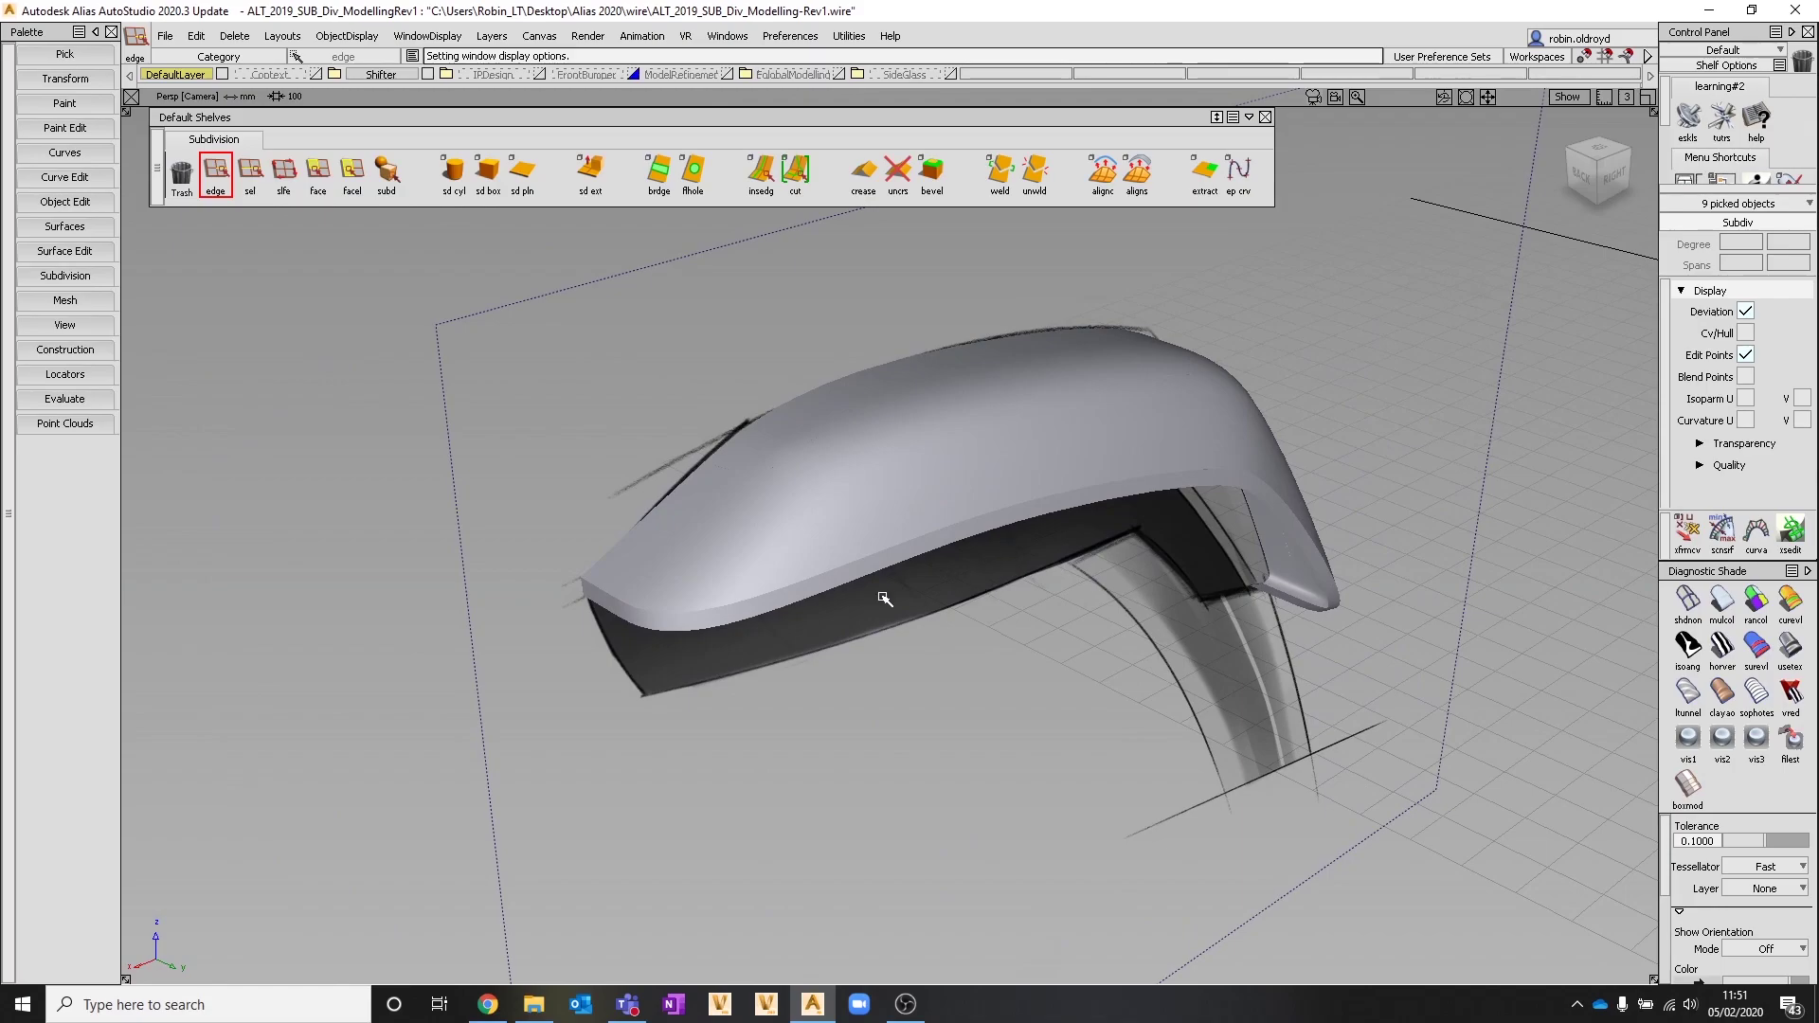
pyautogui.keyDown('alt'); pyautogui.keyDown('shift'); pyautogui.moveTo(885, 599); pyautogui.dragTo(933, 575); pyautogui.keyUp('shift'); pyautogui.keyUp('alt')
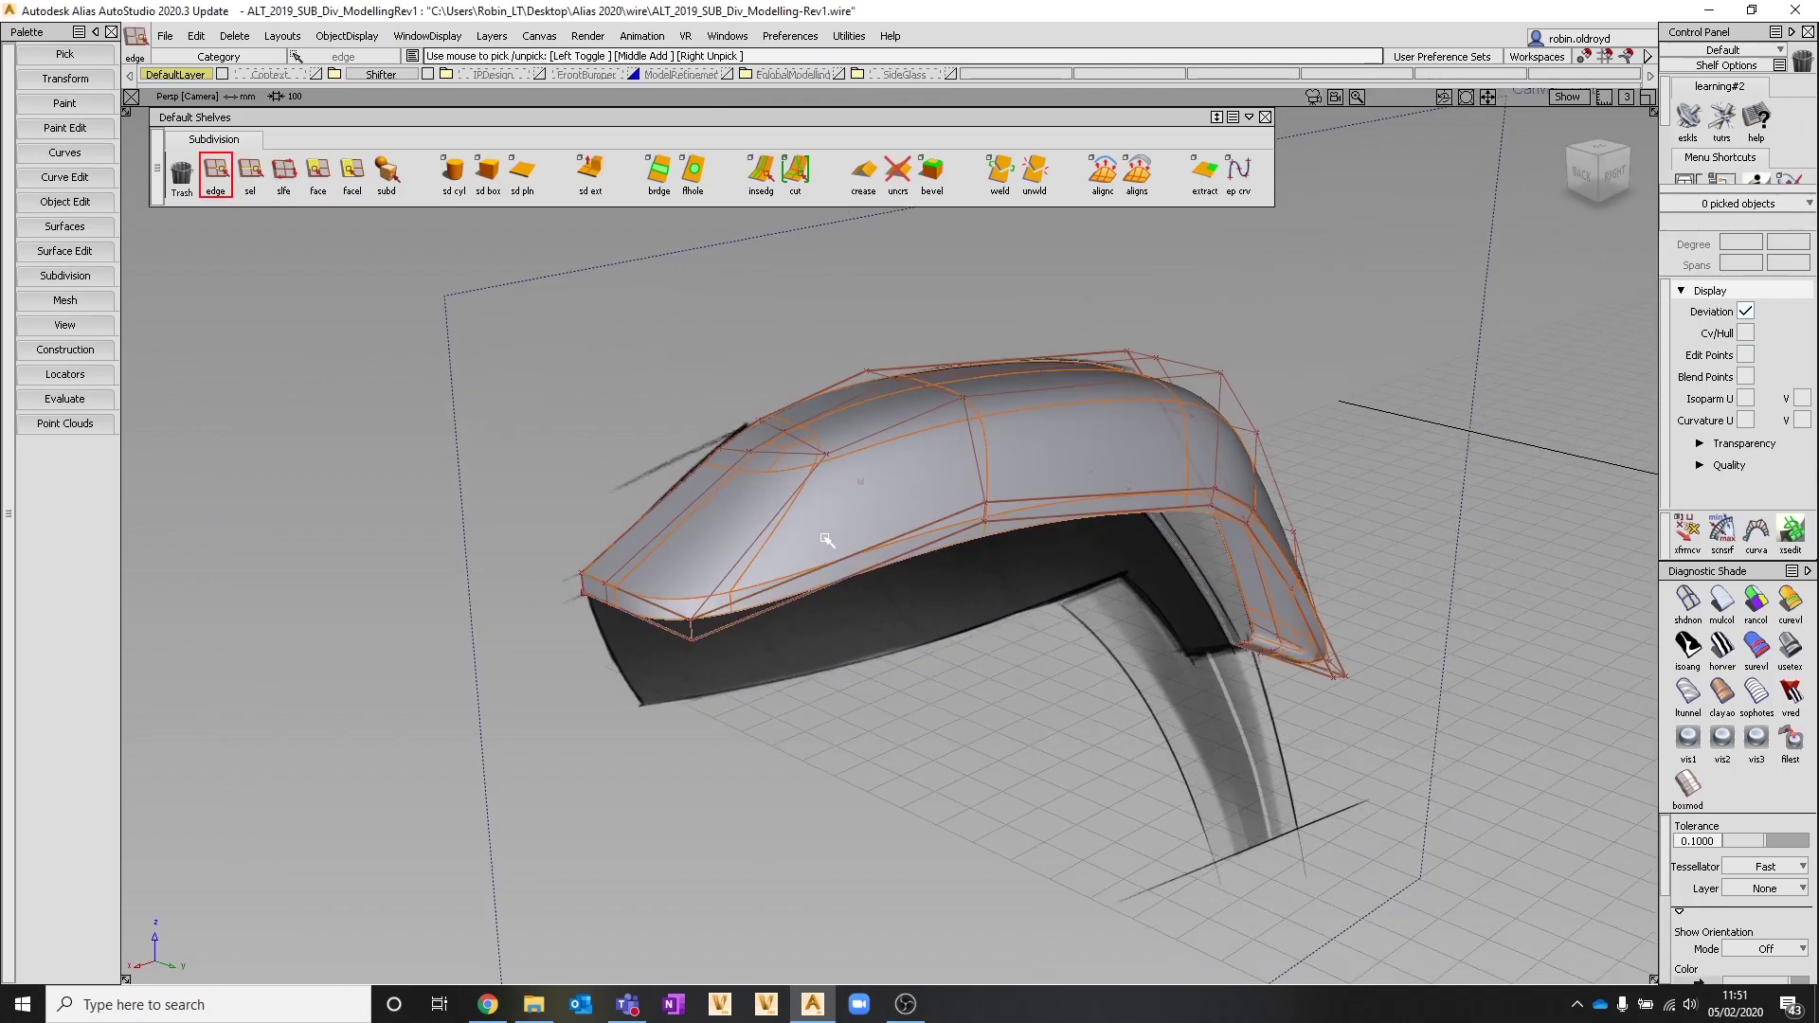
pyautogui.keyDown('alt'); pyautogui.keyDown('shift'); pyautogui.moveTo(564, 533); pyautogui.dragTo(594, 516); pyautogui.keyUp('shift'); pyautogui.keyUp('alt')
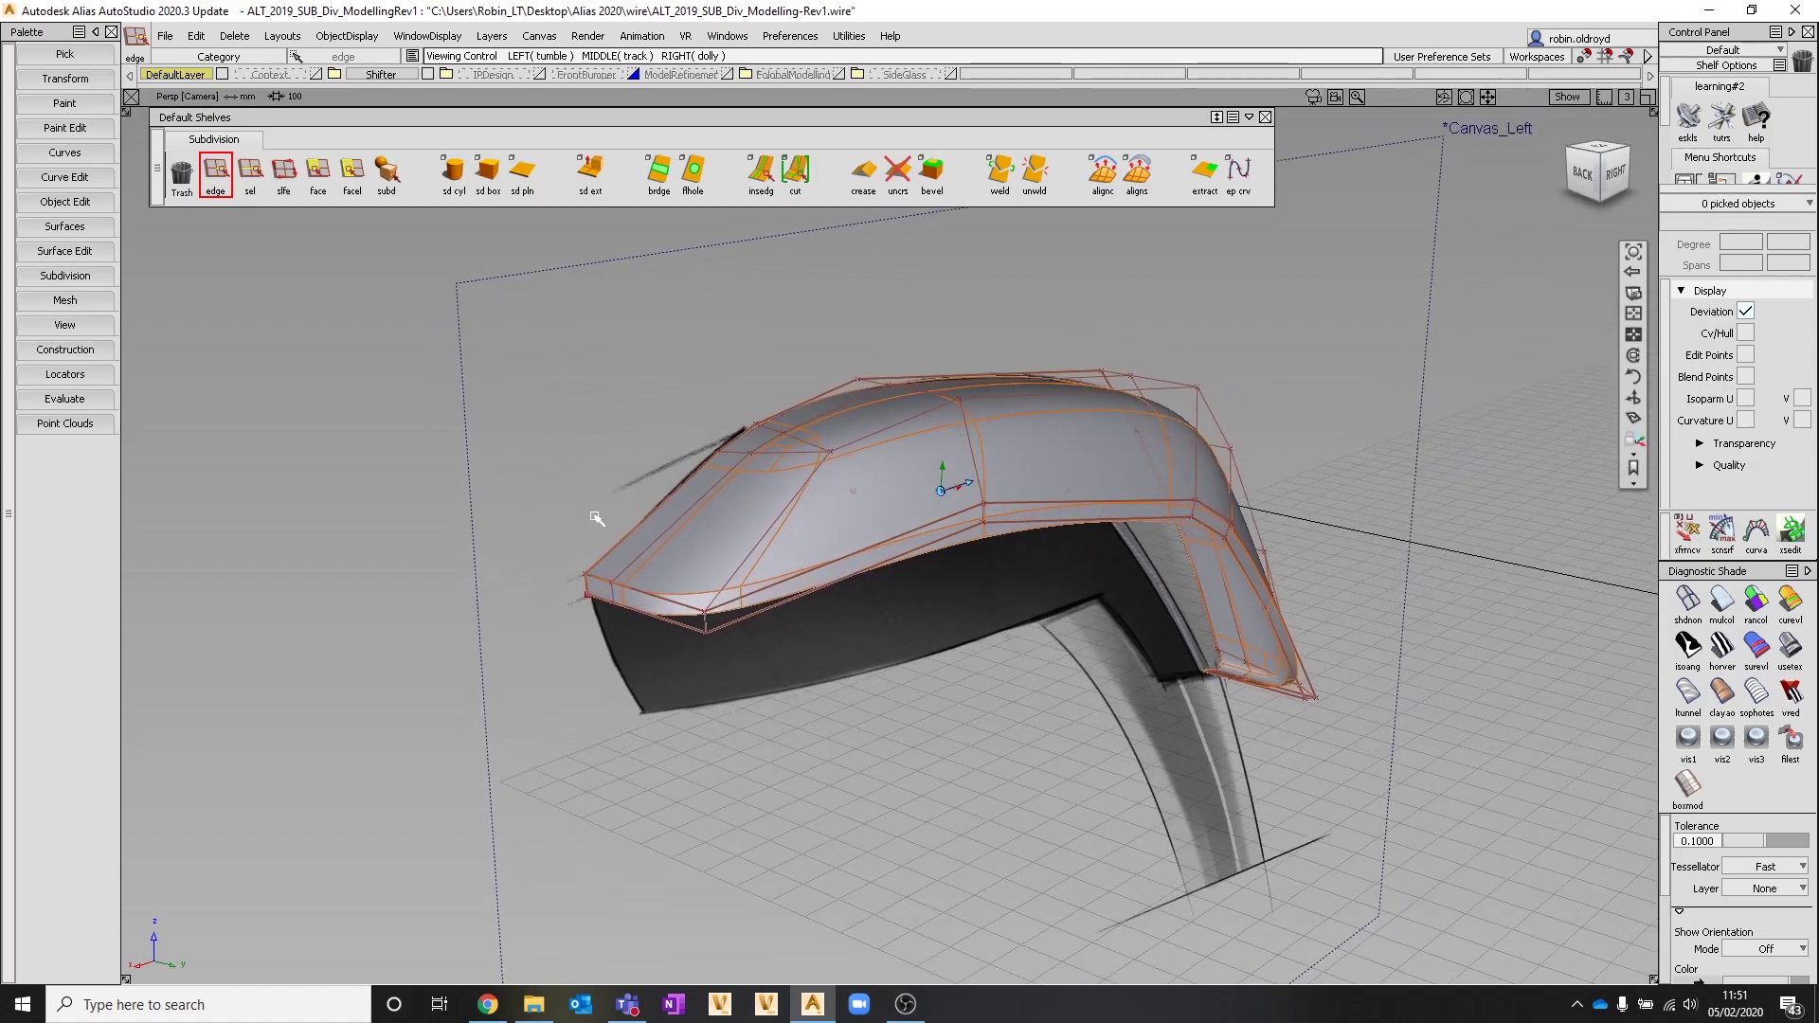
pyautogui.click(85, 228)
pyautogui.moveTo(137, 349)
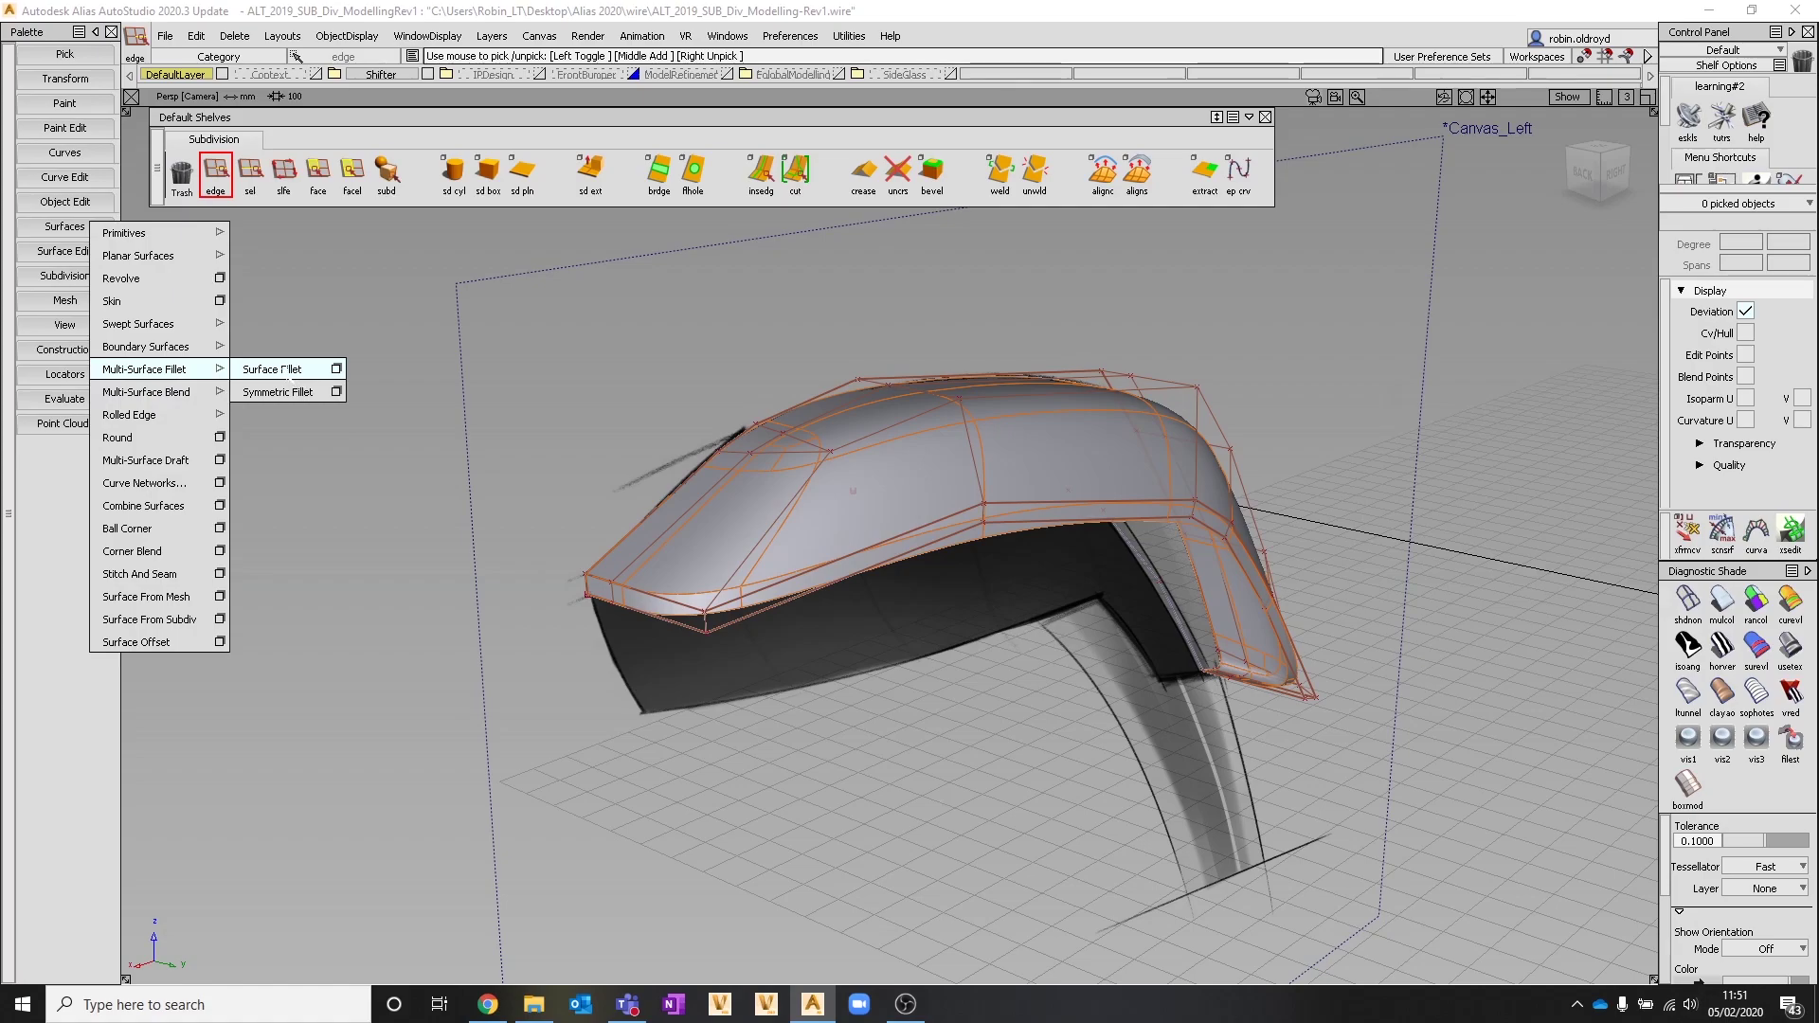
pyautogui.click(336, 369)
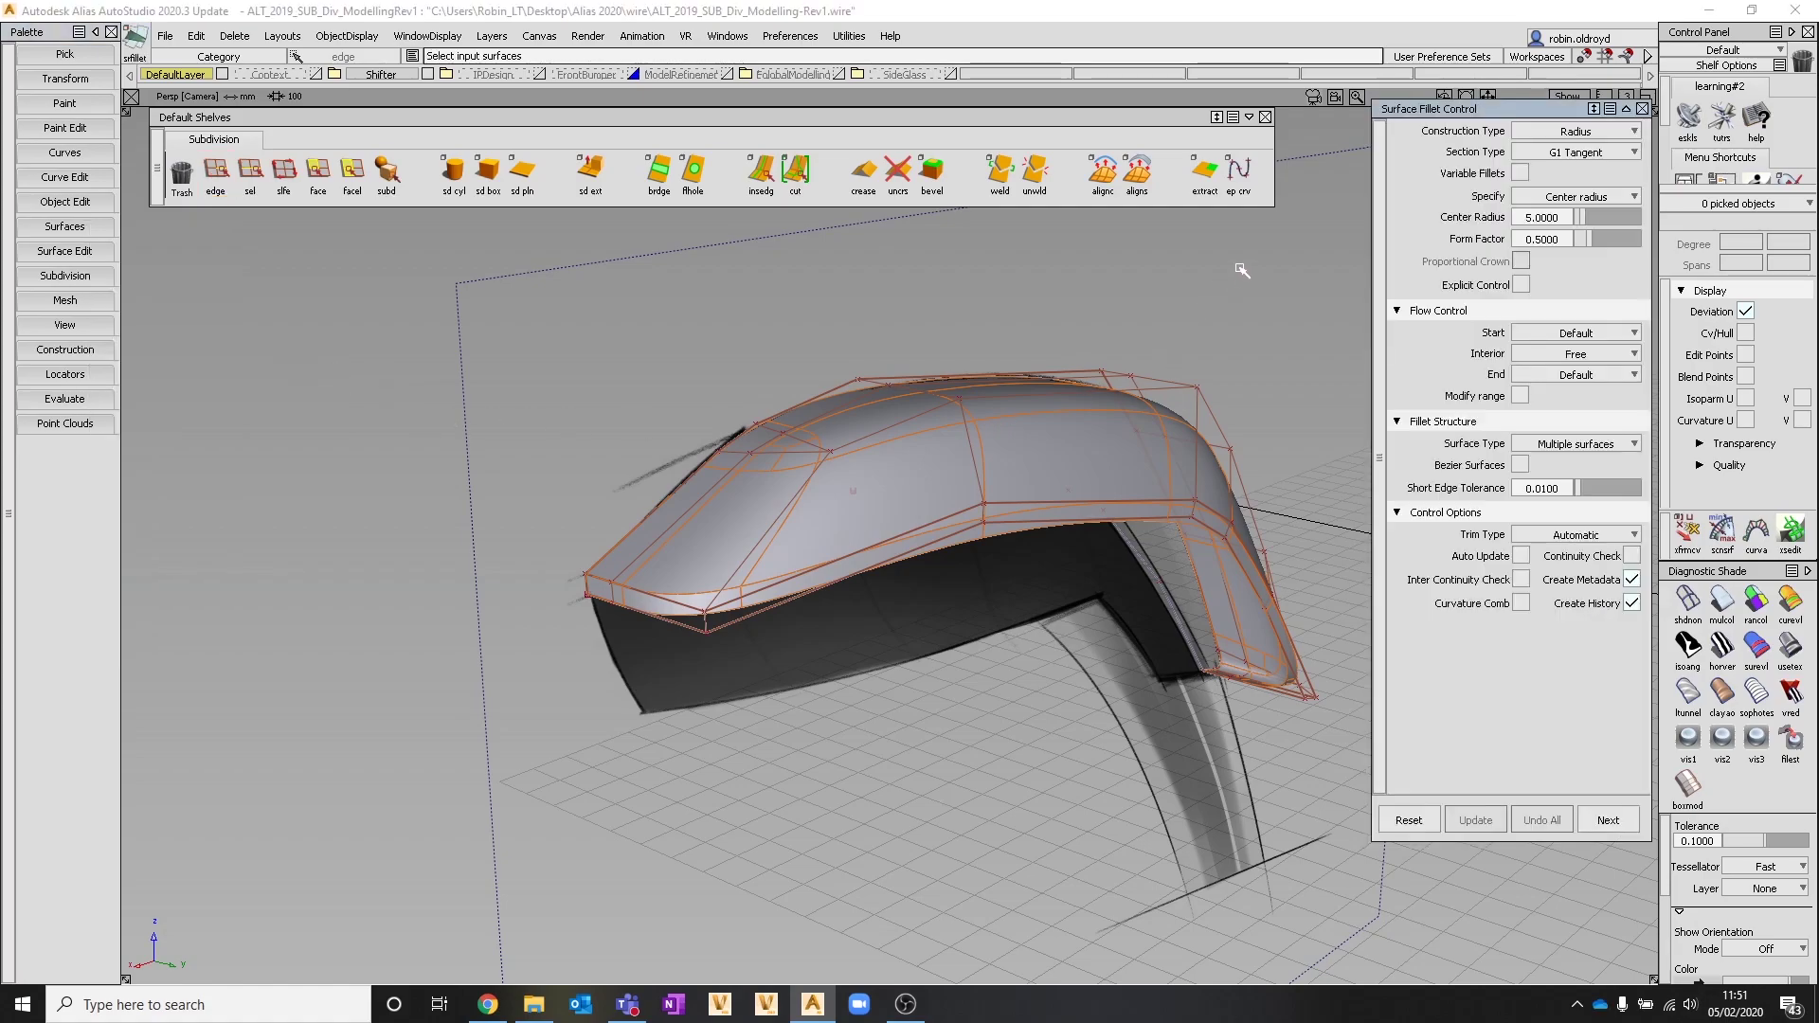
pyautogui.moveTo(1471, 110); pyautogui.dragTo(237, 217)
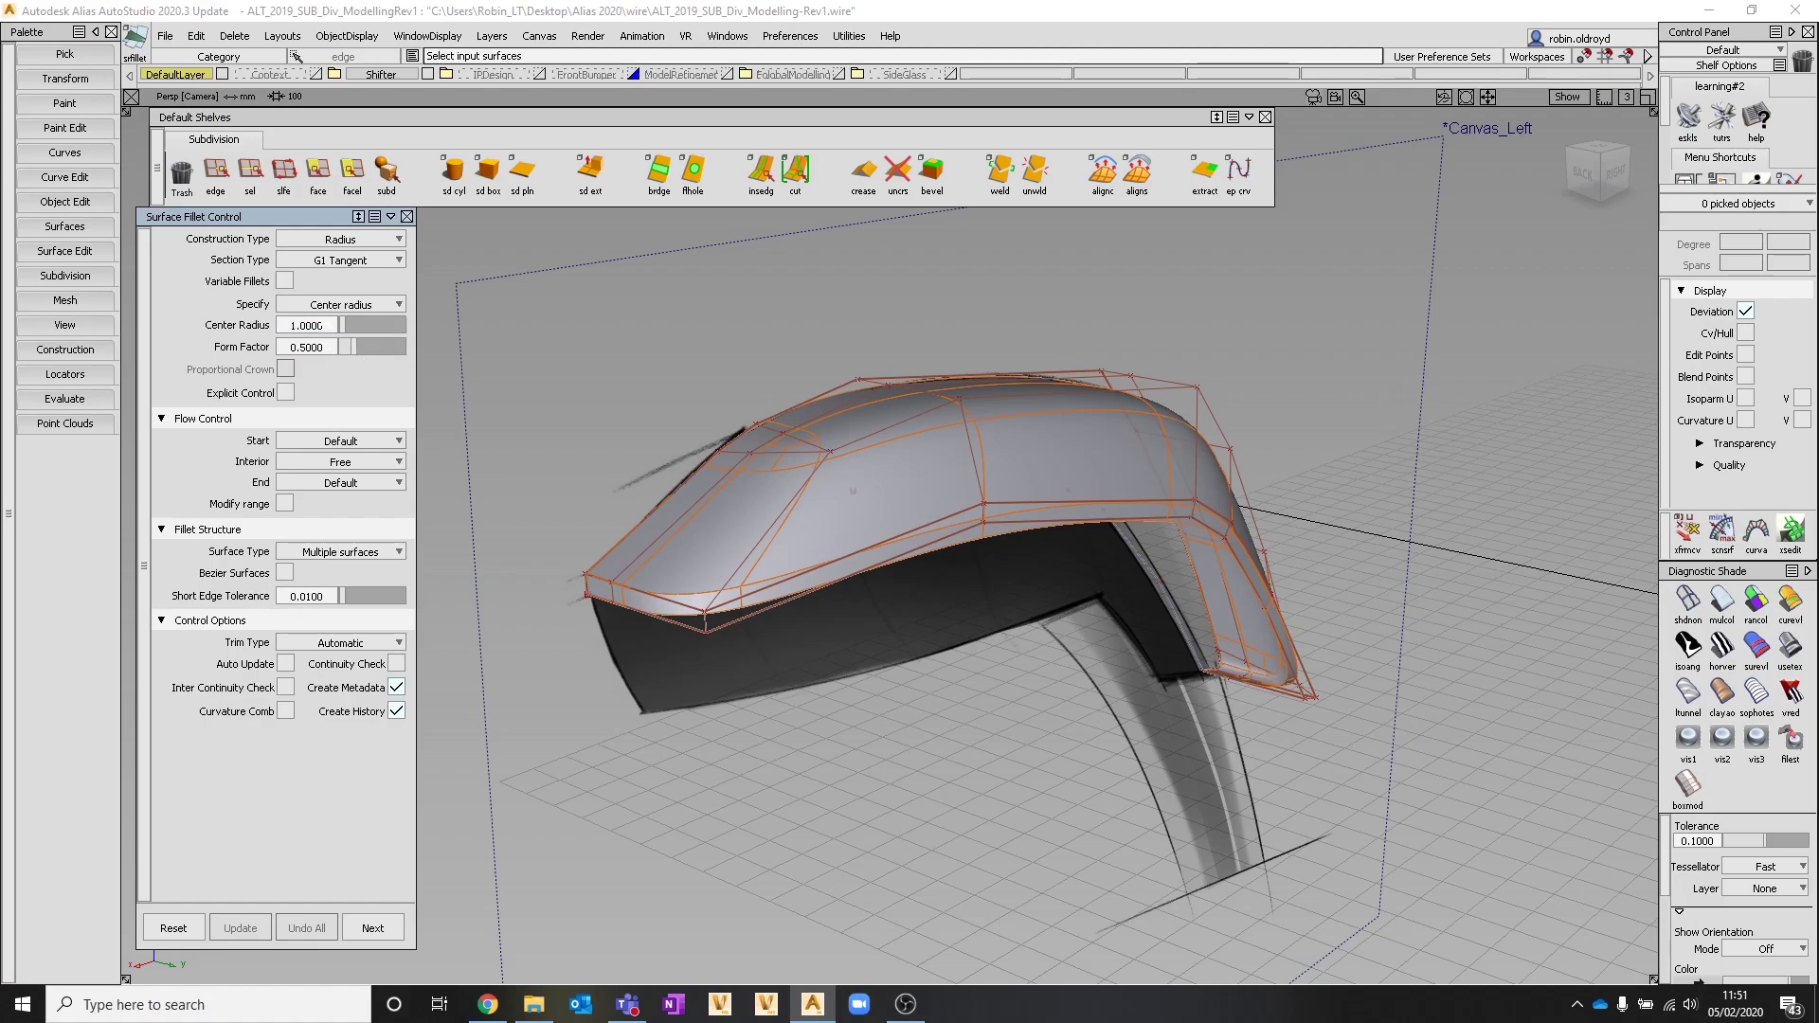
# Set the surface fillet to Chord construction with a G1 Circular section
pyautogui.click(333, 261)
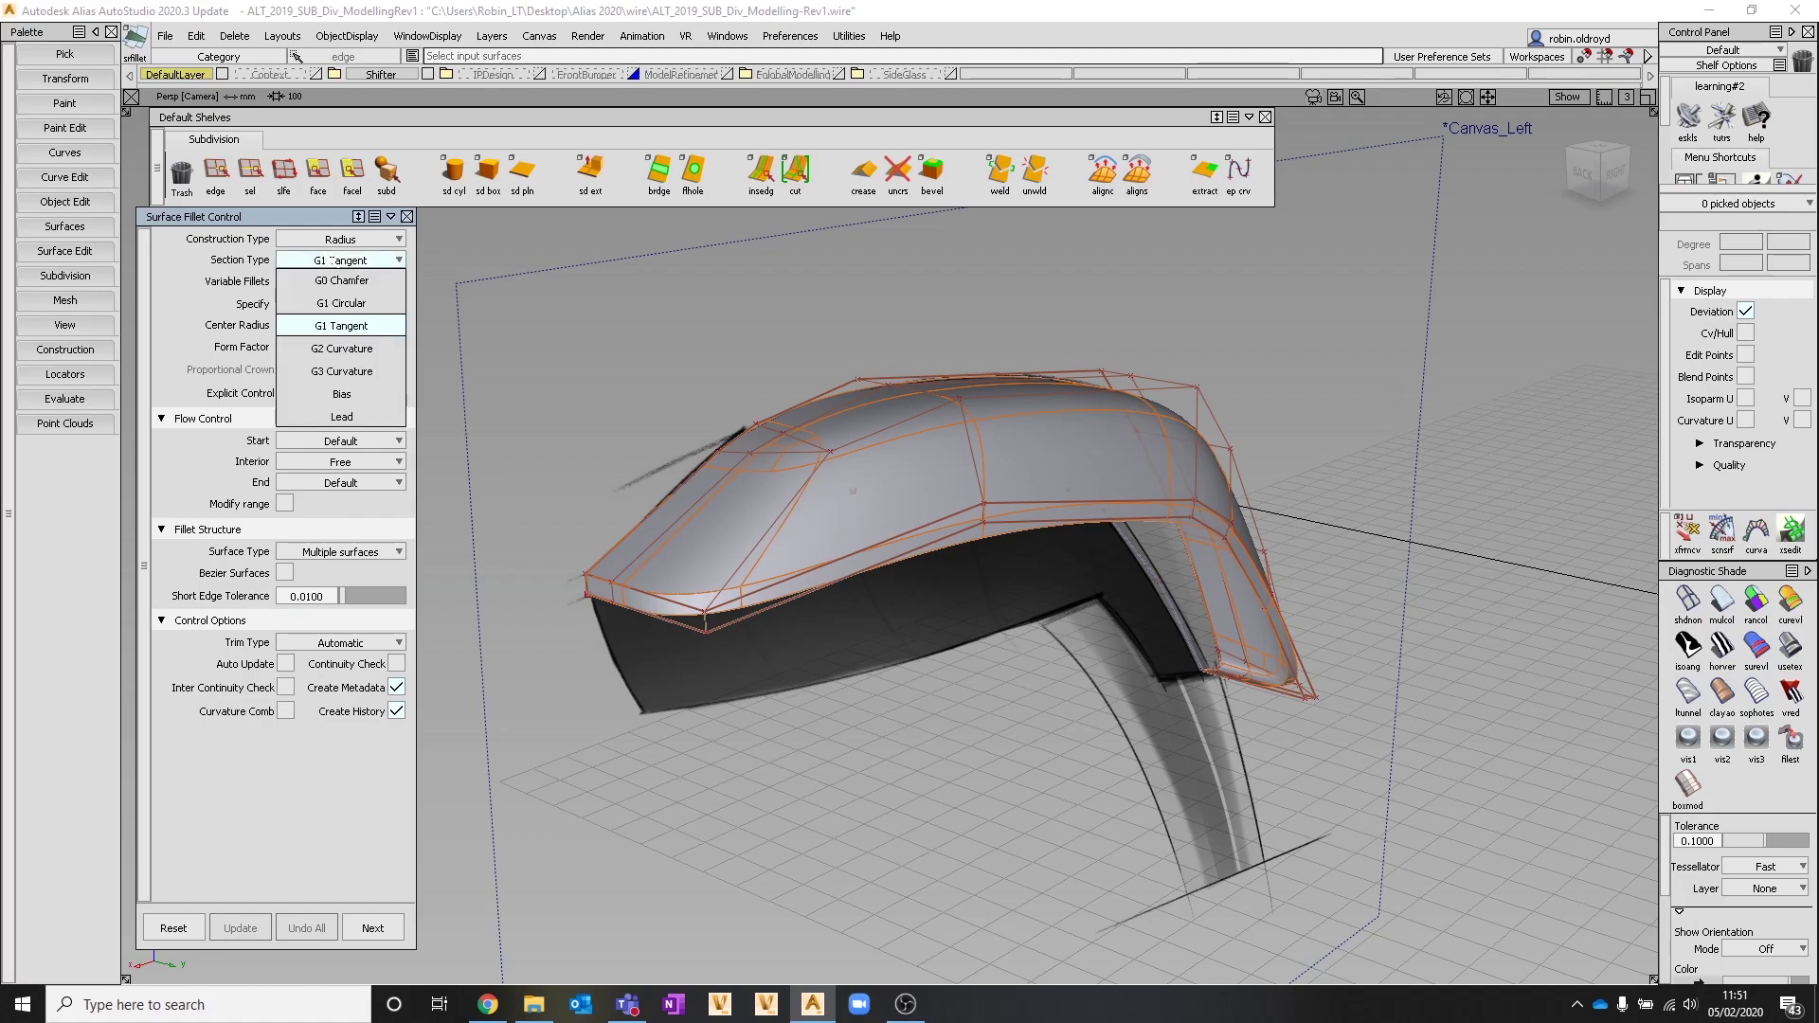
pyautogui.click(322, 303)
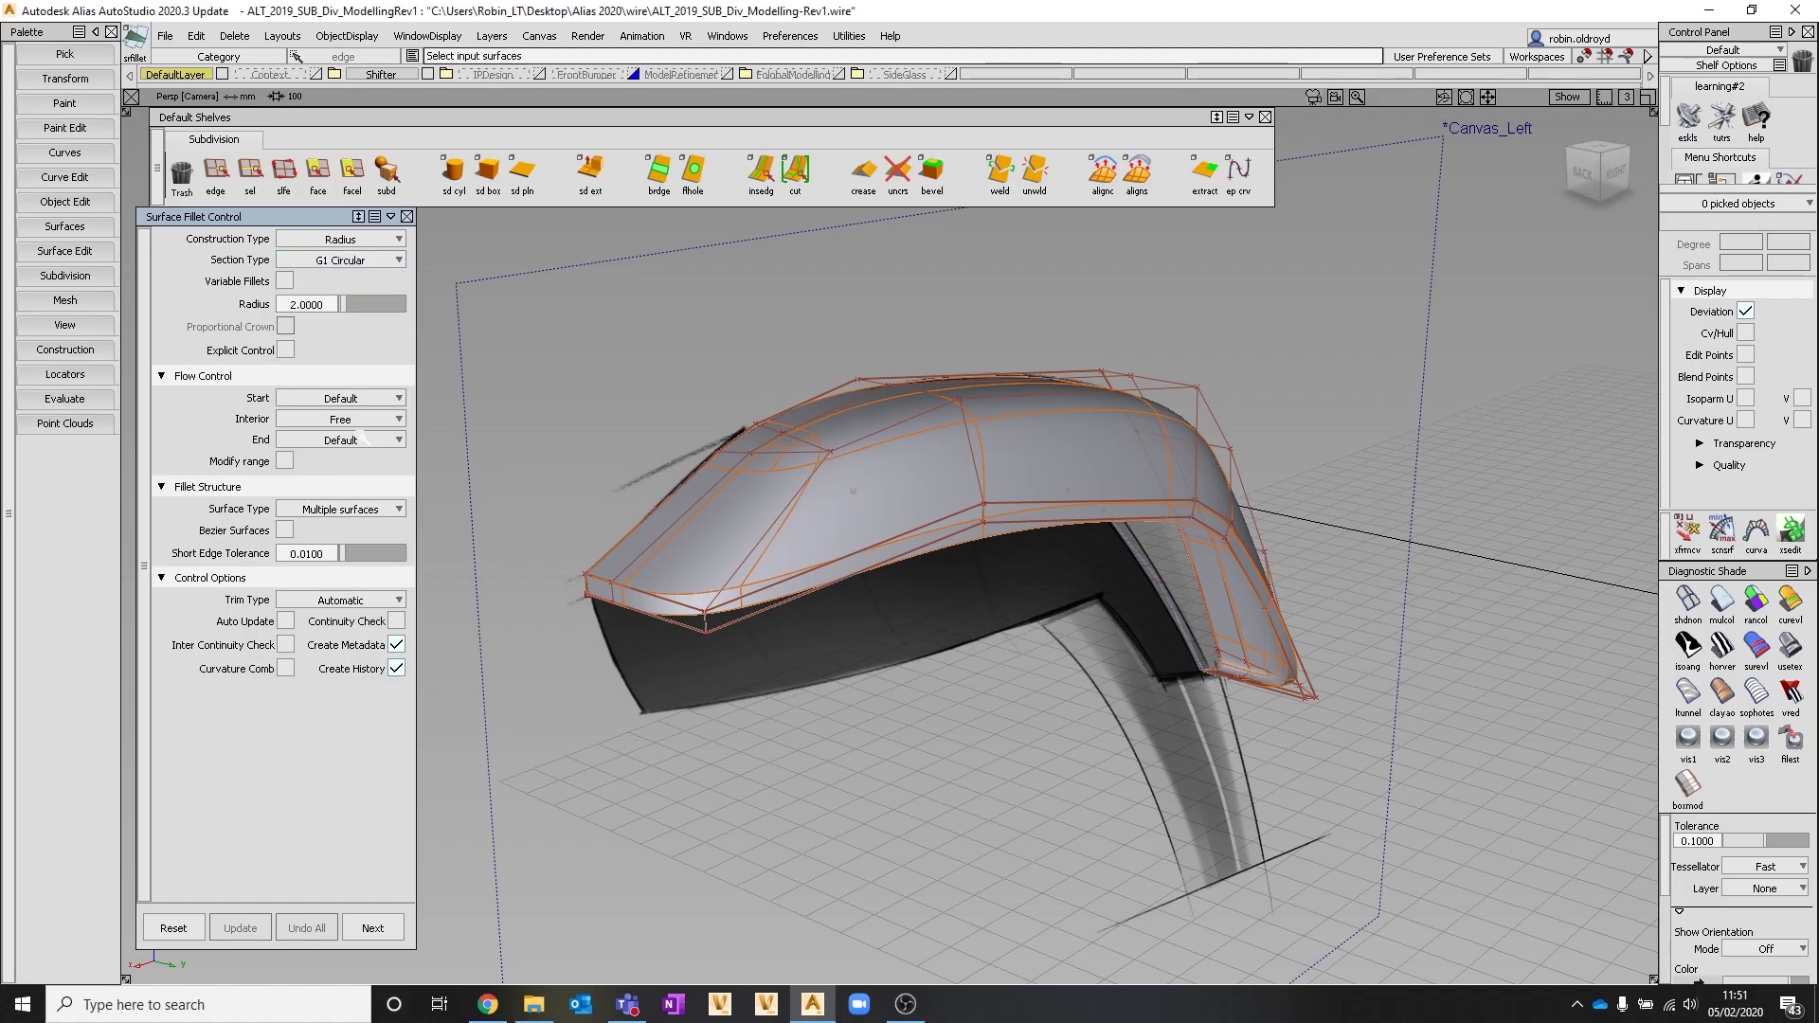
pyautogui.click(334, 239)
pyautogui.click(333, 259)
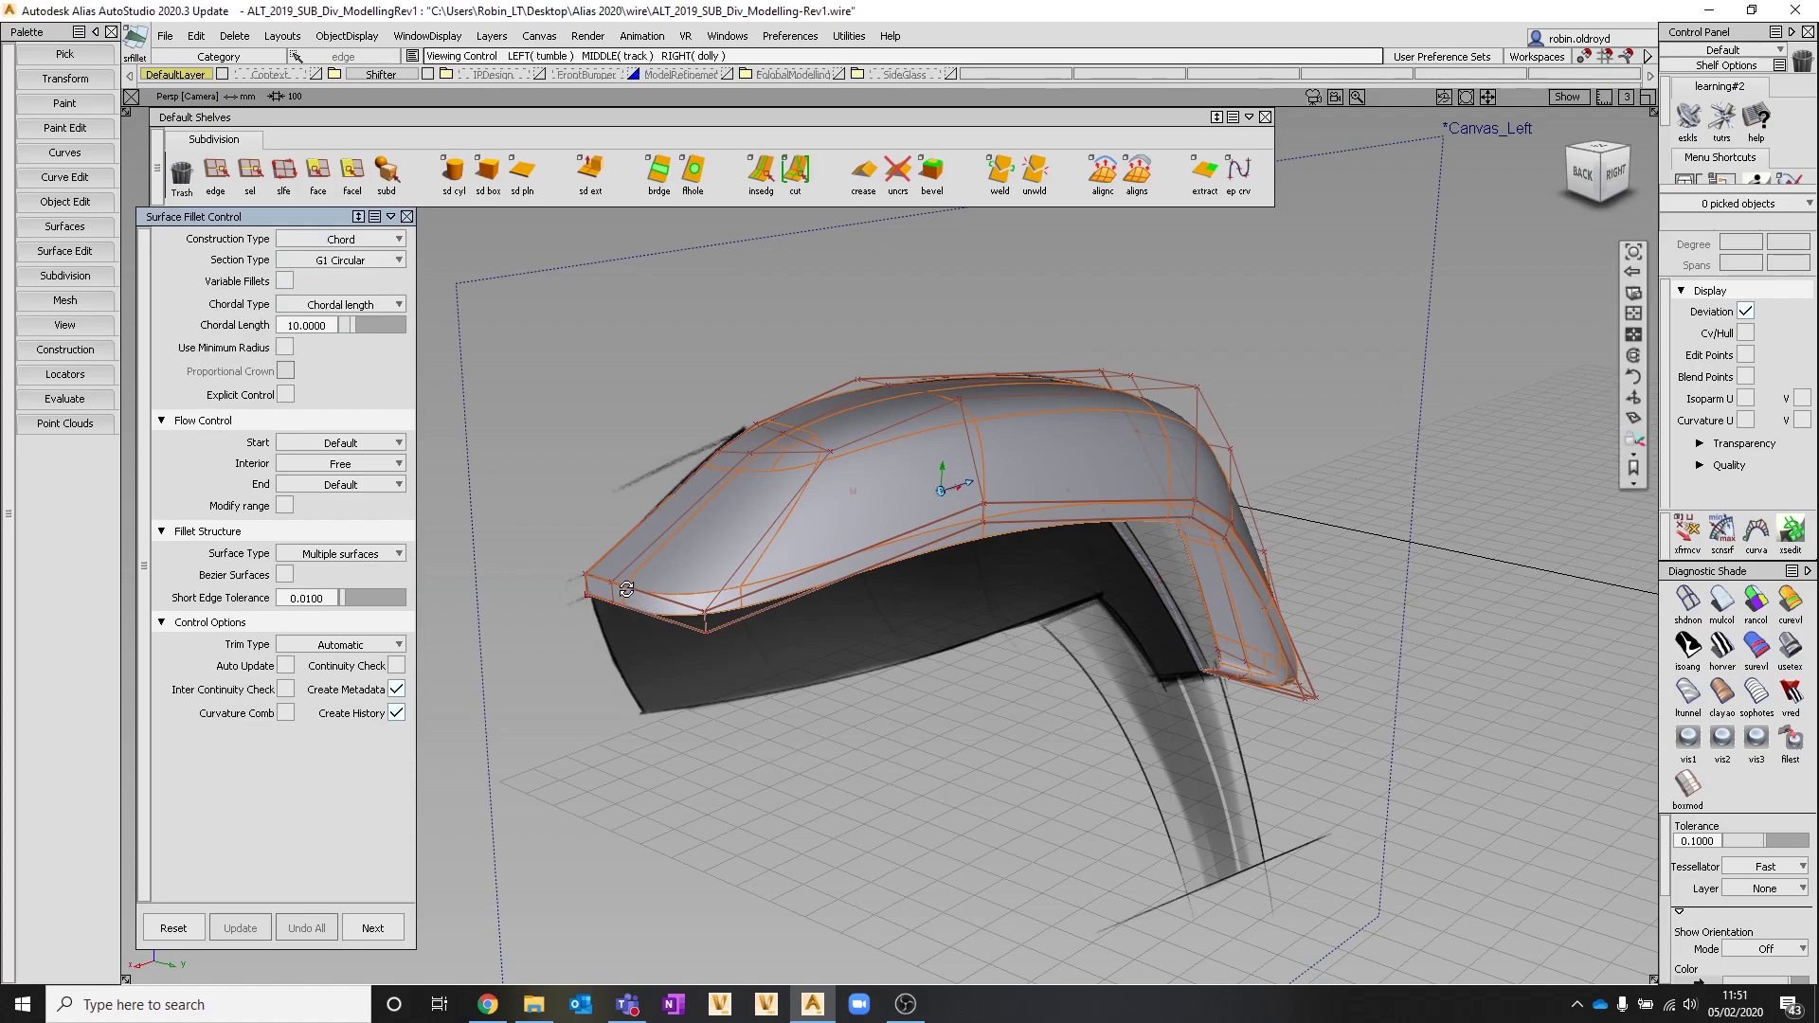
# Pick the front and side faces above the crease and the border strip below it as the fillet's opposing surfaces
pyautogui.keyDown('alt'); pyautogui.keyDown('shift'); pyautogui.moveTo(626, 589); pyautogui.dragTo(668, 595); pyautogui.keyUp('shift'); pyautogui.keyUp('alt')
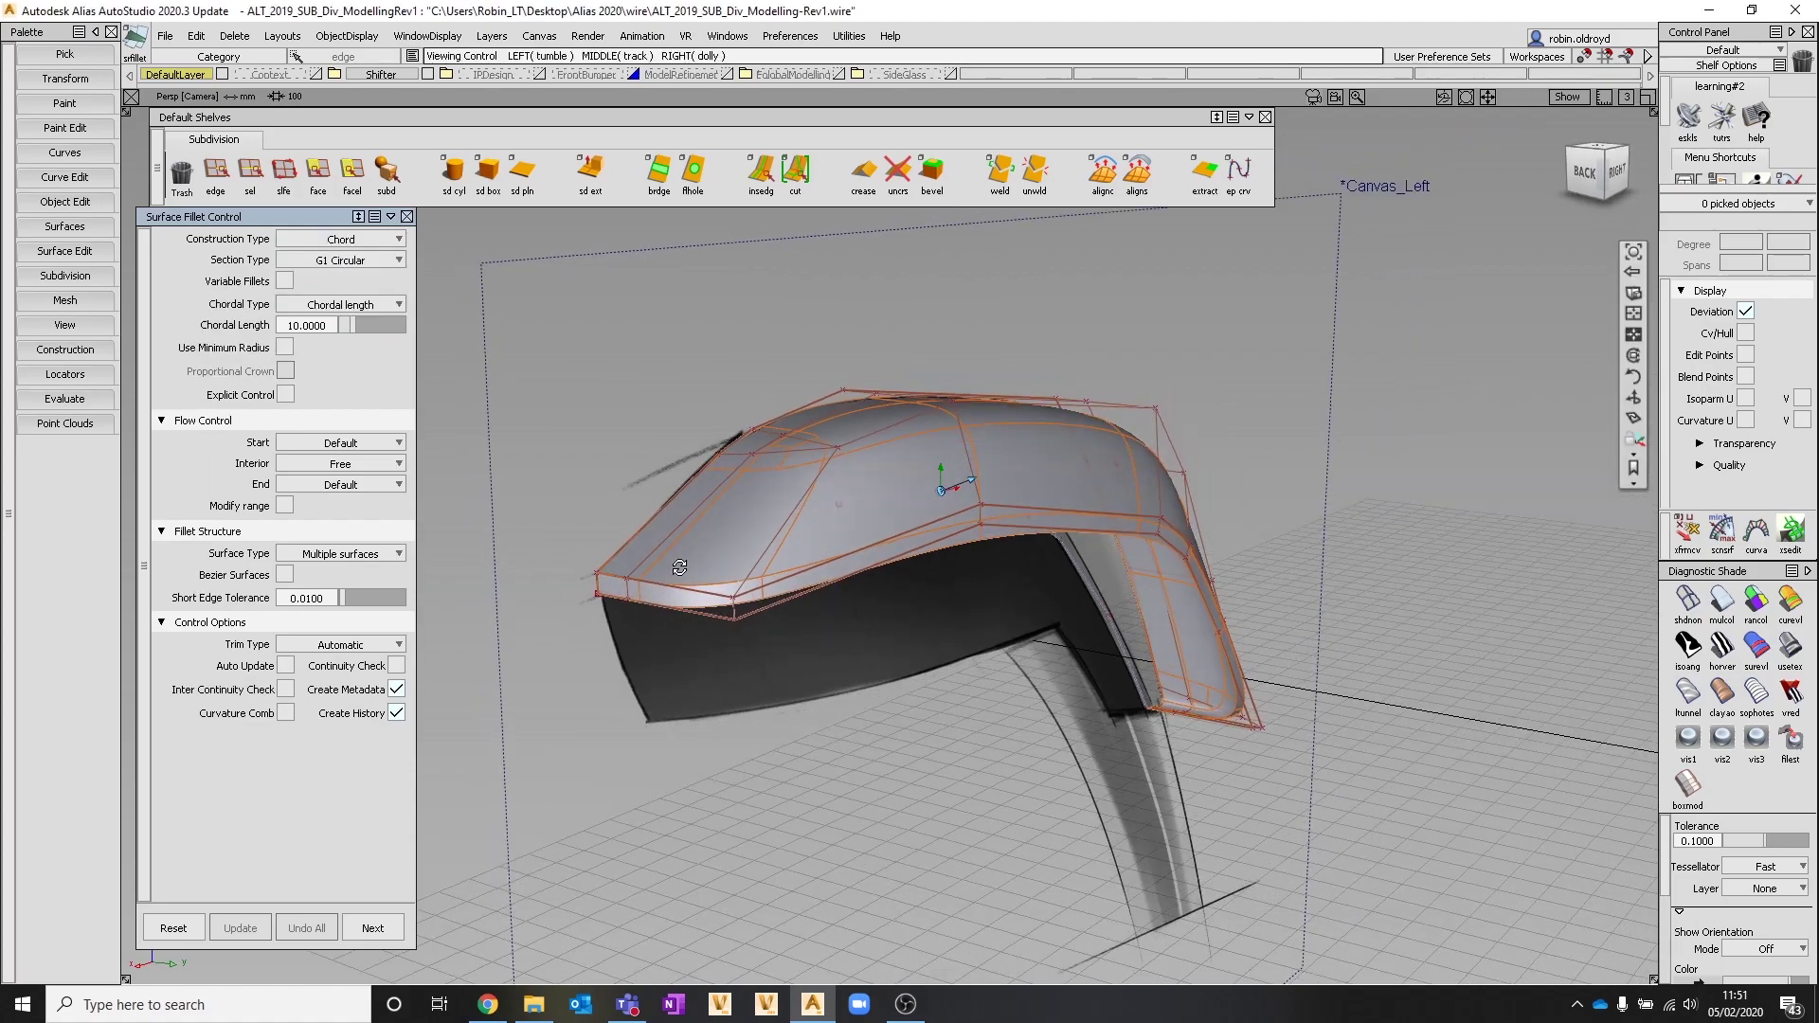
pyautogui.click(618, 588)
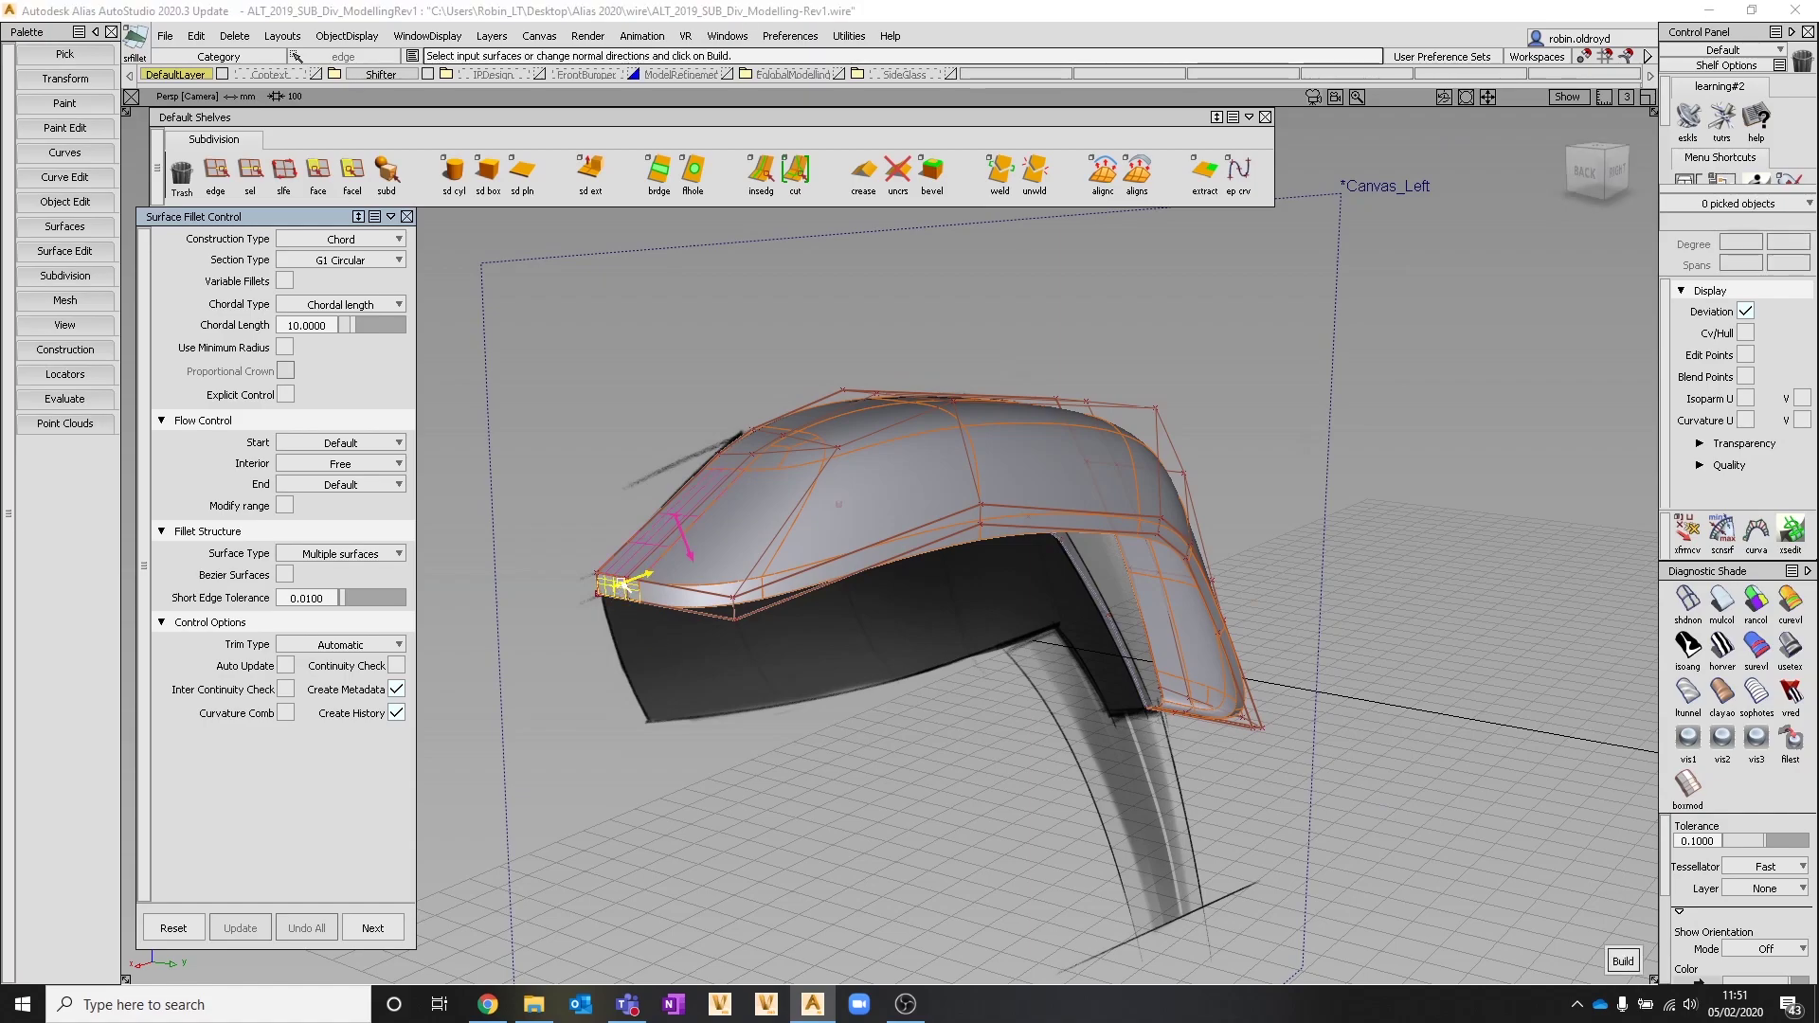
pyautogui.click(684, 576)
pyautogui.click(708, 597)
# Add the remaining faces on both sides of the crease, around the bend and down to the lower end, to the fillet
pyautogui.keyDown('alt'); pyautogui.keyDown('shift'); pyautogui.moveTo(1045, 524); pyautogui.dragTo(1357, 571); pyautogui.keyUp('shift'); pyautogui.keyUp('alt')
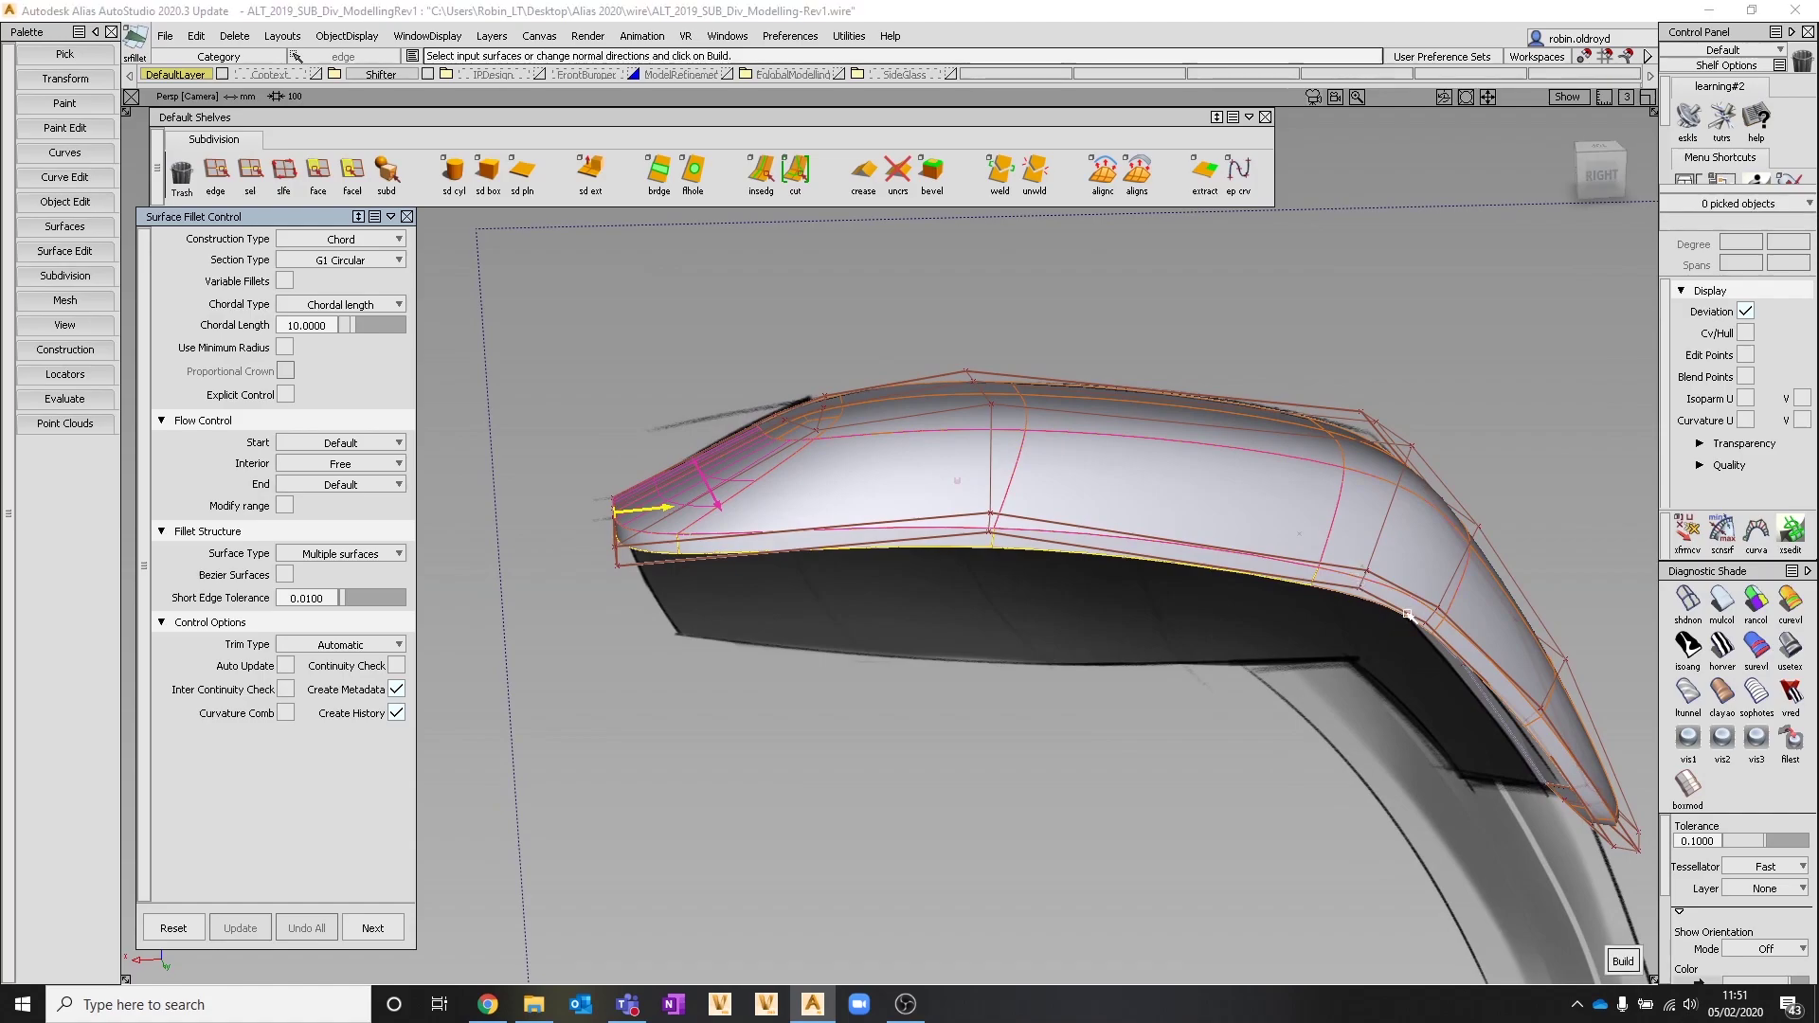
pyautogui.keyDown('alt'); pyautogui.keyDown('shift'); pyautogui.moveTo(1343, 625); pyautogui.dragTo(1071, 554, button='middle'); pyautogui.keyUp('shift'); pyautogui.keyUp('alt')
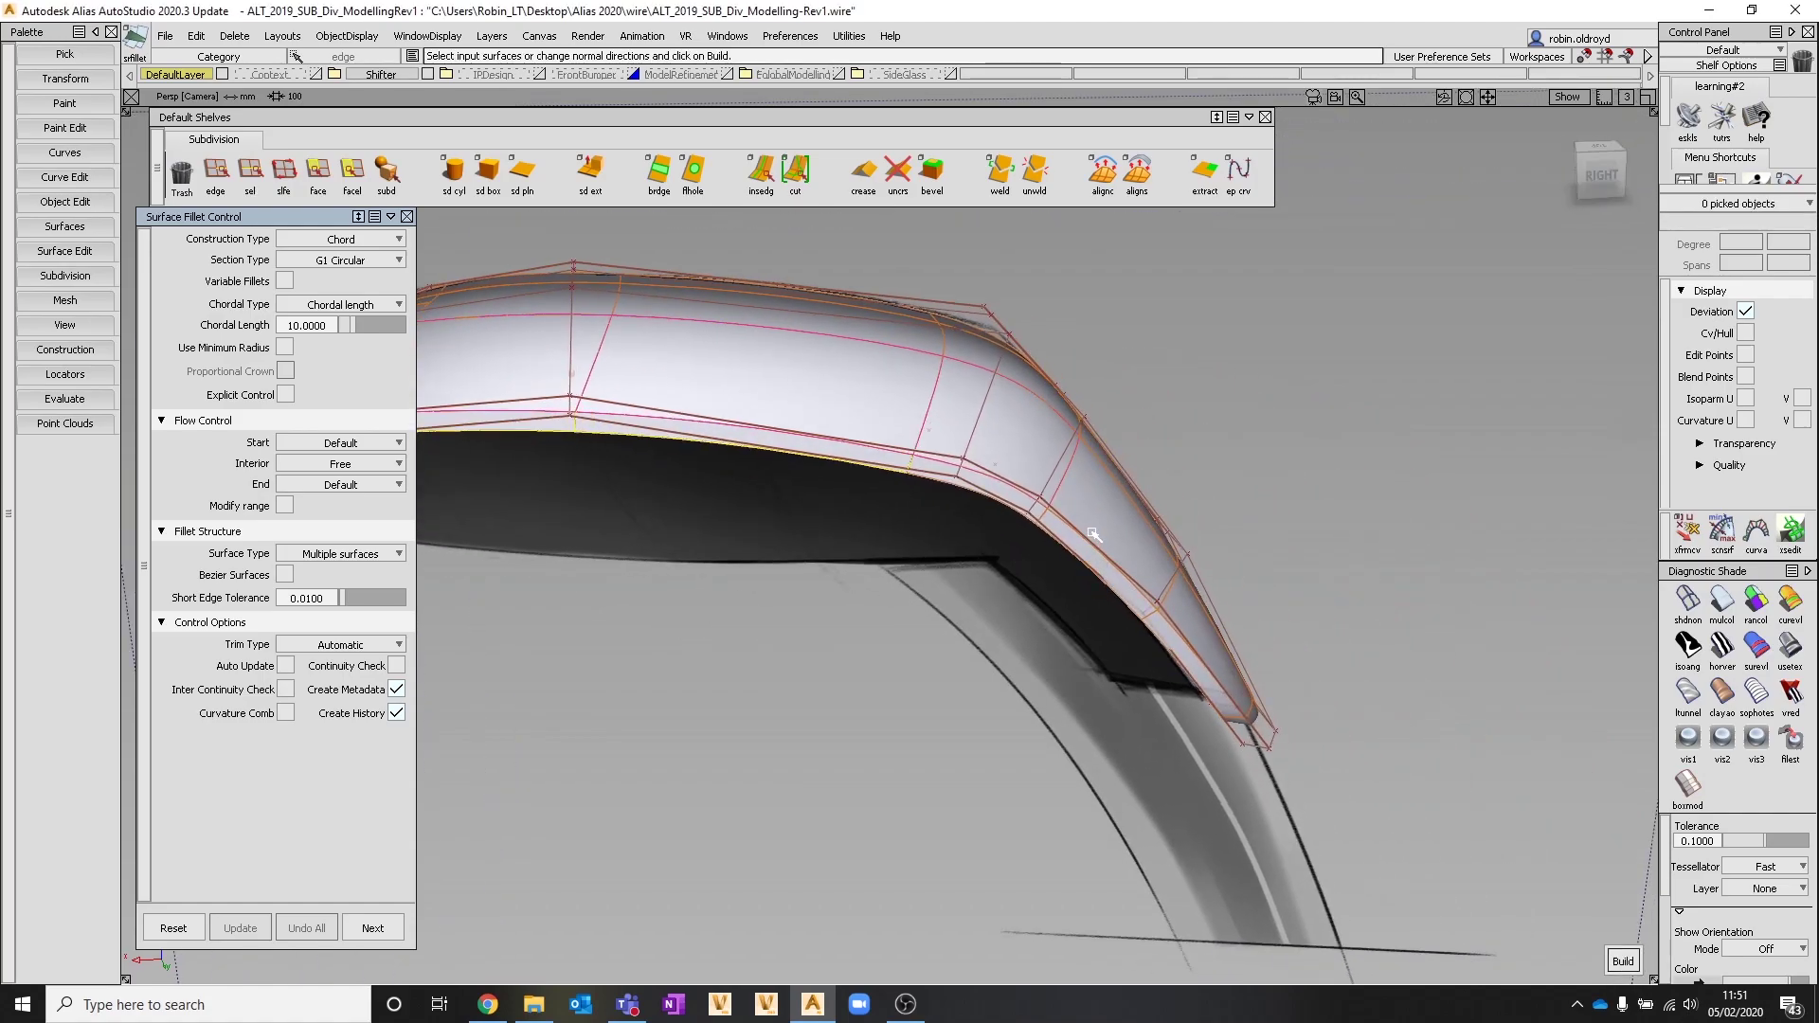
pyautogui.click(1086, 555)
pyautogui.keyDown('alt'); pyautogui.keyDown('shift'); pyautogui.moveTo(1179, 636); pyautogui.dragTo(1023, 617); pyautogui.keyUp('shift'); pyautogui.keyUp('alt')
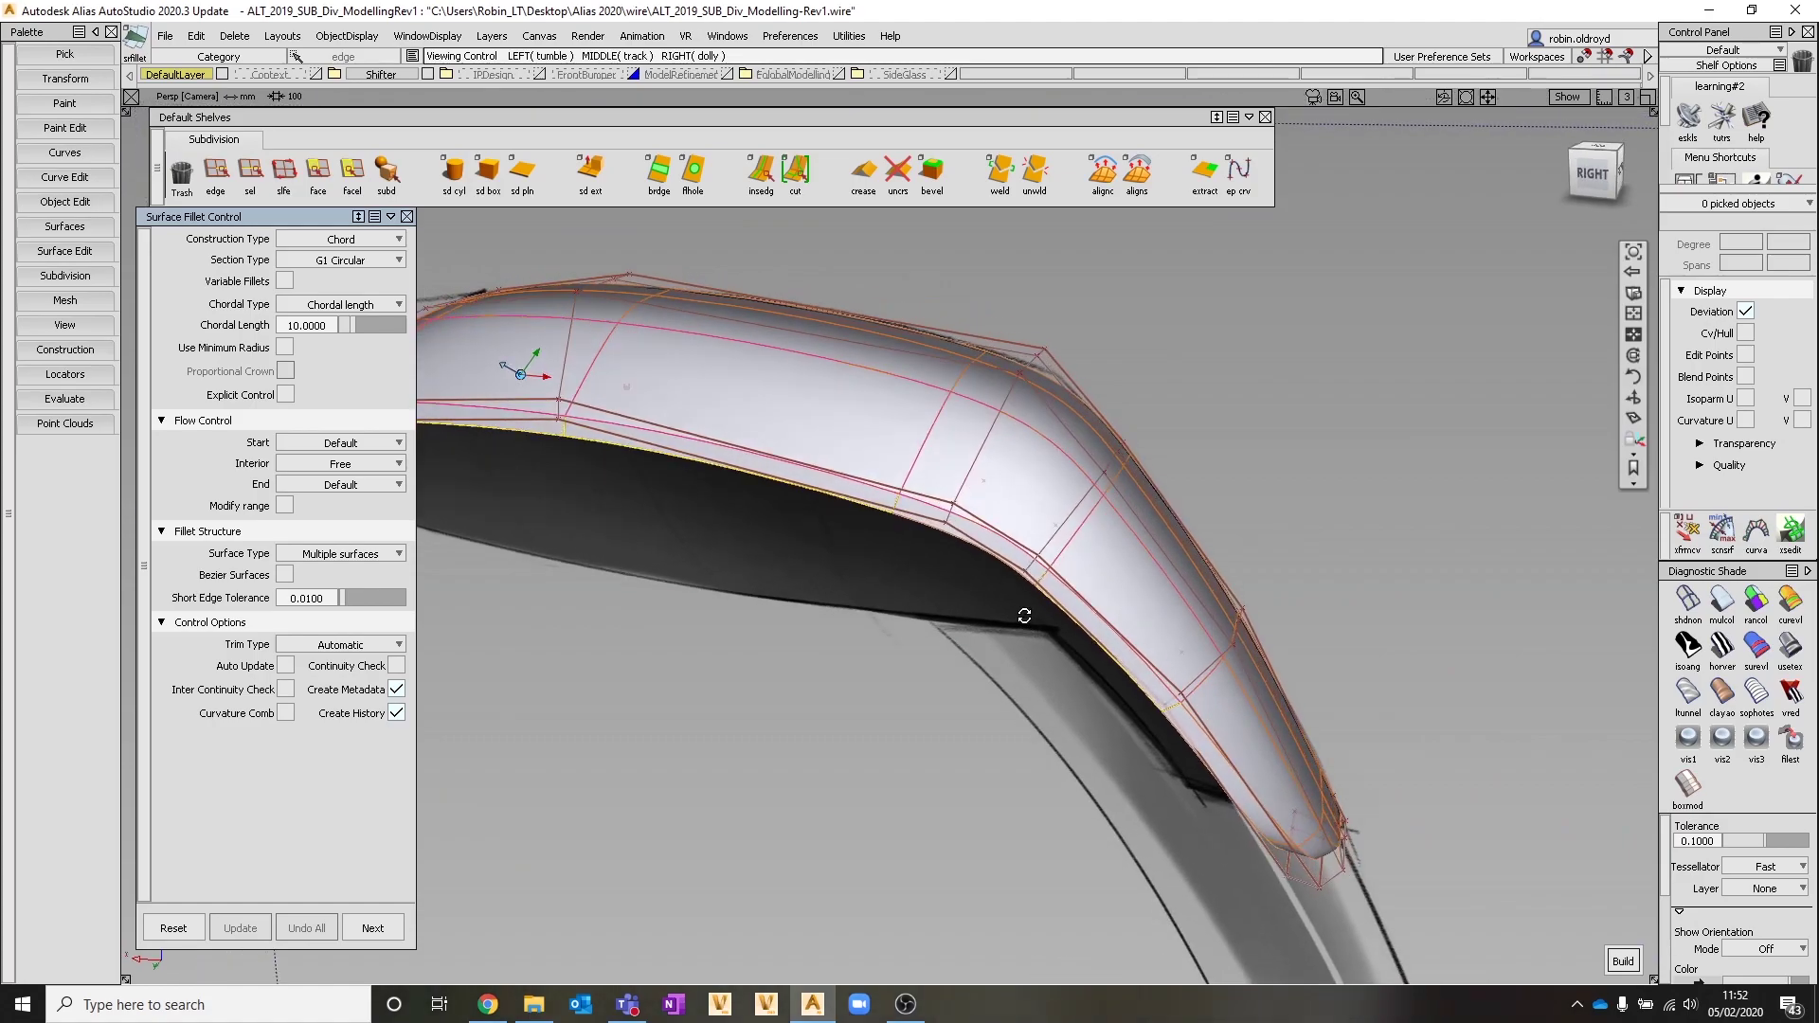
pyautogui.click(1231, 764)
pyautogui.moveTo(1227, 775)
pyautogui.keyDown('alt'); pyautogui.keyDown('shift'); pyautogui.mouseDown()
pyautogui.moveTo(1023, 695)
pyautogui.moveTo(1172, 741)
pyautogui.moveTo(1133, 625)
pyautogui.moveTo(1156, 762)
pyautogui.moveTo(1190, 782)
pyautogui.moveTo(1230, 768)
pyautogui.mouseUp(); pyautogui.keyUp('shift'); pyautogui.keyUp('alt')
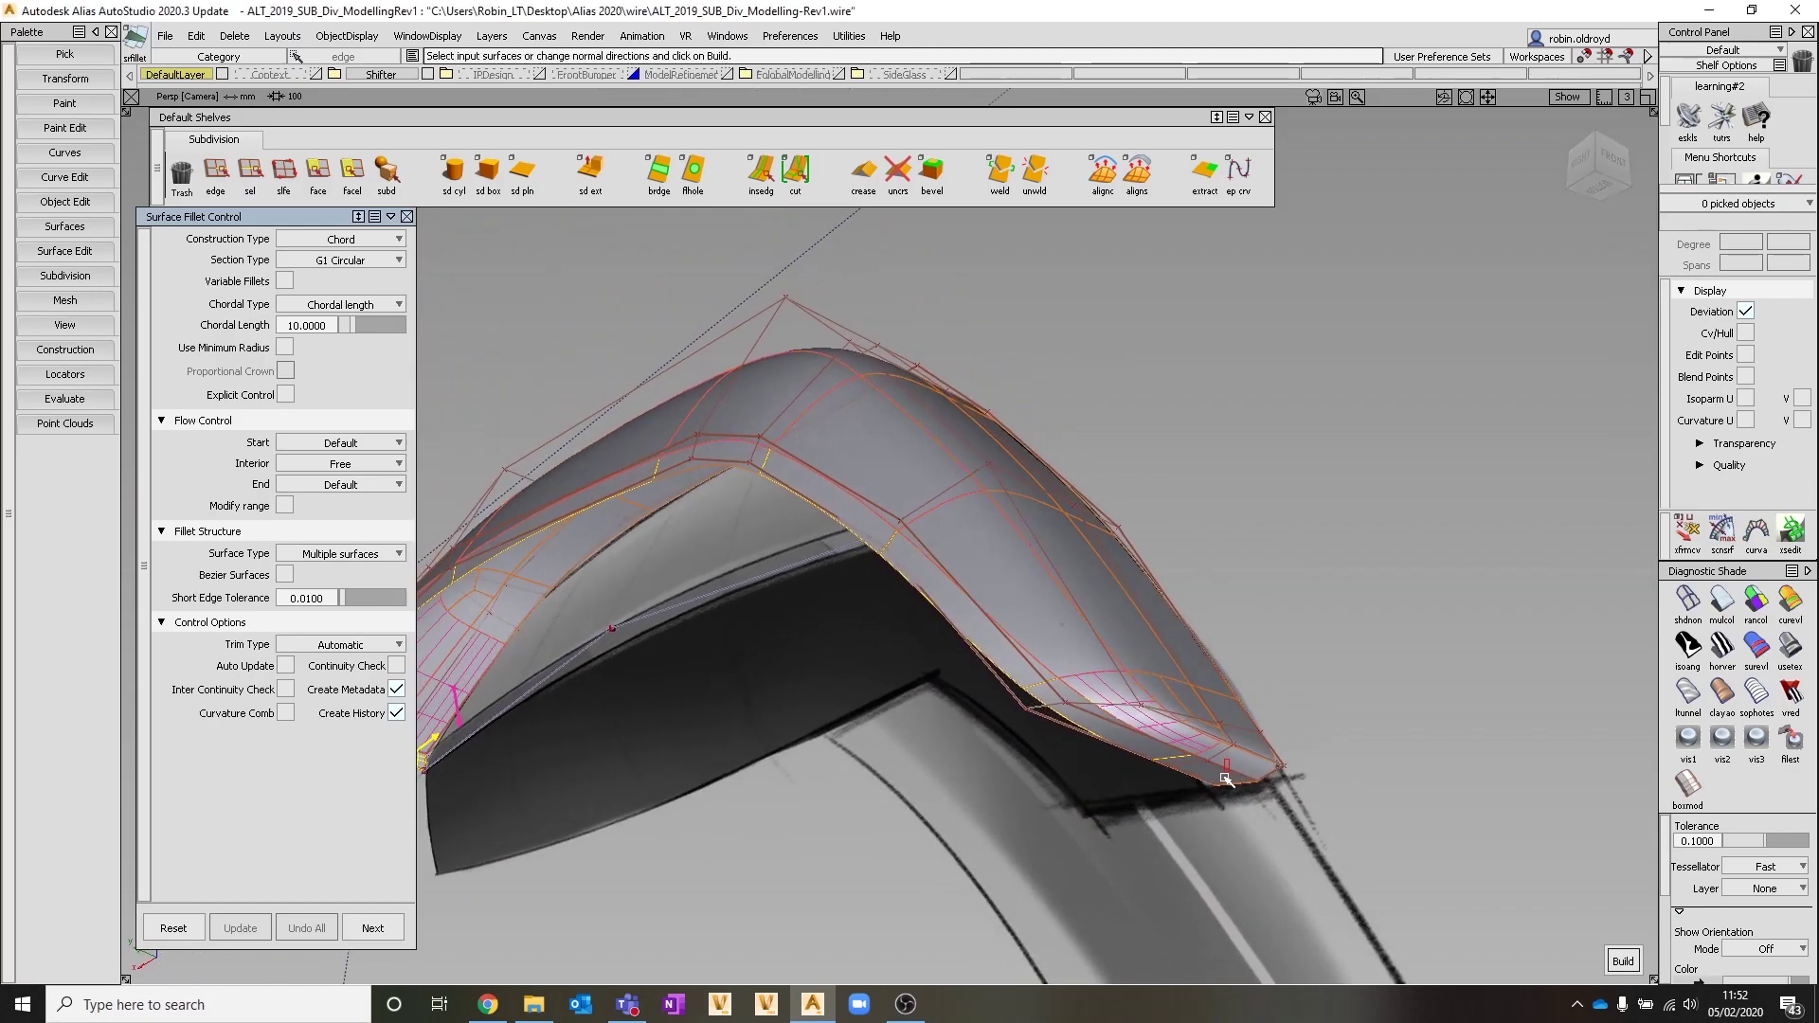
pyautogui.click(1226, 779)
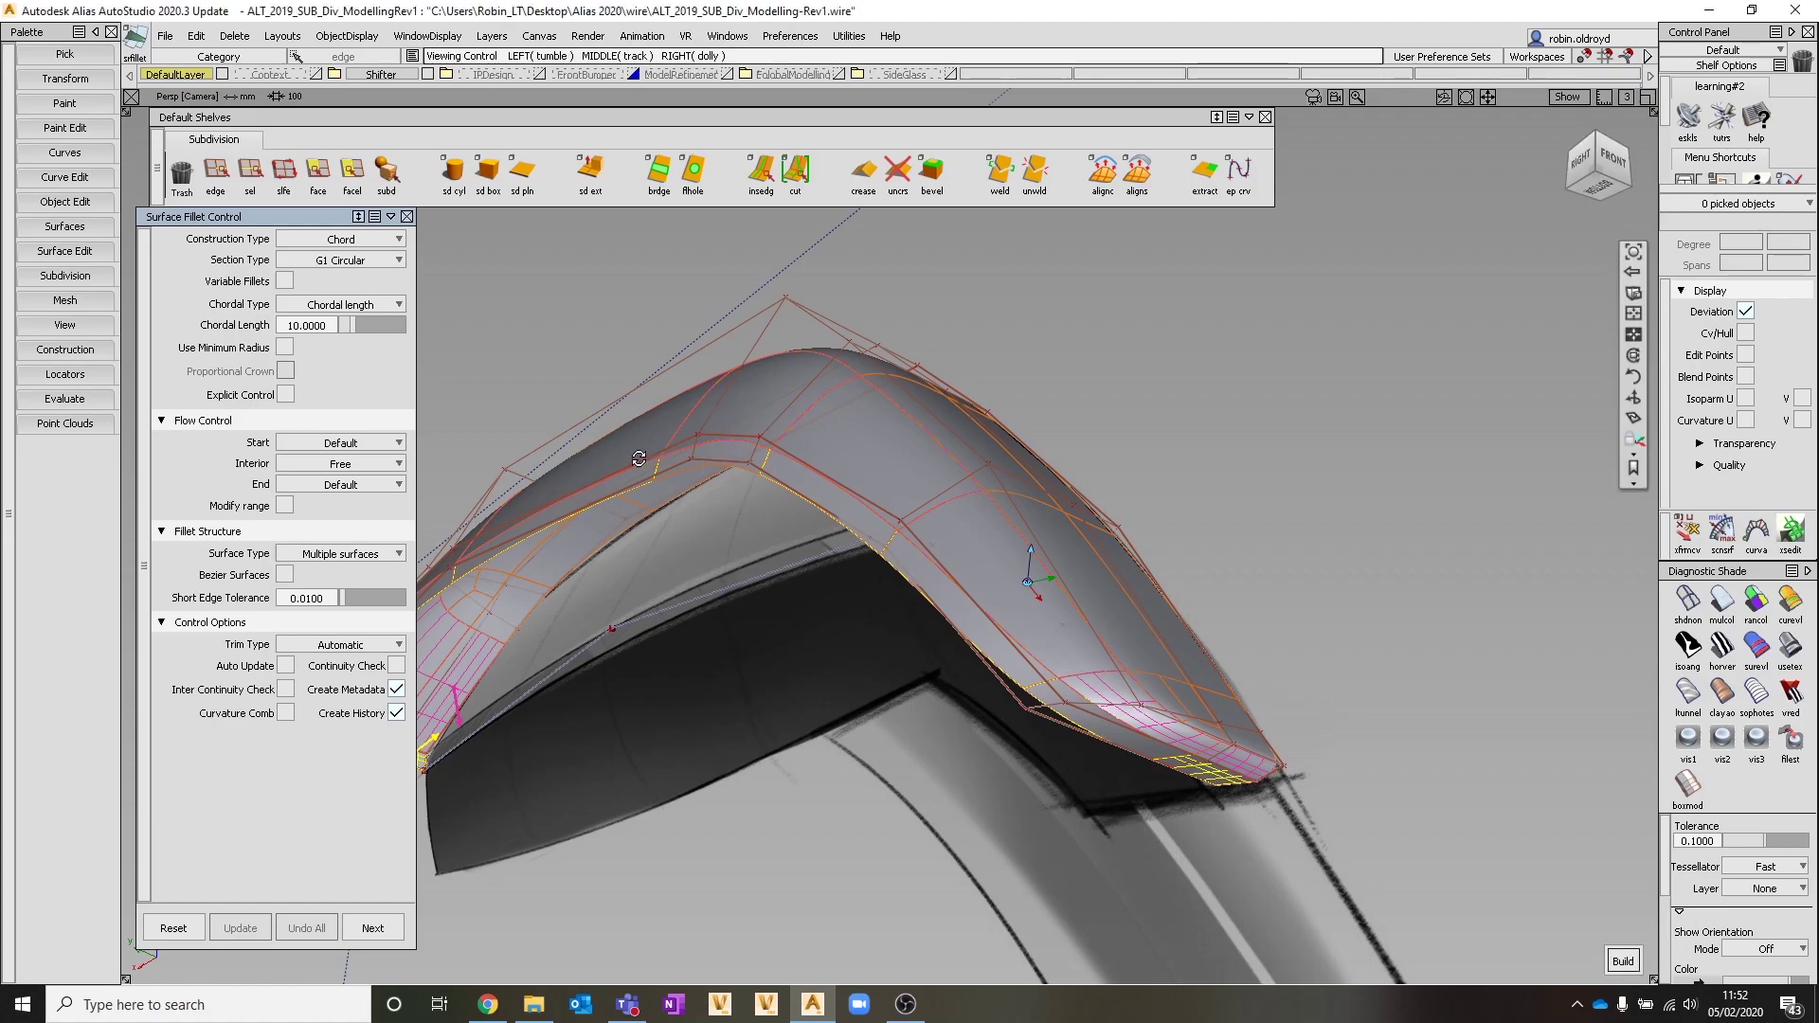
# Set the fillet's chordal length to 1 and build the fillet along the crease
pyautogui.keyDown('alt'); pyautogui.keyDown('shift'); pyautogui.moveTo(735, 454); pyautogui.dragTo(795, 471); pyautogui.keyUp('shift'); pyautogui.keyUp('alt')
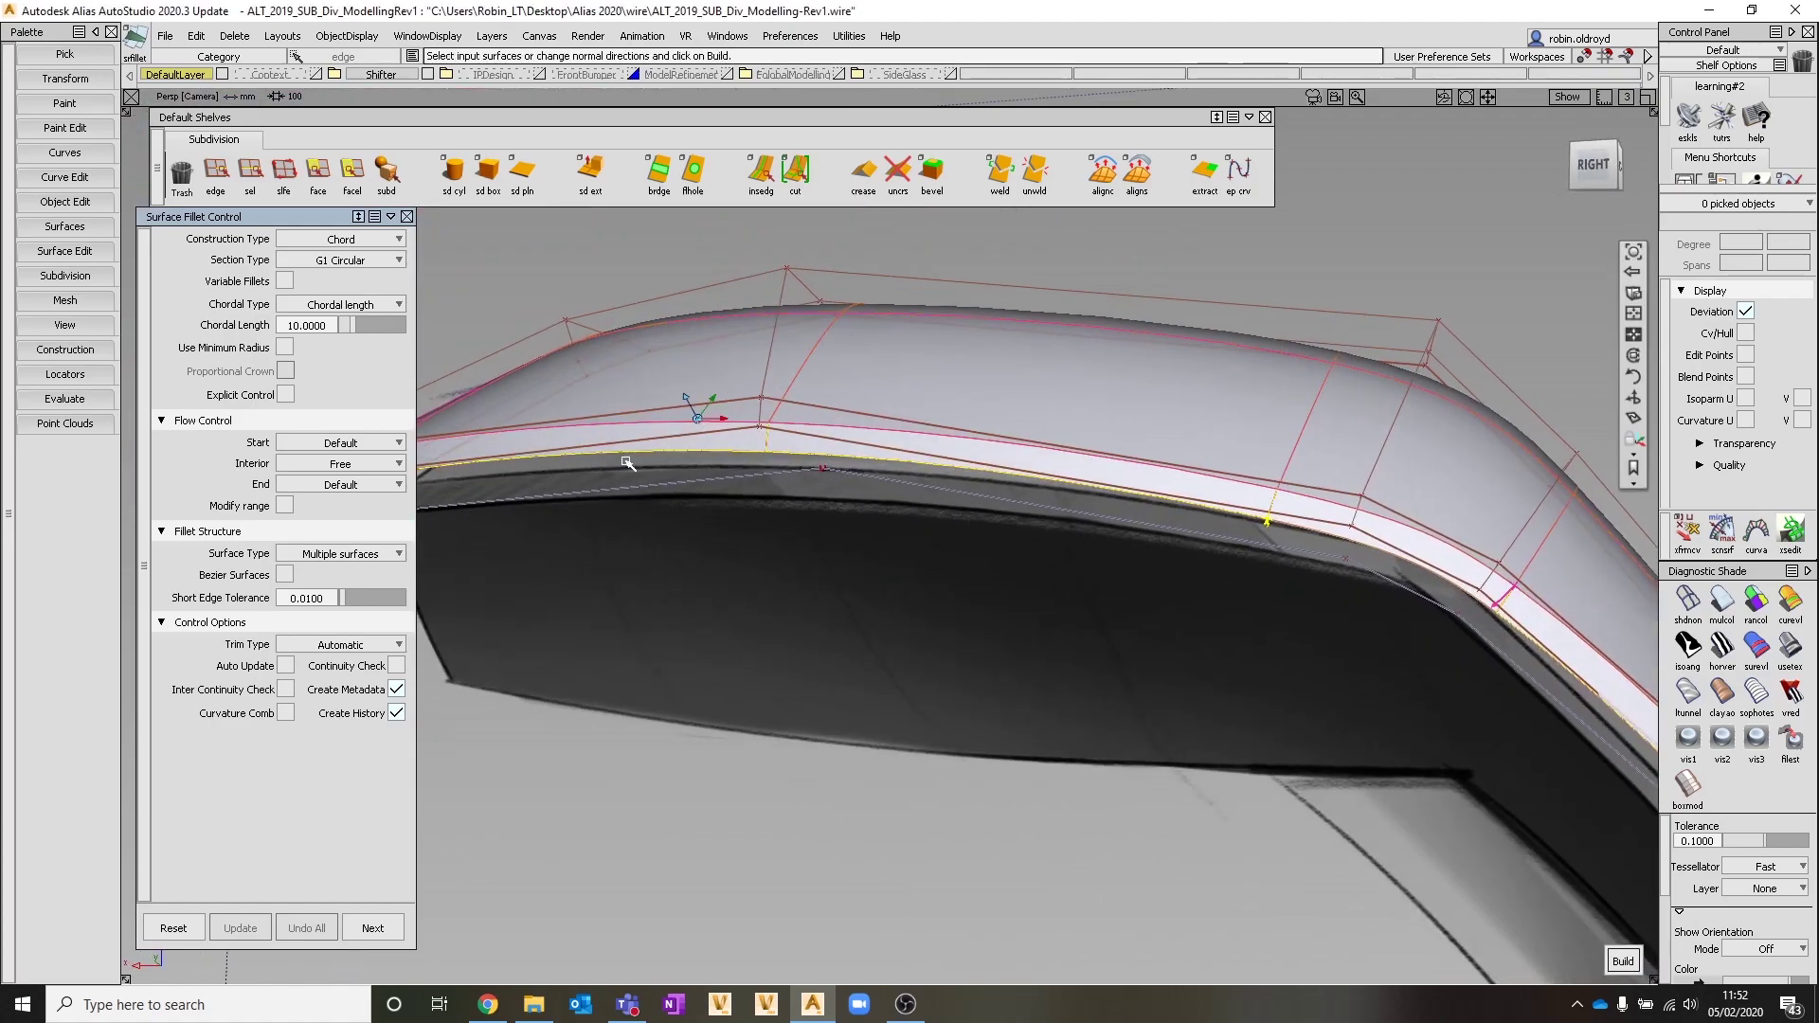
pyautogui.keyDown('alt'); pyautogui.keyDown('shift'); pyautogui.moveTo(628, 458); pyautogui.dragTo(947, 579); pyautogui.keyUp('shift'); pyautogui.keyUp('alt')
pyautogui.keyDown('alt'); pyautogui.keyDown('shift'); pyautogui.moveTo(682, 486); pyautogui.dragTo(883, 505, button='middle'); pyautogui.keyUp('shift'); pyautogui.keyUp('alt')
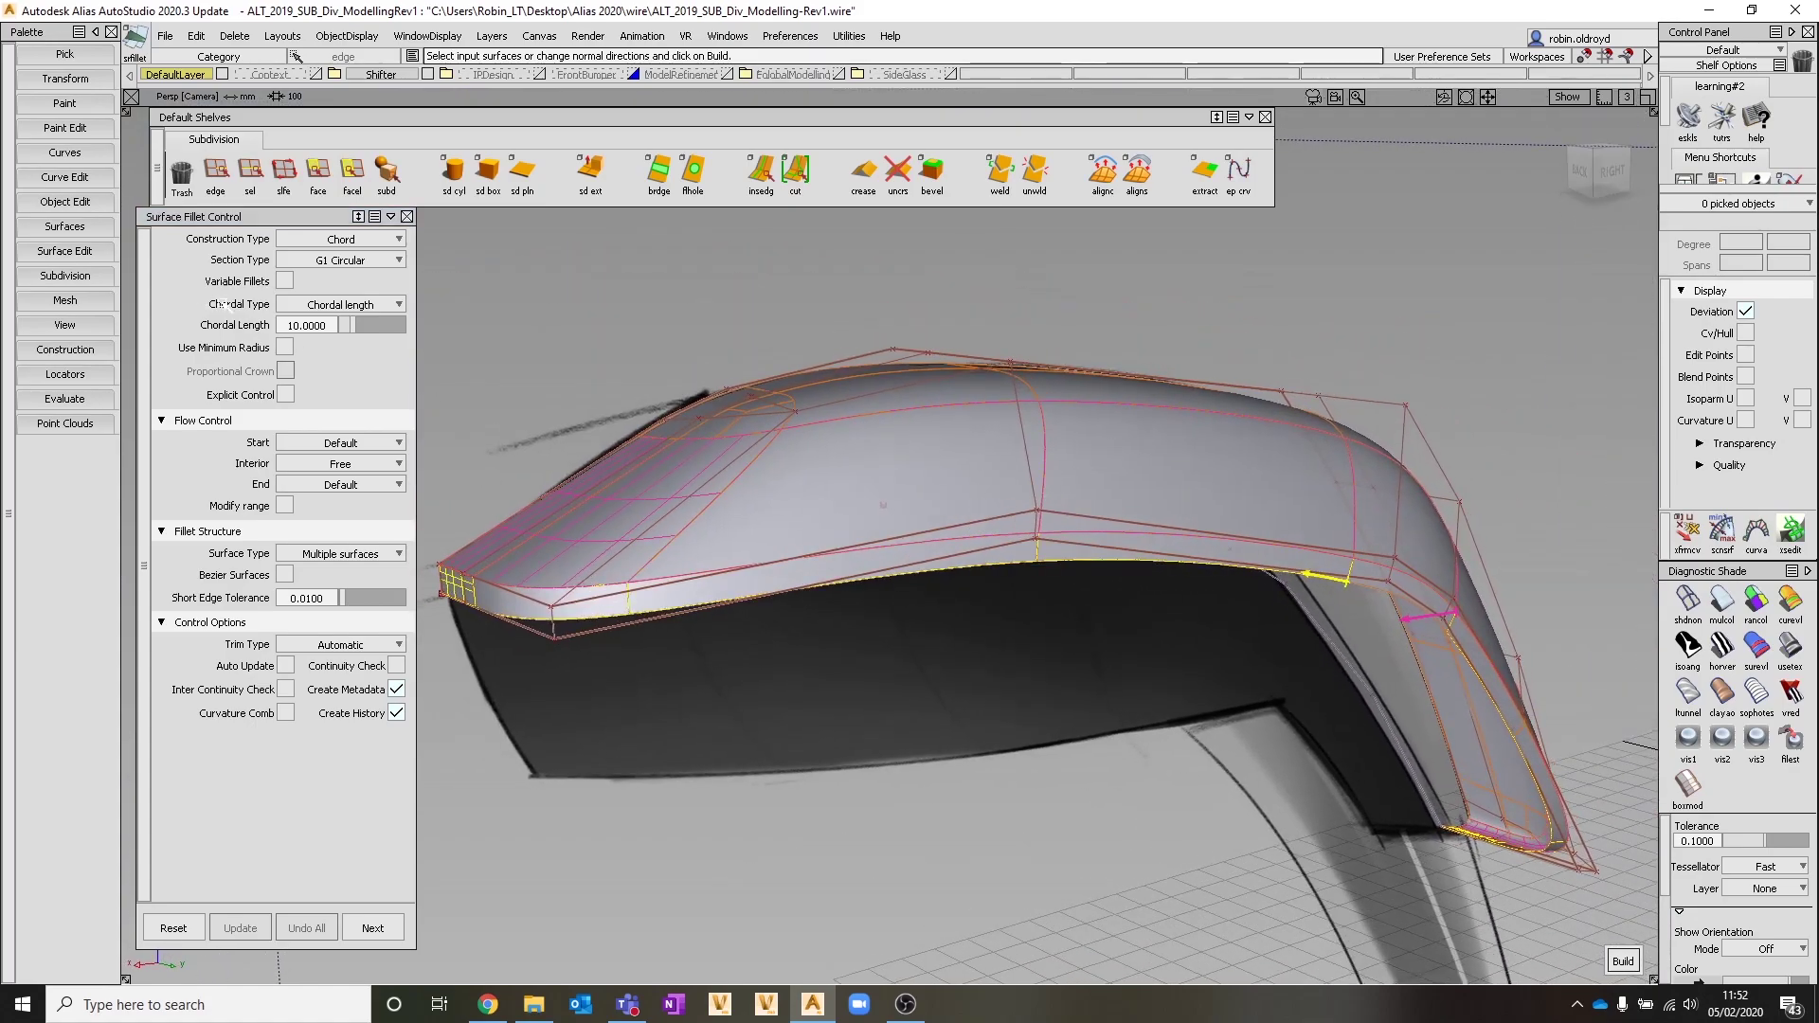
pyautogui.click(326, 325)
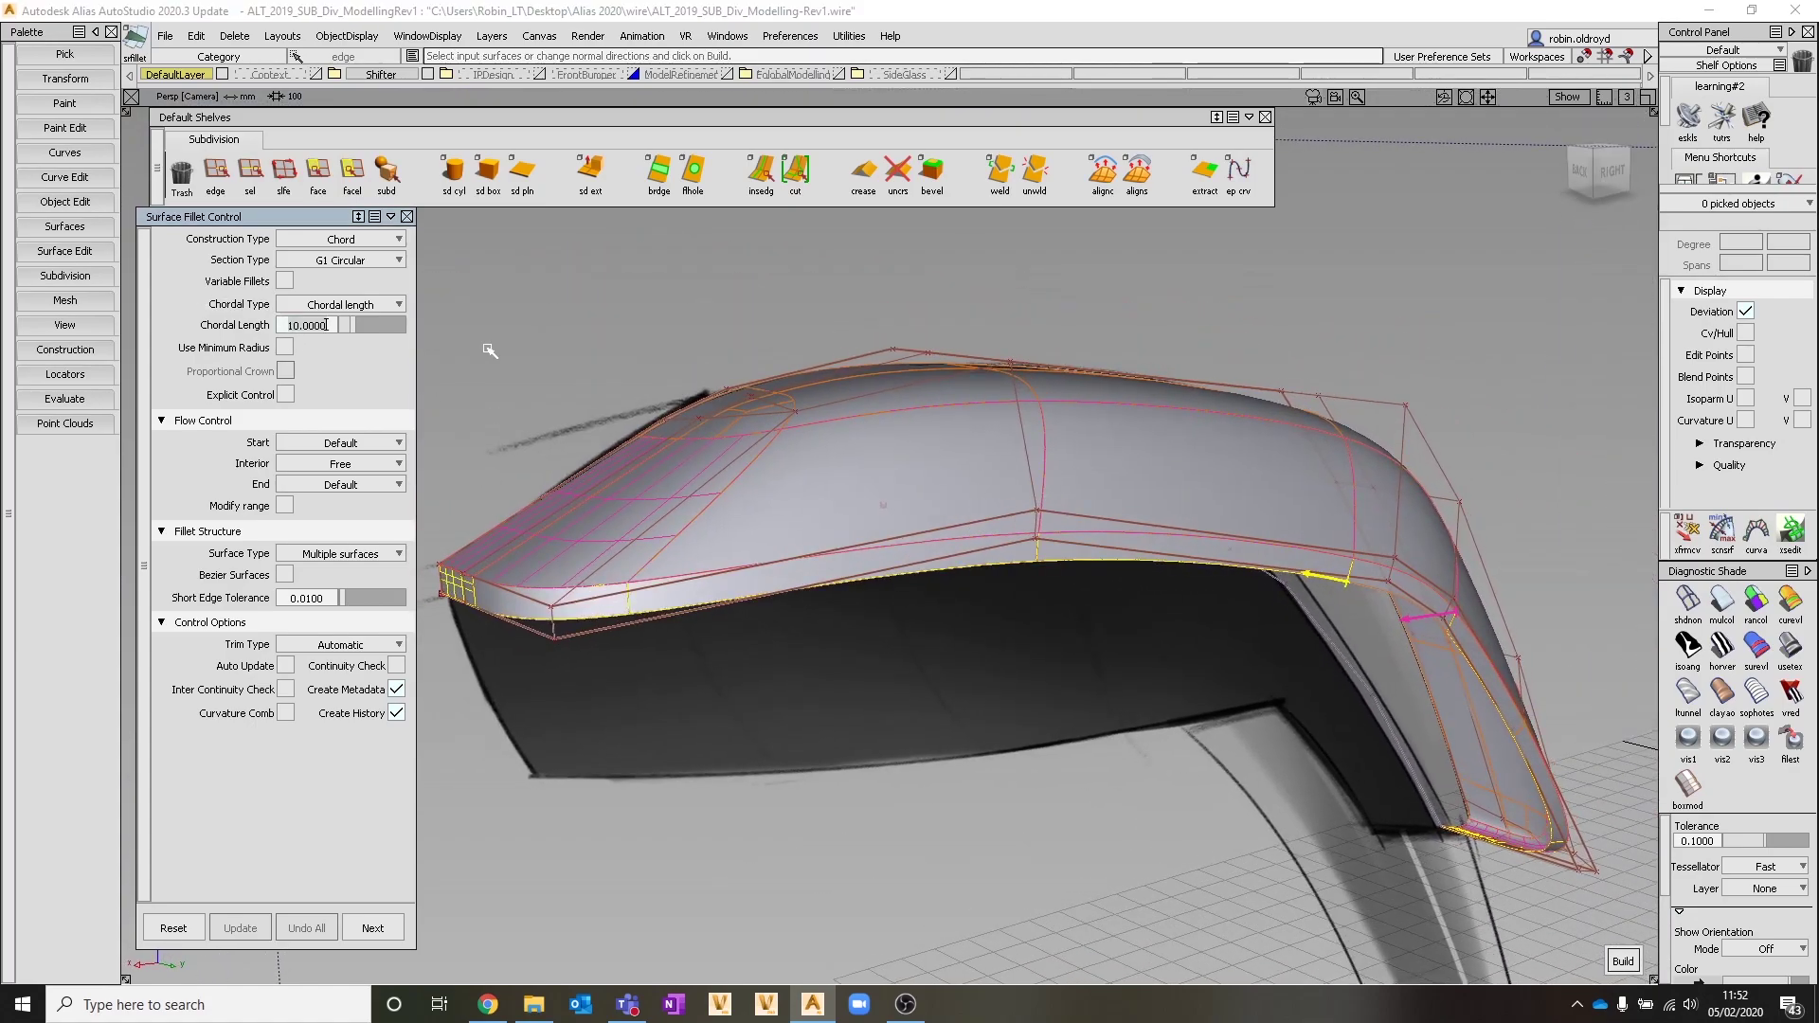
pyautogui.write('1')
pyautogui.press('Return')
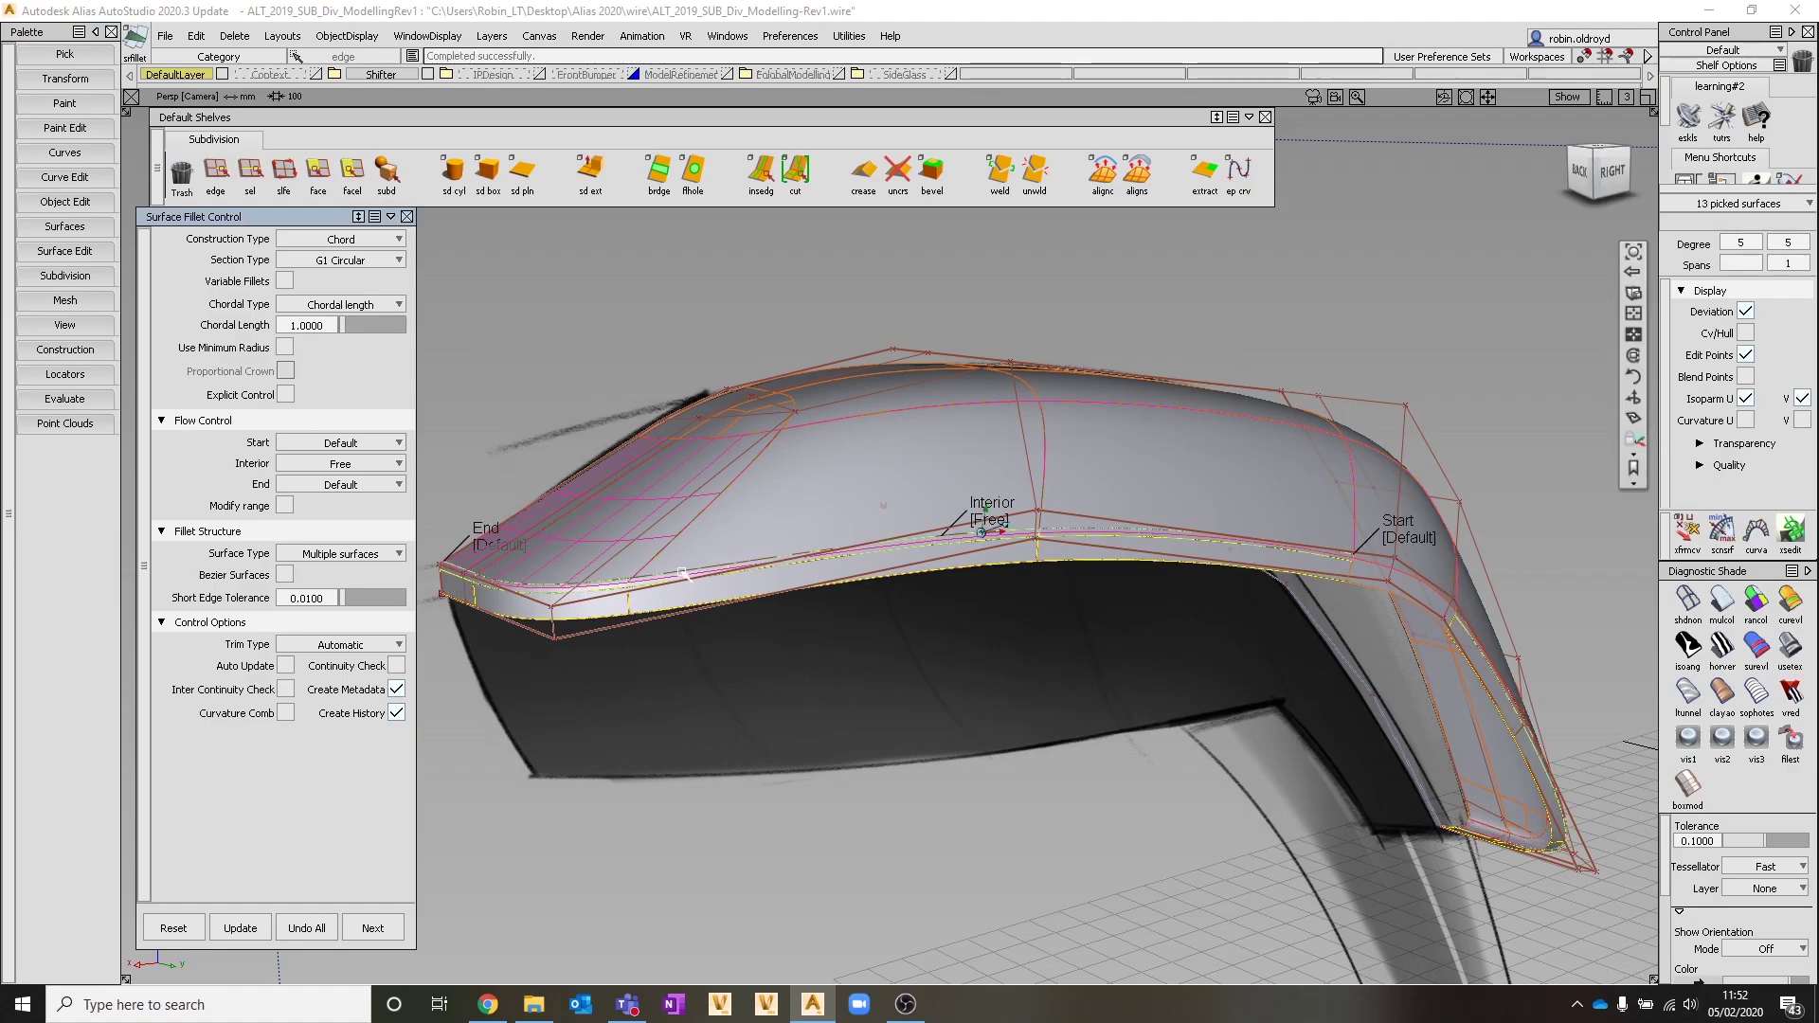
# Examine the finished fillet along the lower border, hiding the wireframe and showing it again
pyautogui.keyDown('alt'); pyautogui.keyDown('shift'); pyautogui.click(644, 562); pyautogui.keyUp('shift'); pyautogui.keyUp('alt')
pyautogui.keyDown('alt'); pyautogui.keyDown('shift'); pyautogui.moveTo(682, 619); pyautogui.dragTo(894, 577, button='middle'); pyautogui.keyUp('shift'); pyautogui.keyUp('alt')
pyautogui.moveTo(748, 621)
pyautogui.keyDown('alt'); pyautogui.keyDown('shift'); pyautogui.mouseDown()
pyautogui.moveTo(675, 632)
pyautogui.moveTo(735, 628)
pyautogui.mouseUp(); pyautogui.keyUp('shift'); pyautogui.keyUp('alt')
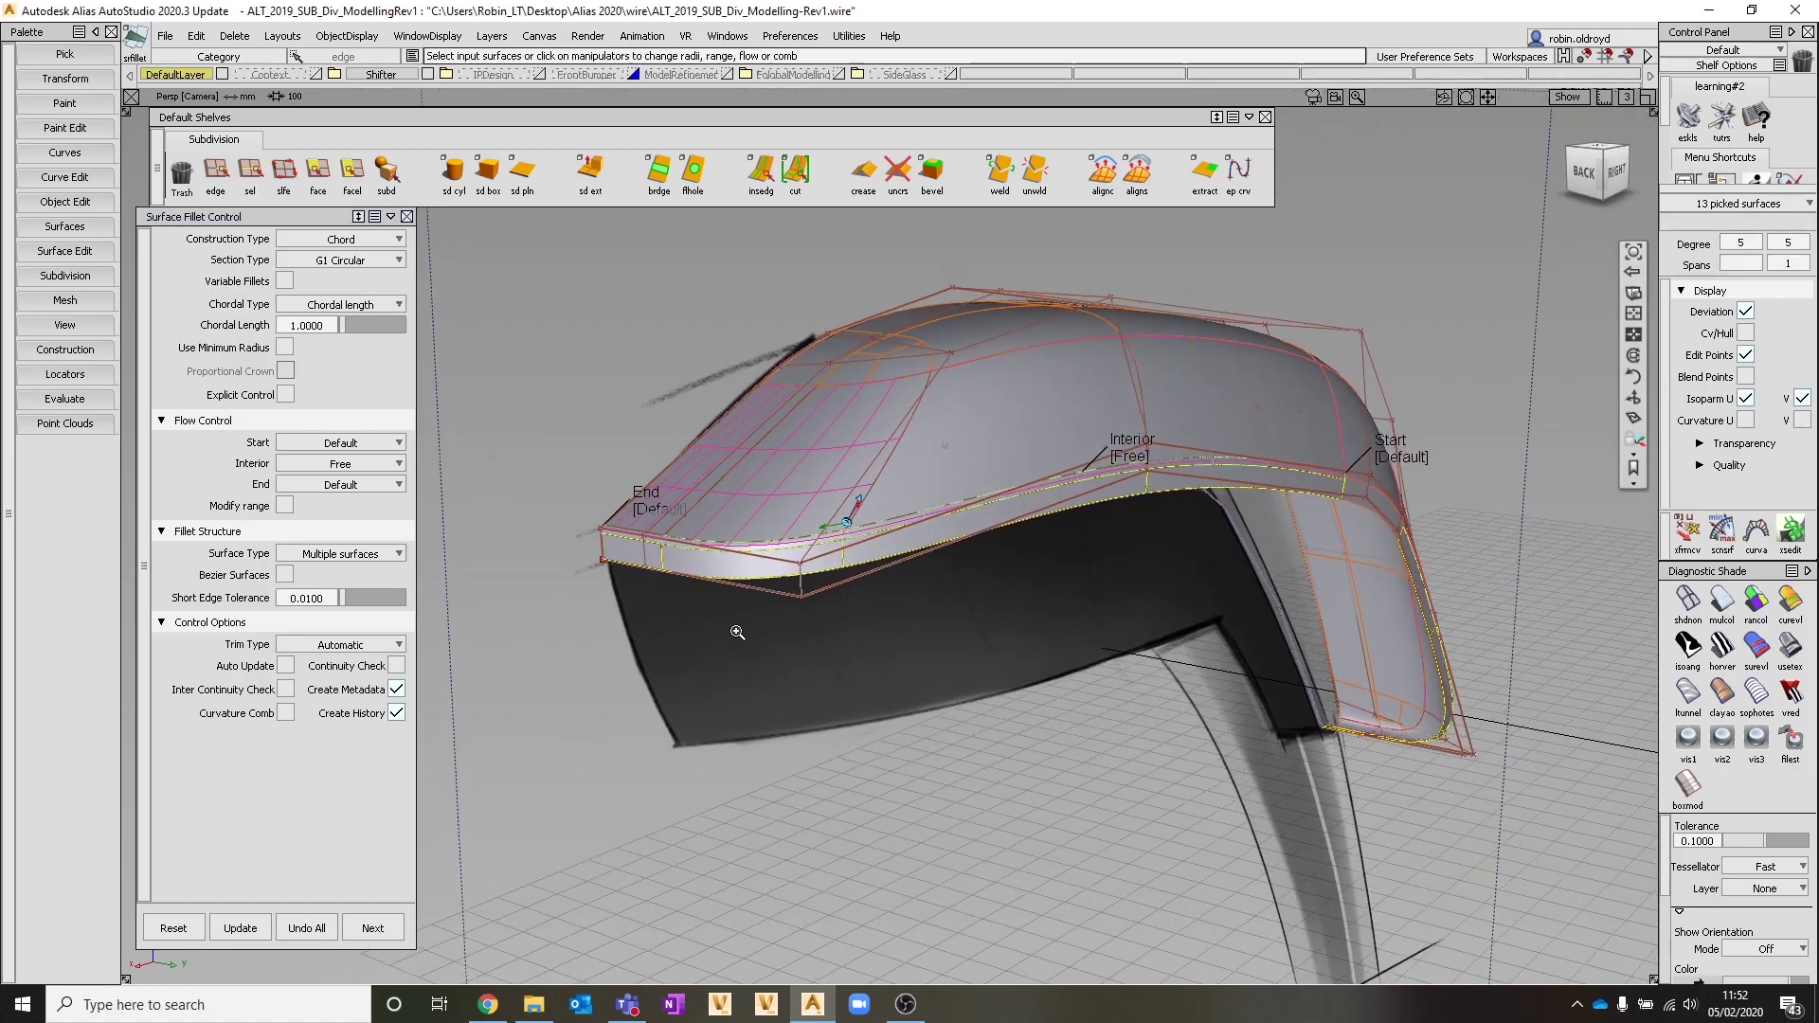
pyautogui.keyDown('alt'); pyautogui.keyDown('shift'); pyautogui.moveTo(735, 629); pyautogui.dragTo(747, 616, button='right'); pyautogui.keyUp('shift'); pyautogui.keyUp('alt')
pyautogui.keyDown('ctrl'); pyautogui.keyDown('shift'); pyautogui.moveTo(779, 742); pyautogui.dragTo(917, 520); pyautogui.keyUp('shift'); pyautogui.keyUp('ctrl')
pyautogui.hotkey('alt', 'm')
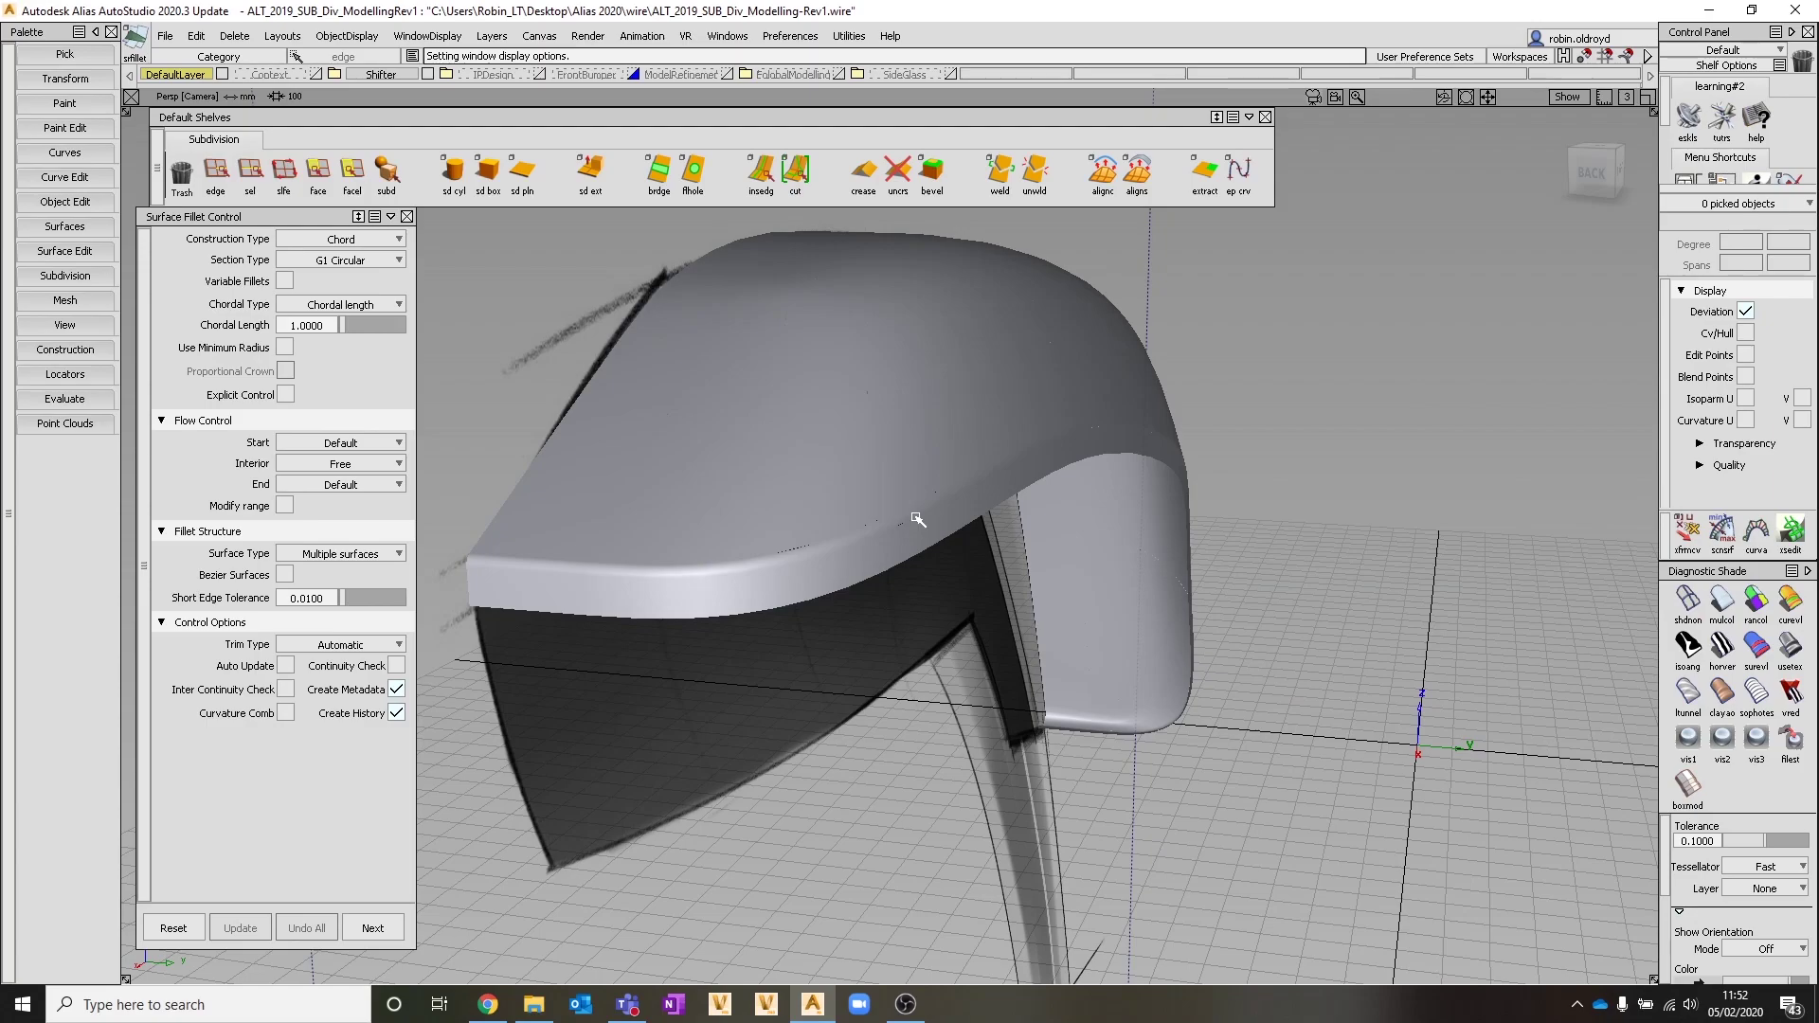
pyautogui.hotkey('alt', 'm')
pyautogui.keyDown('ctrl'); pyautogui.keyDown('shift'); pyautogui.click(850, 412); pyautogui.keyUp('shift'); pyautogui.keyUp('ctrl')
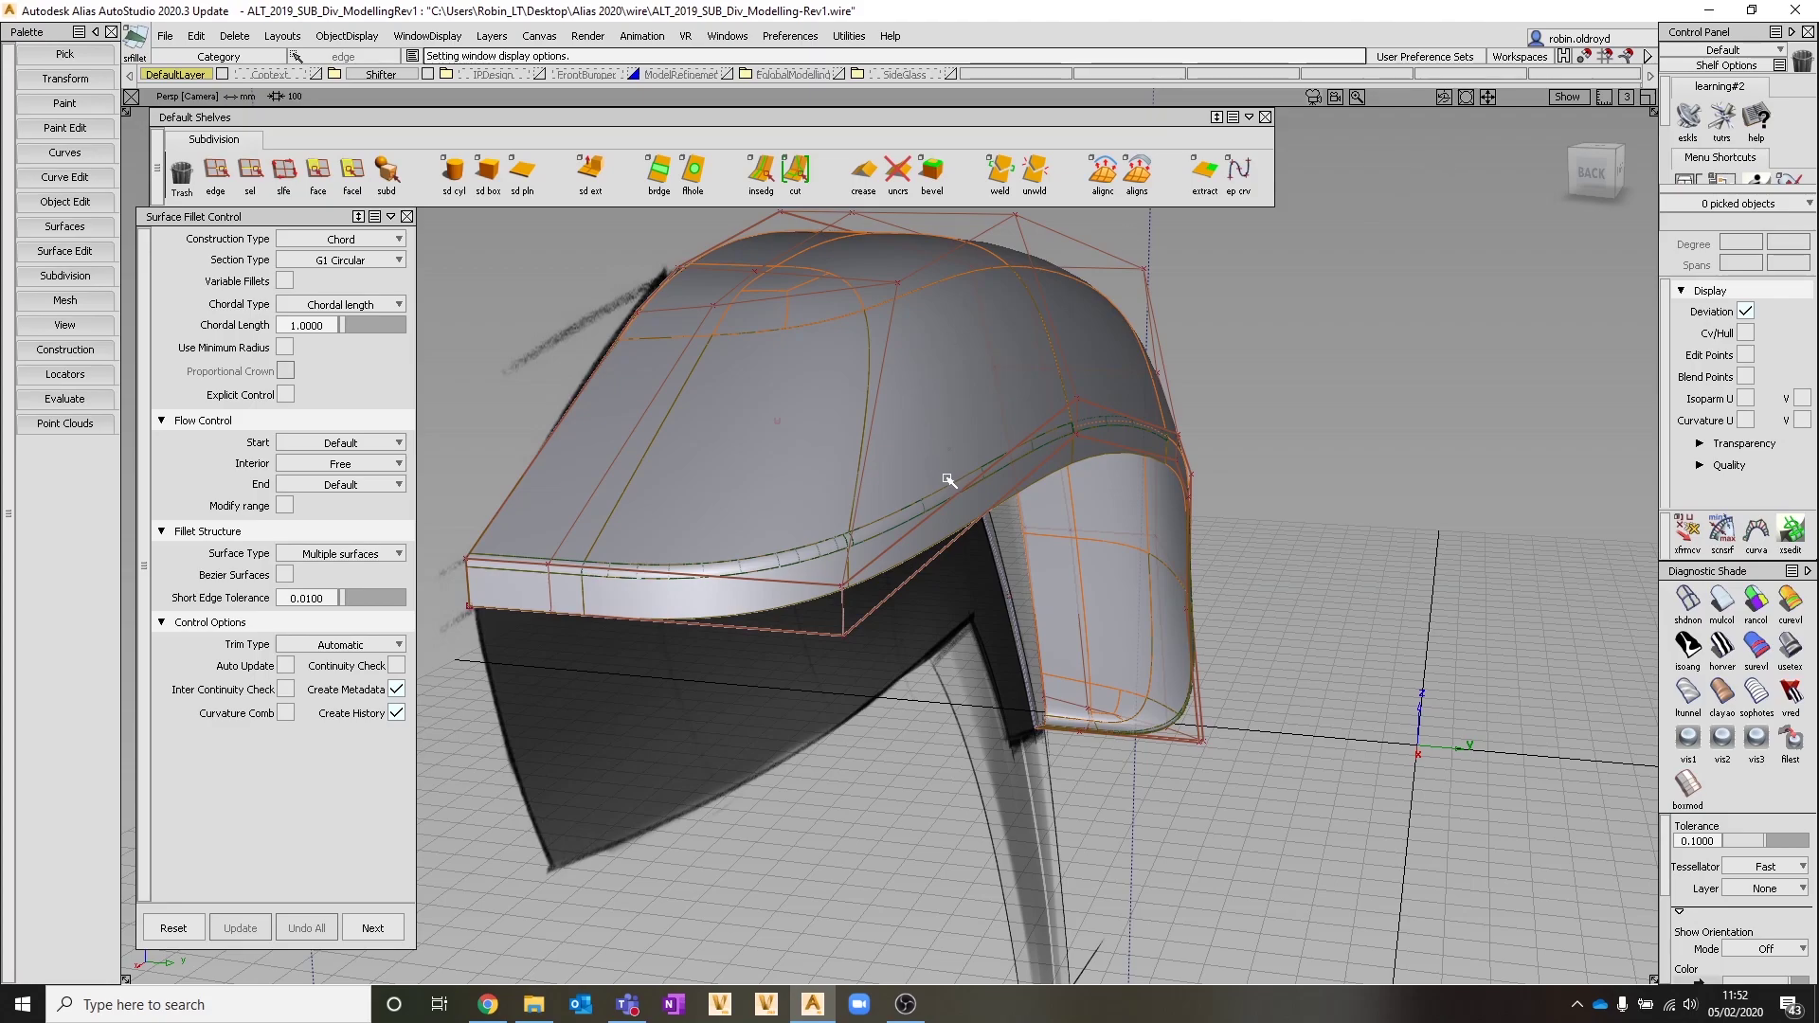
# Suspend history rebuilds, pick three CVs along the body's upper side and activate Move on them
pyautogui.click(1563, 56)
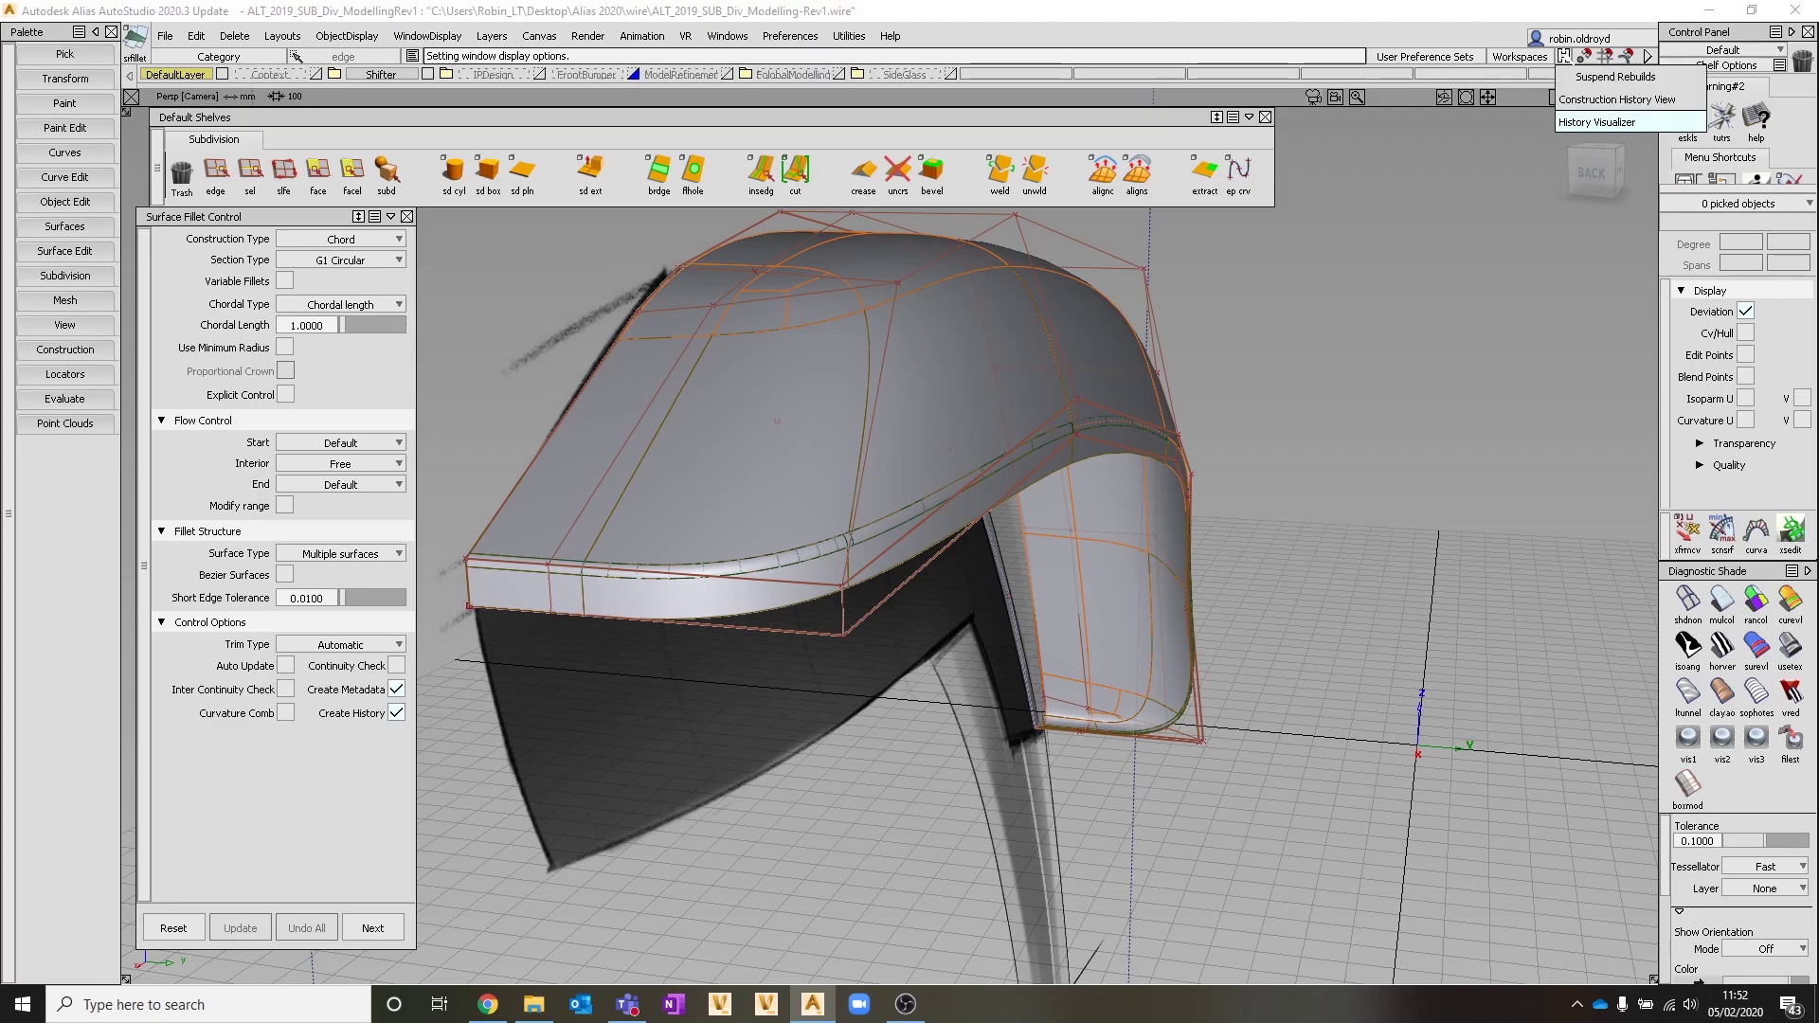
pyautogui.click(1580, 77)
pyautogui.keyDown('alt'); pyautogui.keyDown('shift'); pyautogui.moveTo(1156, 332); pyautogui.dragTo(1144, 425, button='middle'); pyautogui.keyUp('shift'); pyautogui.keyUp('alt')
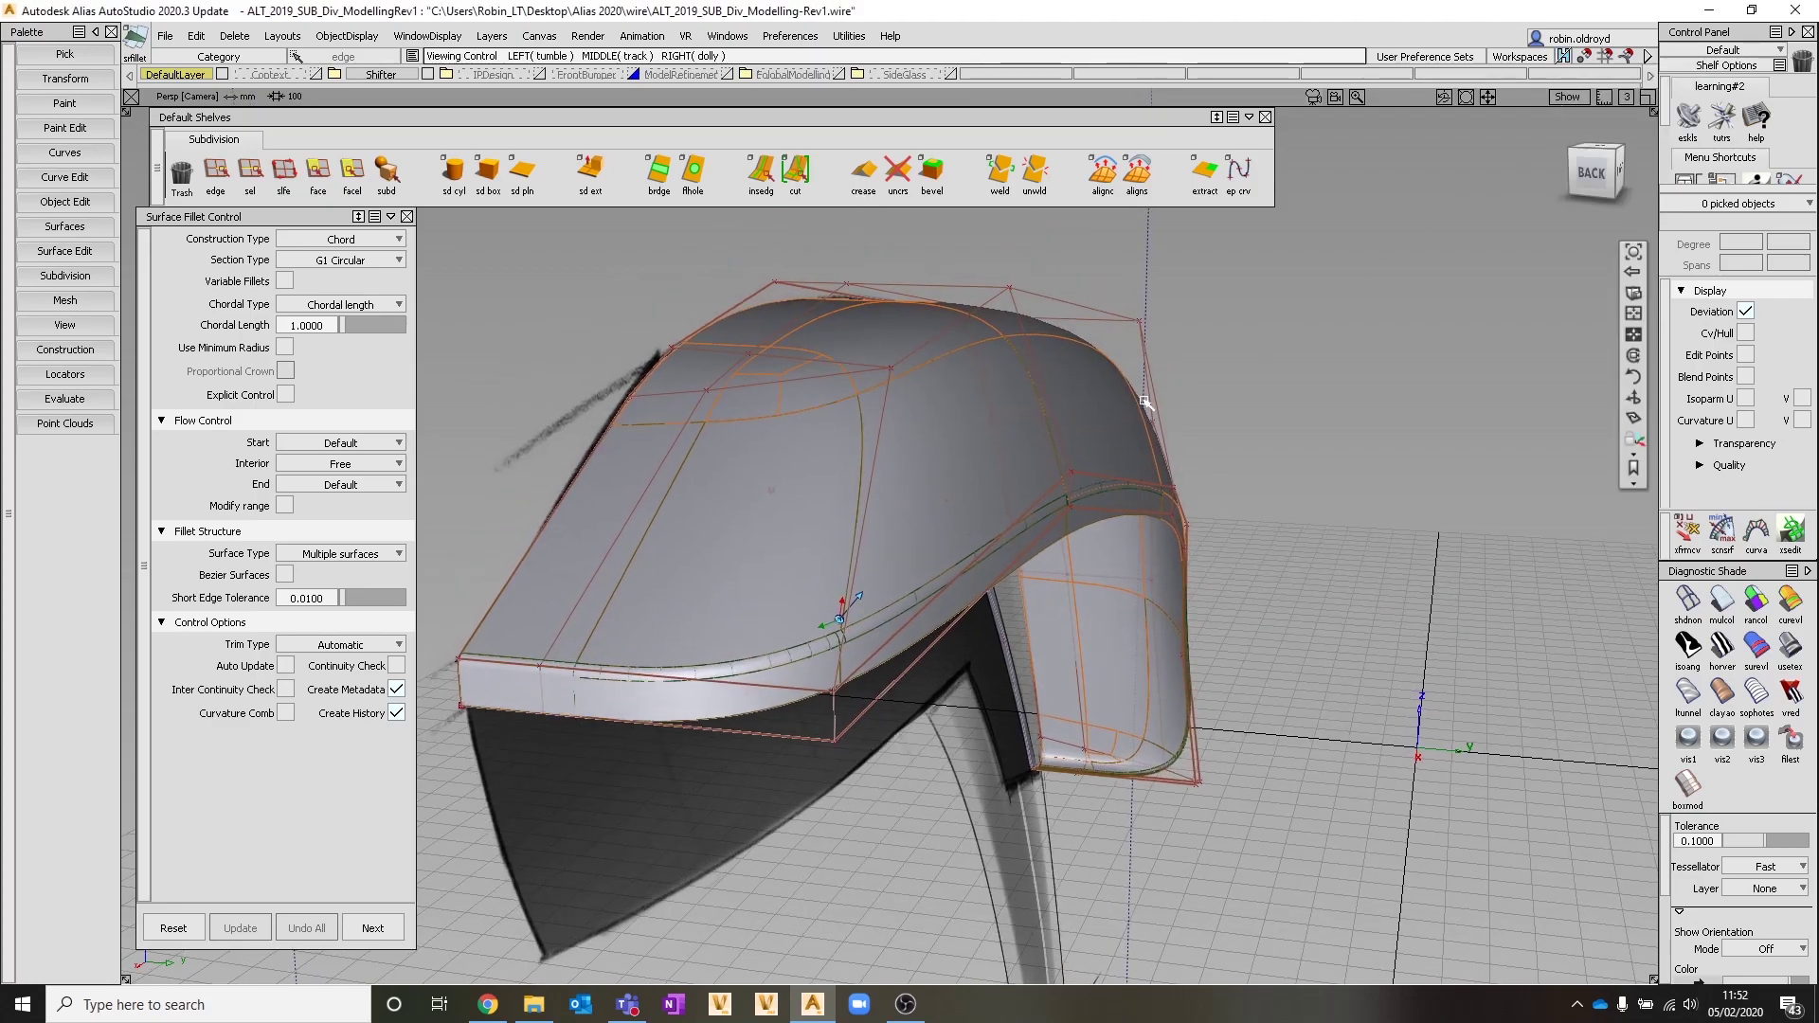
pyautogui.keyDown('alt'); pyautogui.keyDown('shift'); pyautogui.moveTo(1144, 424); pyautogui.dragTo(1075, 522); pyautogui.keyUp('shift'); pyautogui.keyUp('alt')
pyautogui.keyDown('ctrl'); pyautogui.keyDown('shift'); pyautogui.moveTo(821, 480); pyautogui.dragTo(869, 387); pyautogui.keyUp('shift'); pyautogui.keyUp('ctrl')
pyautogui.click(872, 389)
pyautogui.click(956, 325)
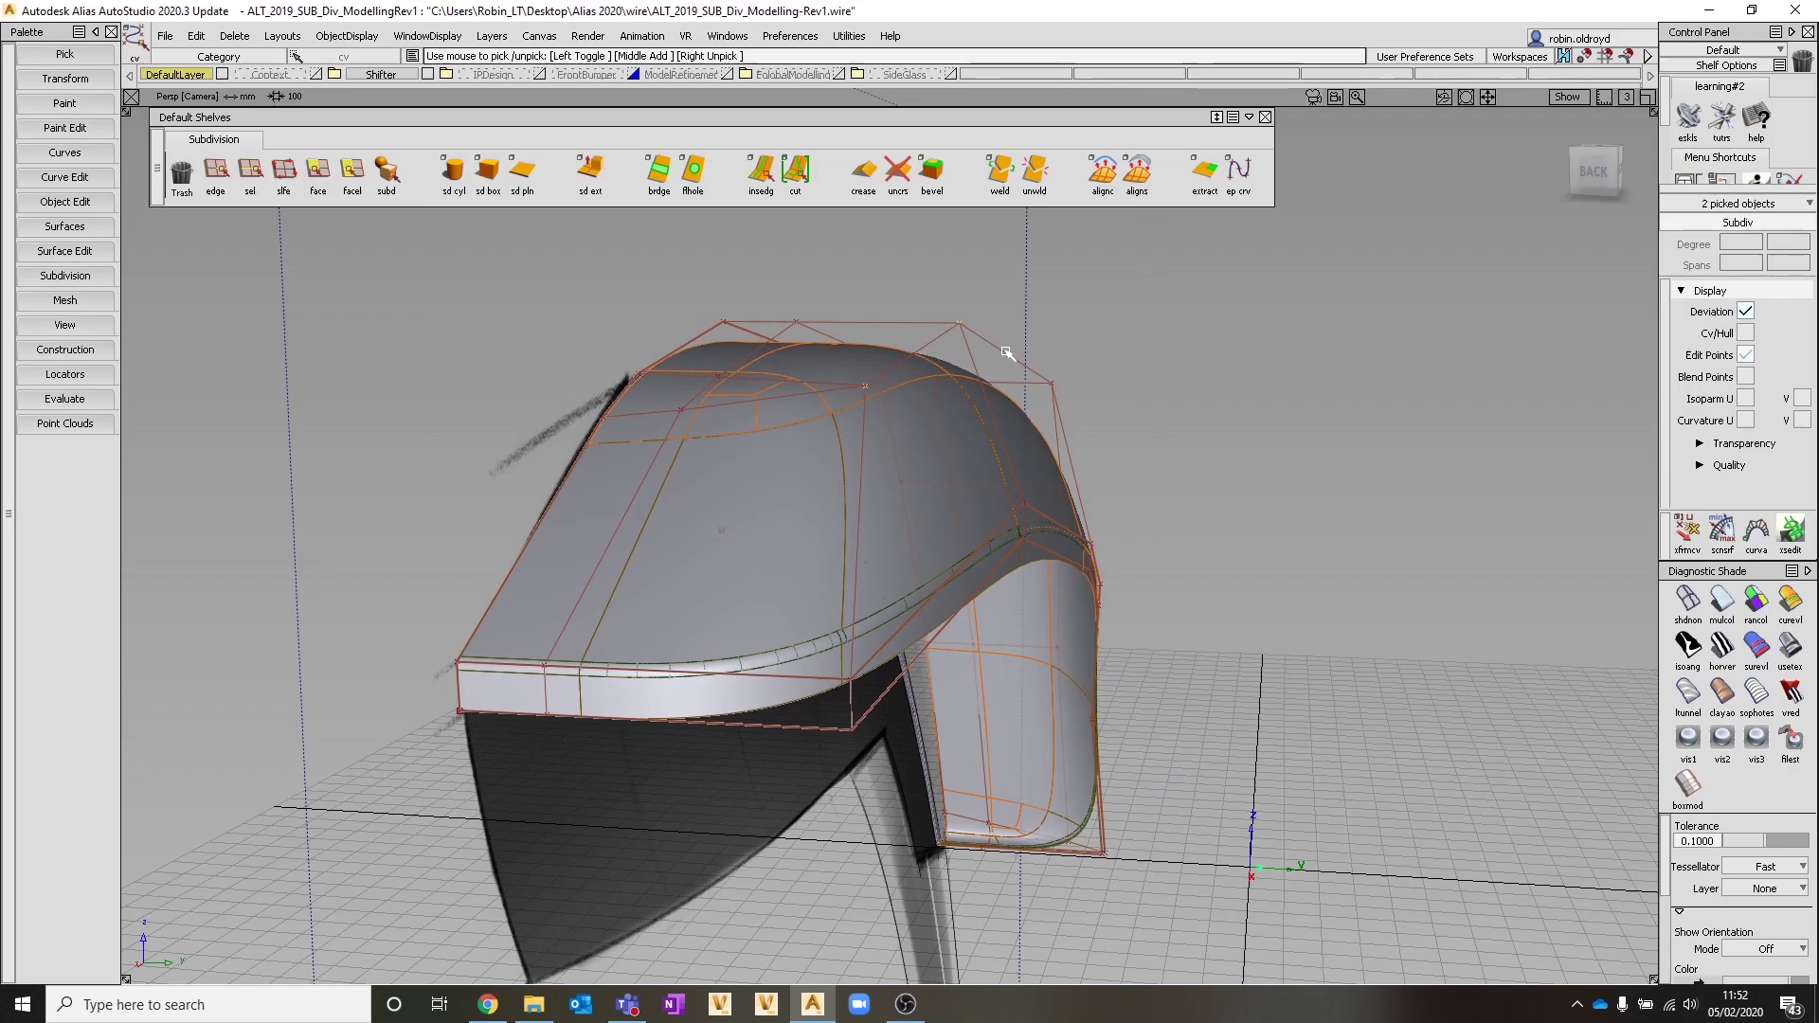
pyautogui.moveTo(1006, 351); pyautogui.dragTo(1058, 389)
pyautogui.keyDown('ctrl'); pyautogui.keyDown('shift'); pyautogui.moveTo(1080, 407); pyautogui.dragTo(1090, 359, button='middle'); pyautogui.keyUp('shift'); pyautogui.keyUp('ctrl')
# Pick two CVs just above the border of the lower end and activate Move on them
pyautogui.keyDown('alt'); pyautogui.keyDown('shift'); pyautogui.moveTo(1230, 524); pyautogui.dragTo(1380, 642); pyautogui.keyUp('shift'); pyautogui.keyUp('alt')
pyautogui.keyDown('alt'); pyautogui.keyDown('shift'); pyautogui.moveTo(1318, 596); pyautogui.dragTo(268, 458, button='middle'); pyautogui.keyUp('shift'); pyautogui.keyUp('alt')
pyautogui.keyDown('alt'); pyautogui.keyDown('shift'); pyautogui.moveTo(268, 459); pyautogui.dragTo(1028, 480, button='right'); pyautogui.keyUp('shift'); pyautogui.keyUp('alt')
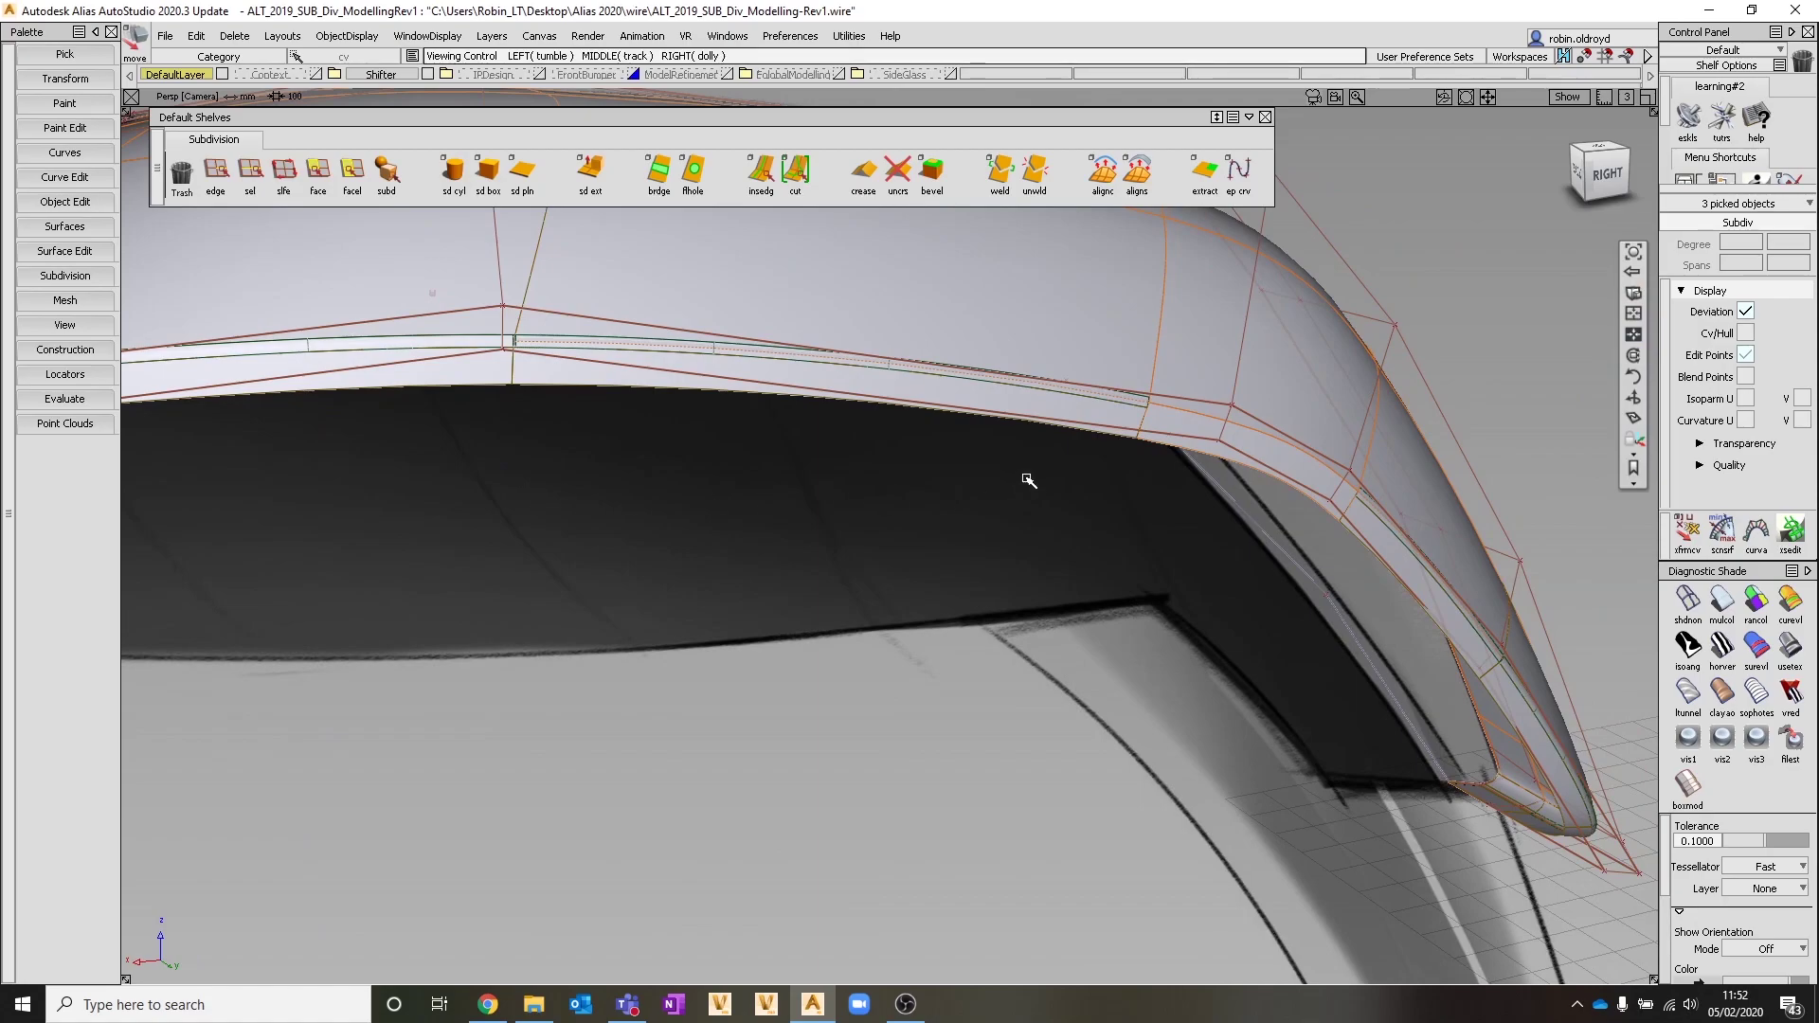
pyautogui.keyDown('alt'); pyautogui.keyDown('shift'); pyautogui.moveTo(1362, 505); pyautogui.dragTo(451, 376); pyautogui.keyUp('shift'); pyautogui.keyUp('alt')
pyautogui.keyDown('alt'); pyautogui.keyDown('shift'); pyautogui.moveTo(1049, 706); pyautogui.dragTo(926, 542); pyautogui.keyUp('shift'); pyautogui.keyUp('alt')
pyautogui.keyDown('alt'); pyautogui.keyDown('shift'); pyautogui.moveTo(925, 542); pyautogui.dragTo(872, 594, button='middle'); pyautogui.keyUp('shift'); pyautogui.keyUp('alt')
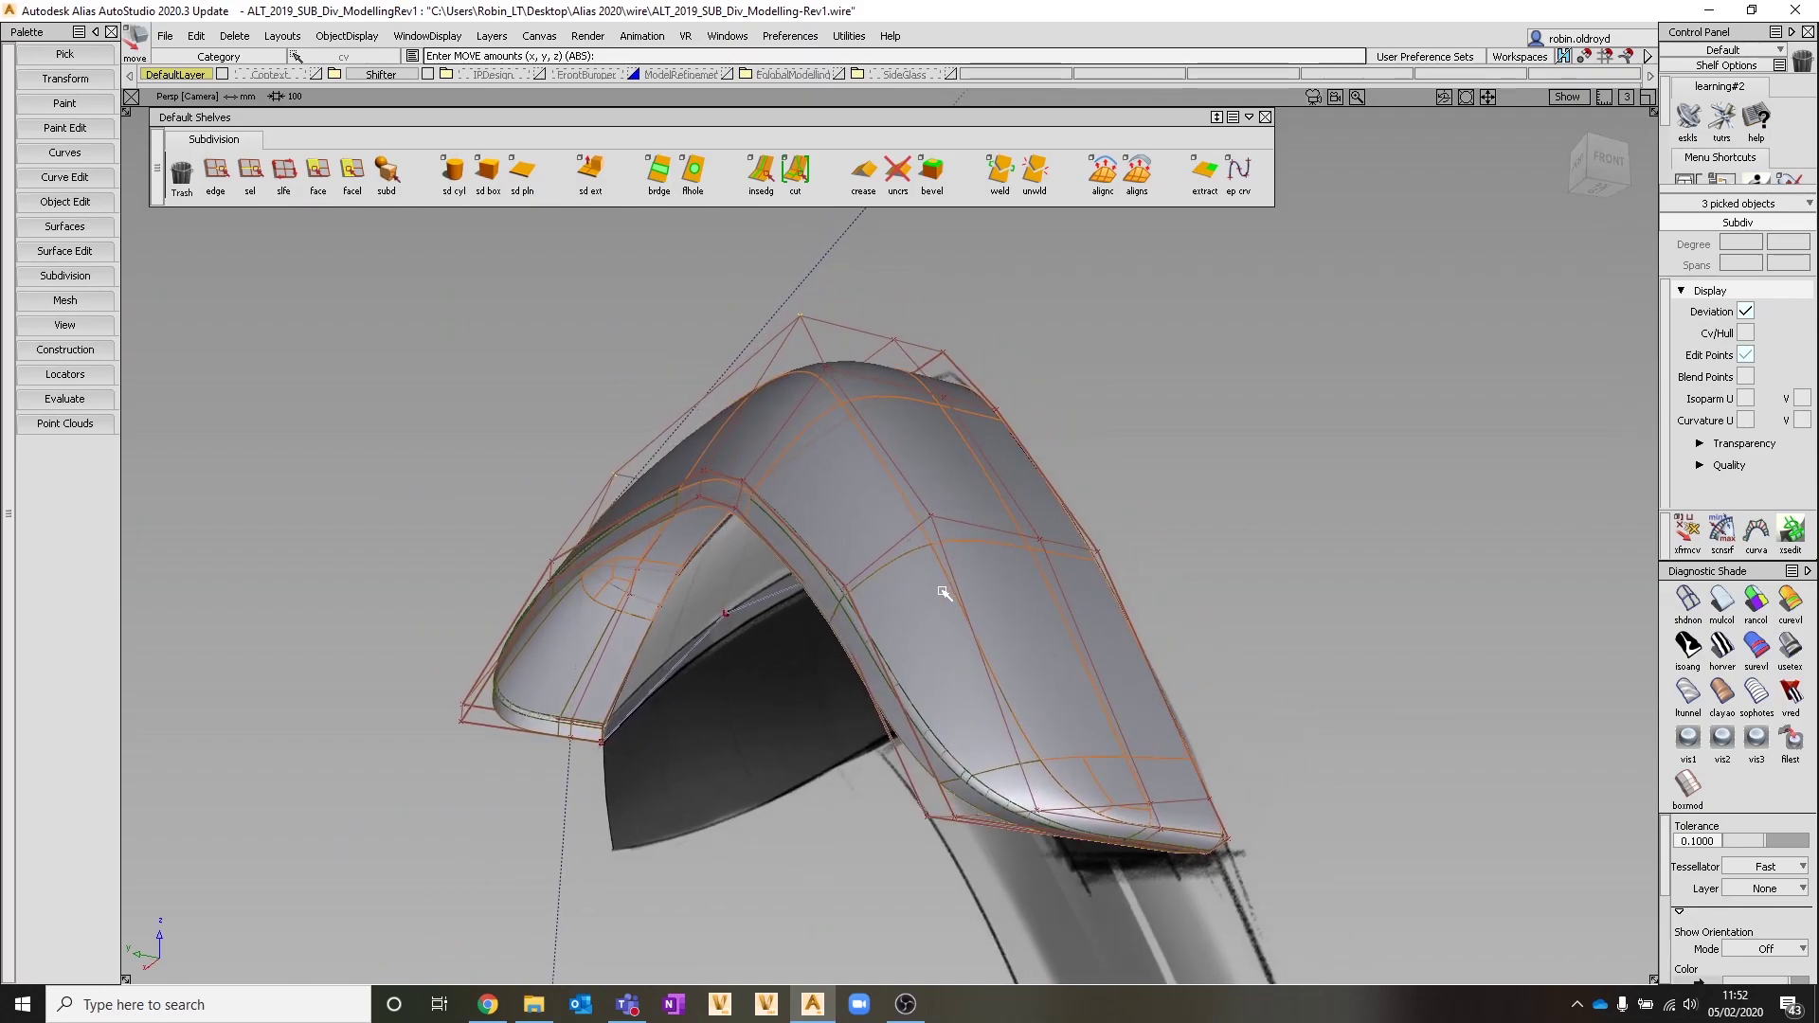
pyautogui.moveTo(1024, 827)
pyautogui.keyDown('ctrl'); pyautogui.keyDown('shift'); pyautogui.mouseDown()
pyautogui.moveTo(1014, 746)
pyautogui.moveTo(1023, 802)
pyautogui.mouseUp(); pyautogui.keyUp('shift'); pyautogui.keyUp('ctrl')
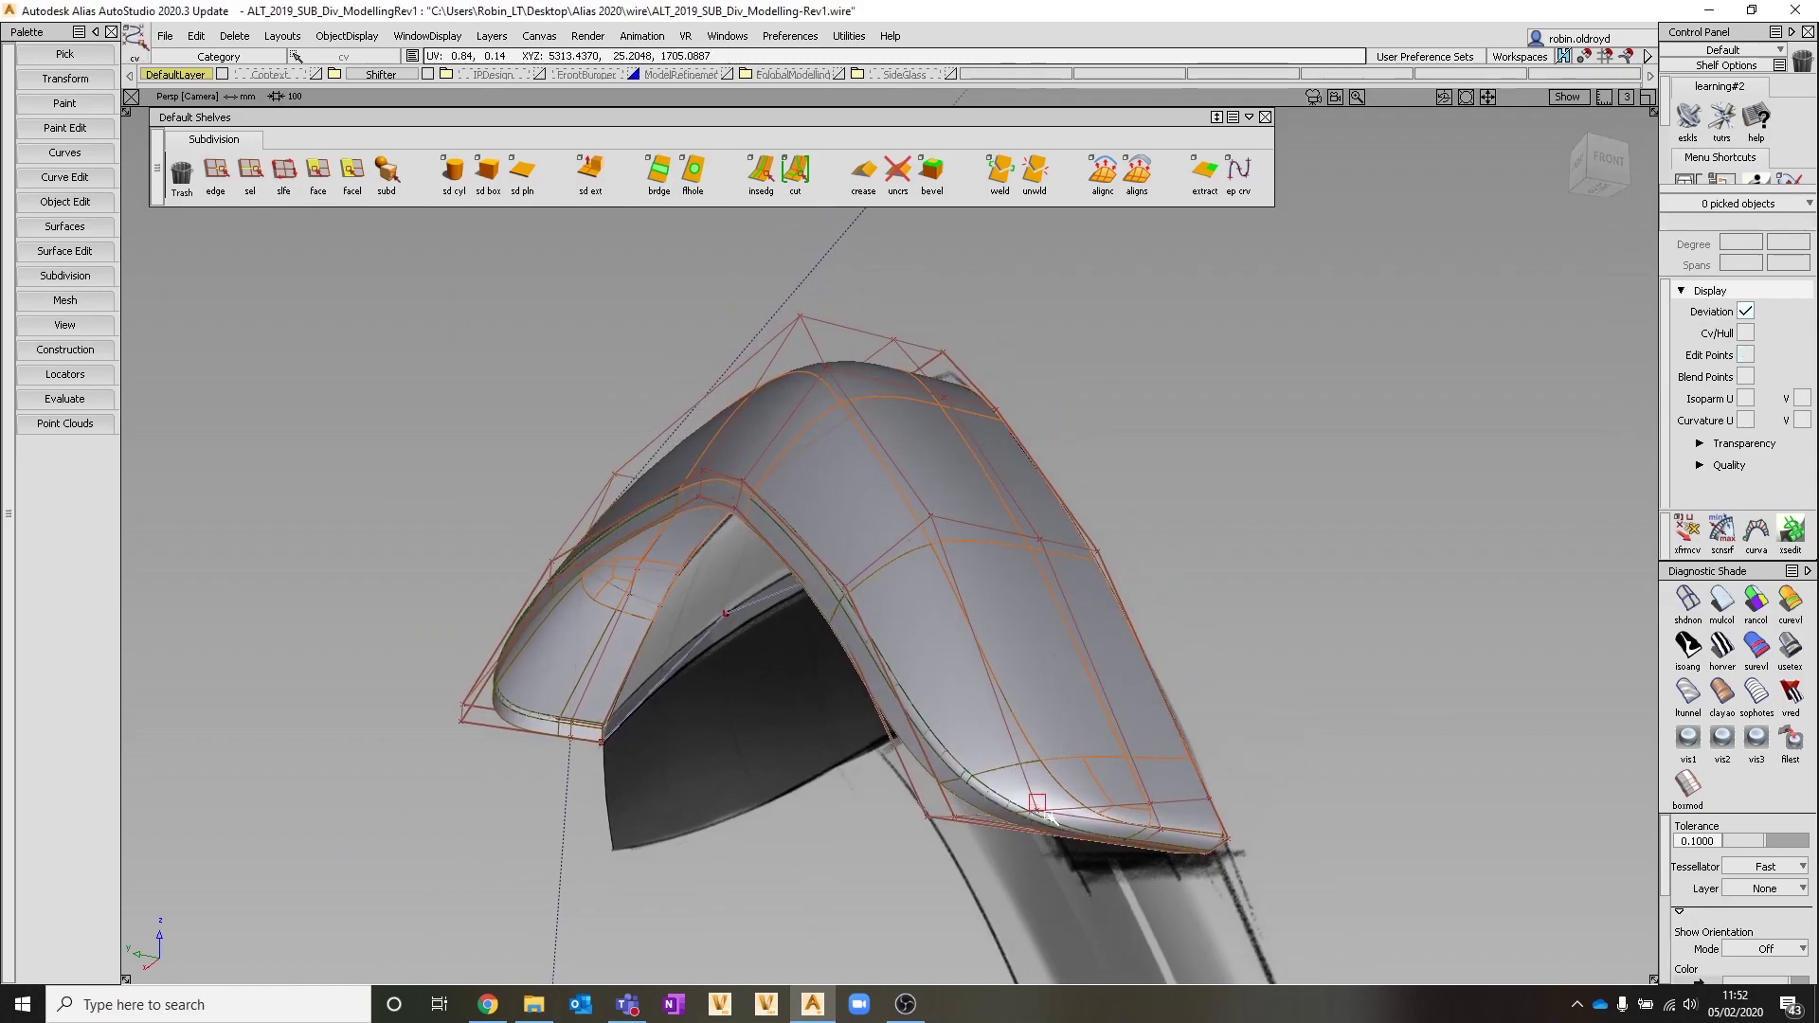
pyautogui.click(1124, 830)
pyautogui.click(1161, 830)
pyautogui.keyDown('ctrl'); pyautogui.keyDown('shift'); pyautogui.moveTo(1159, 830); pyautogui.dragTo(1150, 757, button='middle'); pyautogui.keyUp('shift'); pyautogui.keyUp('ctrl')
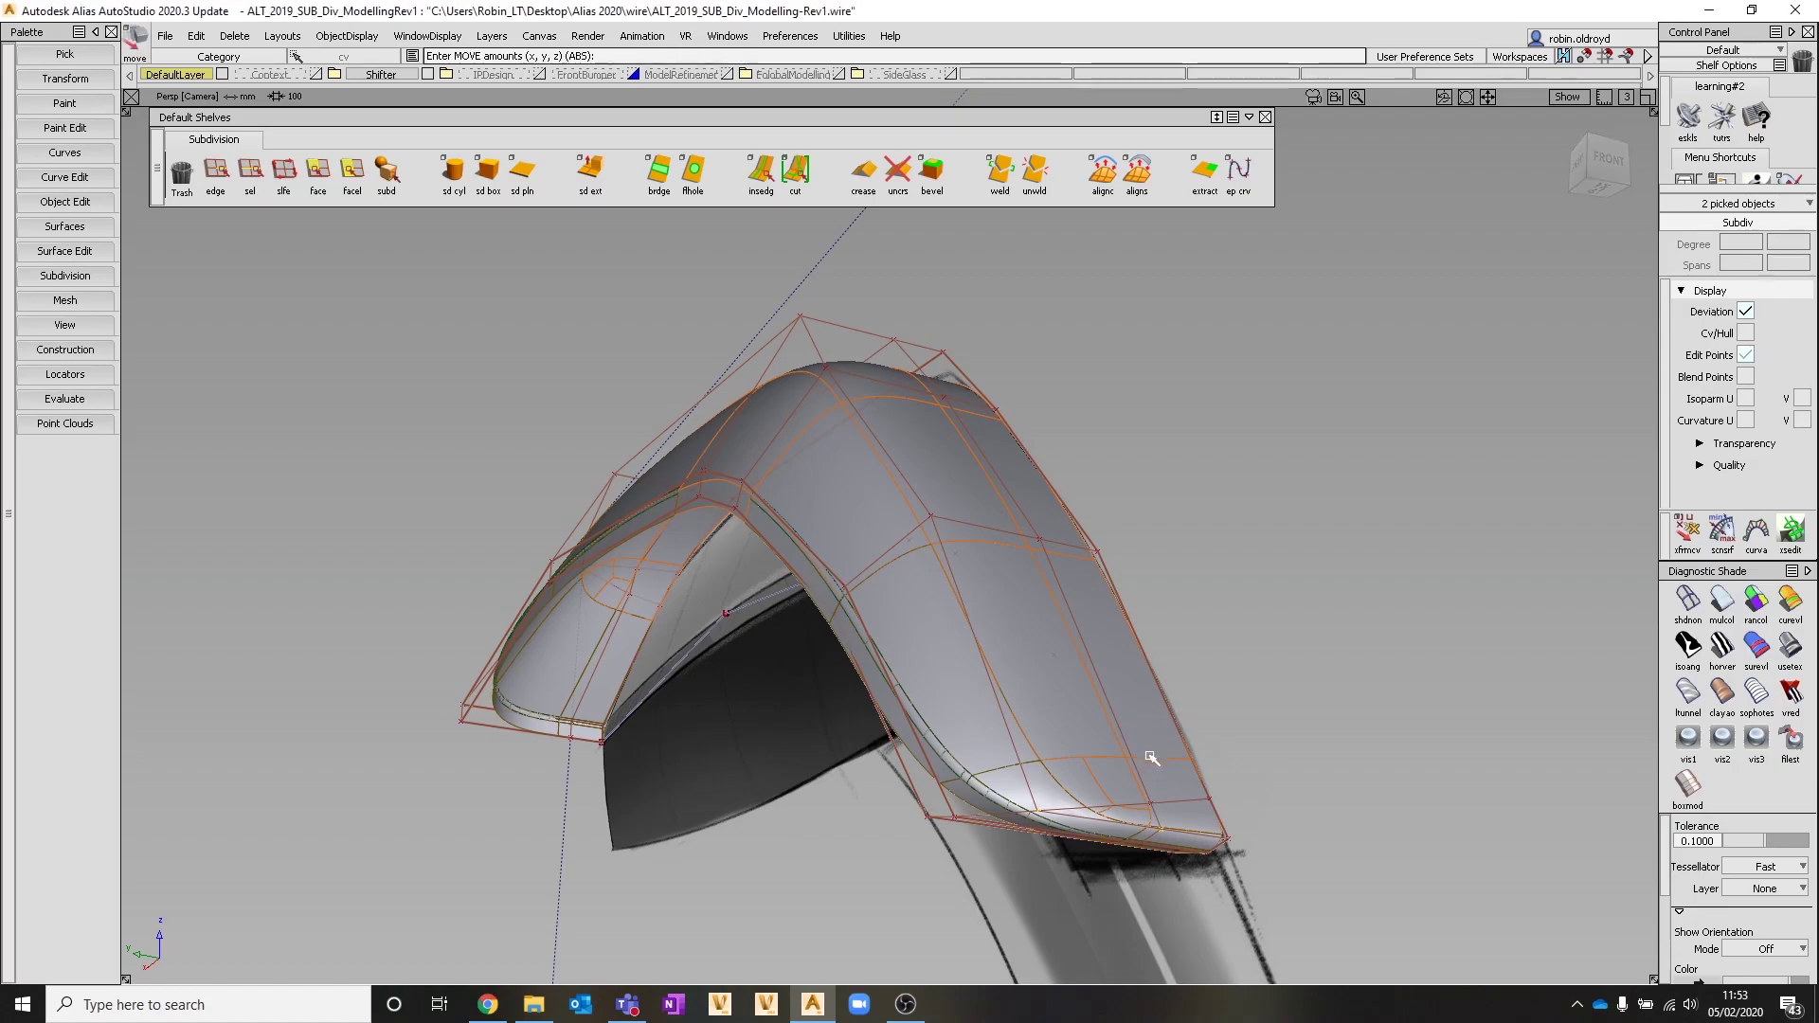
pyautogui.keyDown('ctrl'); pyautogui.keyDown('shift'); pyautogui.moveTo(1192, 777); pyautogui.dragTo(1186, 705); pyautogui.keyUp('shift'); pyautogui.keyUp('ctrl')
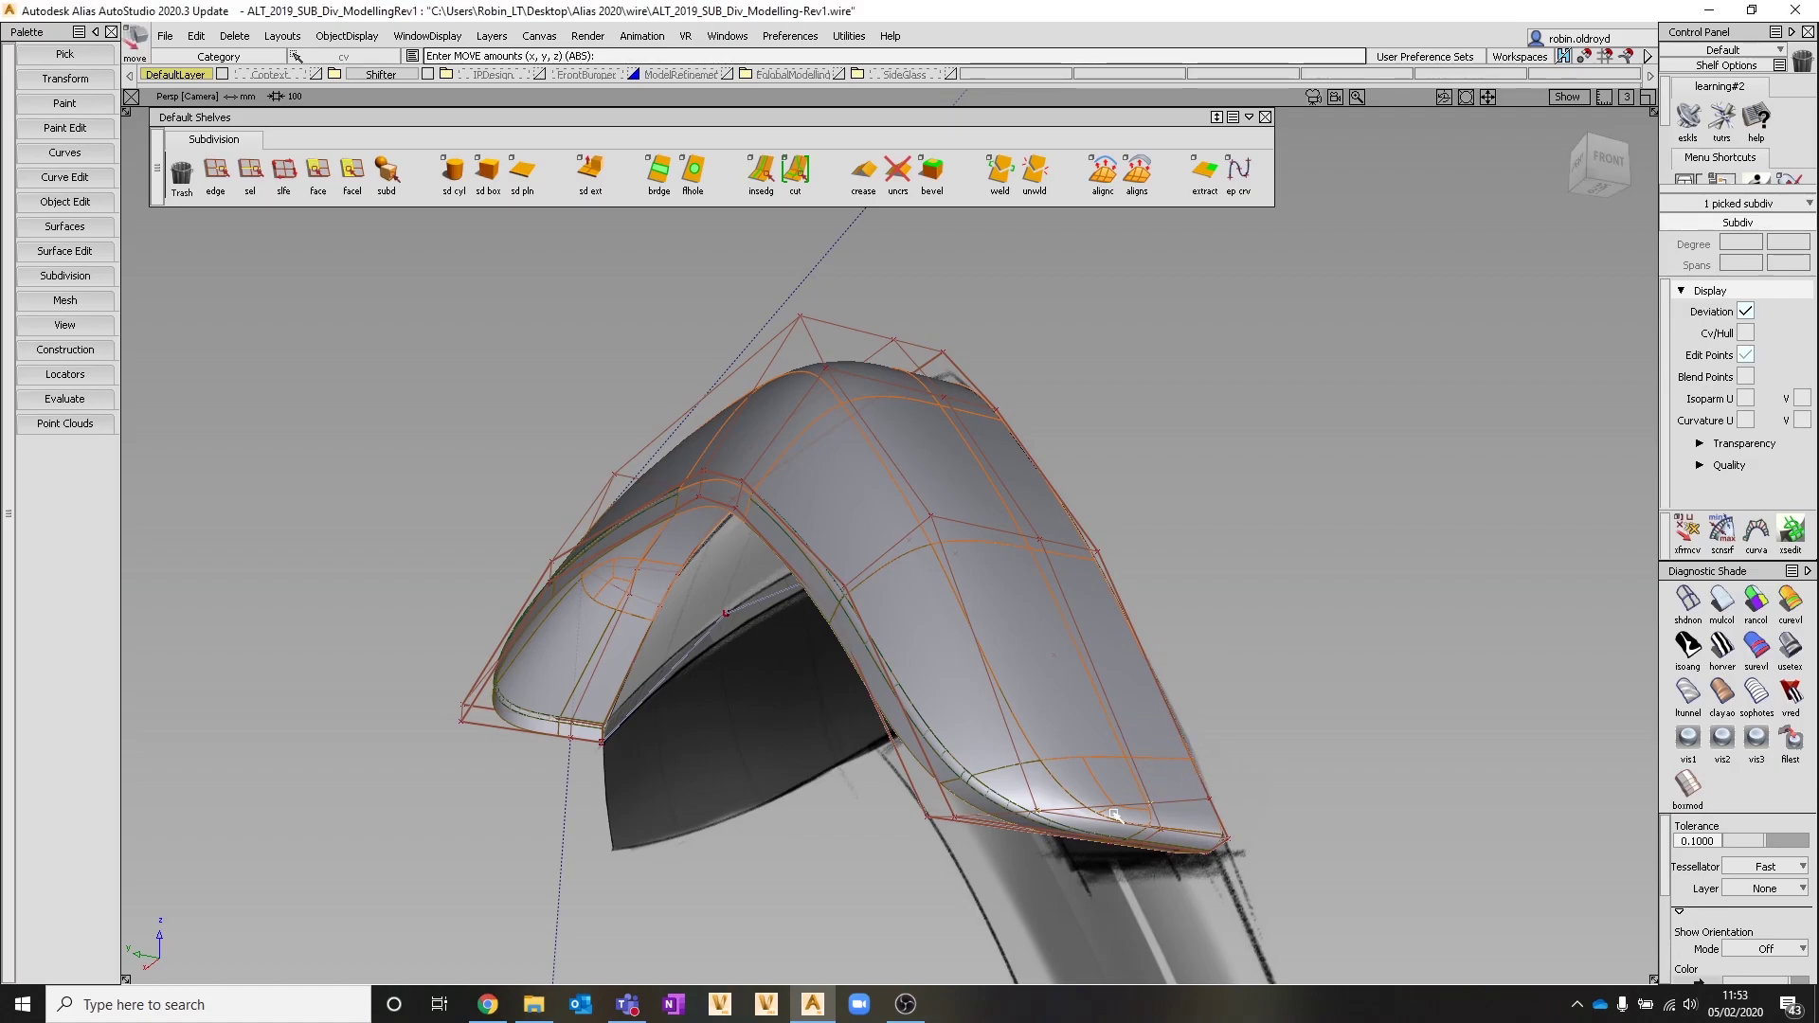
# Pick the CVs on the border of the lower end, adjust them slightly in the Right view against the sketch, and clear the selection
pyautogui.keyDown('alt'); pyautogui.keyDown('shift'); pyautogui.moveTo(958, 747); pyautogui.dragTo(1045, 832); pyautogui.keyUp('shift'); pyautogui.keyUp('alt')
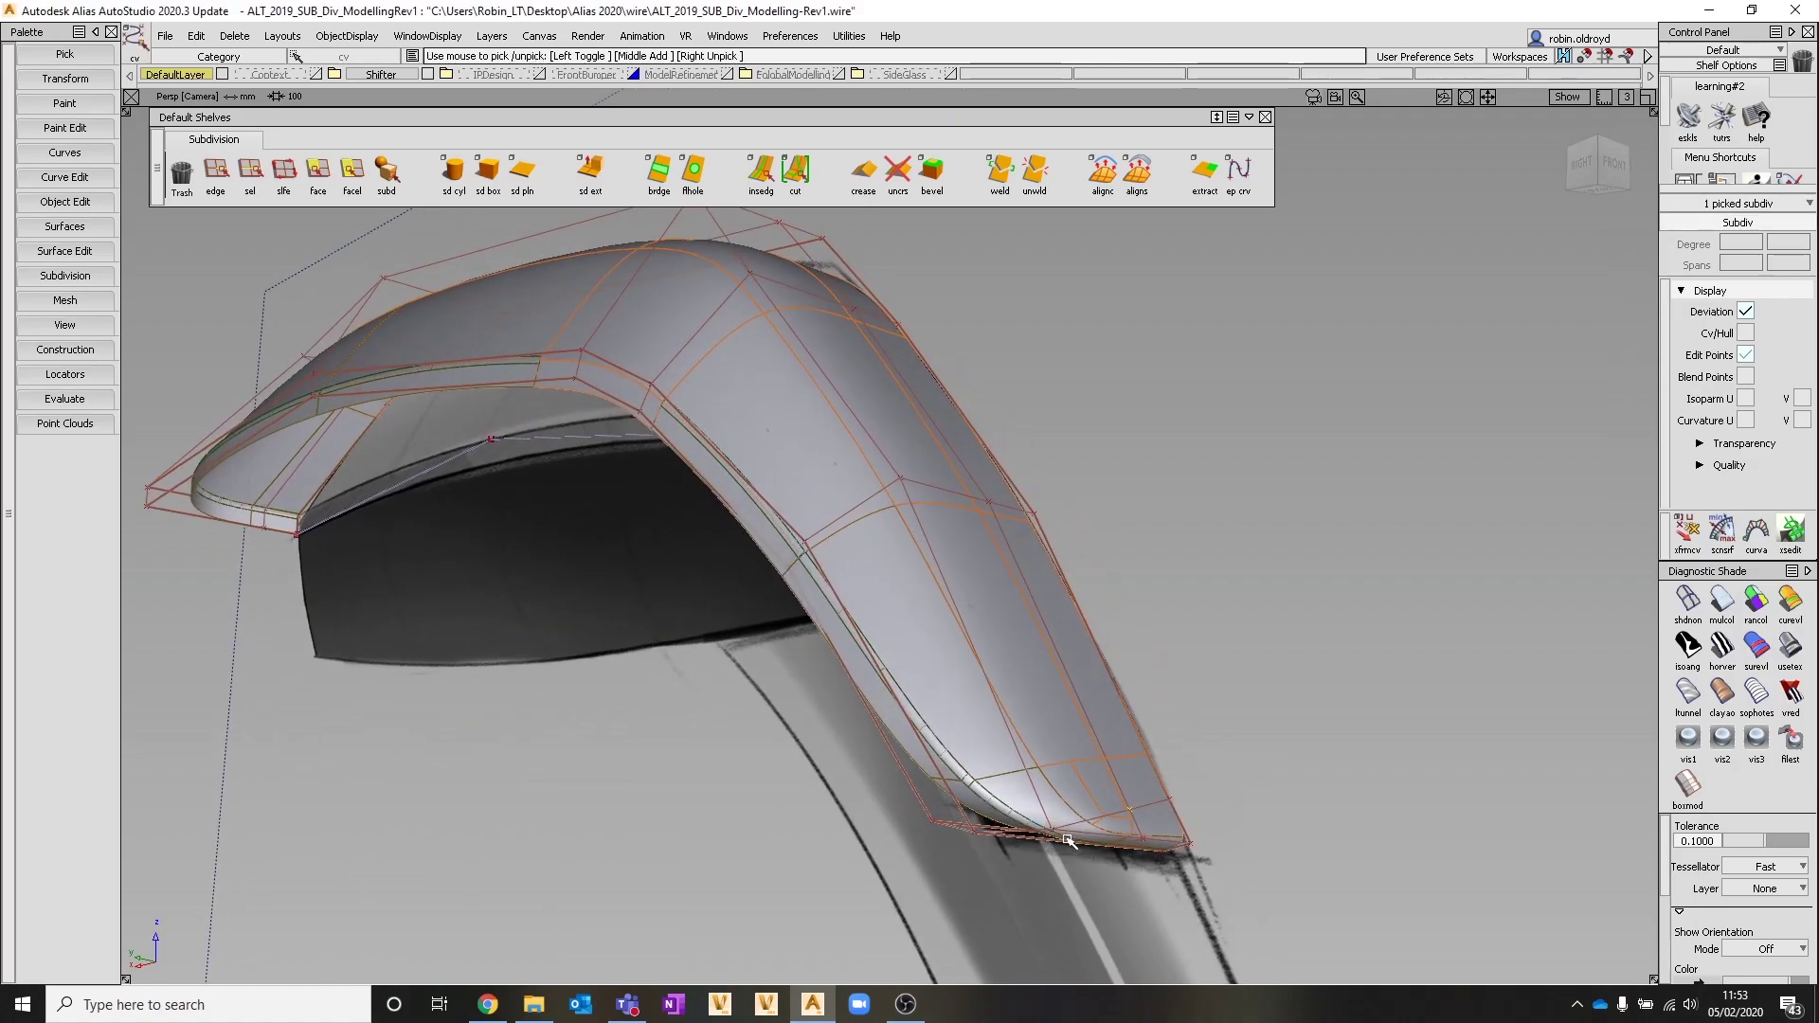
pyautogui.click(1068, 841)
pyautogui.click(1154, 857)
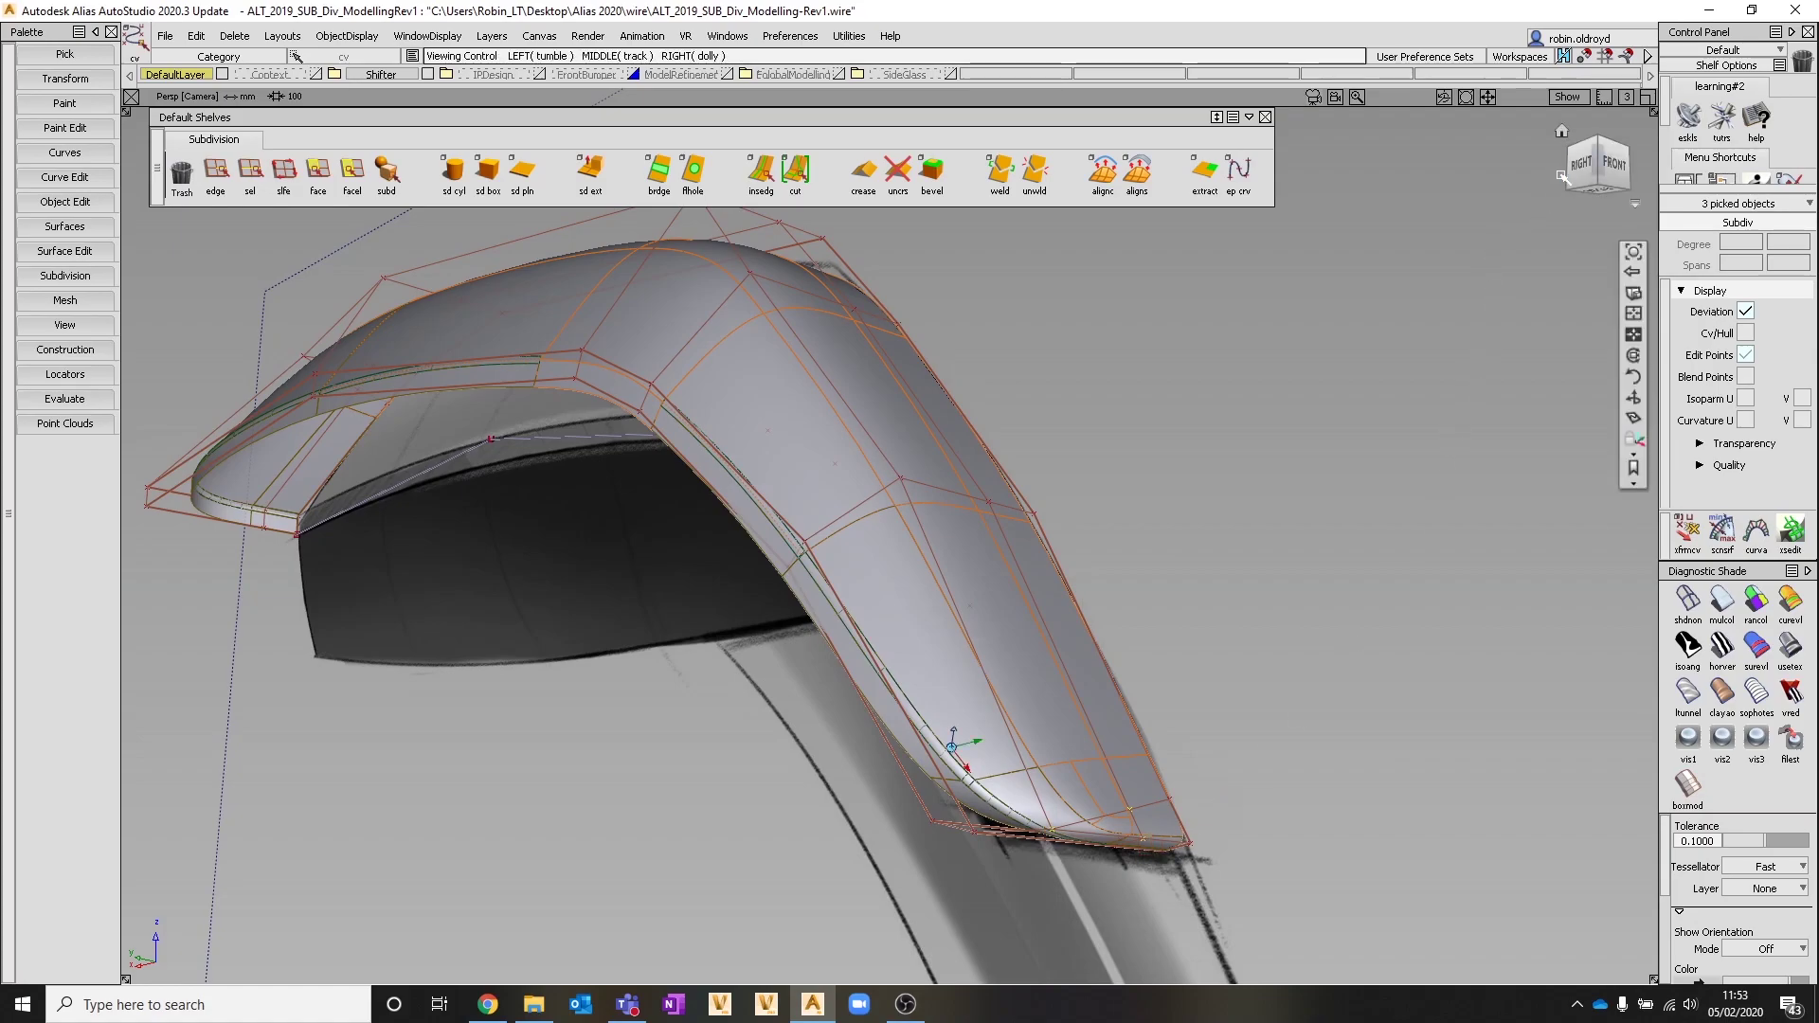
pyautogui.keyDown('alt'); pyautogui.keyDown('shift'); pyautogui.moveTo(1316, 731); pyautogui.dragTo(1297, 730); pyautogui.keyUp('shift'); pyautogui.keyUp('alt')
pyautogui.keyDown('ctrl'); pyautogui.keyDown('shift'); pyautogui.moveTo(1103, 688); pyautogui.dragTo(1110, 671, button='middle'); pyautogui.keyUp('shift'); pyautogui.keyUp('ctrl')
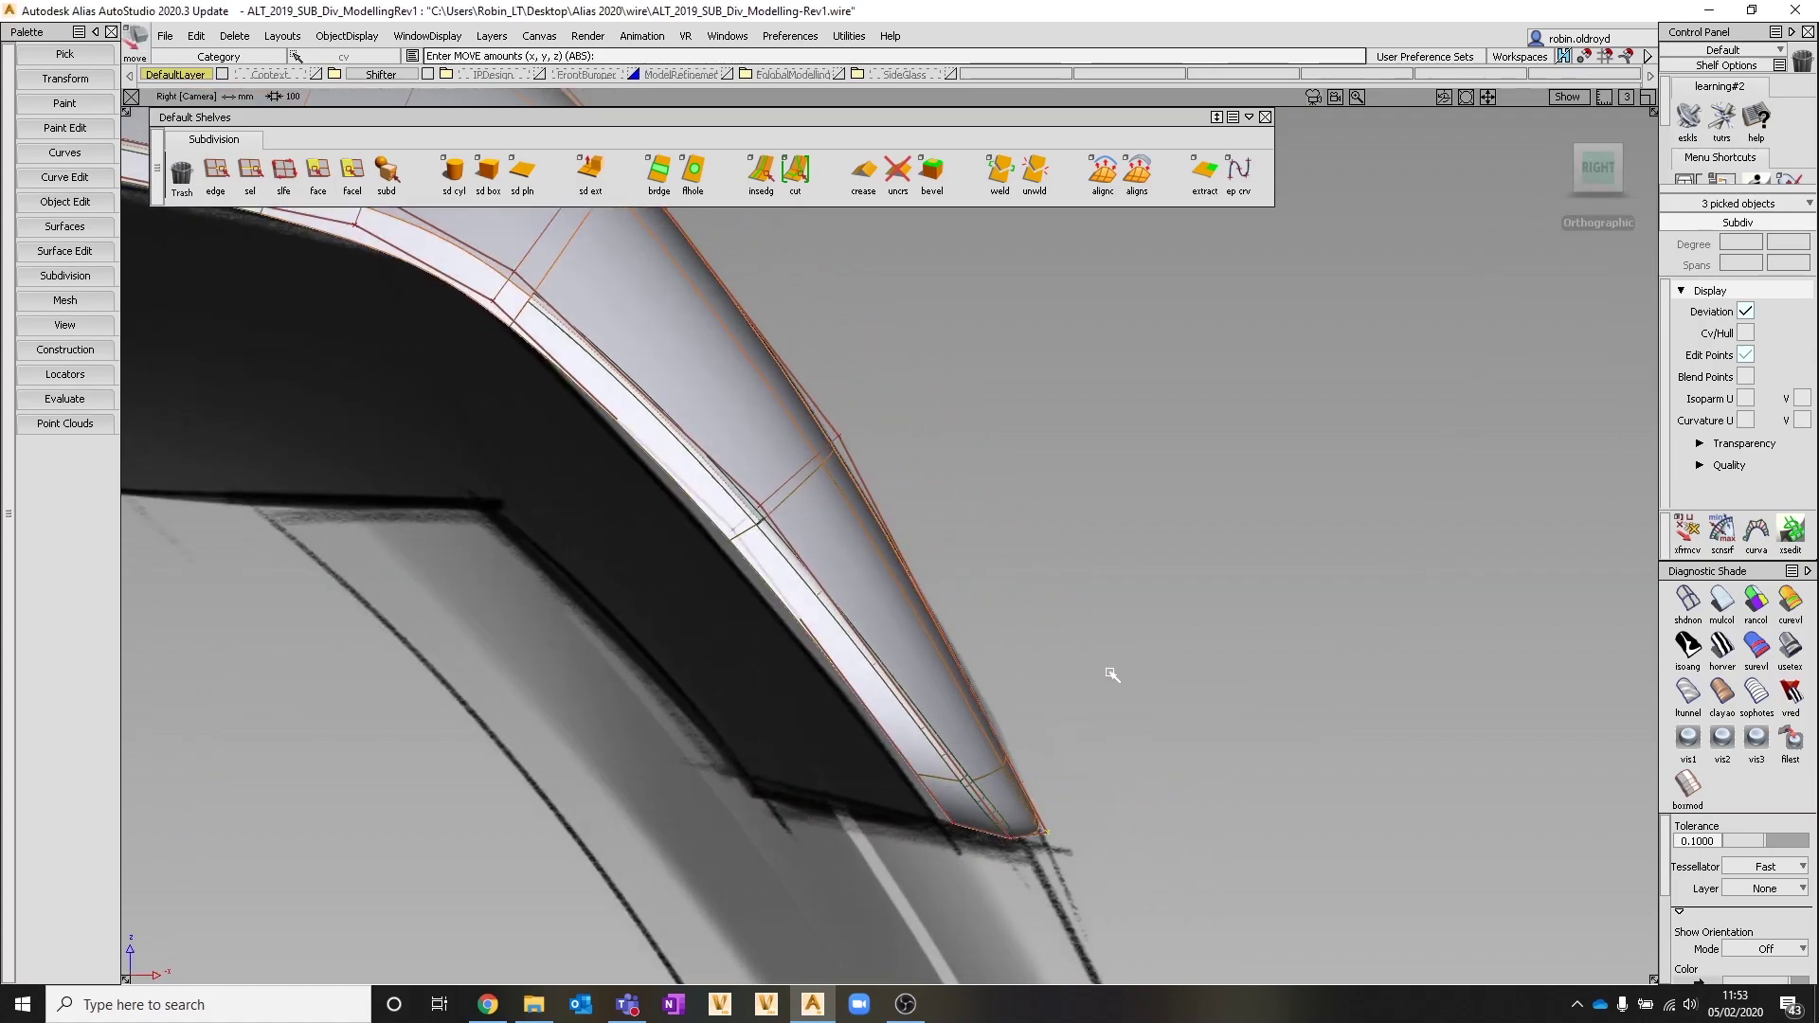
pyautogui.moveTo(1109, 671); pyautogui.dragTo(1105, 665)
pyautogui.keyDown('ctrl'); pyautogui.keyDown('shift'); pyautogui.moveTo(1095, 799); pyautogui.dragTo(1090, 743); pyautogui.keyUp('shift'); pyautogui.keyUp('ctrl')
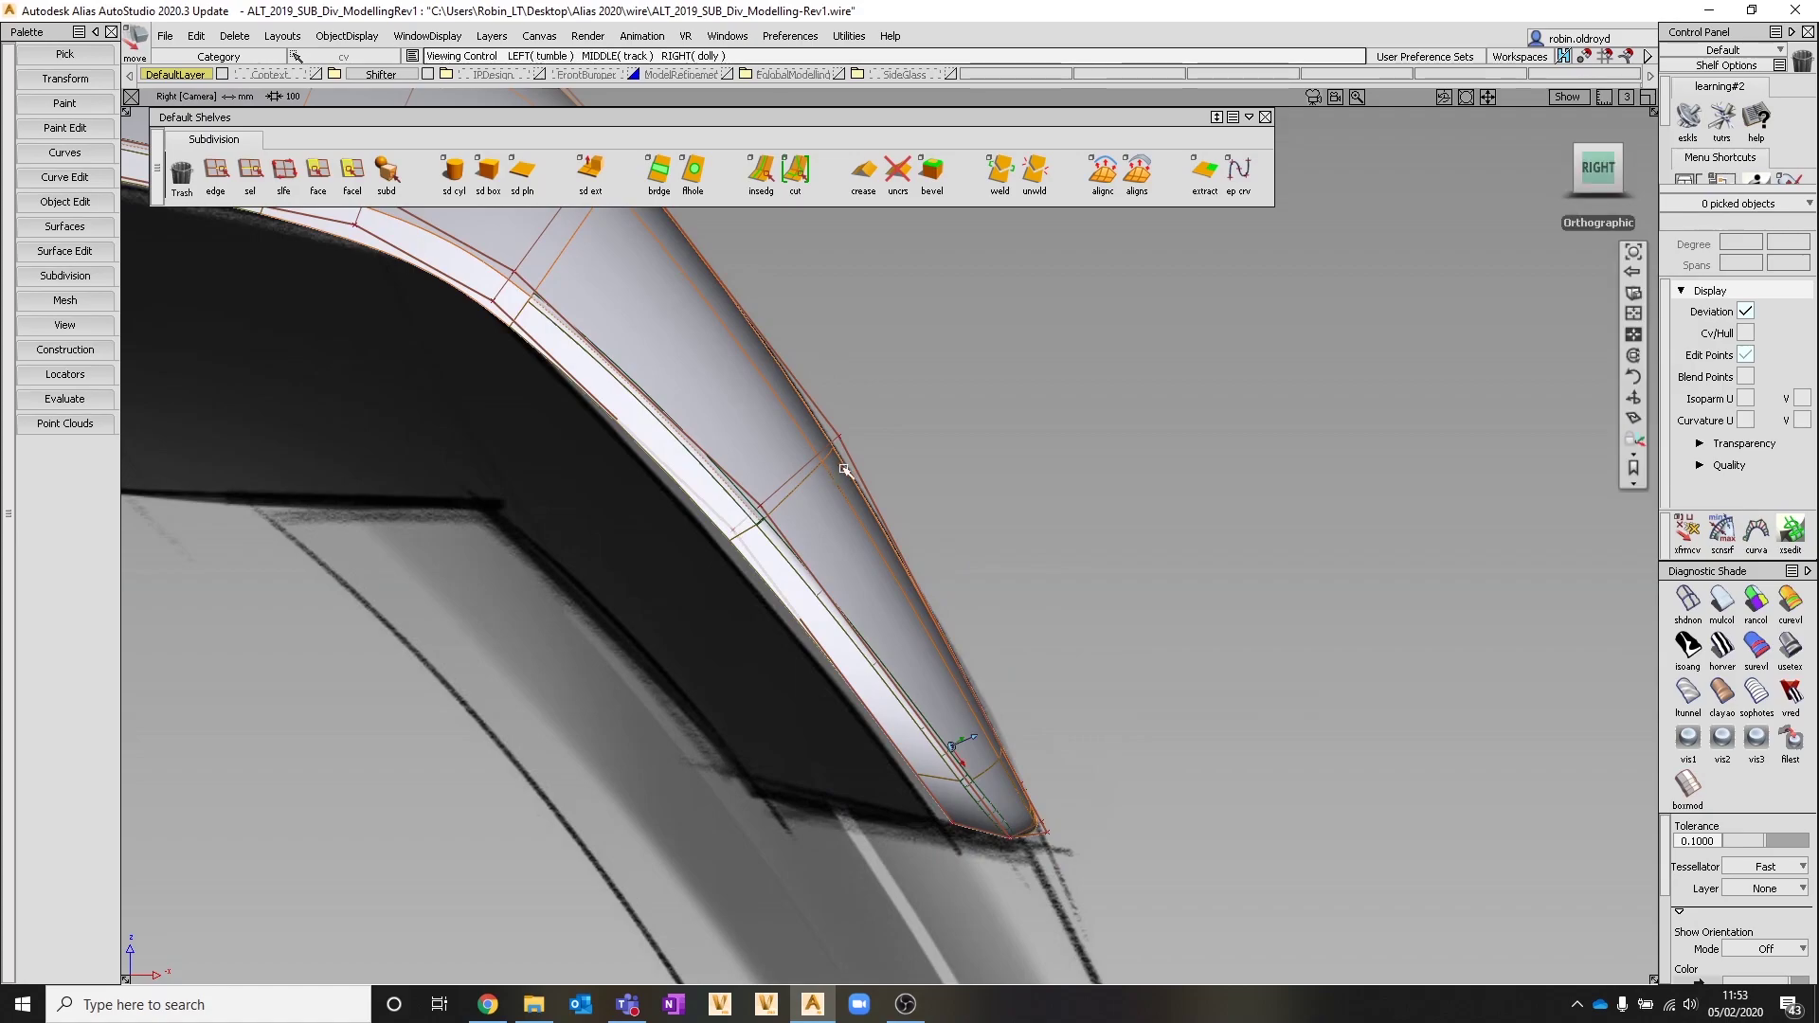
# Resume the suspended history rebuilds to update the fillet along the body's lower border
pyautogui.keyDown('alt'); pyautogui.keyDown('shift'); pyautogui.moveTo(843, 464); pyautogui.dragTo(1406, 528, button='middle'); pyautogui.keyUp('shift'); pyautogui.keyUp('alt')
pyautogui.keyDown('alt'); pyautogui.keyDown('shift'); pyautogui.click(759, 236); pyautogui.keyUp('shift'); pyautogui.keyUp('alt')
pyautogui.keyDown('alt'); pyautogui.keyDown('shift'); pyautogui.moveTo(493, 305); pyautogui.dragTo(829, 459); pyautogui.keyUp('shift'); pyautogui.keyUp('alt')
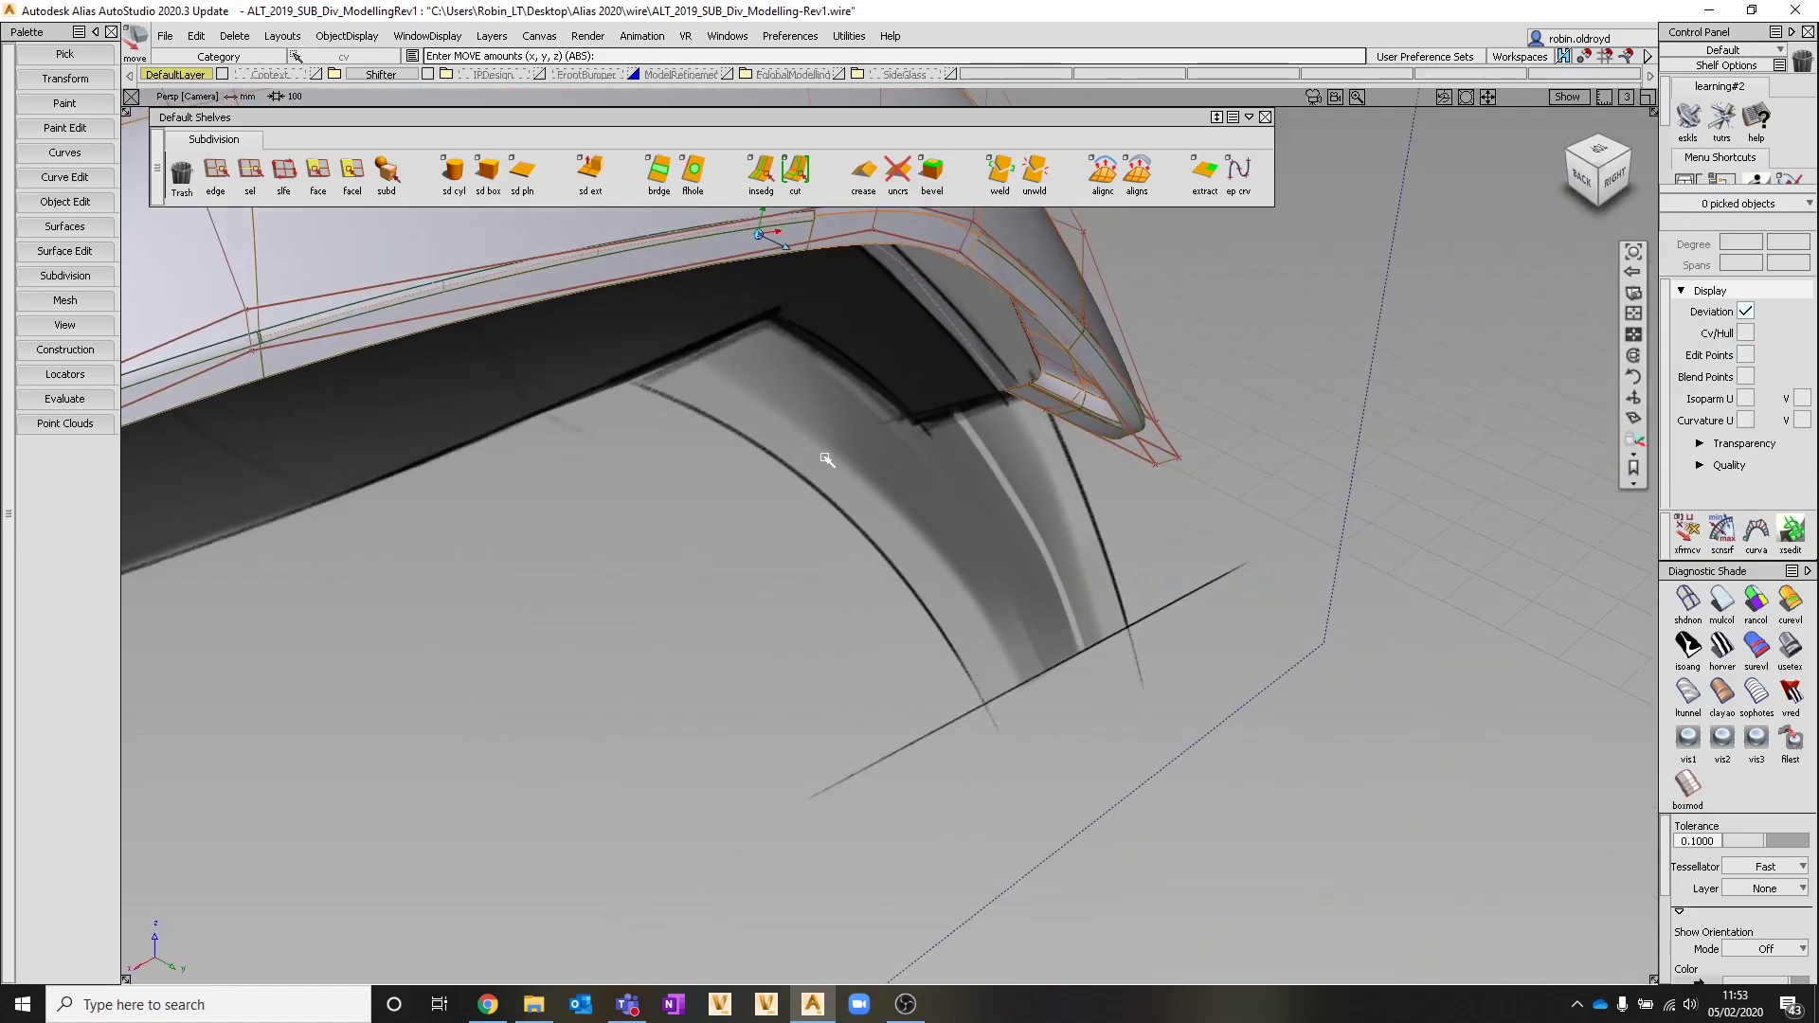
pyautogui.keyDown('alt'); pyautogui.keyDown('shift'); pyautogui.moveTo(830, 458); pyautogui.dragTo(1237, 639, button='middle'); pyautogui.keyUp('shift'); pyautogui.keyUp('alt')
pyautogui.keyDown('alt'); pyautogui.keyDown('shift'); pyautogui.moveTo(1236, 640); pyautogui.dragTo(1252, 621, button='right'); pyautogui.keyUp('shift'); pyautogui.keyUp('alt')
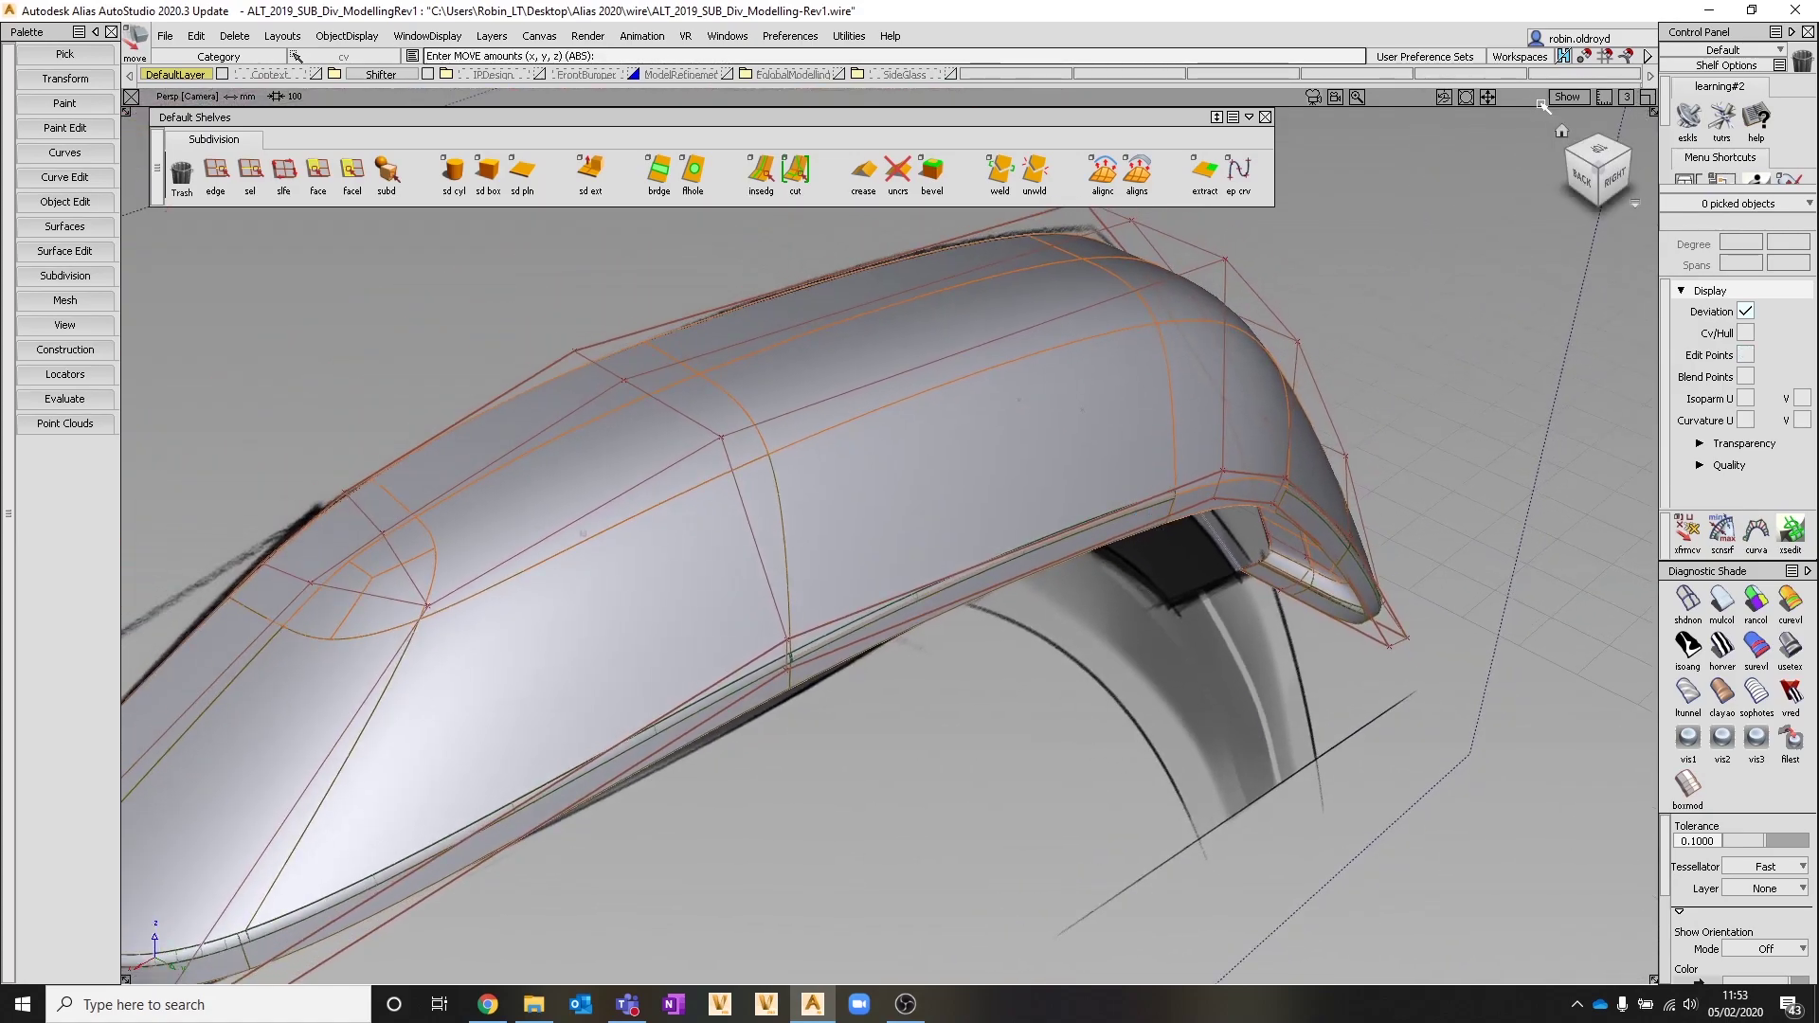
pyautogui.click(1563, 56)
pyautogui.click(1614, 121)
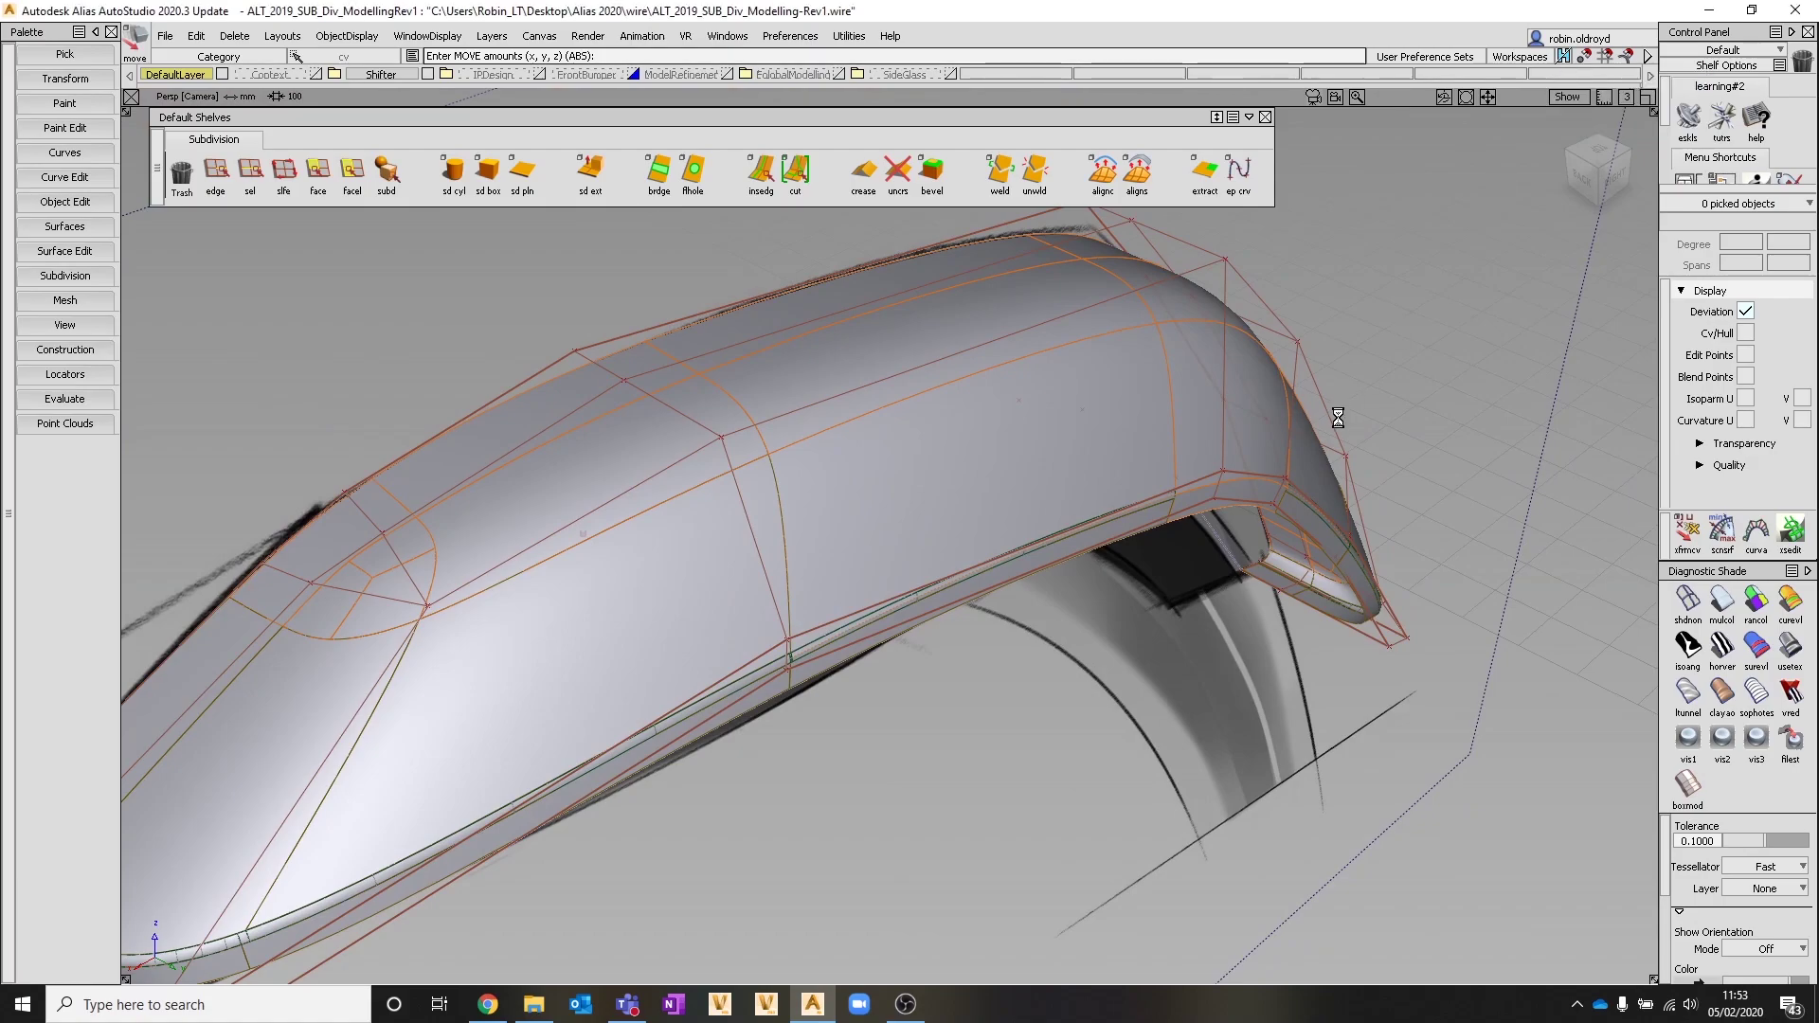
# Examine the rebuilt fillet and lower border along the side and around both ends of the body
pyautogui.keyDown('alt'); pyautogui.keyDown('shift'); pyautogui.moveTo(1142, 594); pyautogui.dragTo(1144, 550); pyautogui.keyUp('shift'); pyautogui.keyUp('alt')
pyautogui.keyDown('alt'); pyautogui.keyDown('shift'); pyautogui.moveTo(1144, 550); pyautogui.dragTo(1237, 511, button='middle'); pyautogui.keyUp('shift'); pyautogui.keyUp('alt')
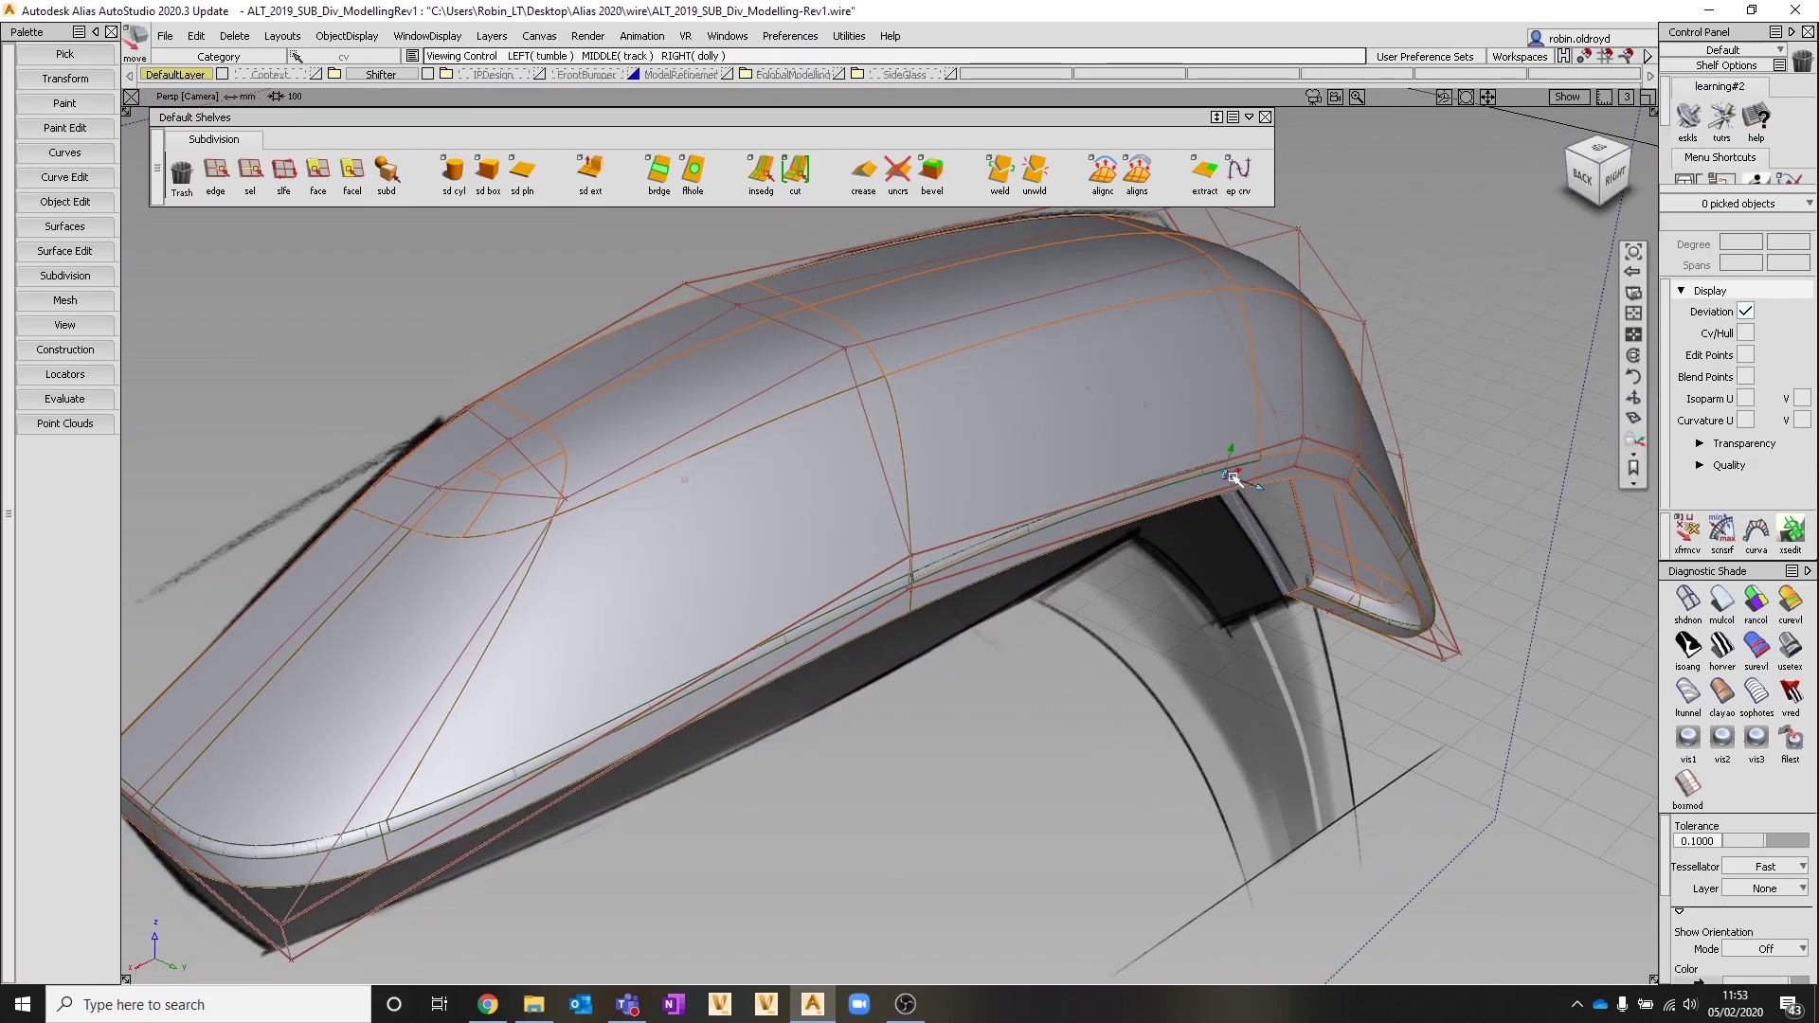
pyautogui.keyDown('alt'); pyautogui.keyDown('shift'); pyautogui.moveTo(779, 558); pyautogui.dragTo(861, 512); pyautogui.keyUp('shift'); pyautogui.keyUp('alt')
pyautogui.keyDown('alt'); pyautogui.keyDown('shift'); pyautogui.moveTo(861, 512); pyautogui.dragTo(1341, 406, button='middle'); pyautogui.keyUp('shift'); pyautogui.keyUp('alt')
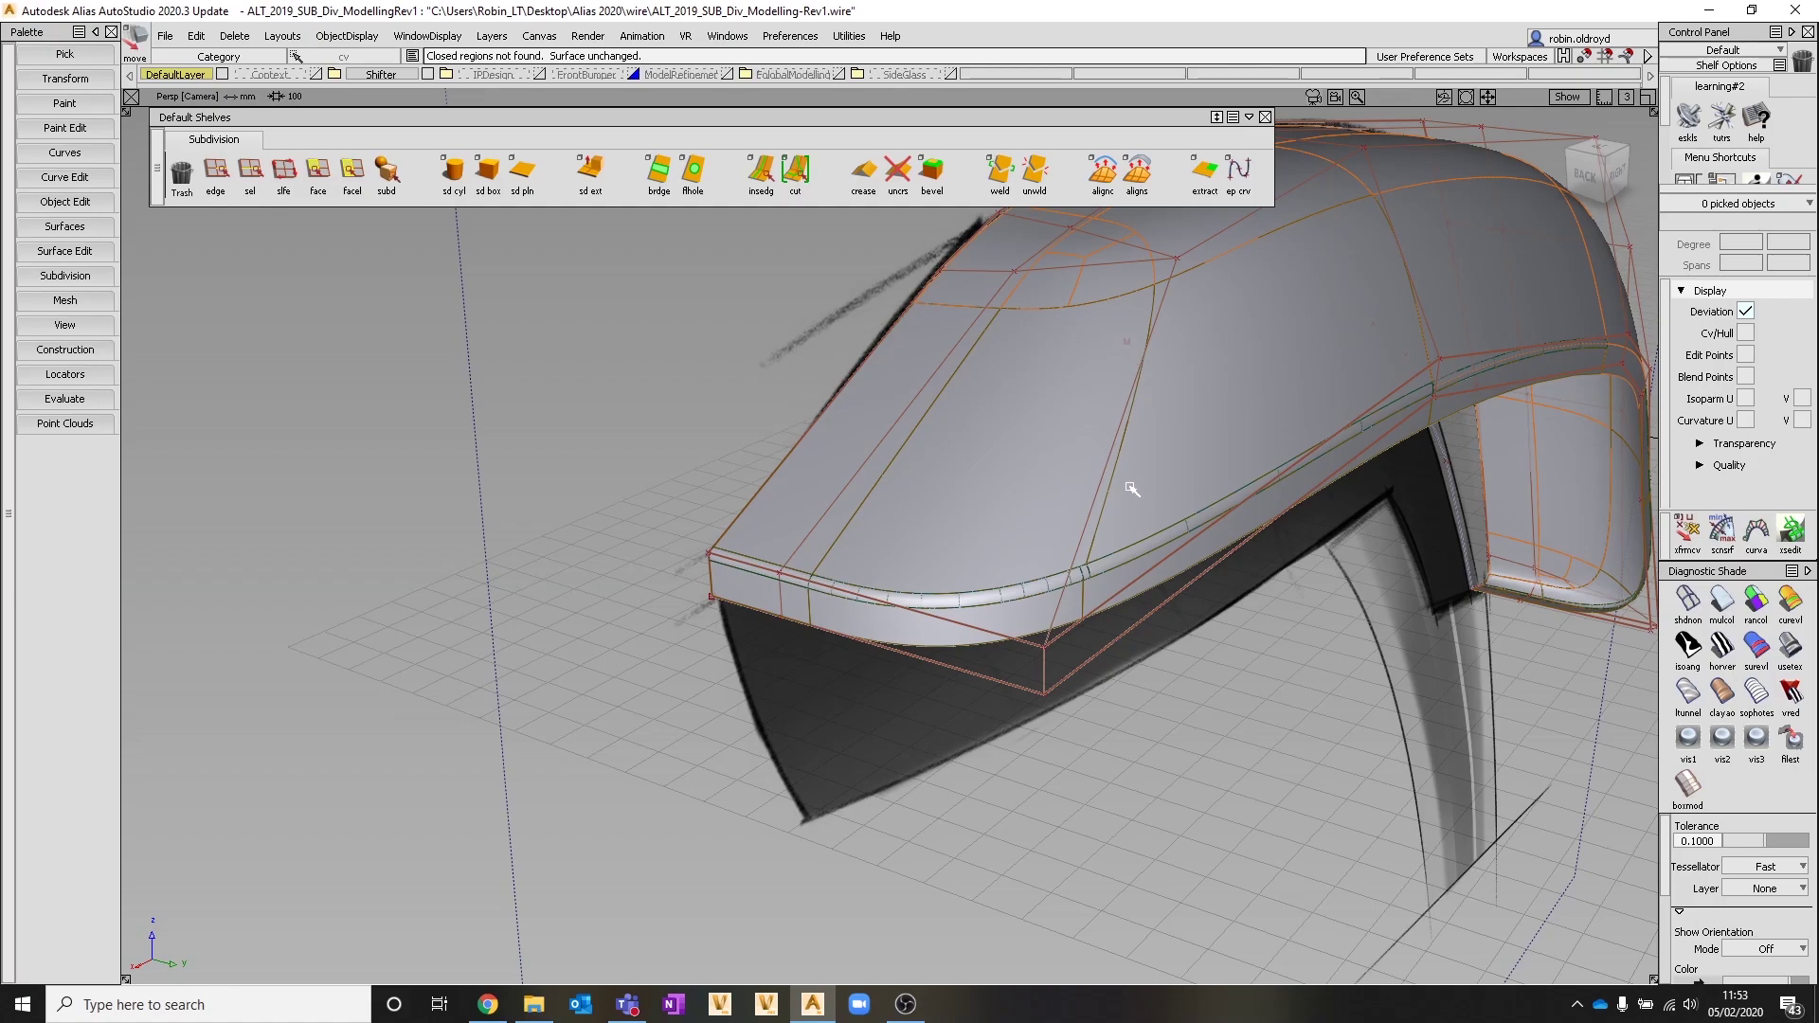
pyautogui.keyDown('alt'); pyautogui.keyDown('shift'); pyautogui.moveTo(1197, 378); pyautogui.dragTo(1129, 357); pyautogui.keyUp('shift'); pyautogui.keyUp('alt')
pyautogui.keyDown('alt'); pyautogui.keyDown('shift'); pyautogui.moveTo(1178, 522); pyautogui.dragTo(1075, 625); pyautogui.keyUp('shift'); pyautogui.keyUp('alt')
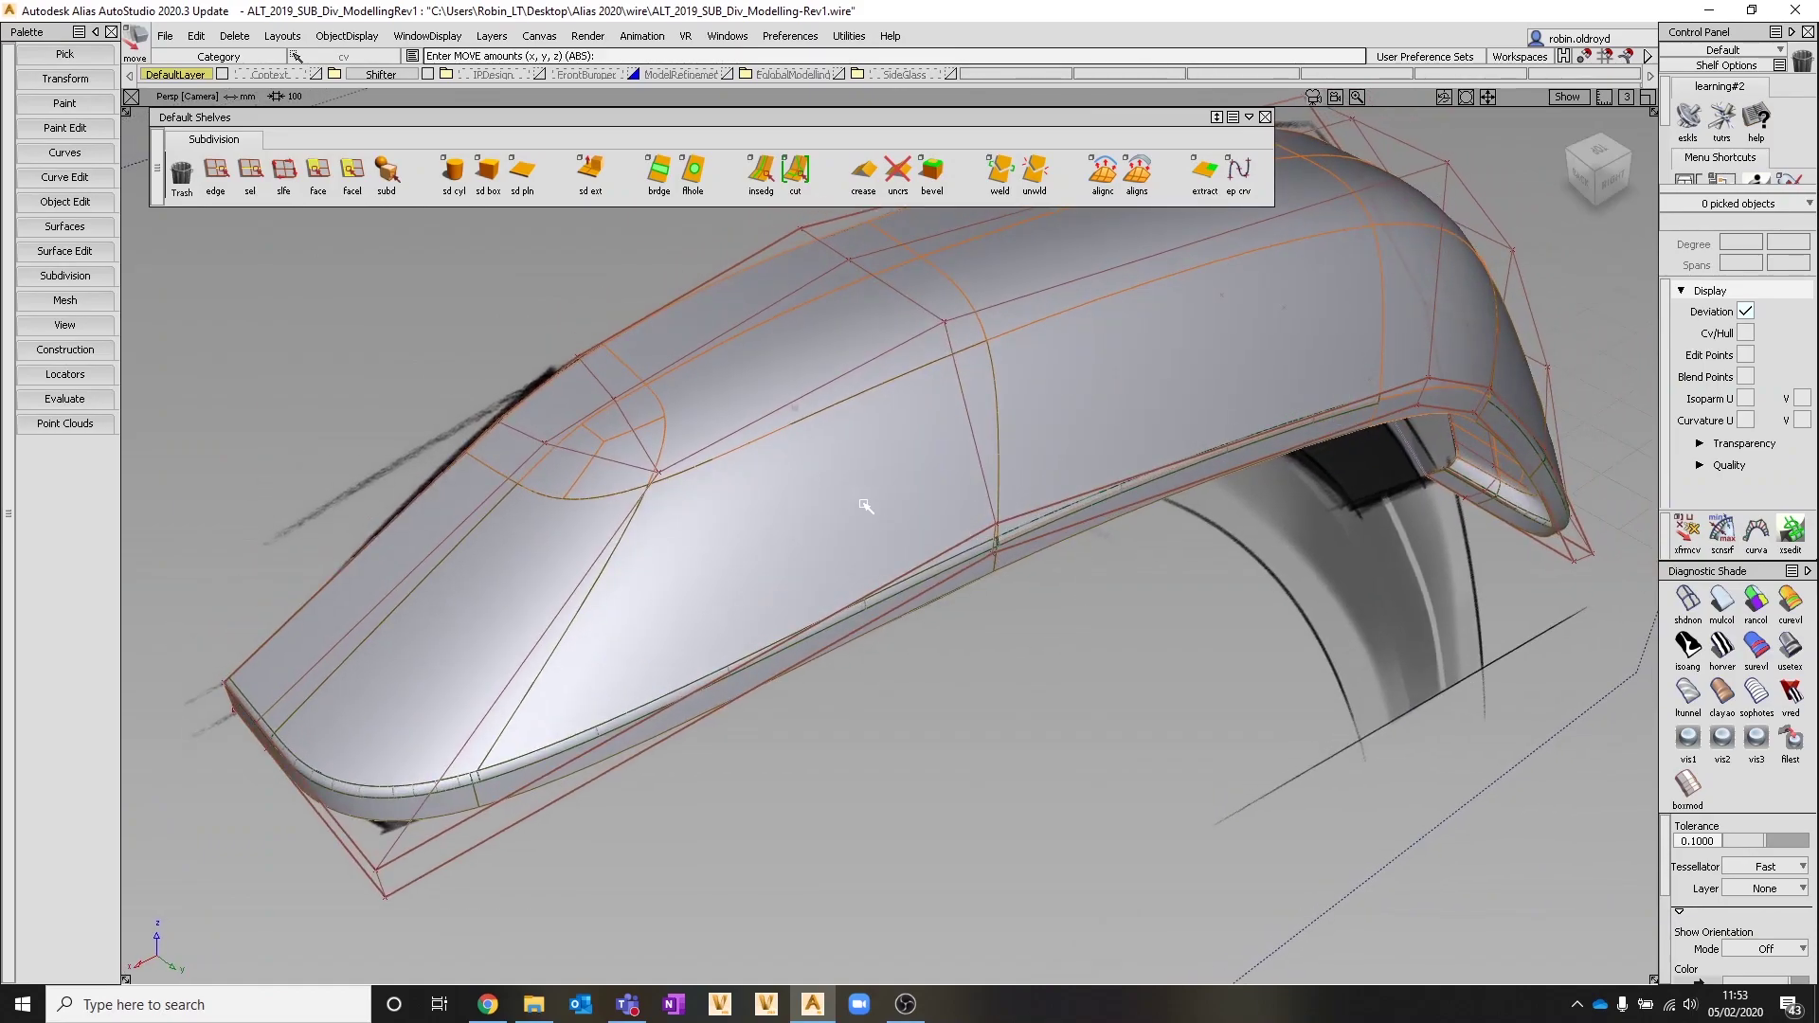
pyautogui.keyDown('alt'); pyautogui.keyDown('shift'); pyautogui.moveTo(1048, 454); pyautogui.dragTo(913, 488); pyautogui.keyUp('shift'); pyautogui.keyUp('alt')
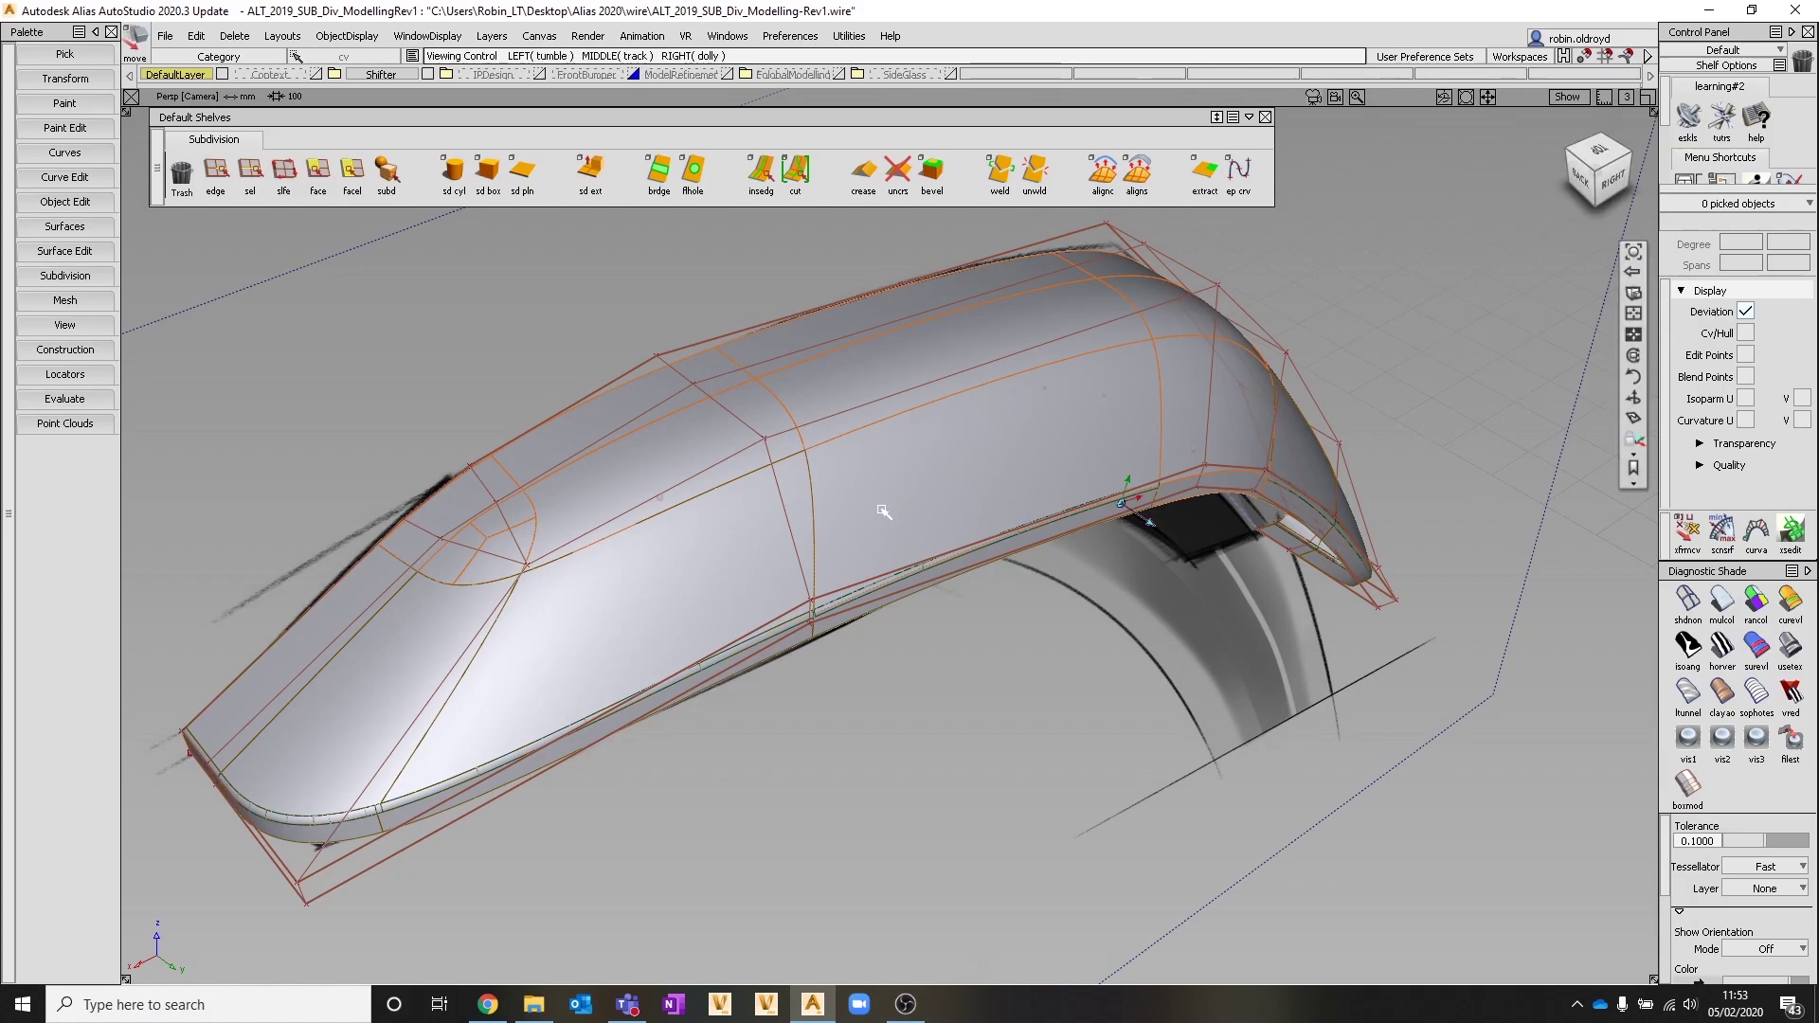
pyautogui.keyDown('alt'); pyautogui.keyDown('shift'); pyautogui.moveTo(883, 509); pyautogui.dragTo(881, 564); pyautogui.keyUp('shift'); pyautogui.keyUp('alt')
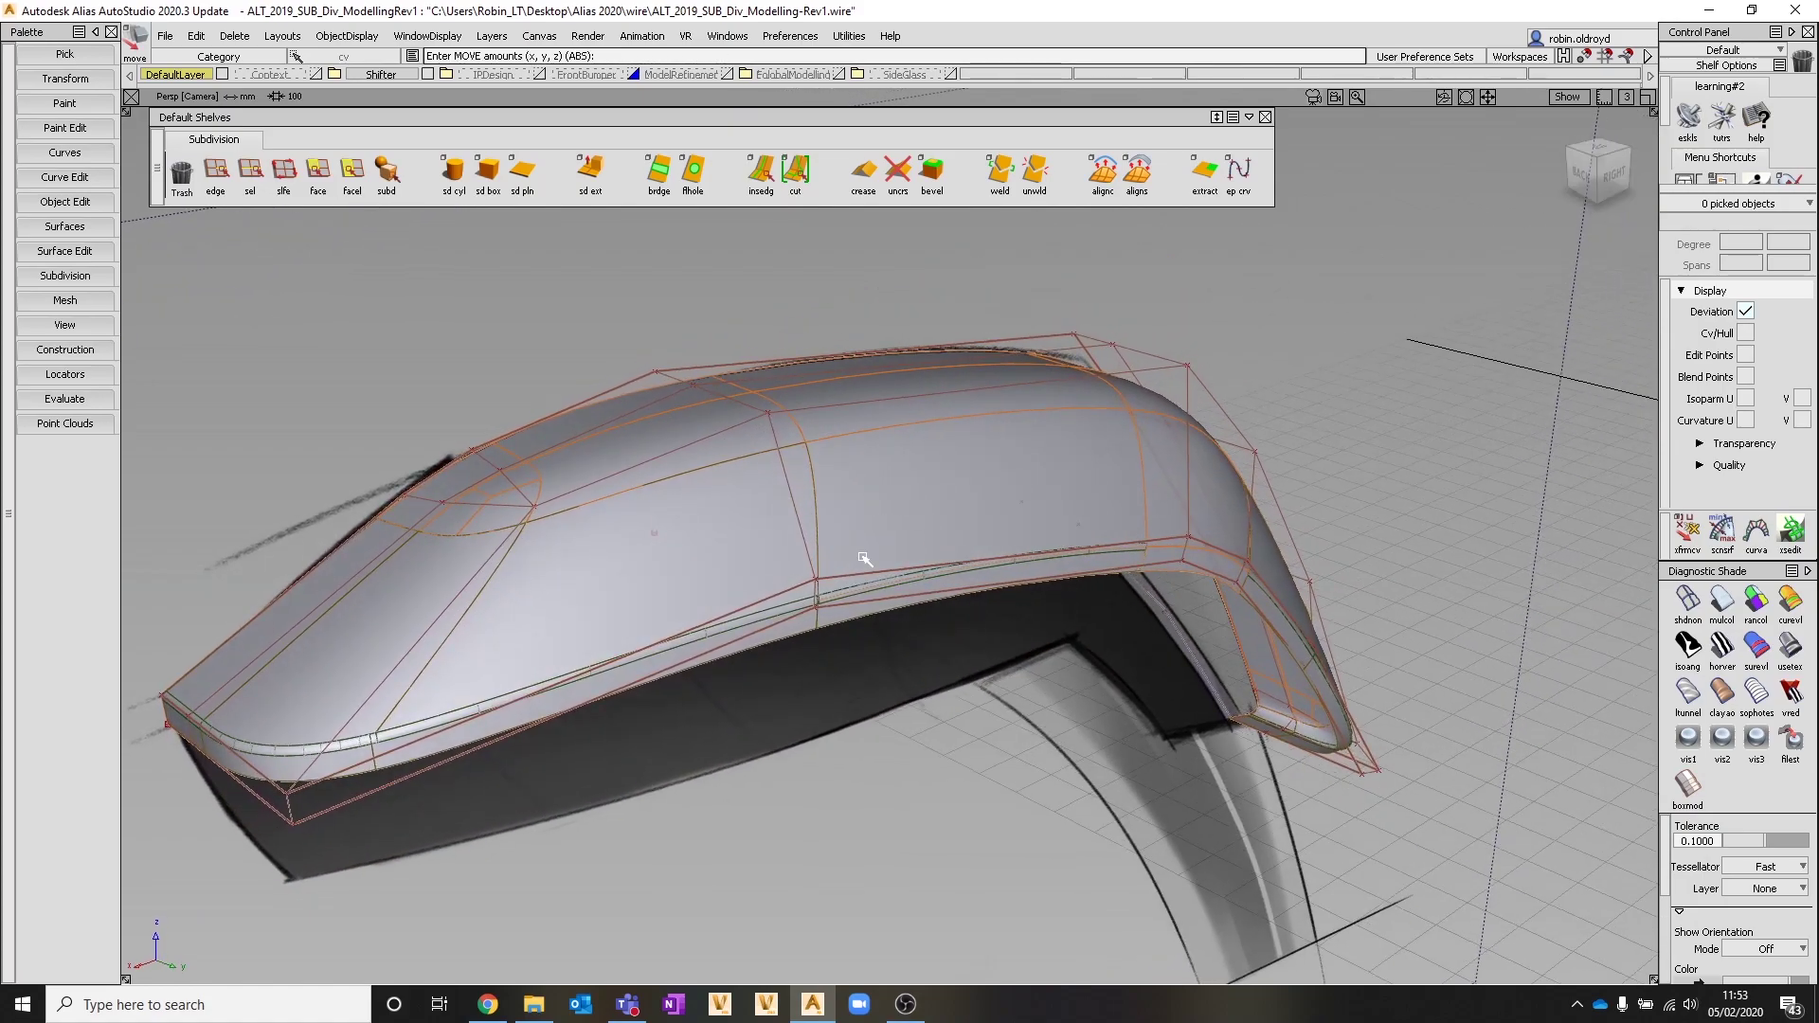